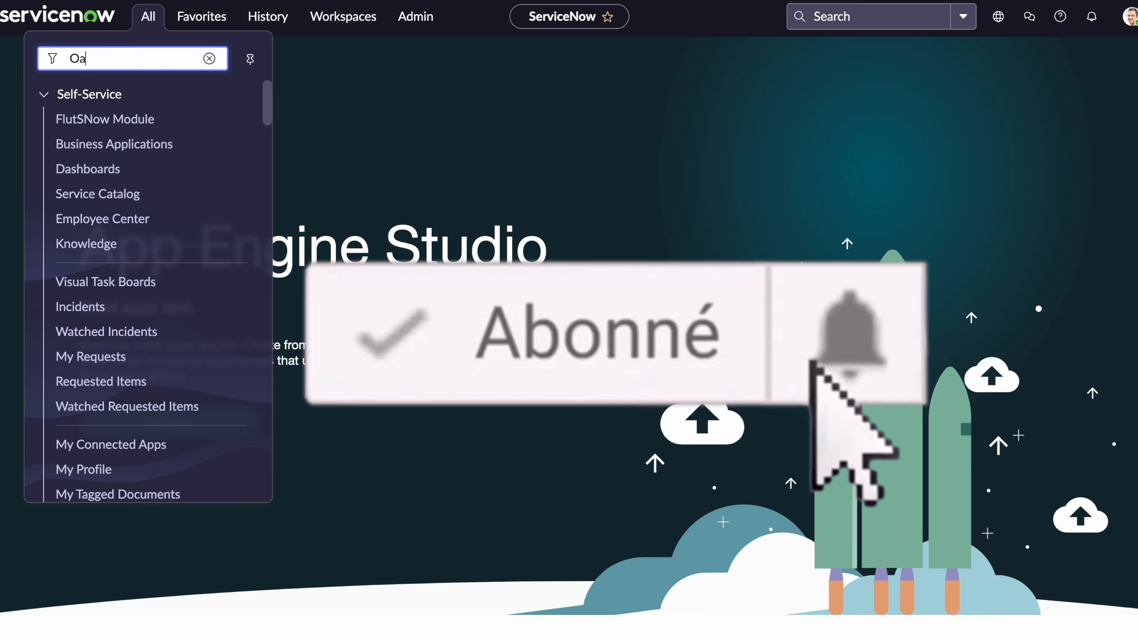
Filter the navigator for OAuth and start a new System OAuth Application Registry record.
type("h")
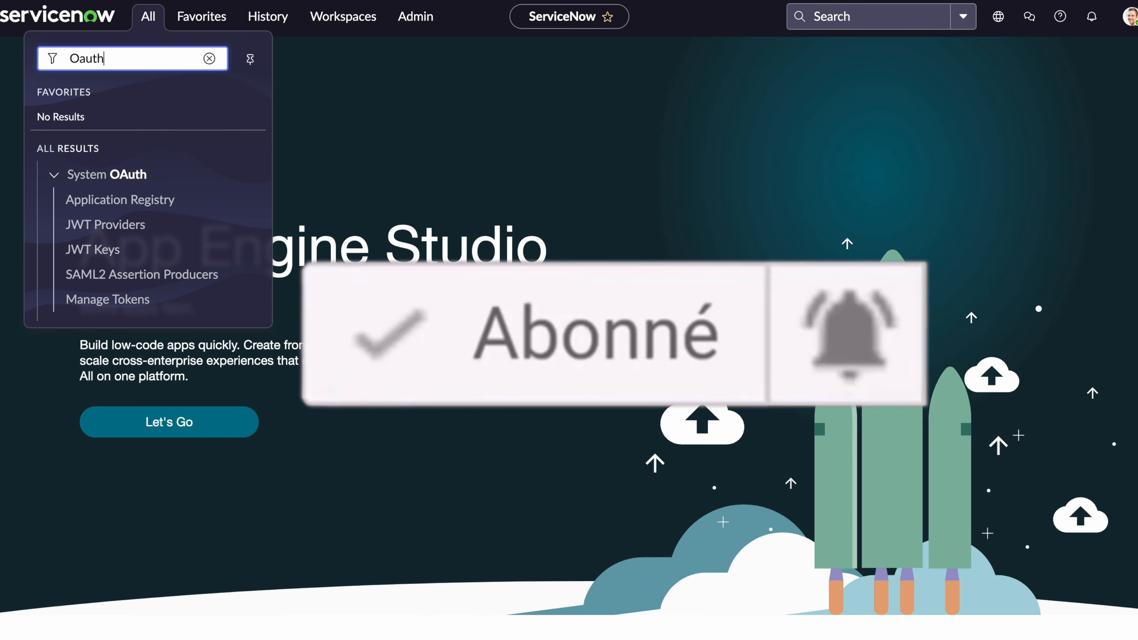
left_click(177, 200)
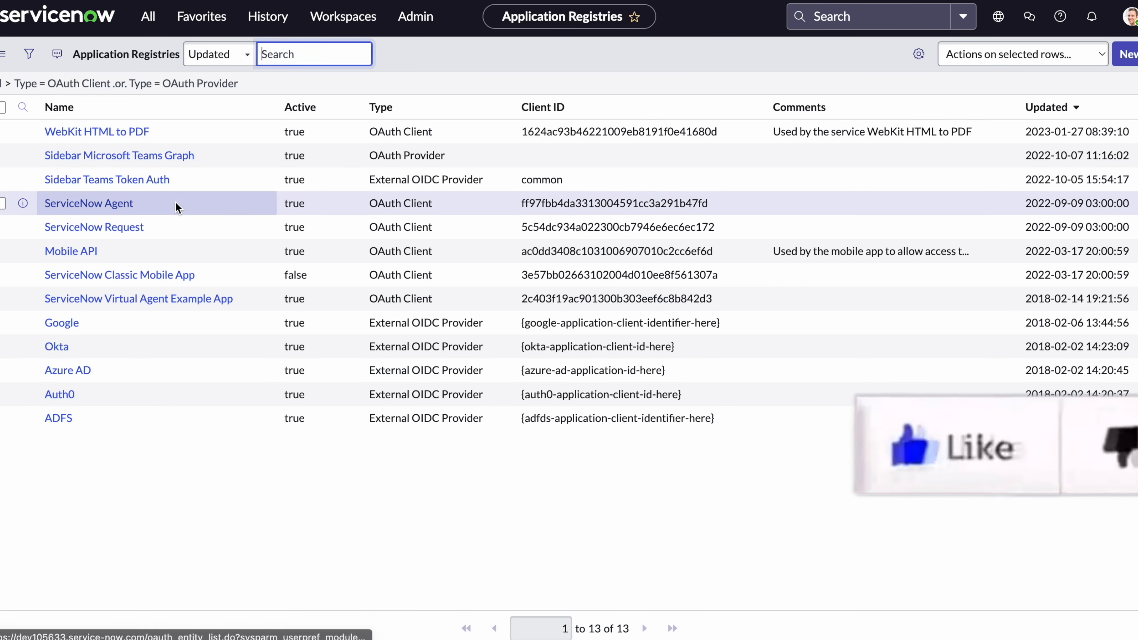
left_click(1128, 54)
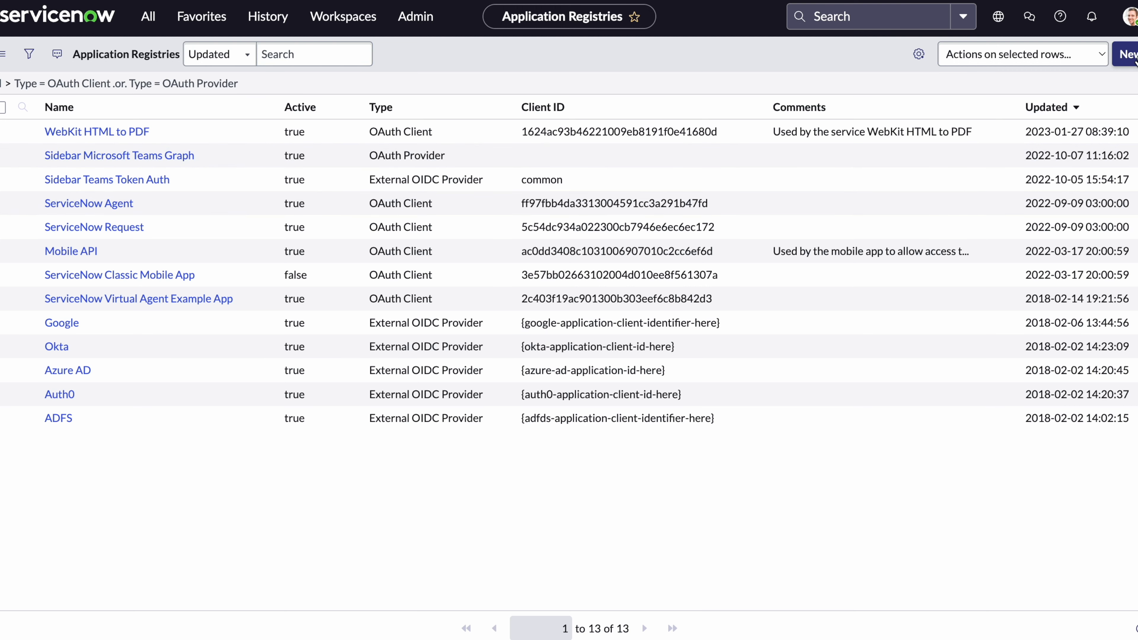
Create an external-client OAuth API endpoint named 'FlutSNow client Oauth' and enter its client secret.
left_click(213, 115)
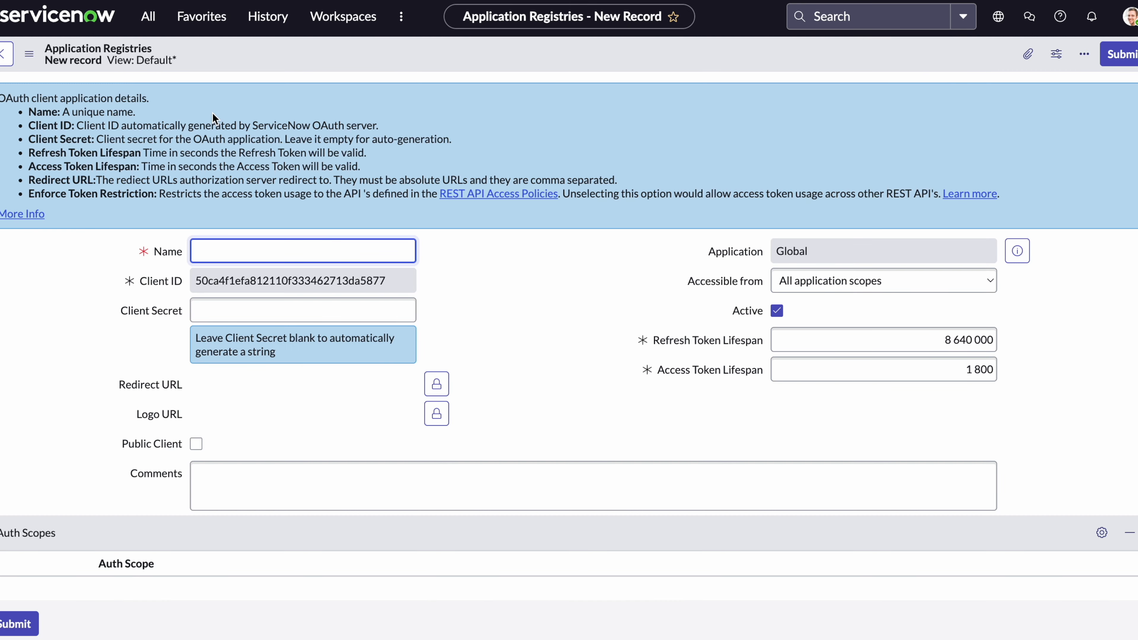
type("Flu")
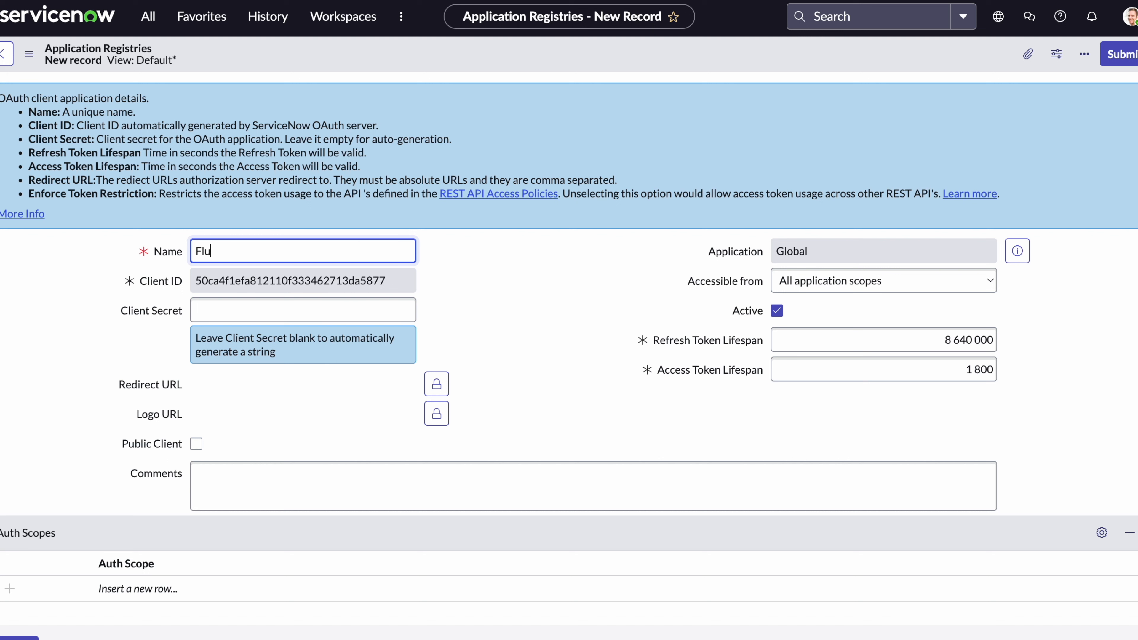
type("tSNow client Oauth")
key("Tab")
key("Tab")
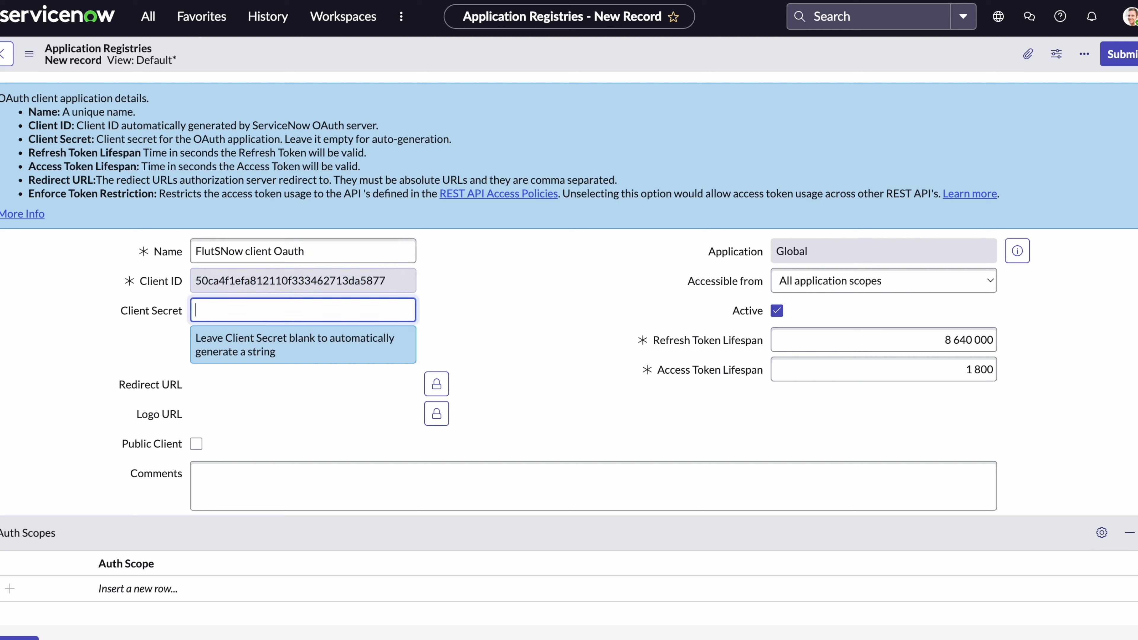
type("••••")
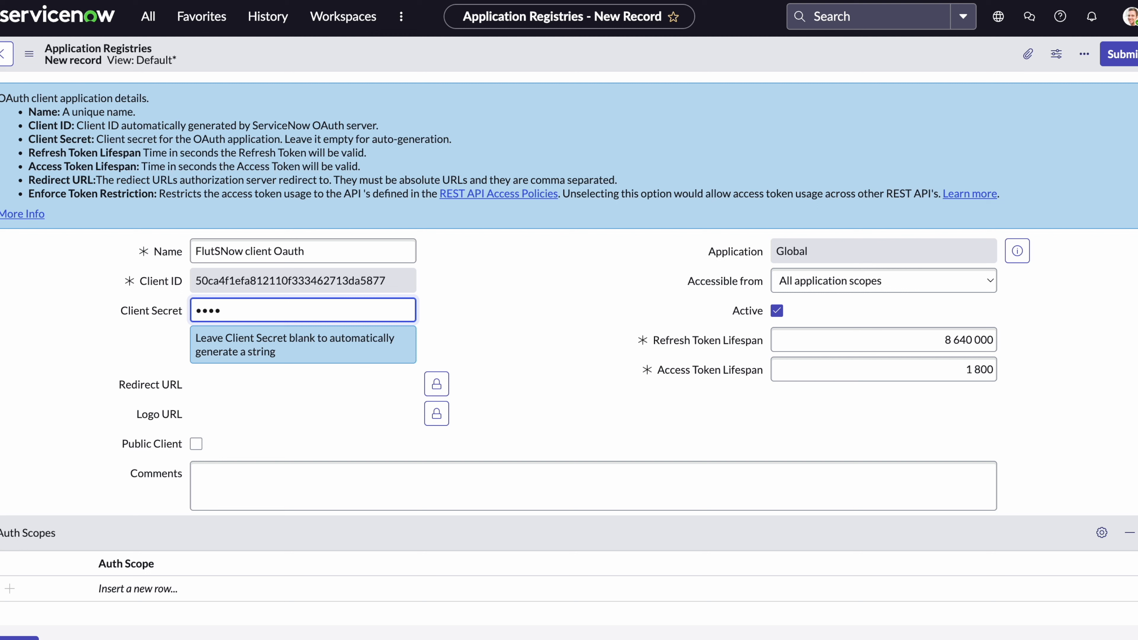
type("••••")
key("ctrl+a")
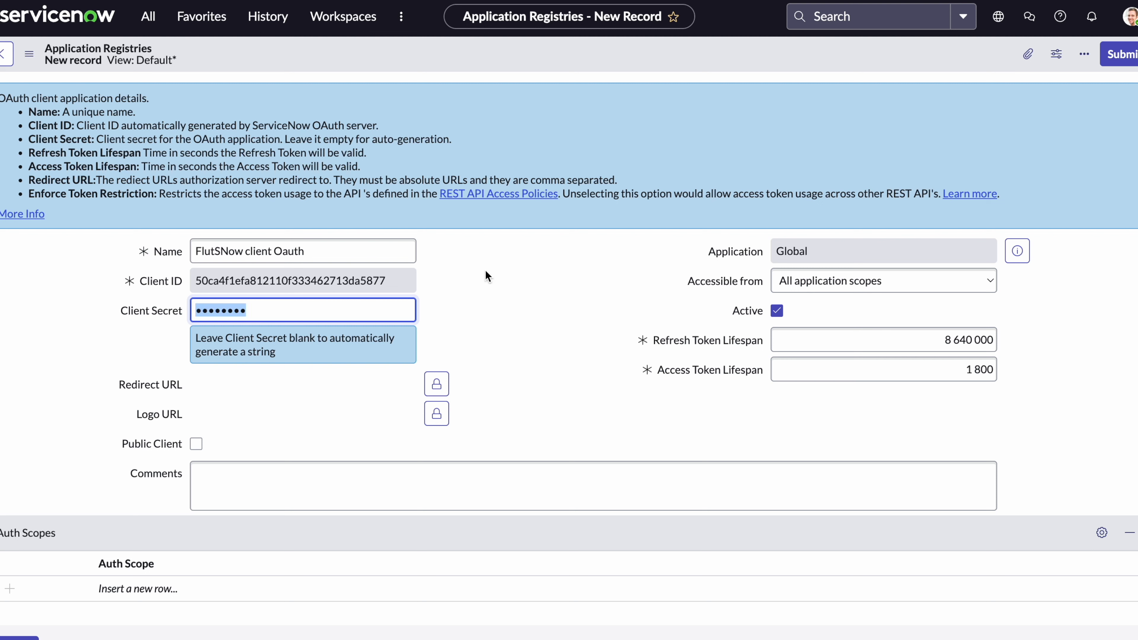
left_click(494, 287)
left_click(443, 346)
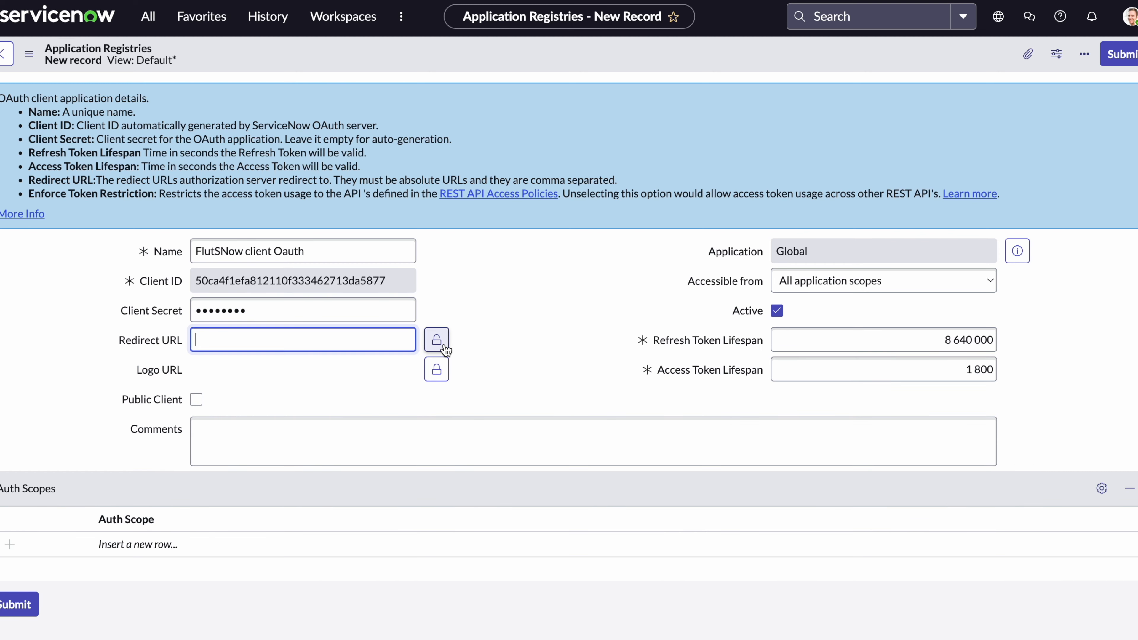
type("h")
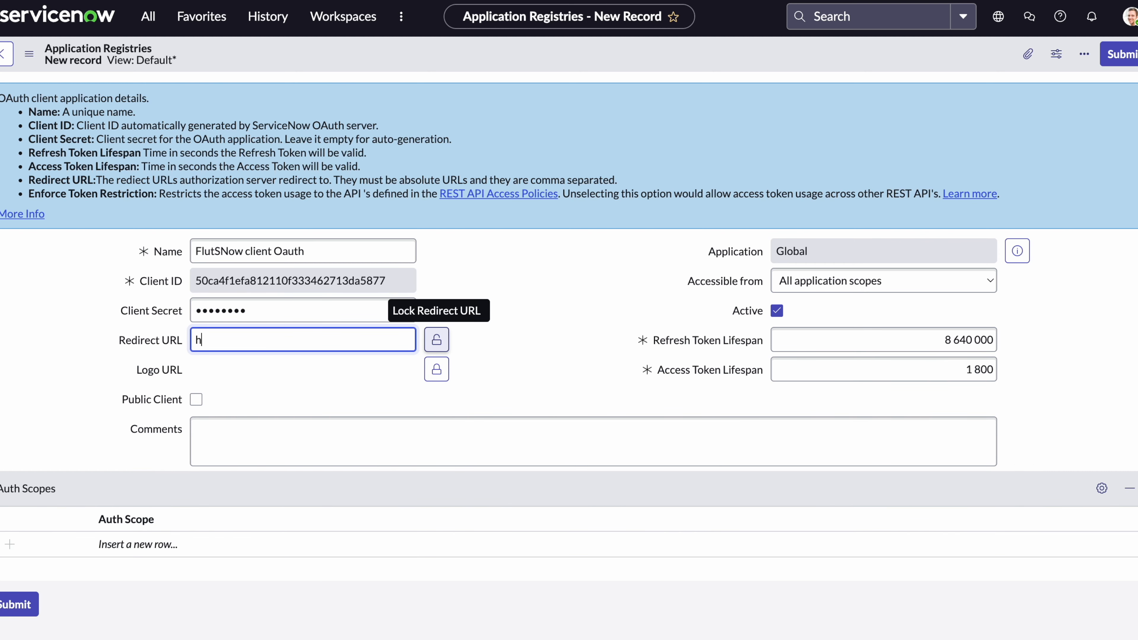
type("ttps://")
type("your")
type("_client")
key("BackSpace")
key("BackSpace")
key("BackSpace")
key("BackSpace")
key("BackSpace")
key("BackSpace")
type("insta")
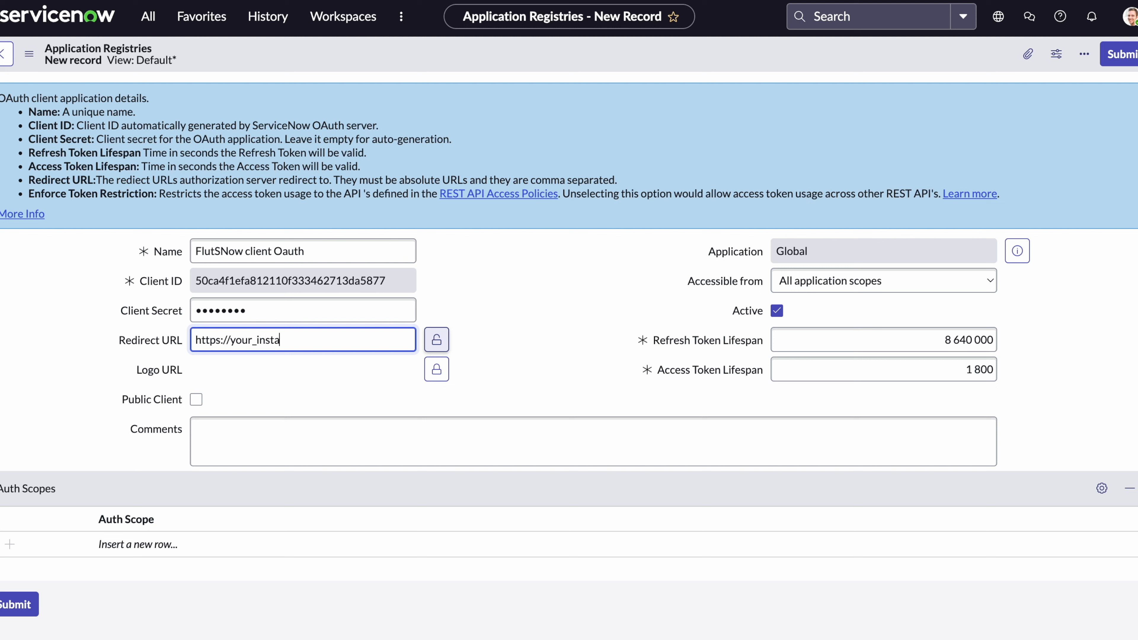
type("nce.service-now.com/")
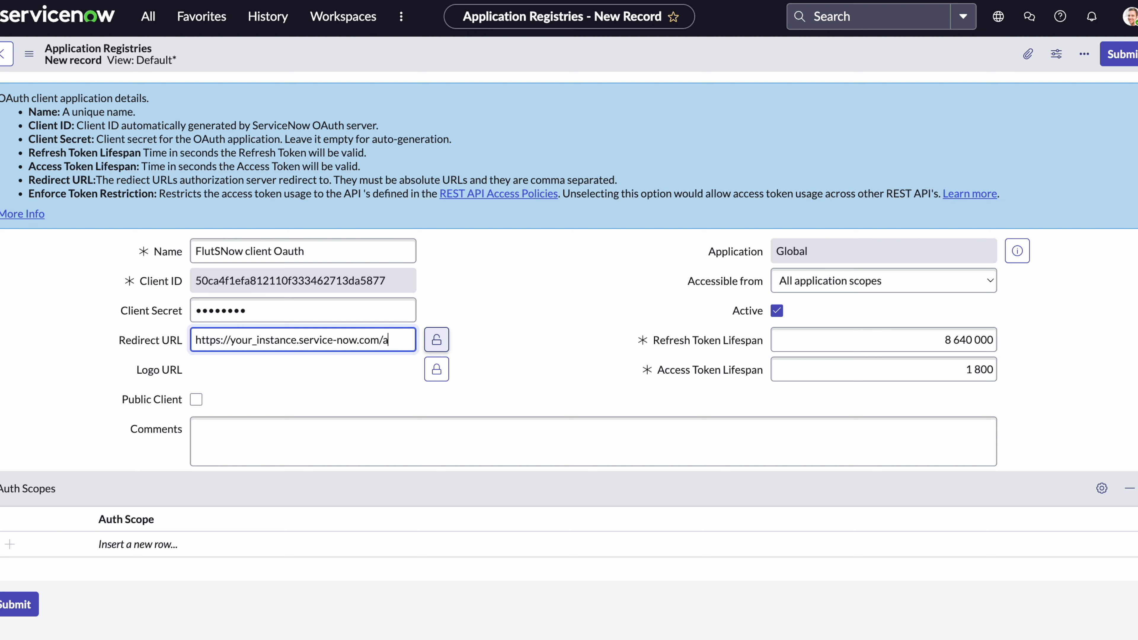
type("oauth_")
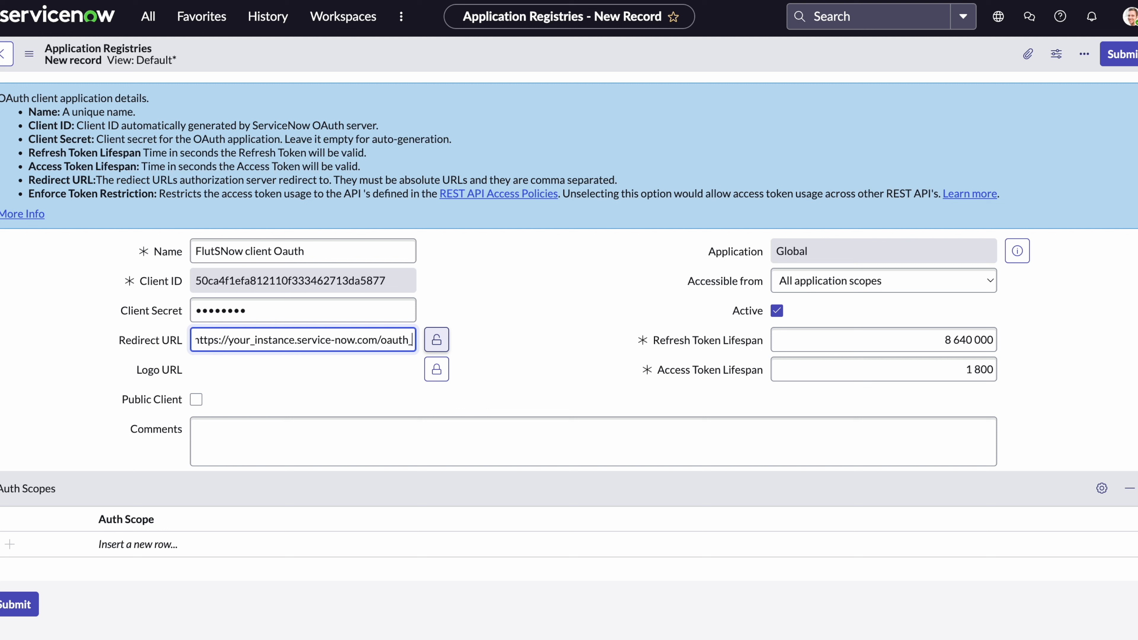
type("redirect")
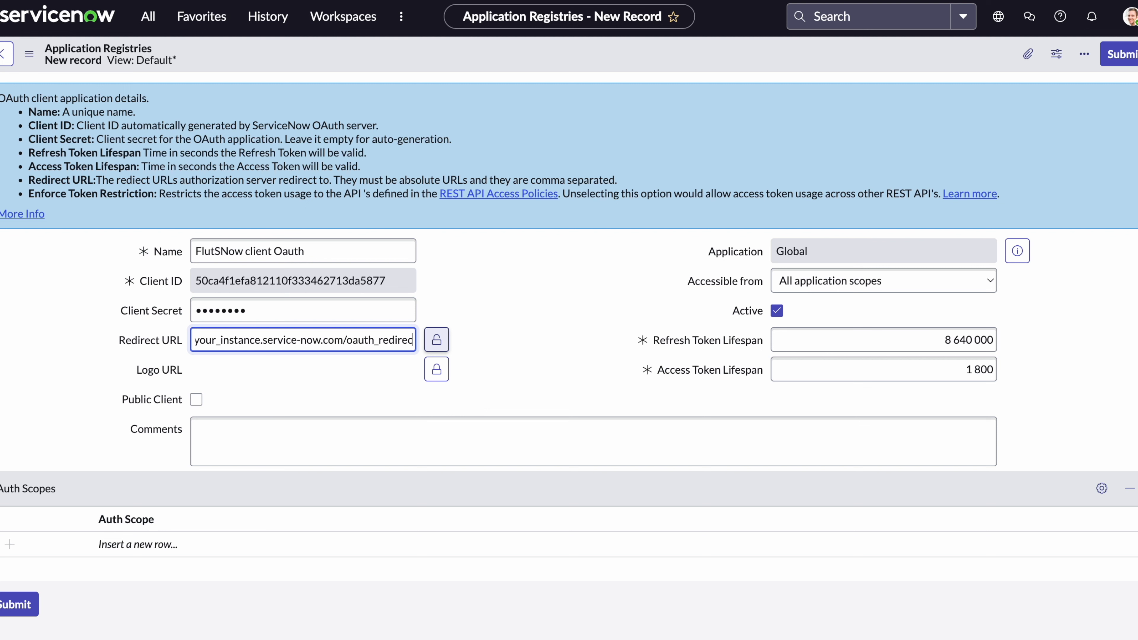
type(".do")
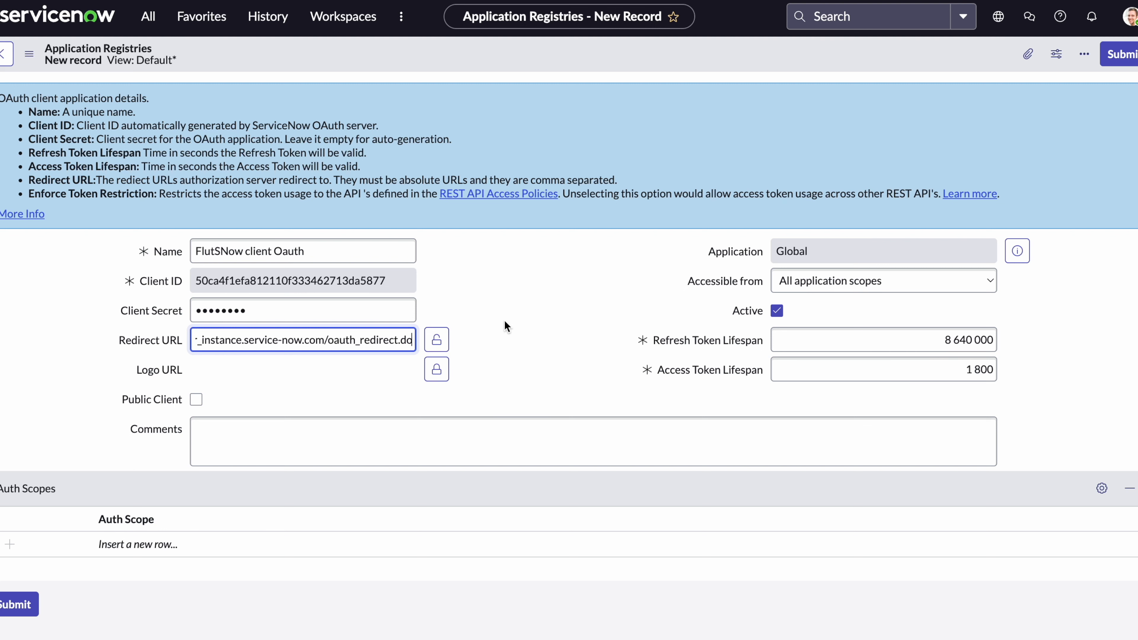
left_click(436, 340)
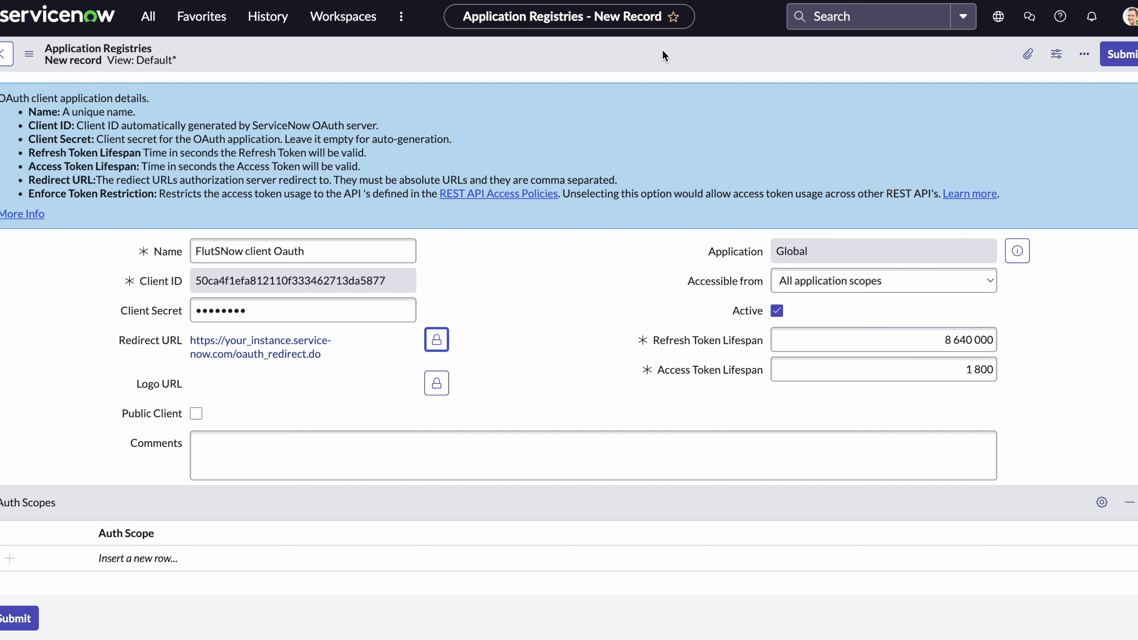
Submit the FlutSNow client Oauth record, reopen it, and copy its generated Client ID.
left_click(1125, 55)
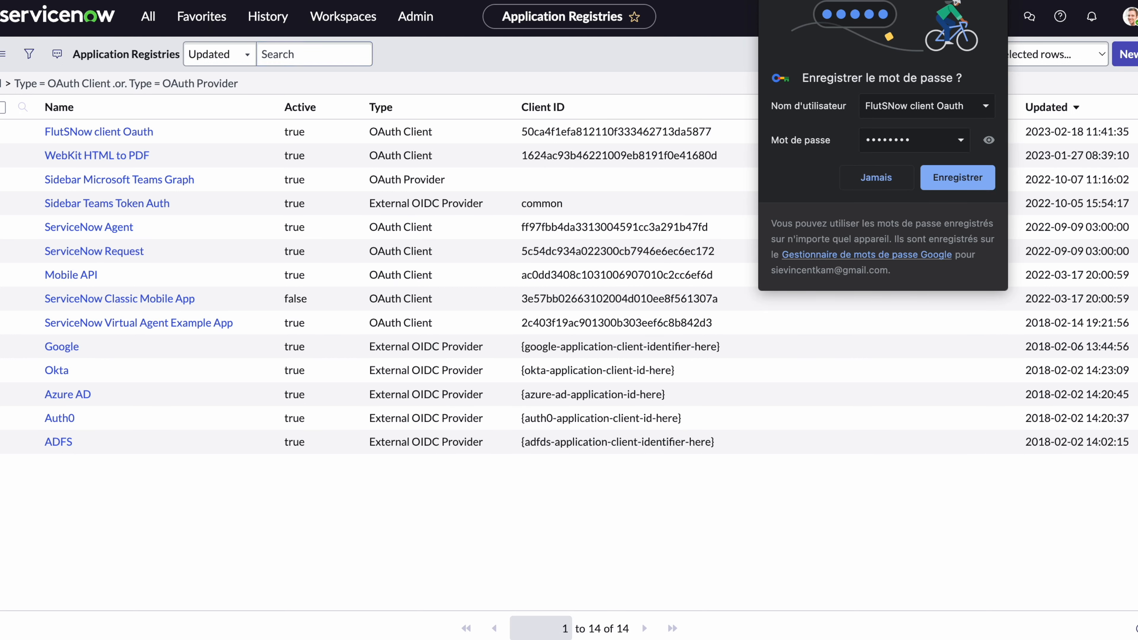
left_click(876, 177)
left_click(133, 131)
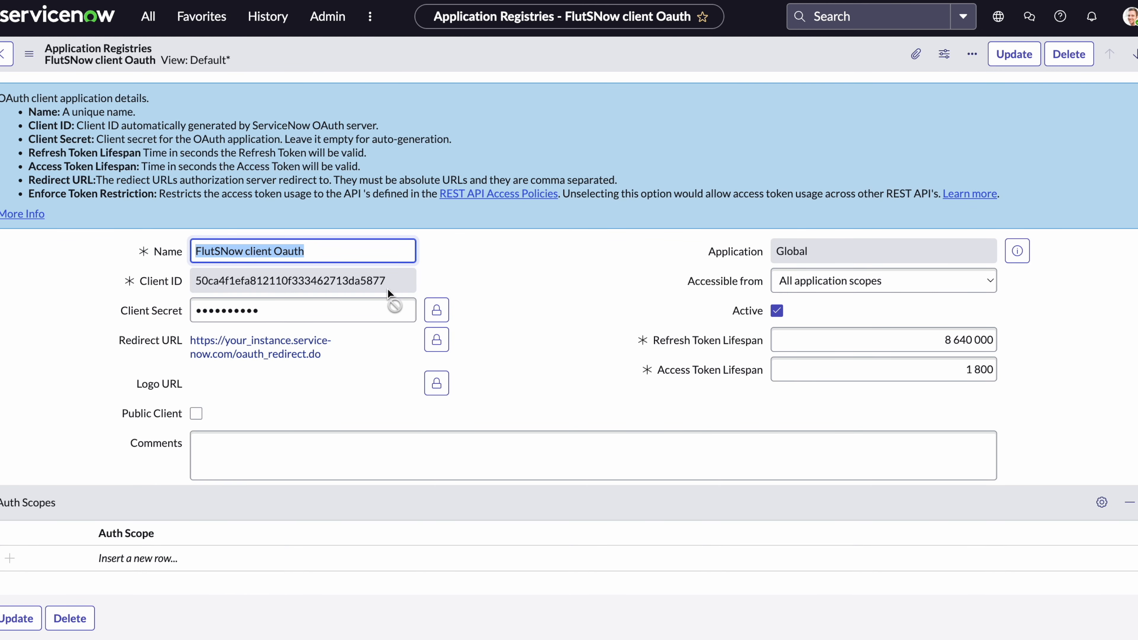
left_click_drag(389, 279, 190, 280)
key("ctrl+c")
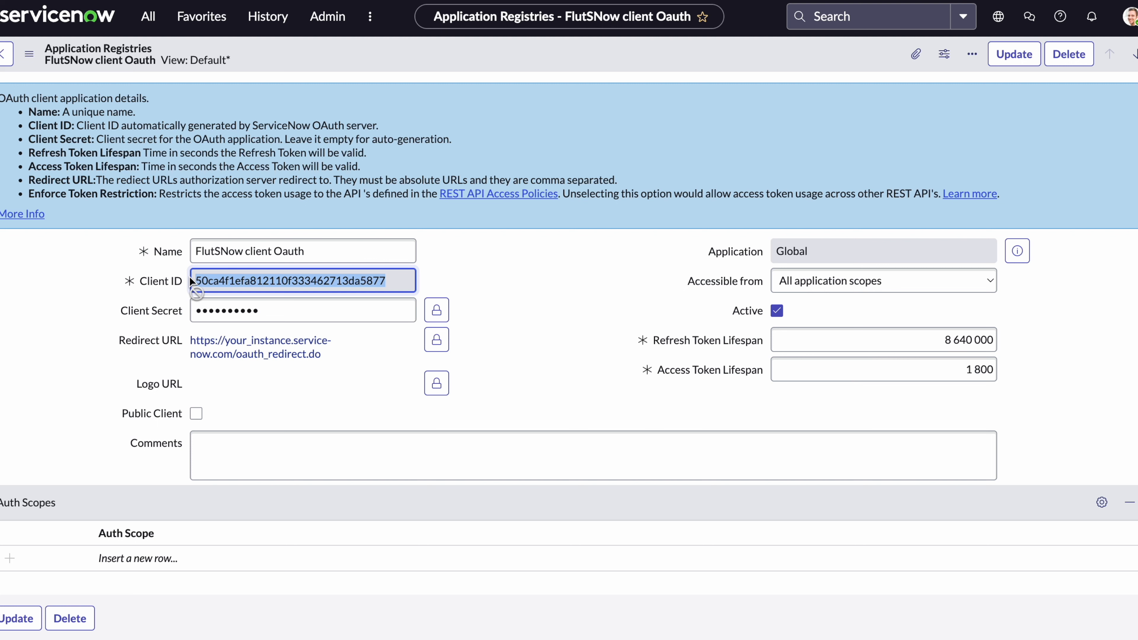
Replace the redirect URL's placeholder host with dev105633 and update the registry record.
left_click(441, 346)
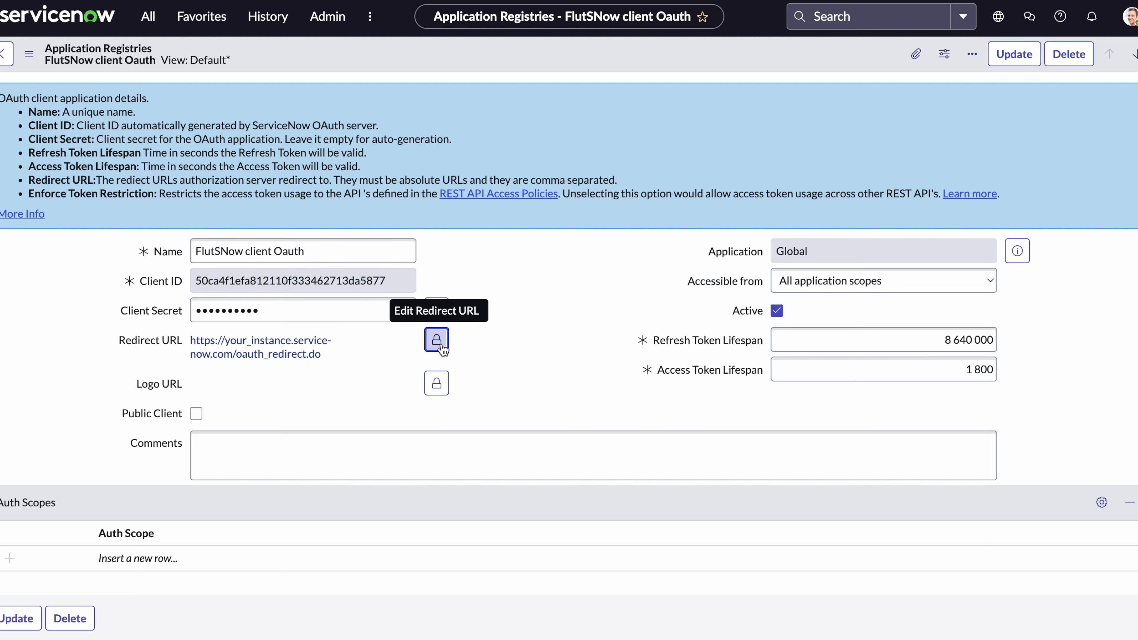
left_click(234, 343)
left_click_drag(234, 344, 411, 343)
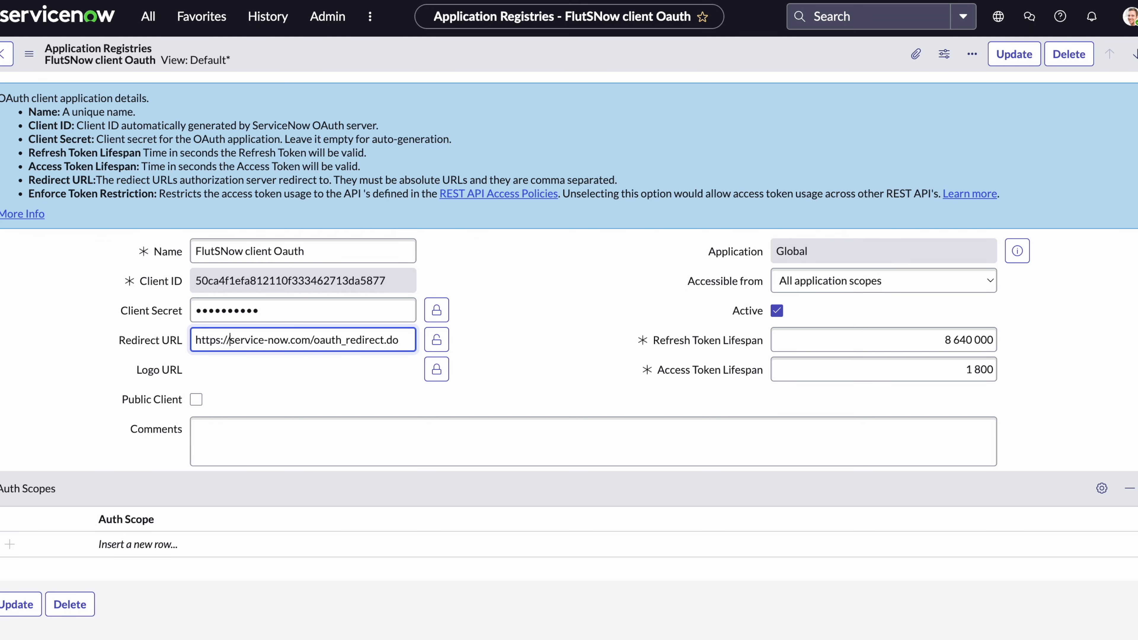
type("dev10")
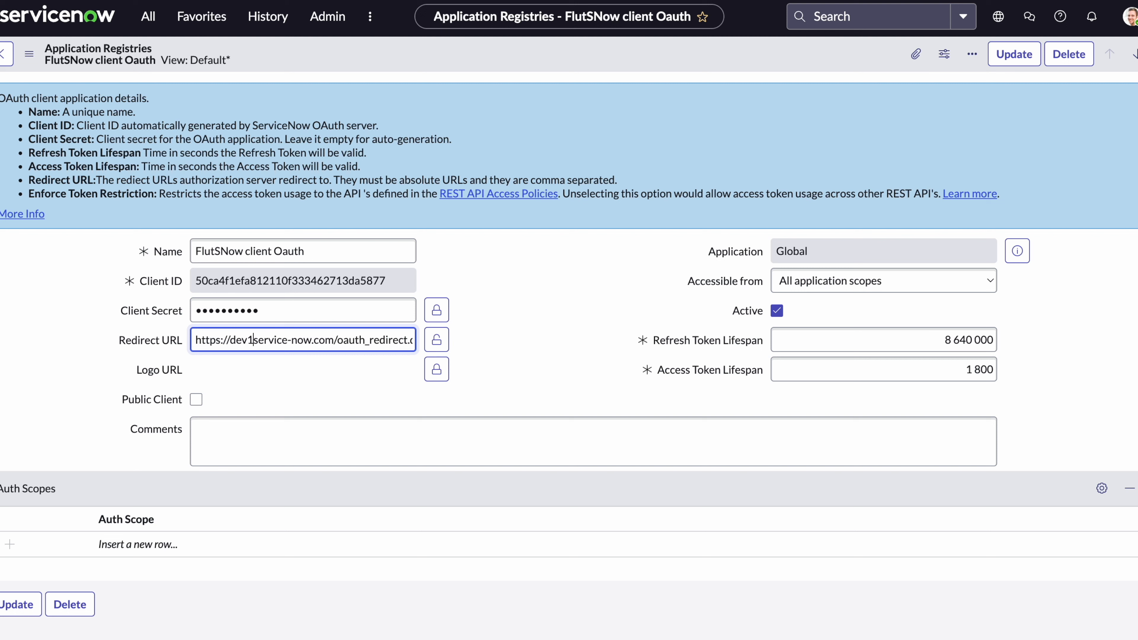
type("56")
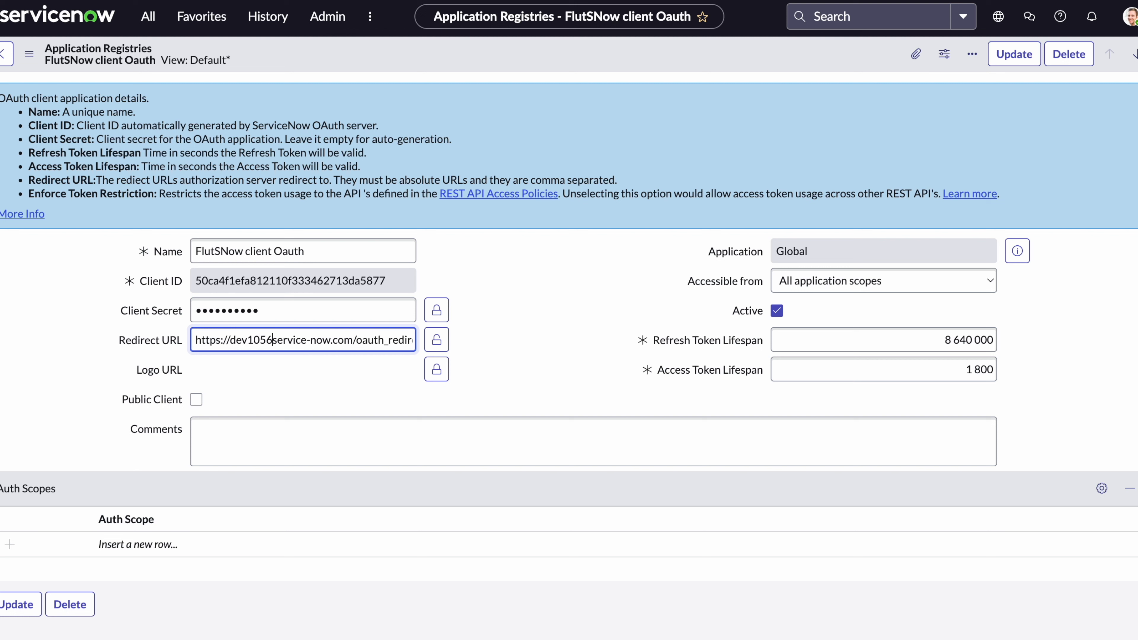
type("33.")
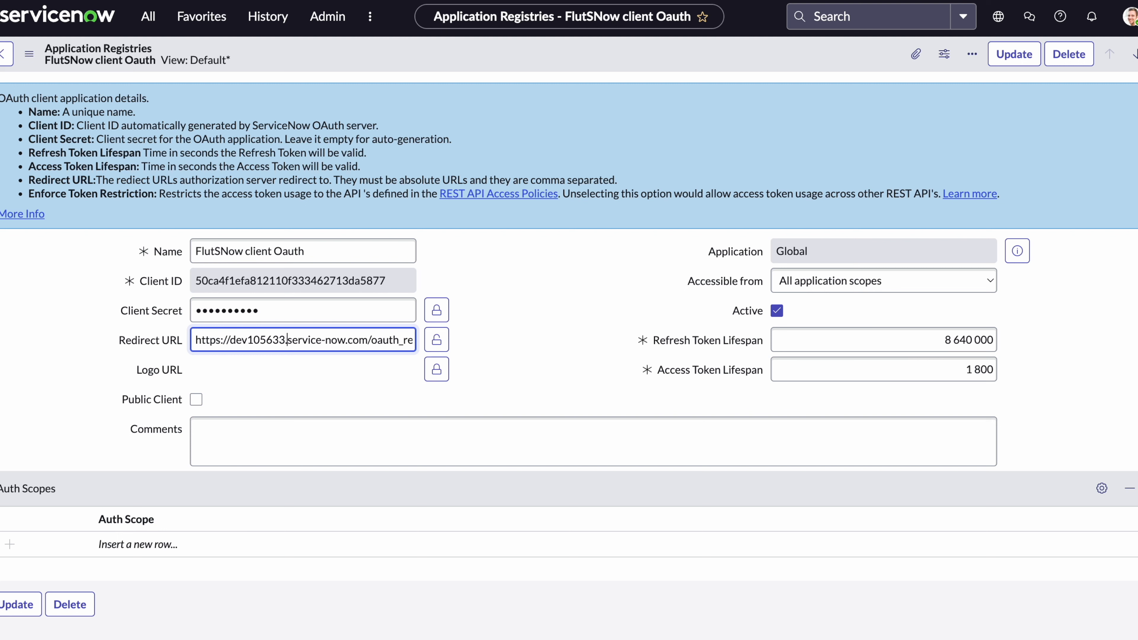
left_click(436, 339)
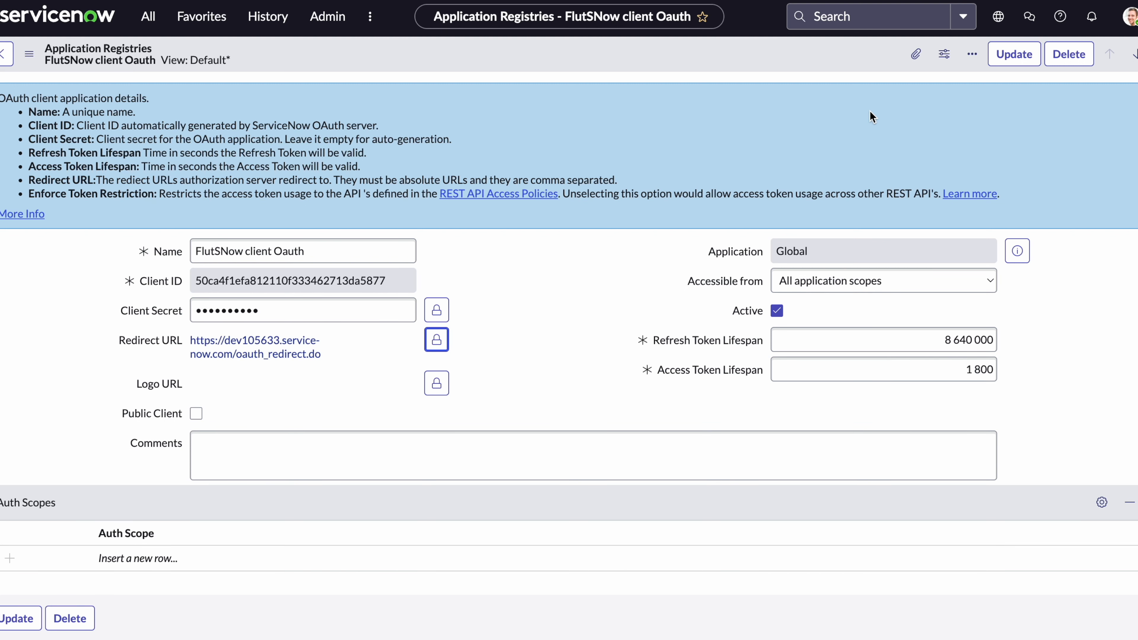
left_click(1014, 54)
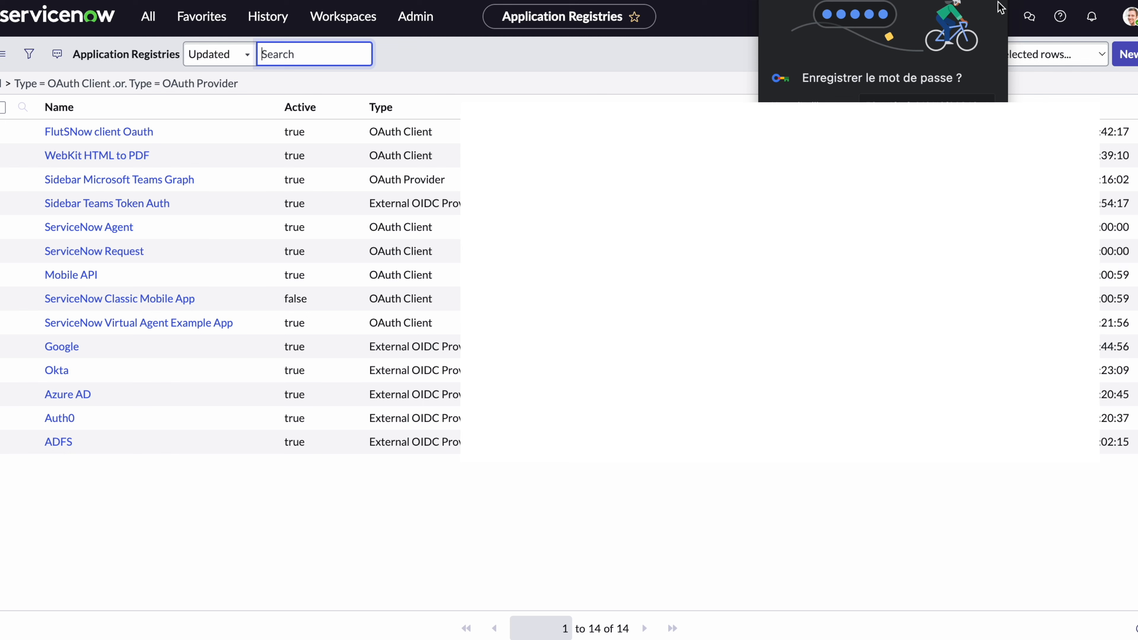
Keep Password Credentials as the OAuth 2.0 grant type and paste the ServiceNow Client ID.
key("Escape")
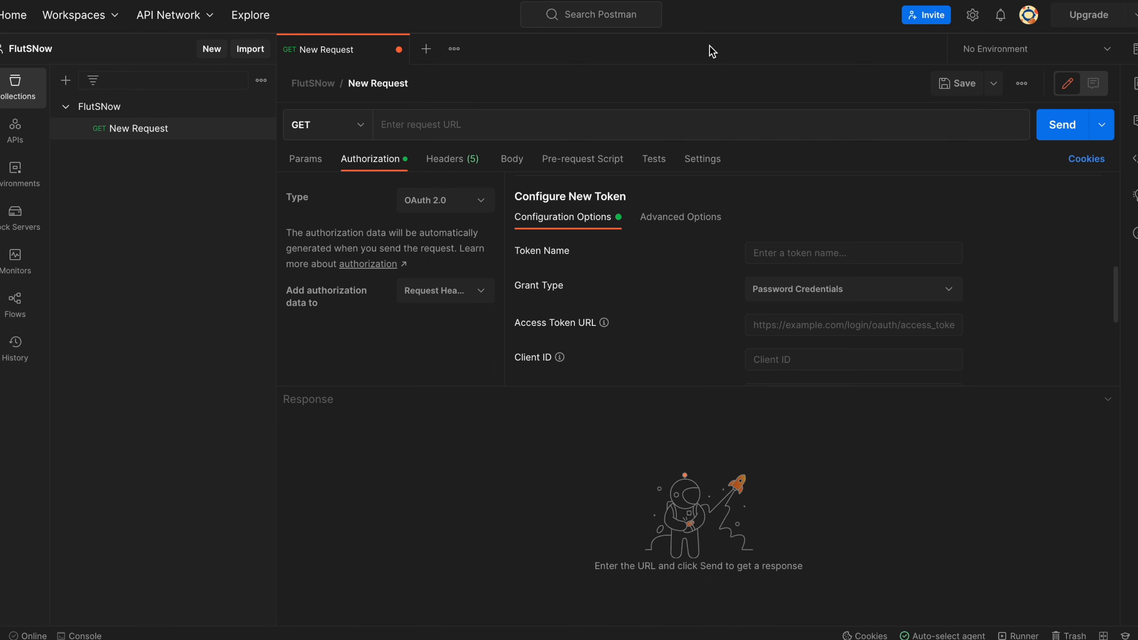
left_click(839, 296)
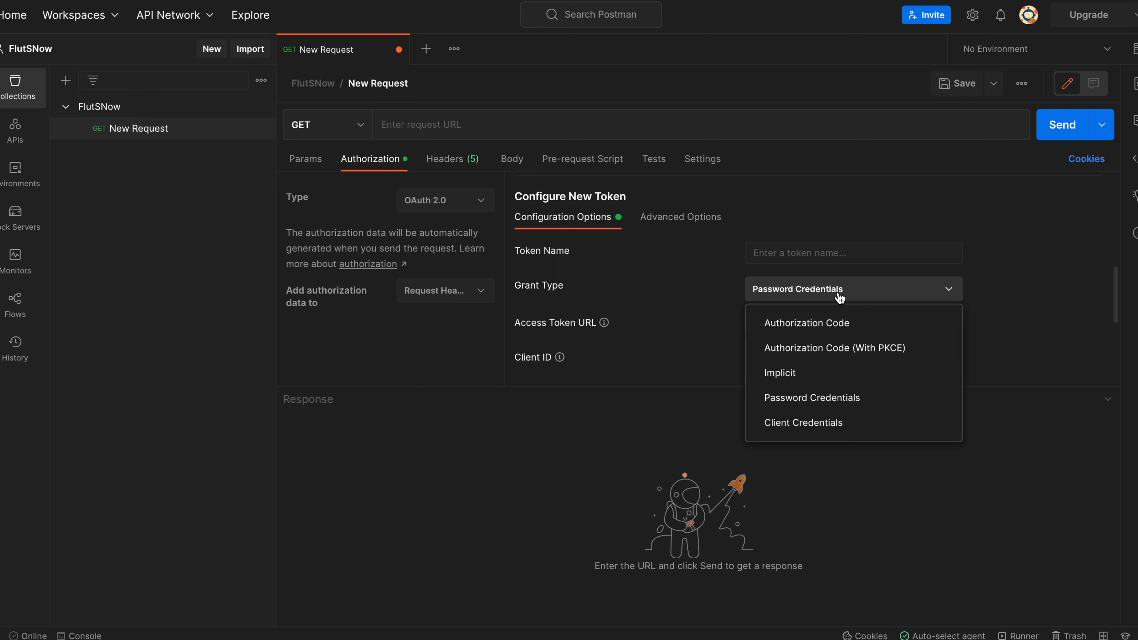
left_click(825, 400)
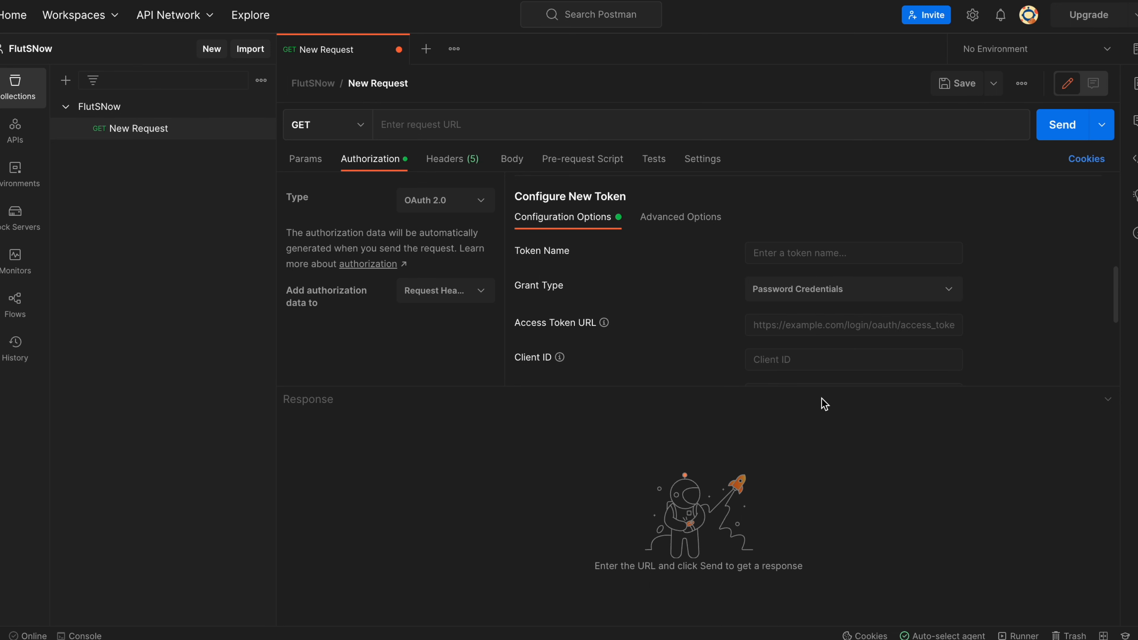
left_click(798, 360)
key("ctrl+v")
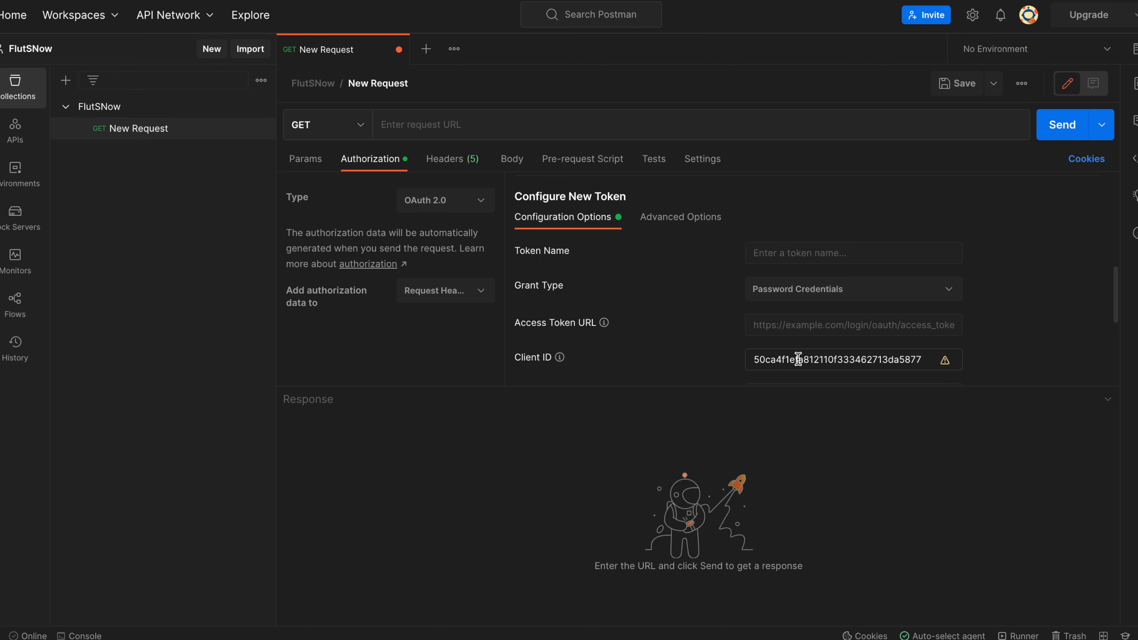
Enter the client secret in Postman's Client Secret field.
scroll(798, 359, "down", 5)
left_click(780, 278)
type("tes")
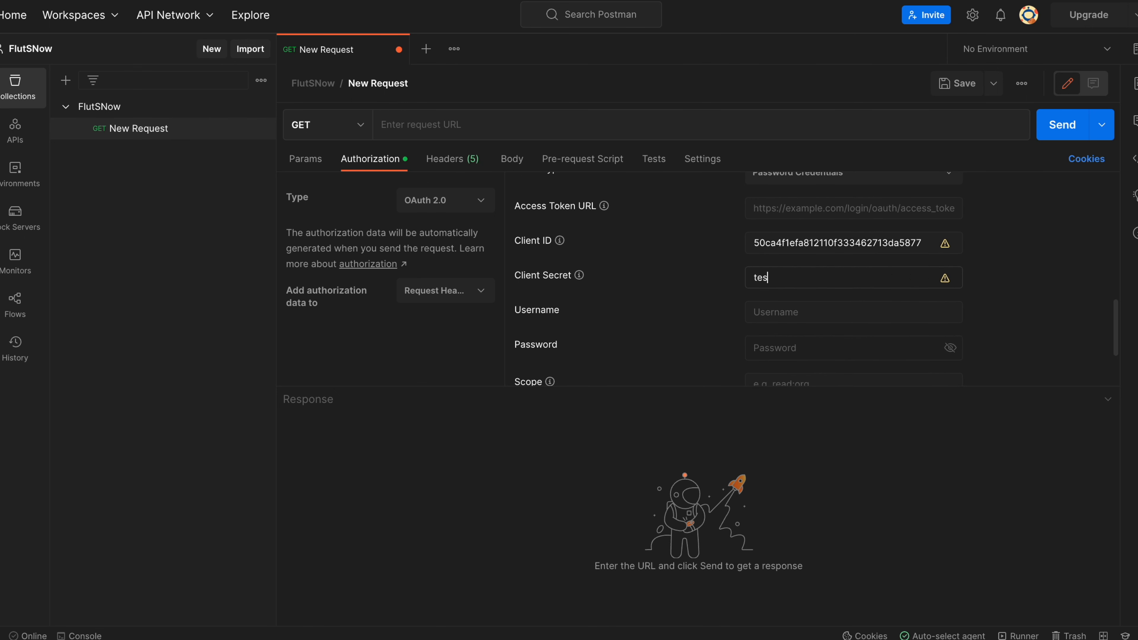
type("ttest")
scroll(995, 299, "down", 1)
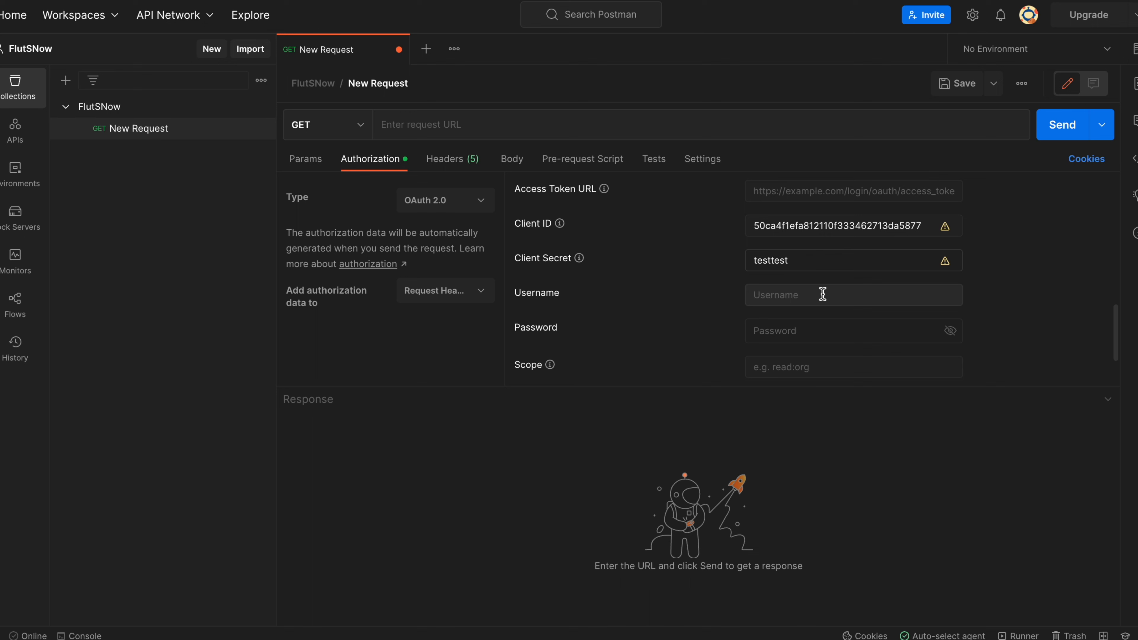
scroll(843, 327, "down", 3)
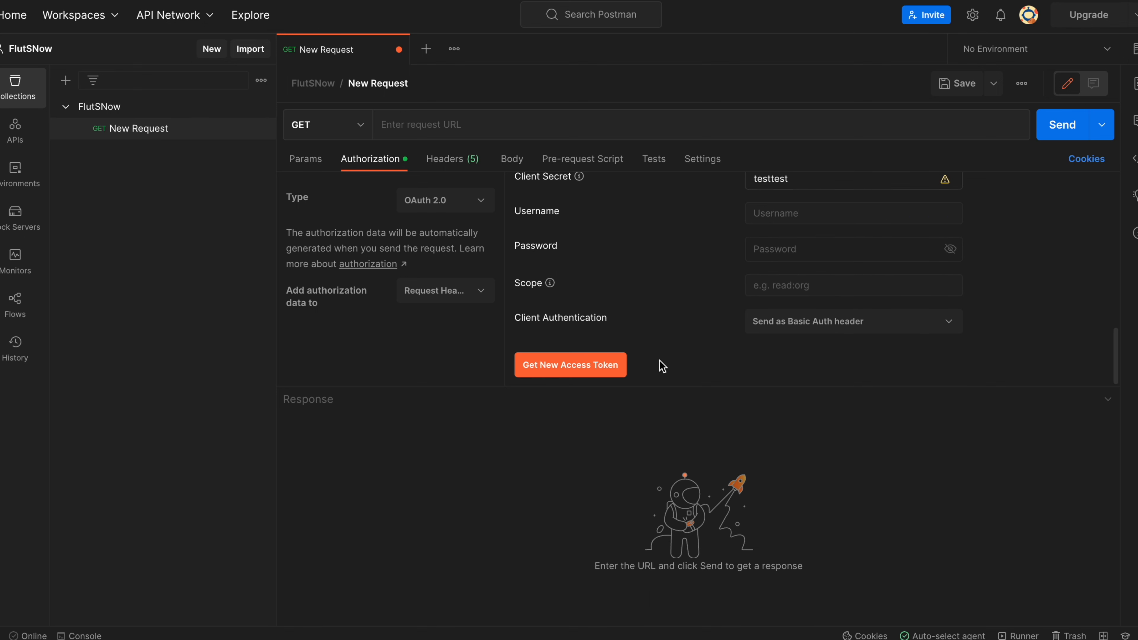
Request a new access token and check the console's 'request url is empty' error.
left_click(589, 368)
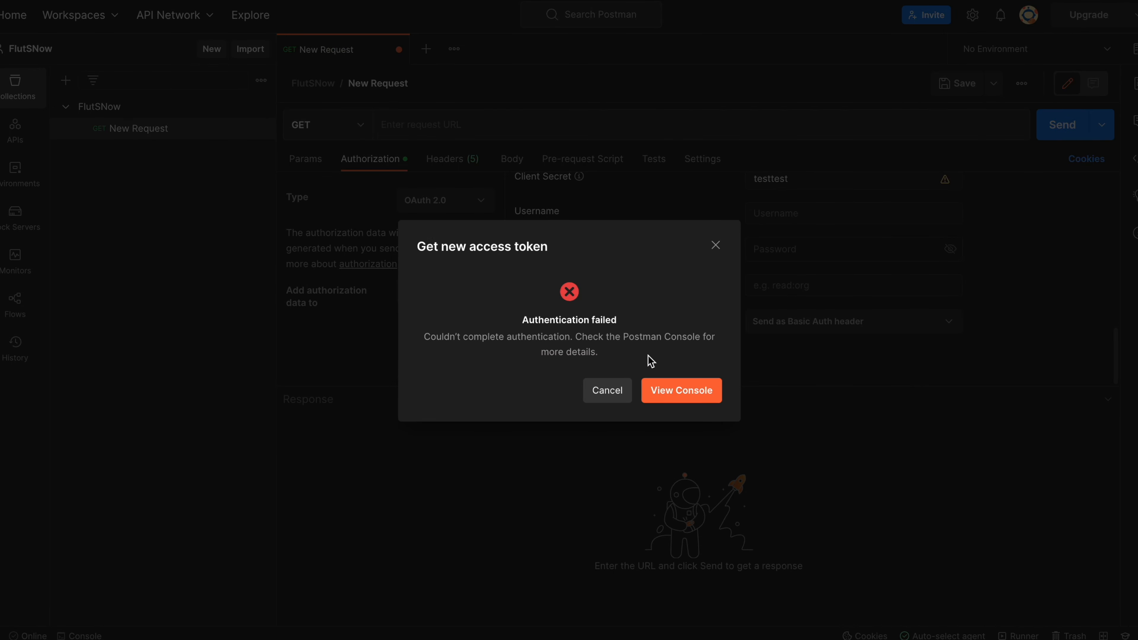
left_click(675, 399)
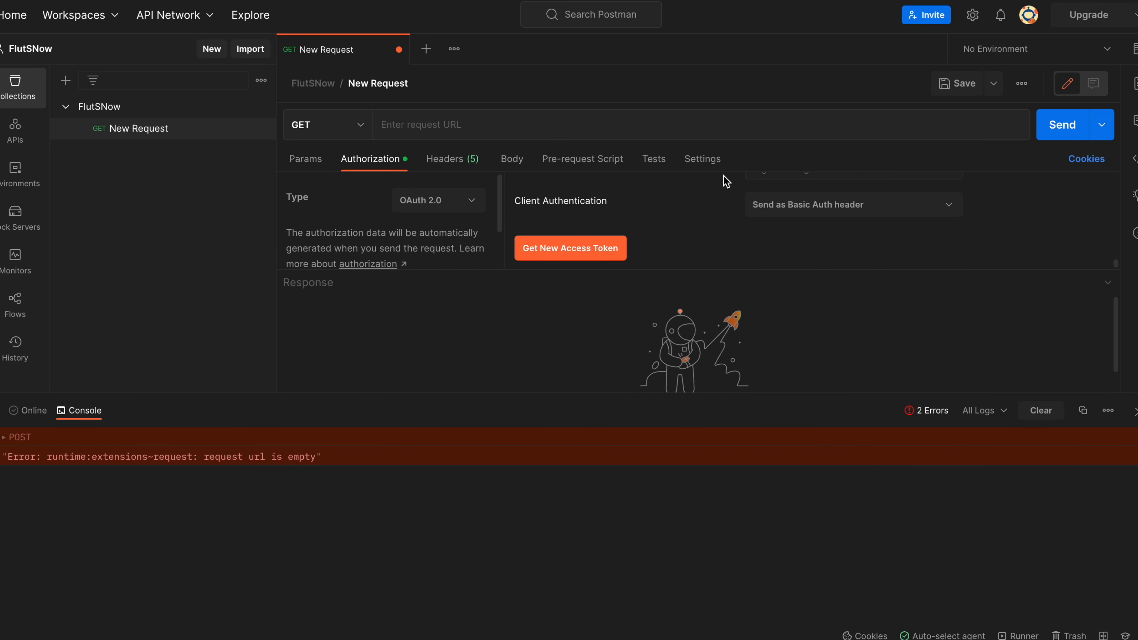
scroll(706, 205, "up", 3)
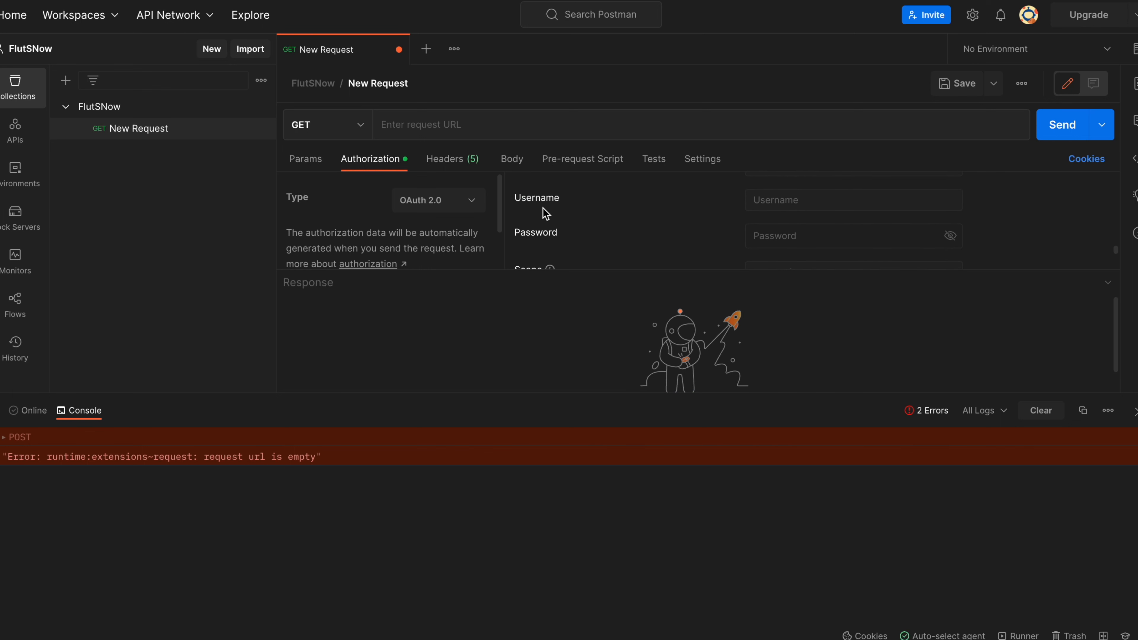
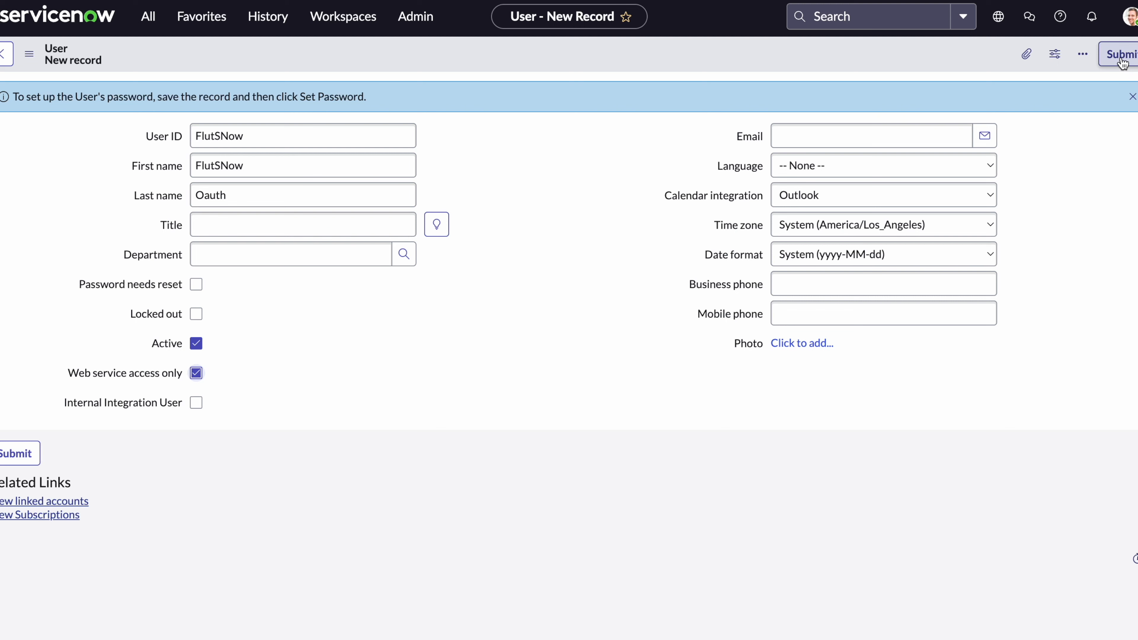
Bring up the header context menu on the new FlutSNow Oauth user form.
right_click(905, 65)
Save the FlutSNow Oauth user, then give it a generated password and copy it for Postman.
left_click(946, 77)
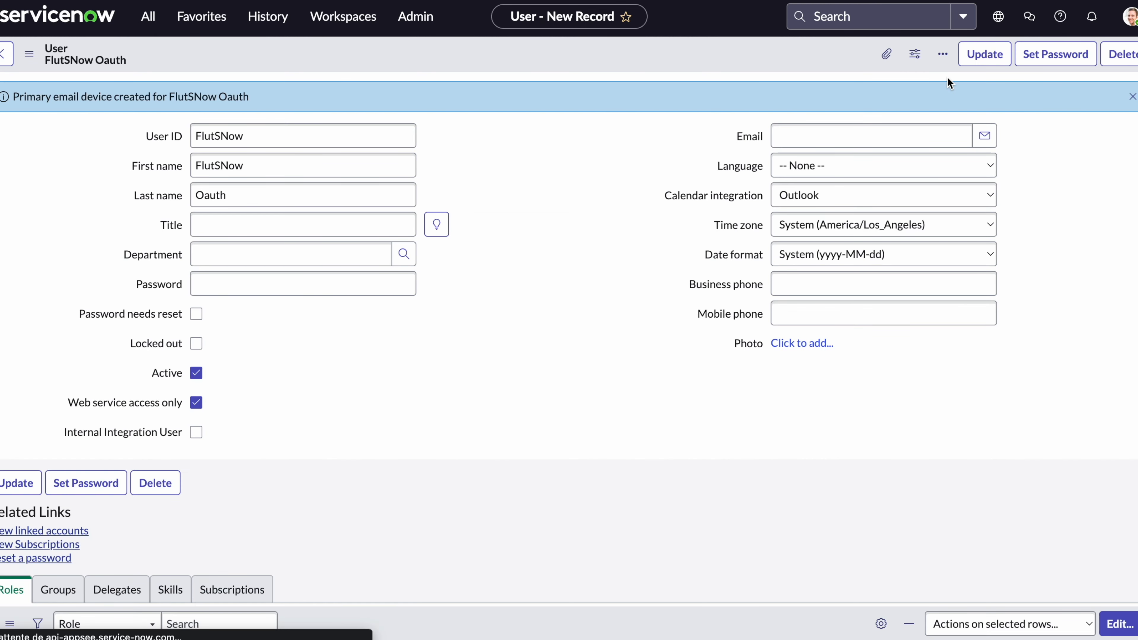
left_click(1055, 54)
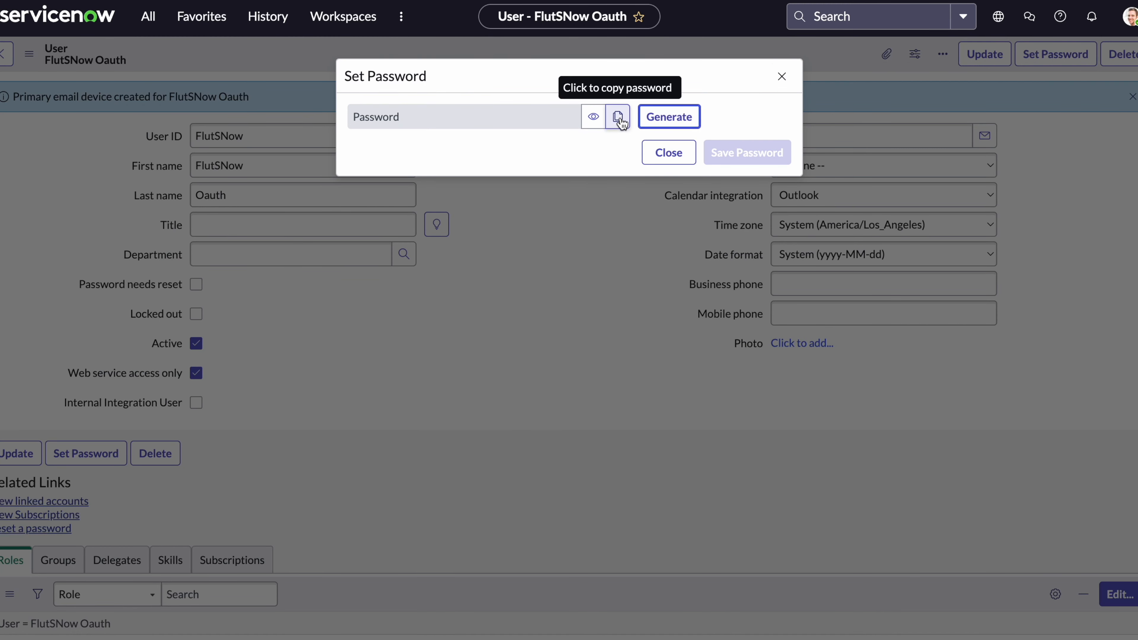
left_click(650, 118)
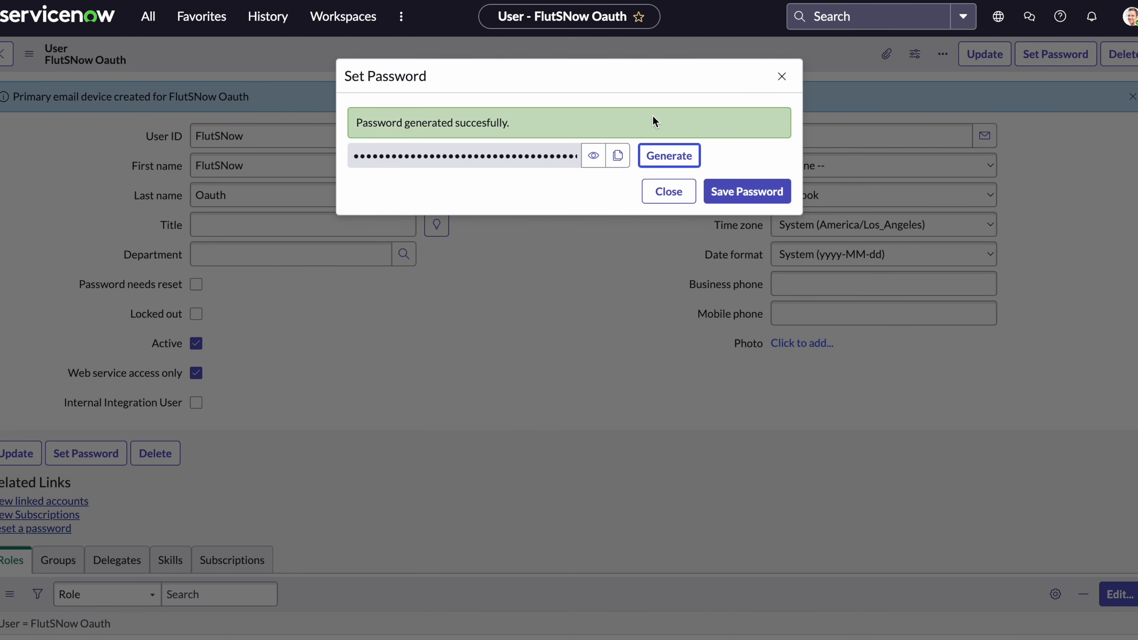
left_click(618, 158)
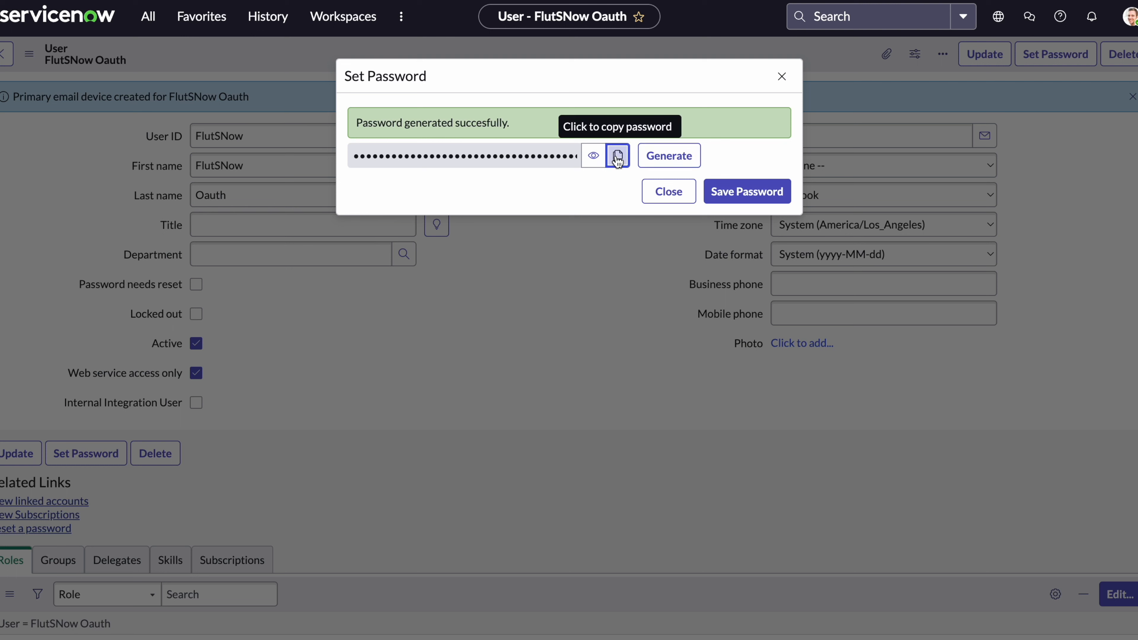
left_click(755, 198)
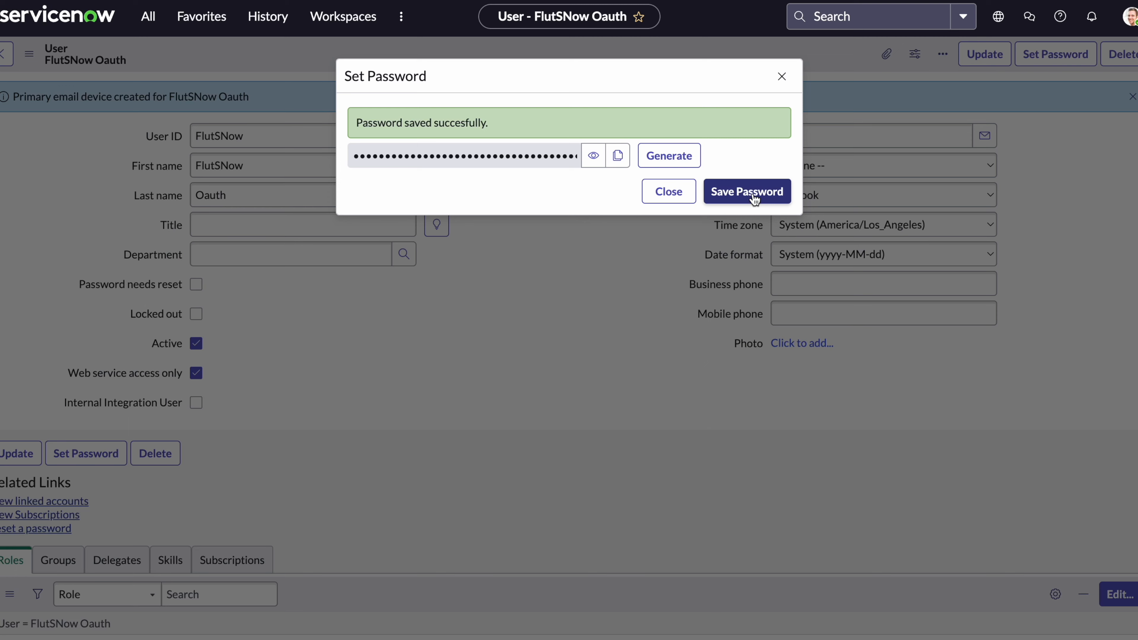
left_click(358, 1)
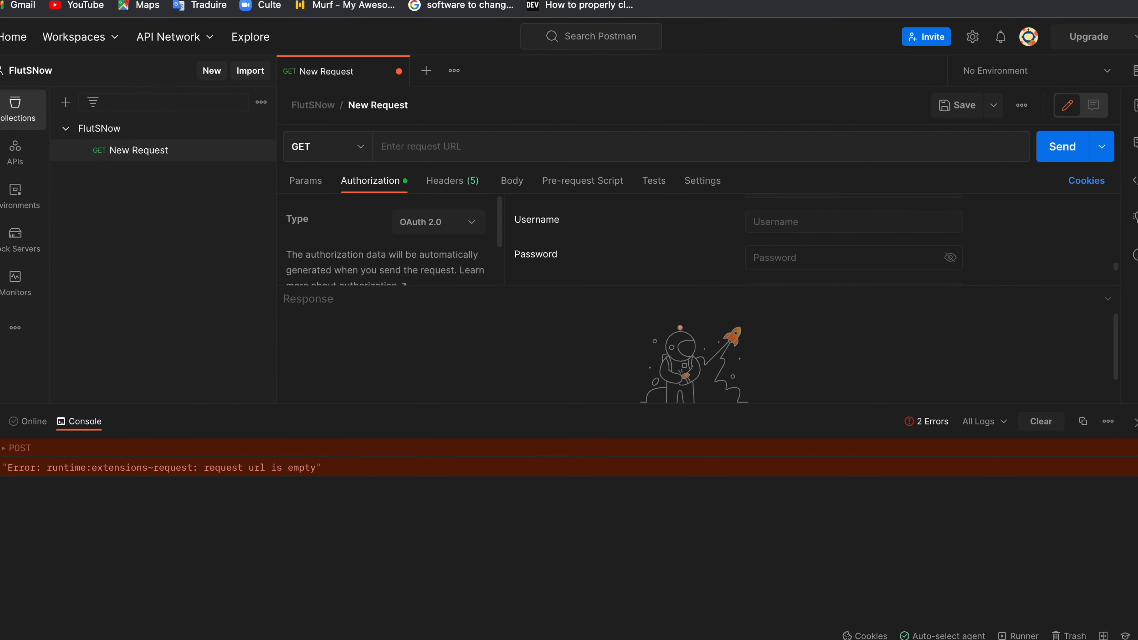
Enter FlutSNow as the OAuth 2.0 Username and paste the generated password into Password.
left_click(798, 200)
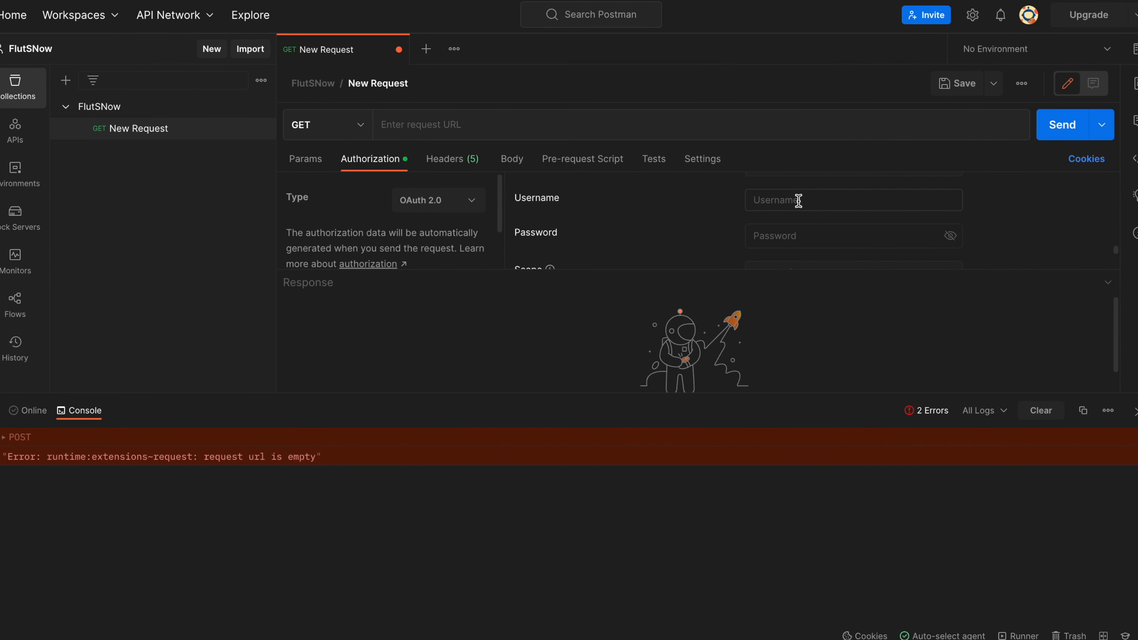
type("FlutSNow")
key("ctrl+v")
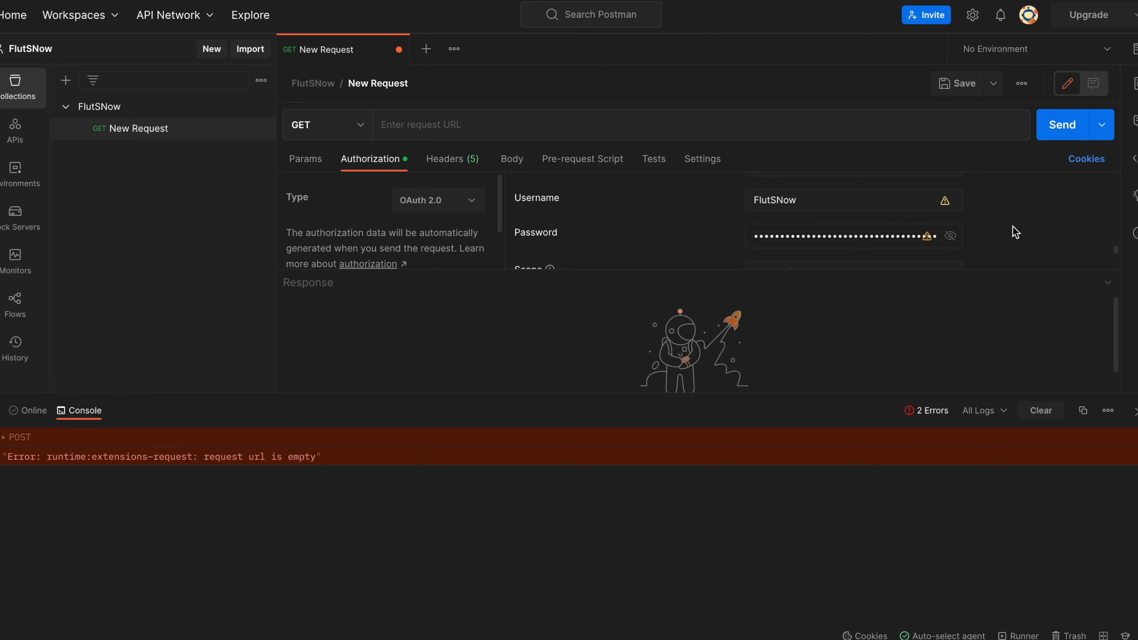
scroll(1012, 231, "down", 2)
scroll(1015, 231, "down", 1)
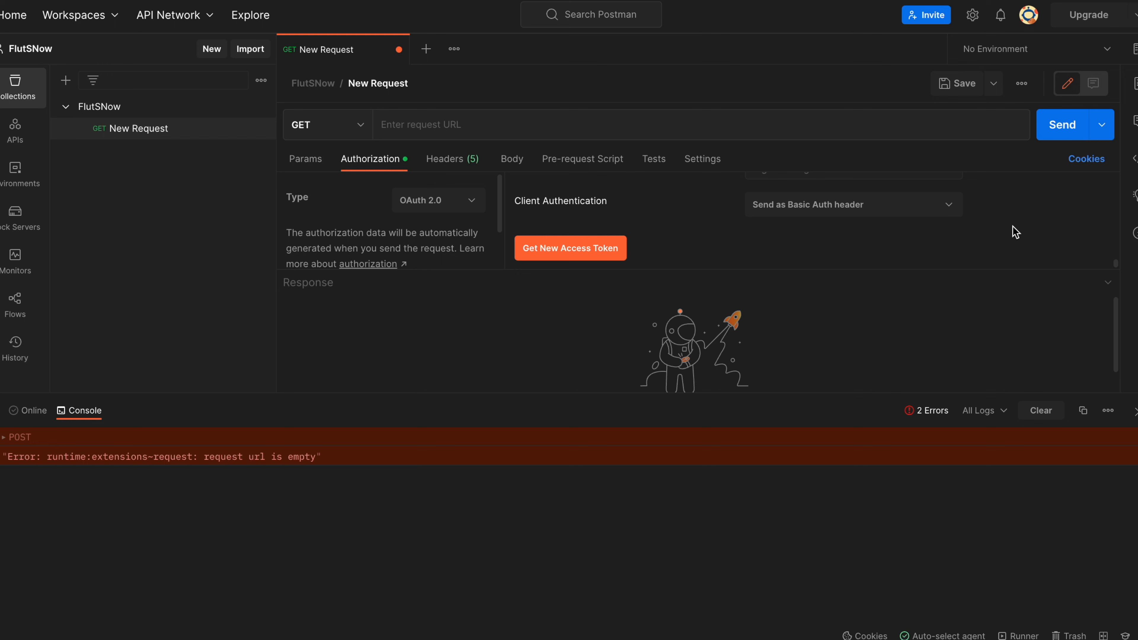
Save the request, try getting a new access token, and dismiss the Authentication failed message.
left_click(957, 90)
left_click(570, 247)
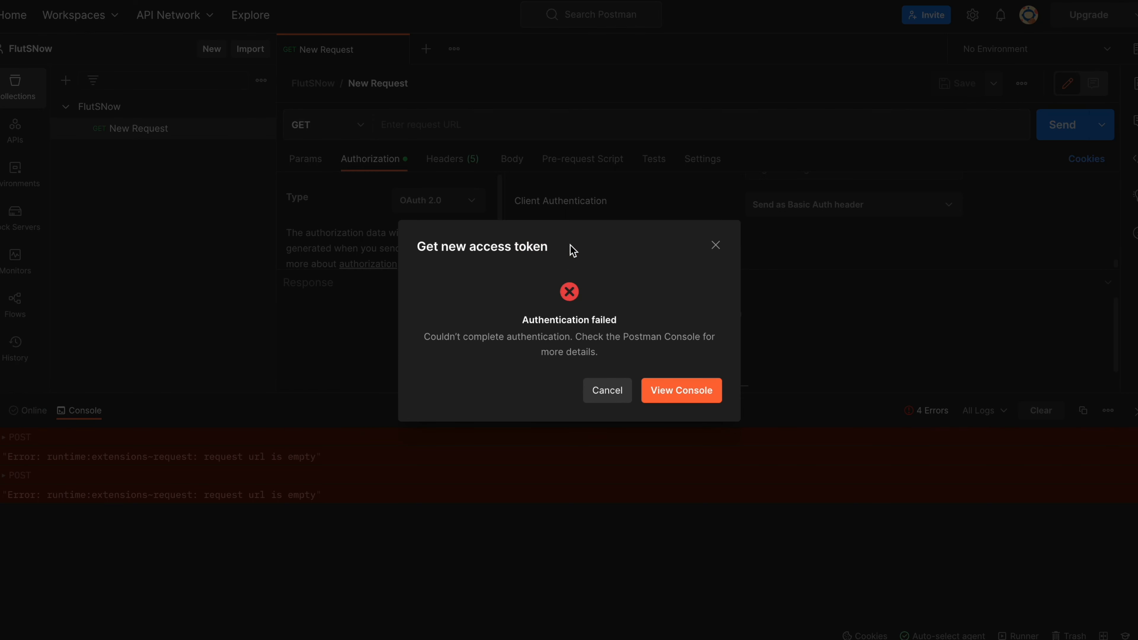
left_click(713, 254)
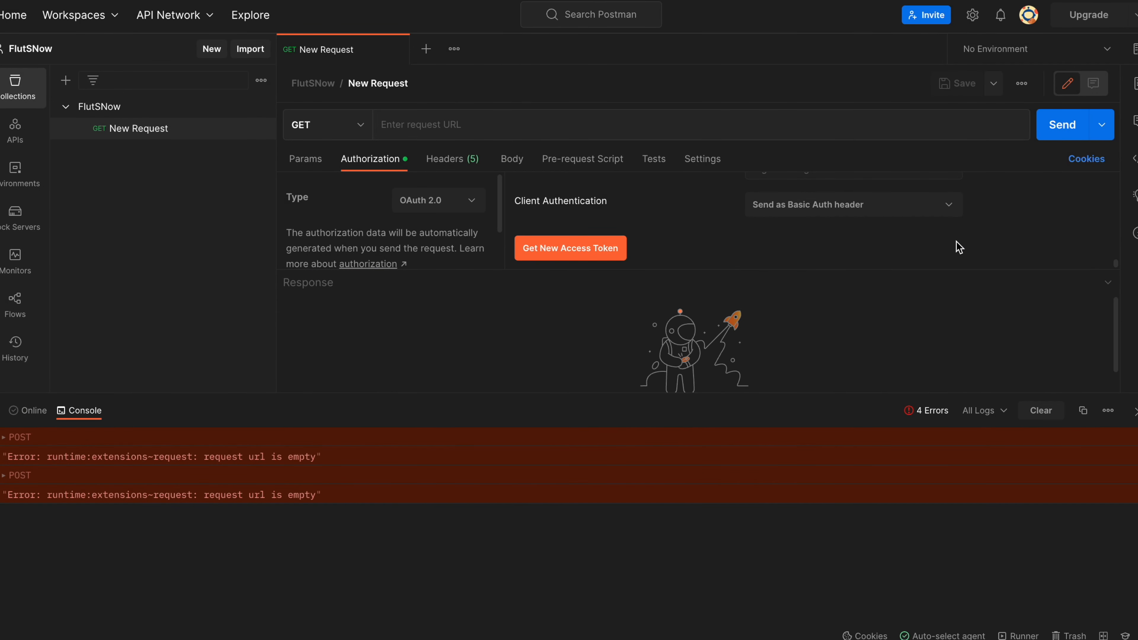
Scroll through the OAuth 2.0 token settings to review the grant type and credentials.
scroll(955, 246, "up", 2)
scroll(956, 247, "up", 5)
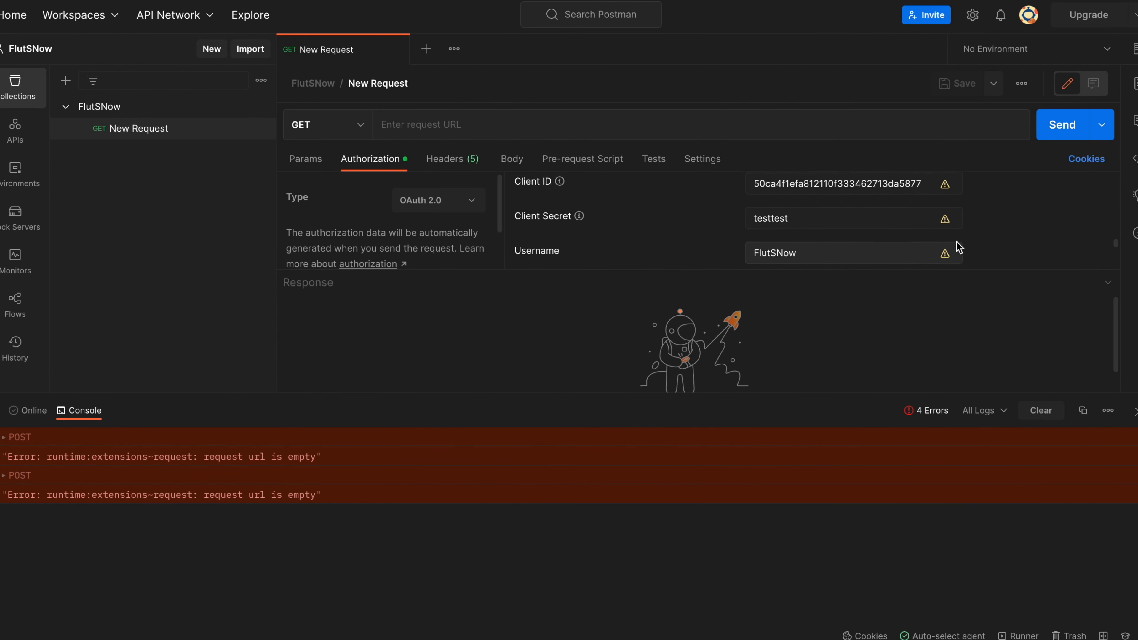
scroll(958, 247, "up", 3)
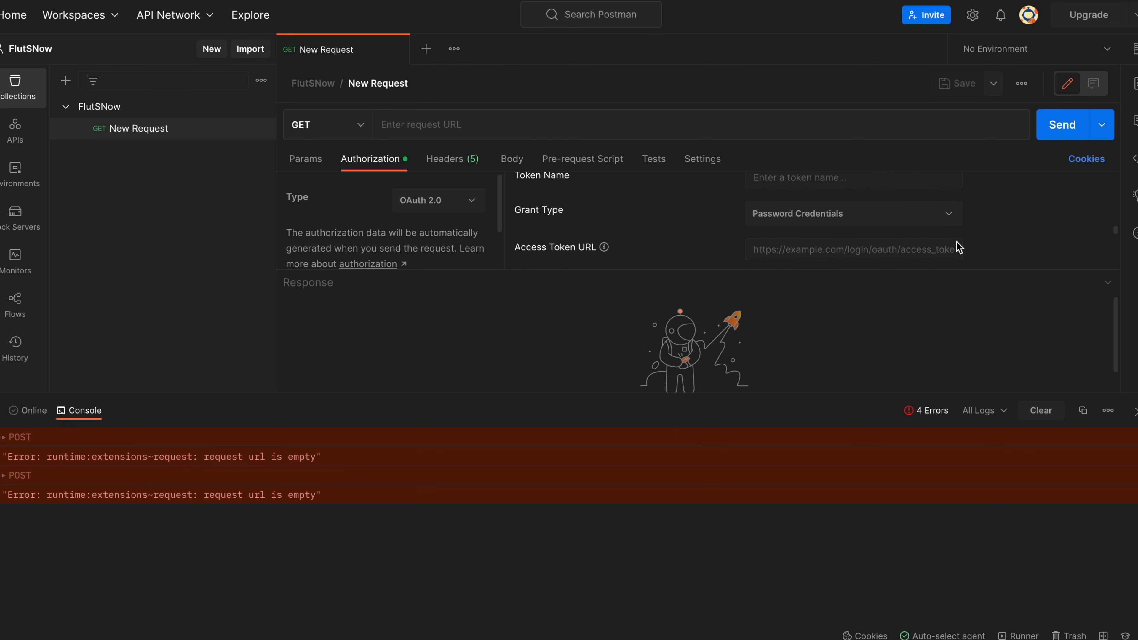
scroll(956, 246, "up", 2)
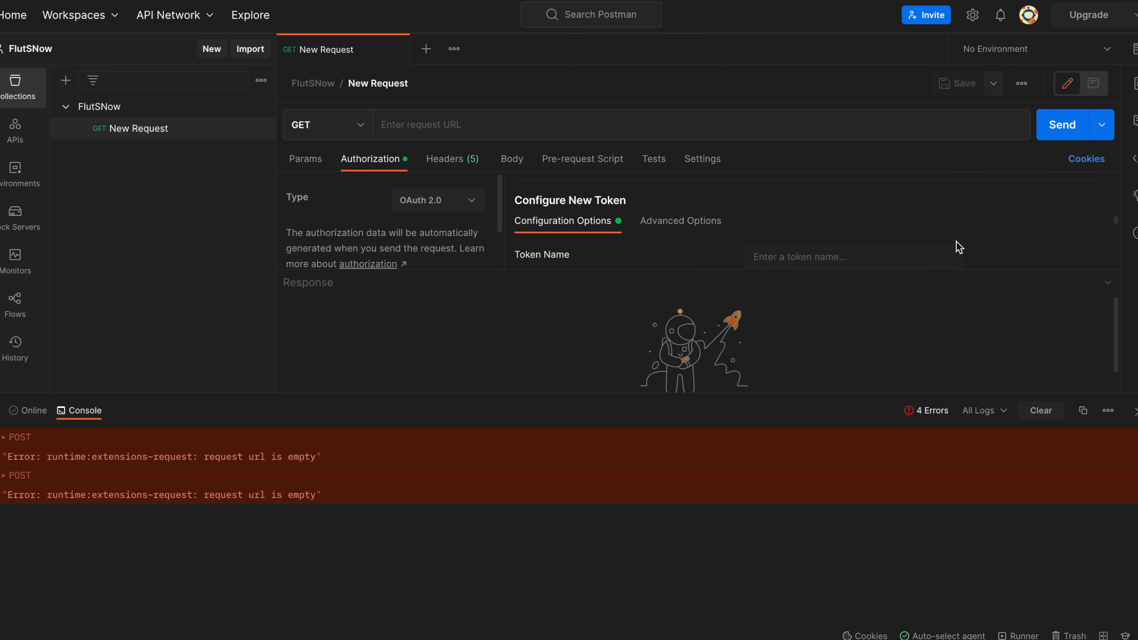
scroll(560, 203, "down", 10)
scroll(729, 210, "up", 5)
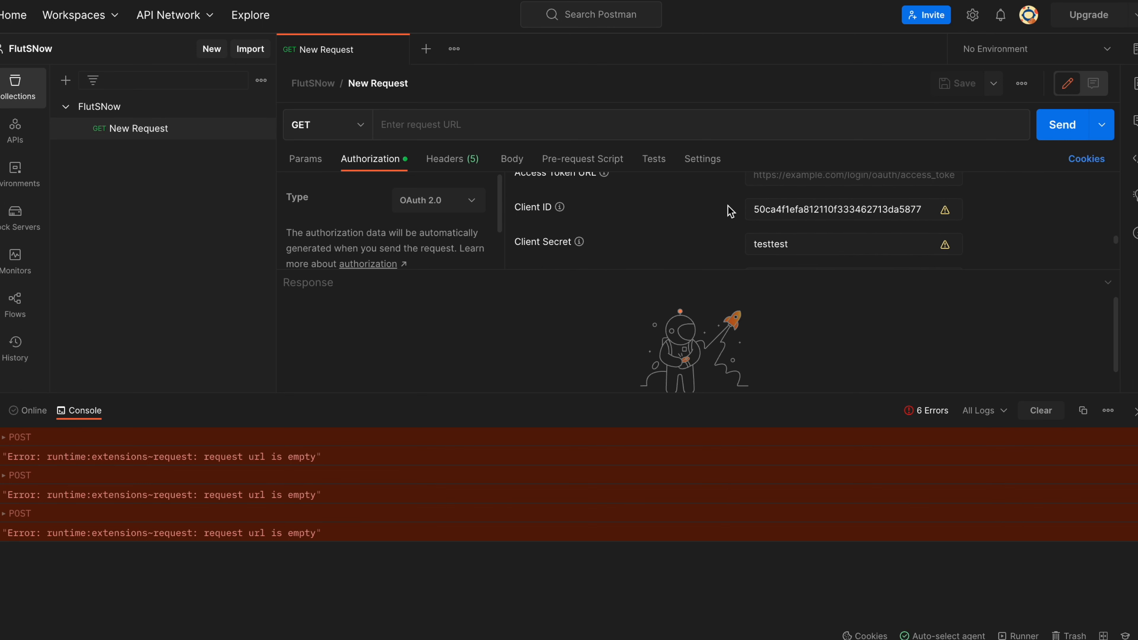
scroll(730, 211, "up", 2)
scroll(730, 211, "down", 1)
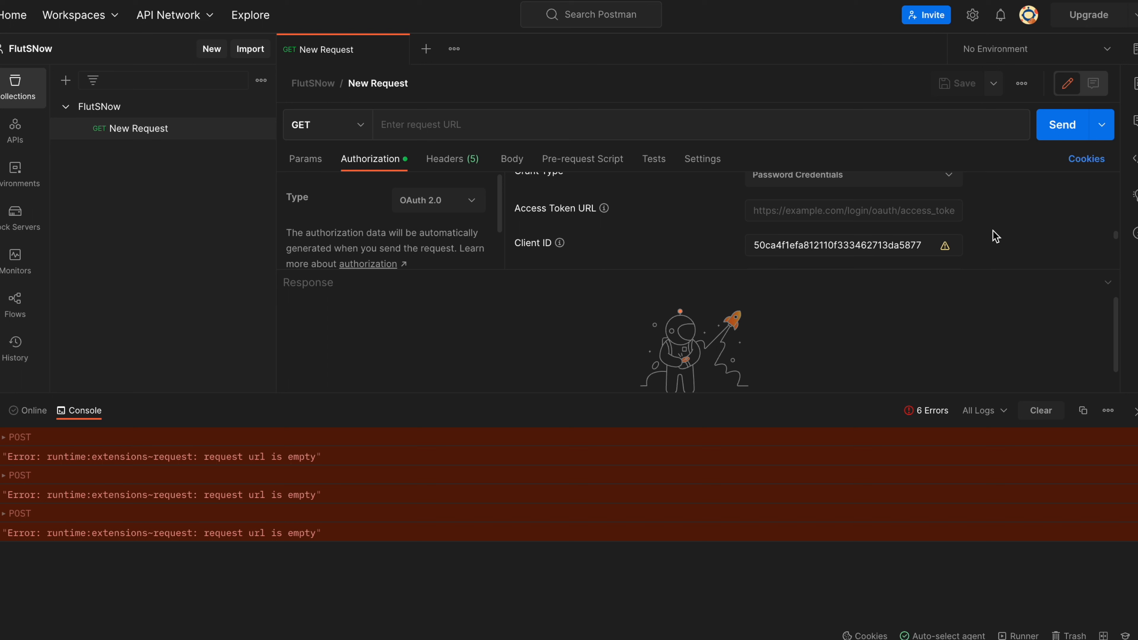
scroll(995, 236, "down", 2)
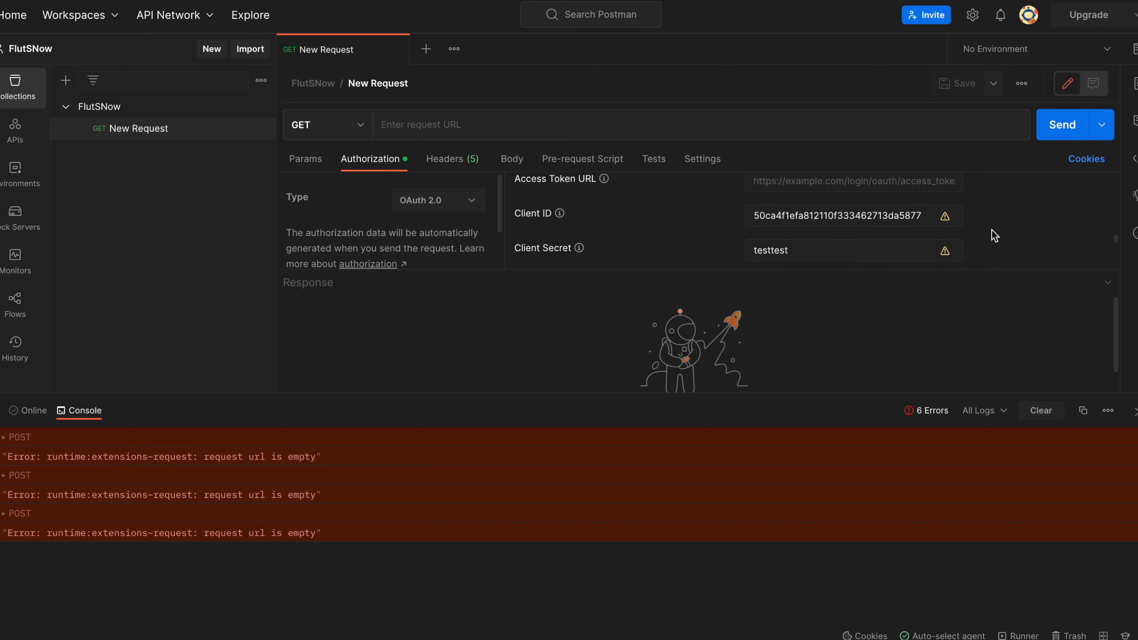
scroll(993, 235, "down", 2)
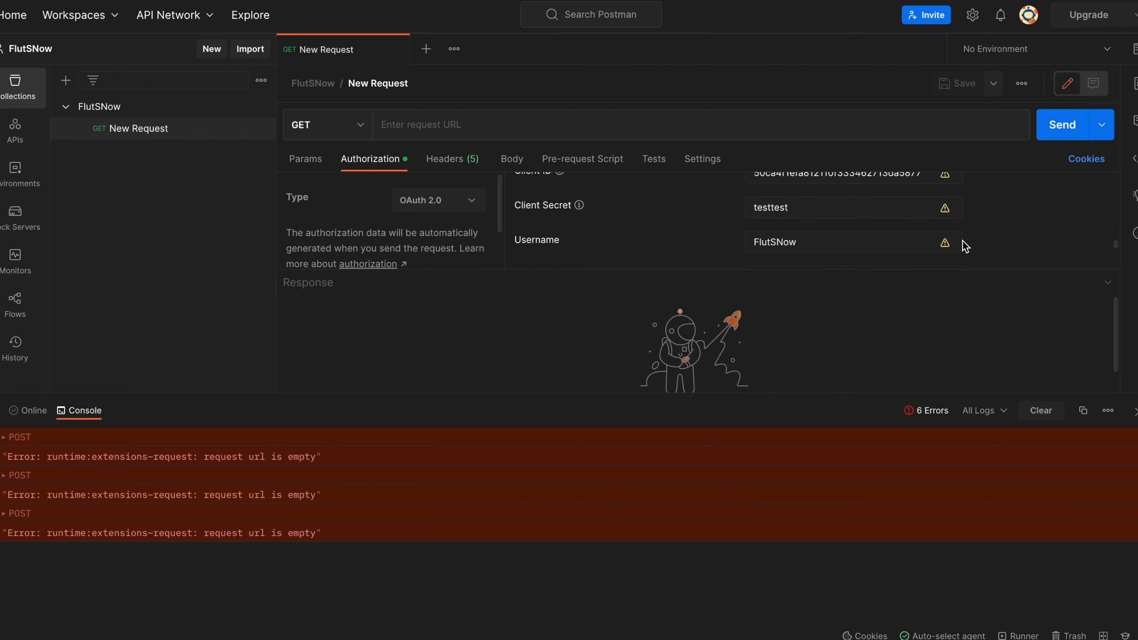
scroll(993, 224, "up", 4)
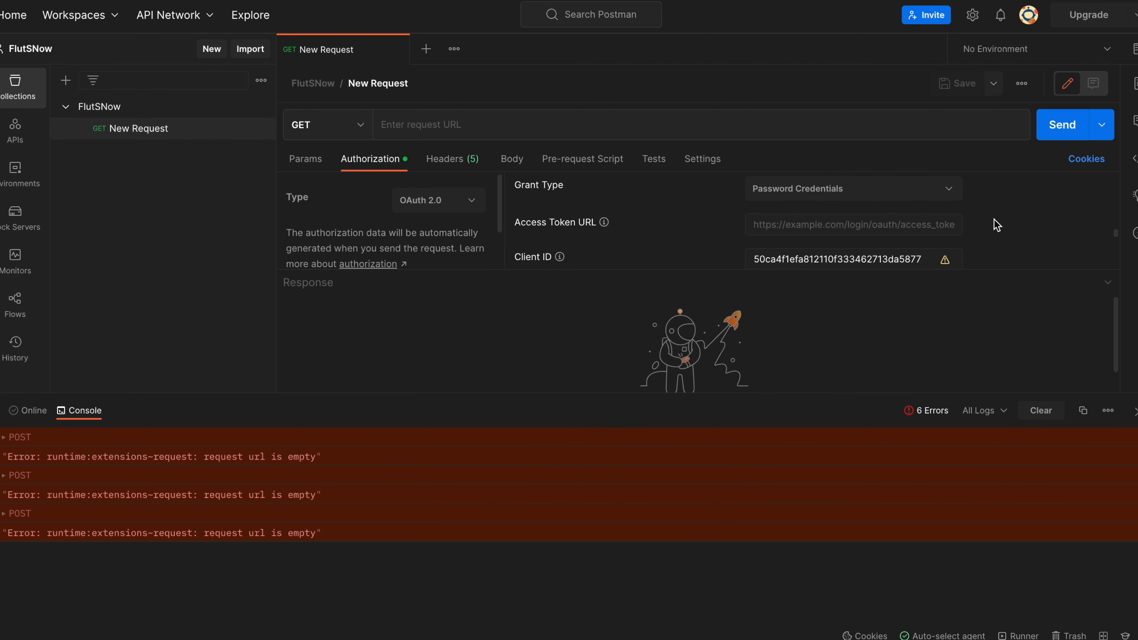
left_click(852, 223)
type("htt")
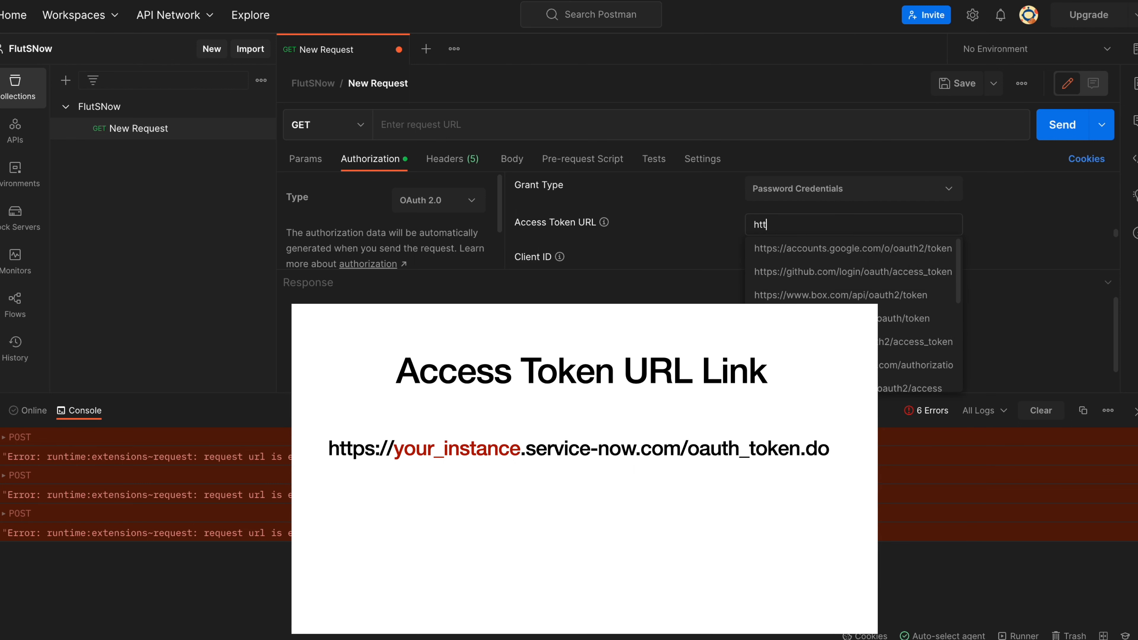
type("ps://")
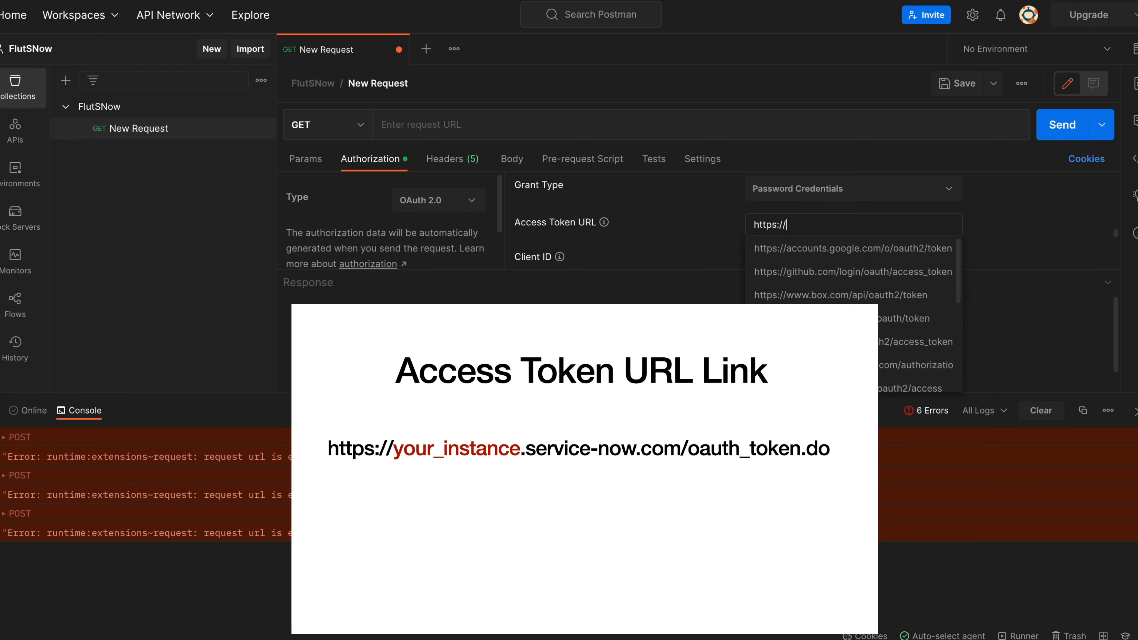
type("yp")
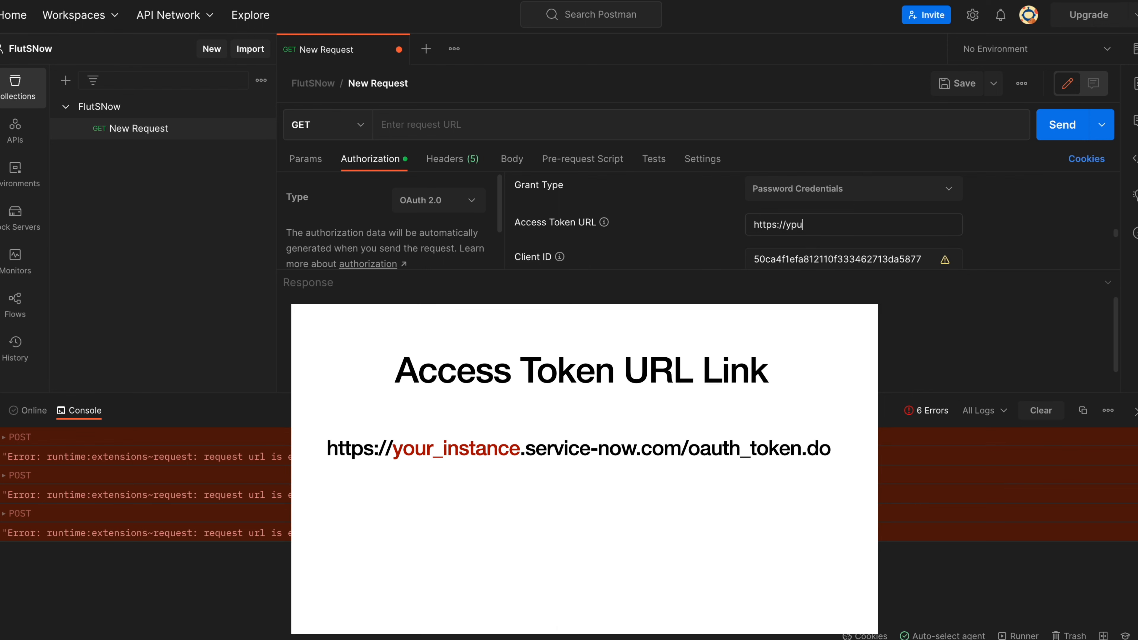
key("BackSpace")
type("ou")
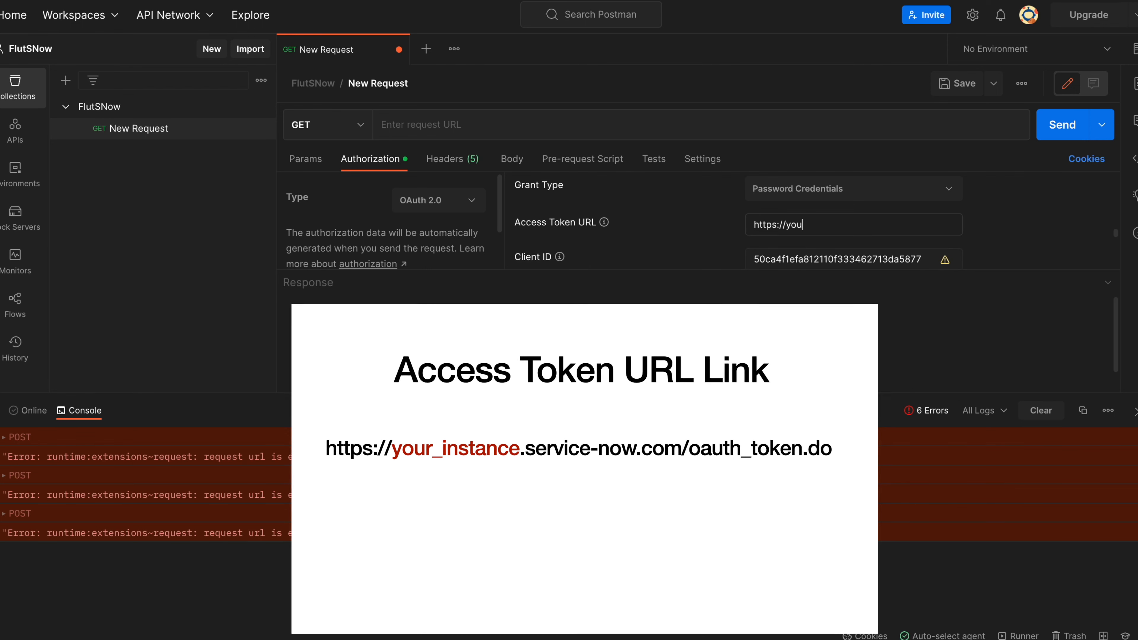
type("r_")
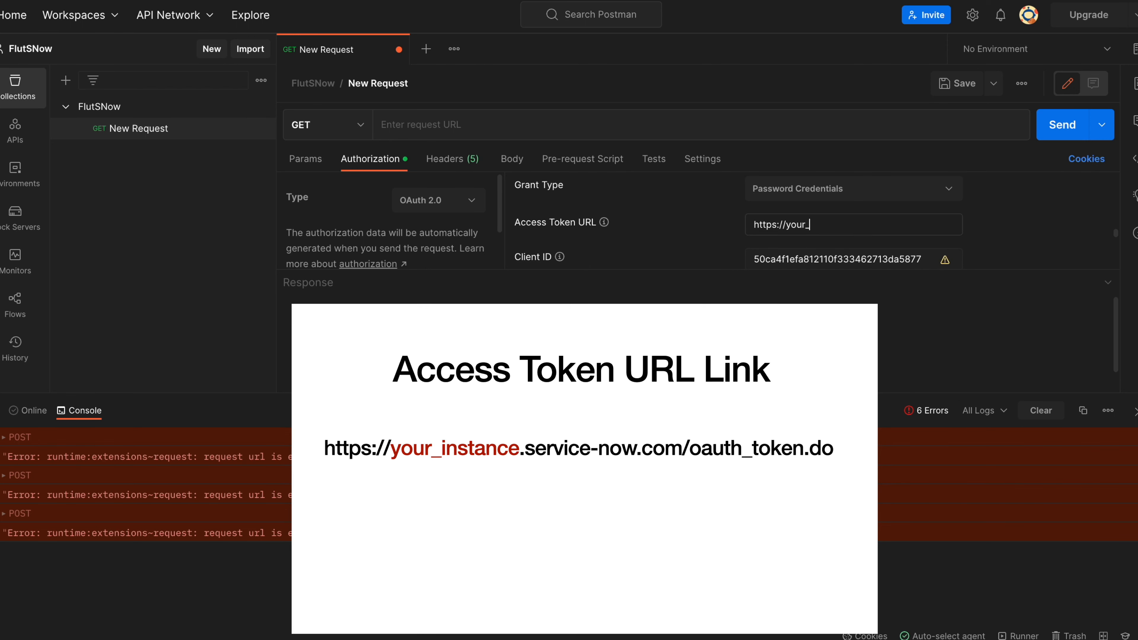
type("int")
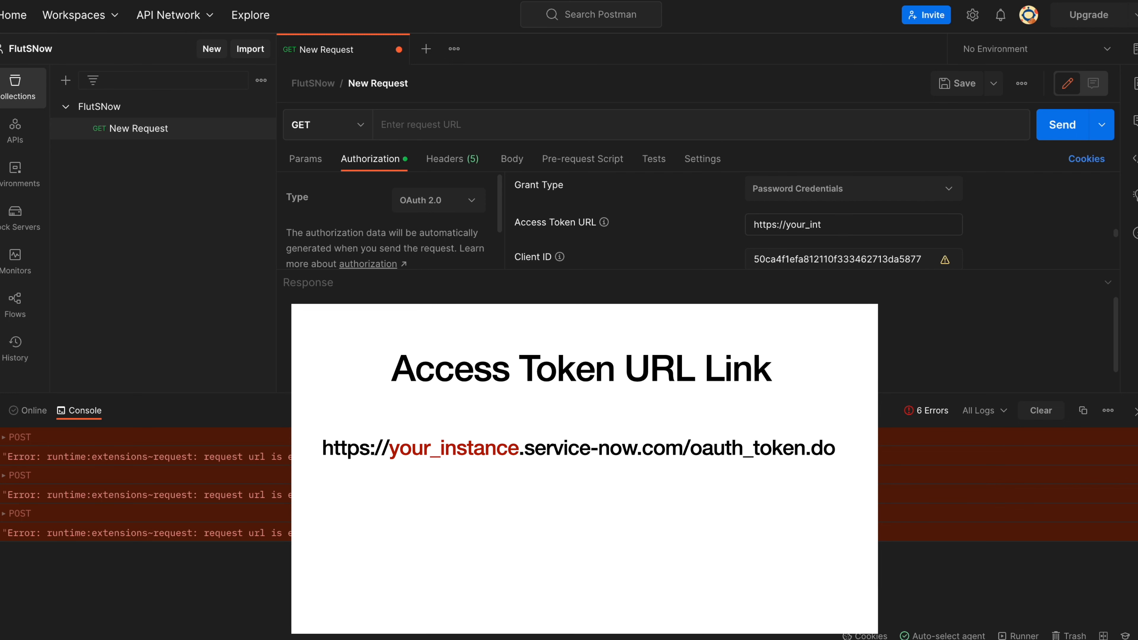
key("BackSpace")
type("stance")
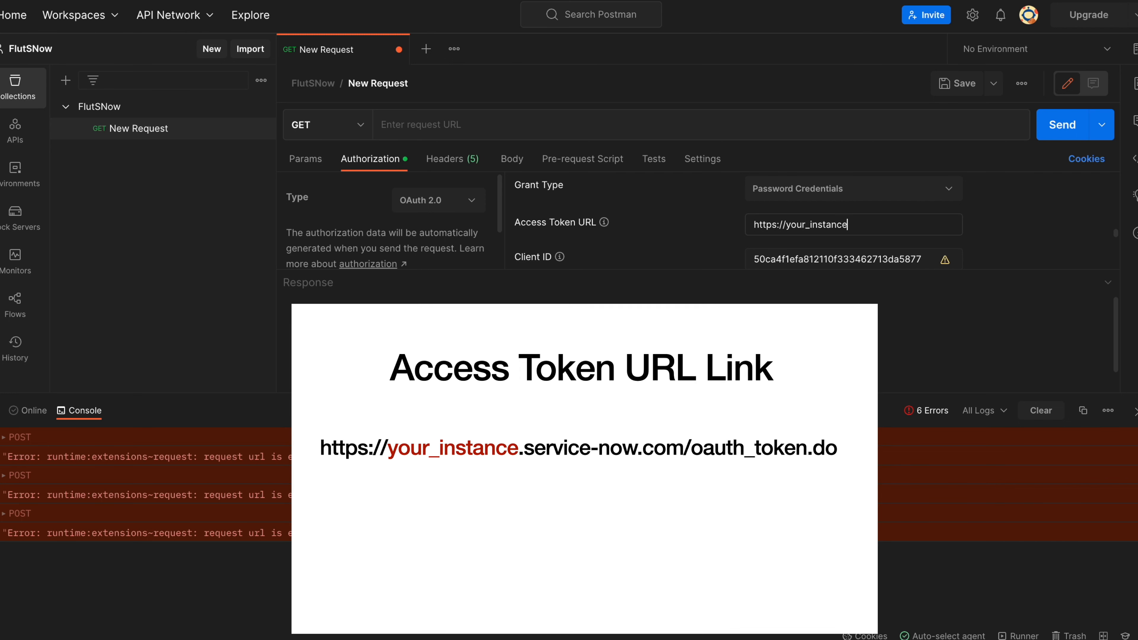
type(".servicenow")
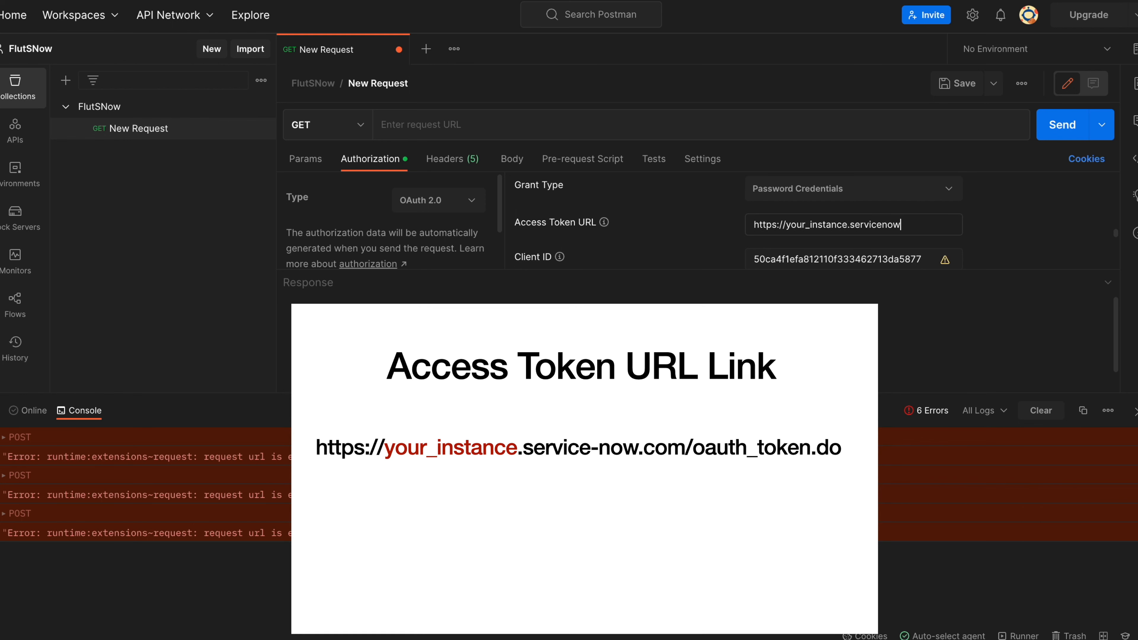
type(".com")
key("Left")
key("Left")
key("Left")
type("-")
key("Right")
key("Right")
key("Right")
type("/o")
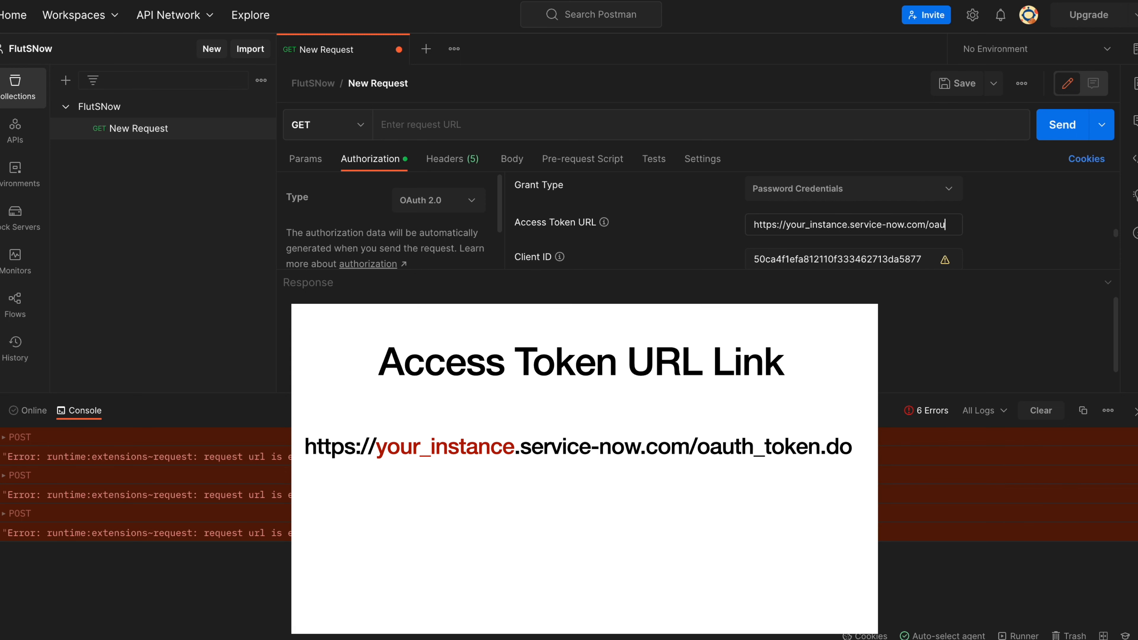
type("auth")
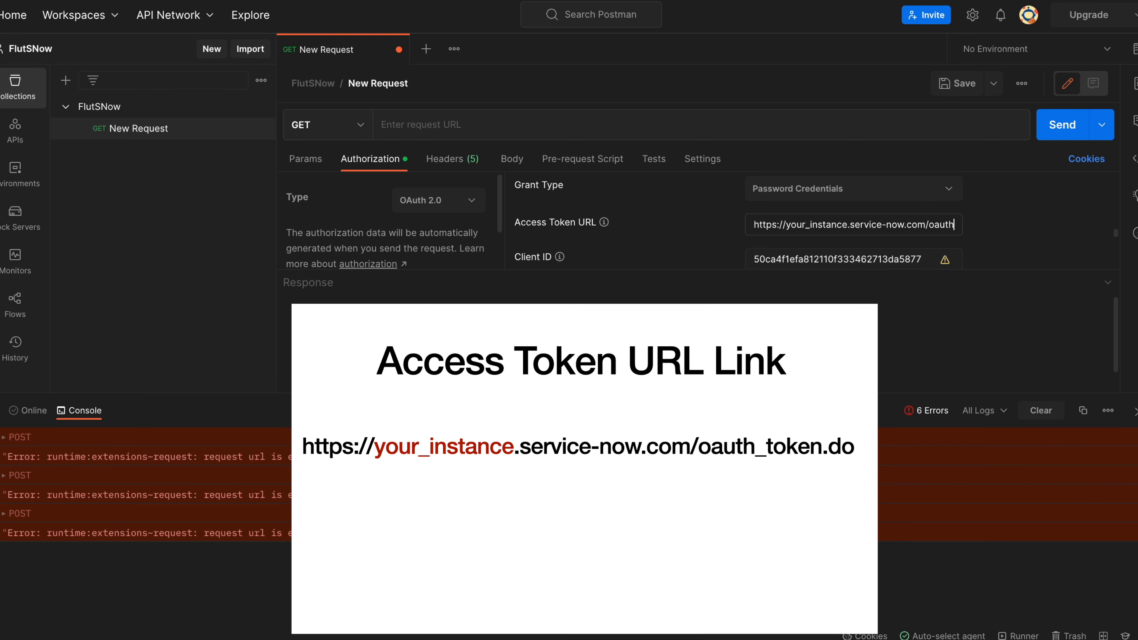
type("_")
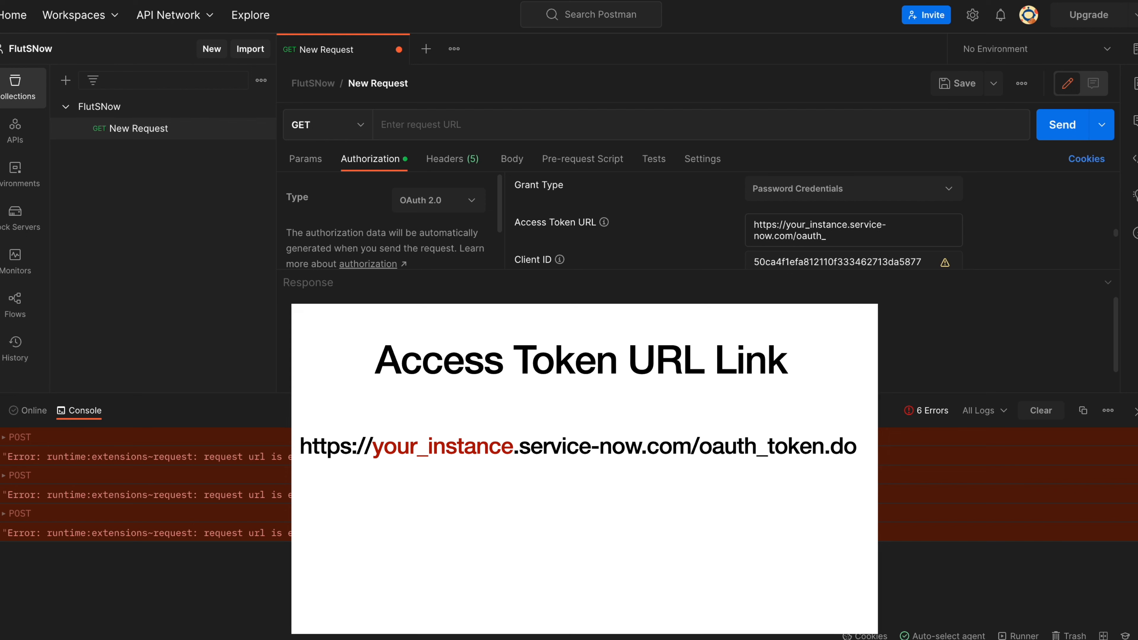
type("tok")
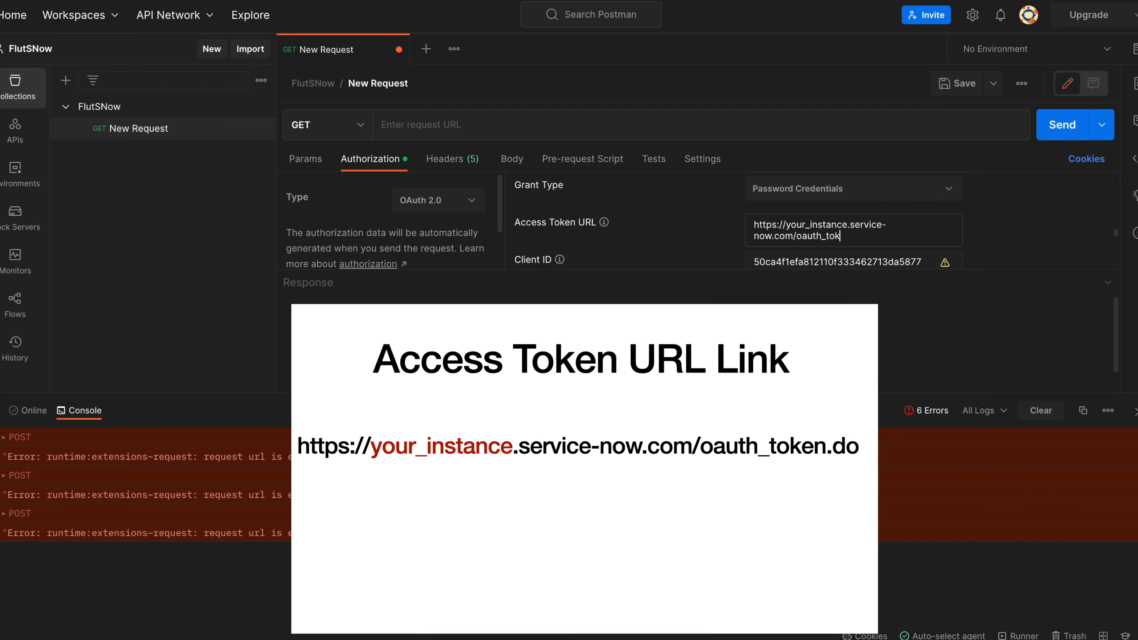
type("en.do")
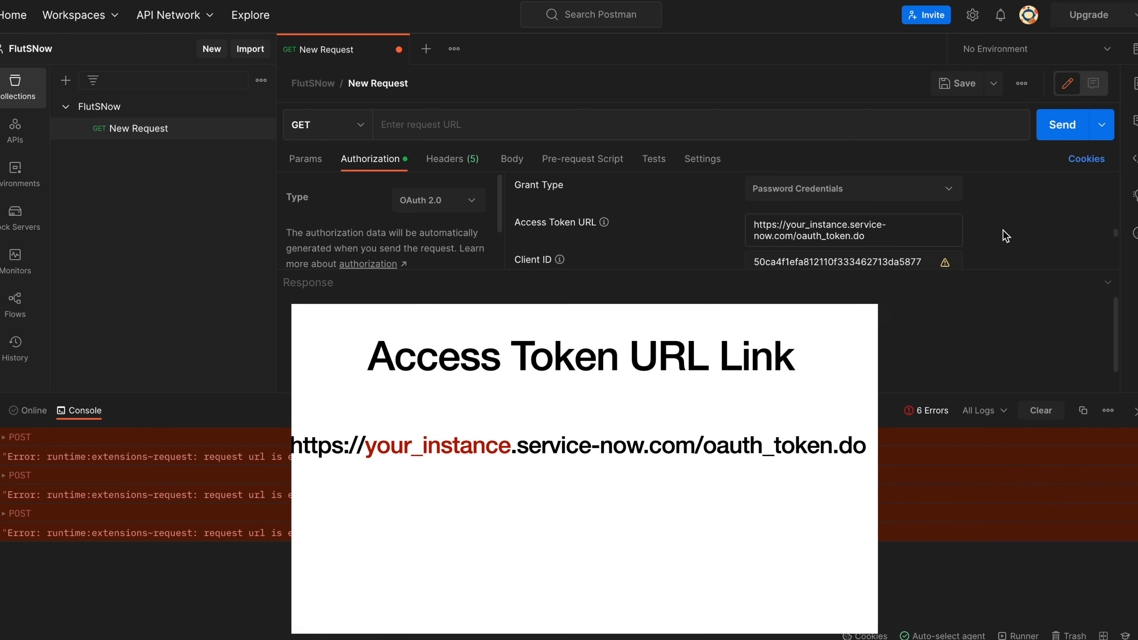
Scroll down to check that Client ID and Client Secret are filled in.
scroll(1005, 236, "down", 2)
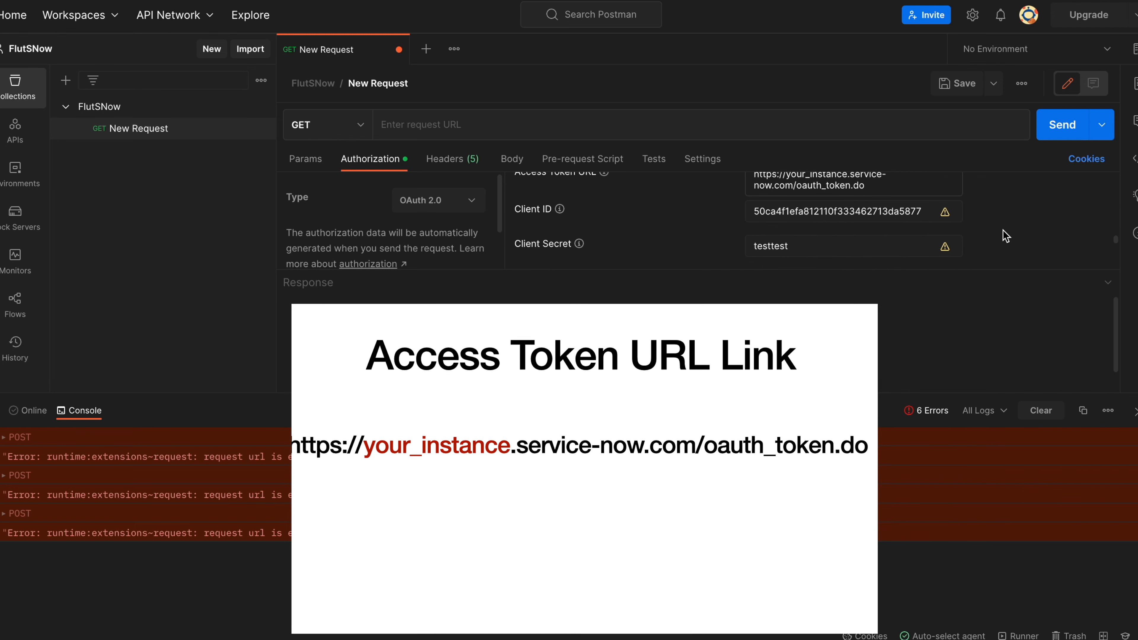
scroll(1005, 235, "down", 1)
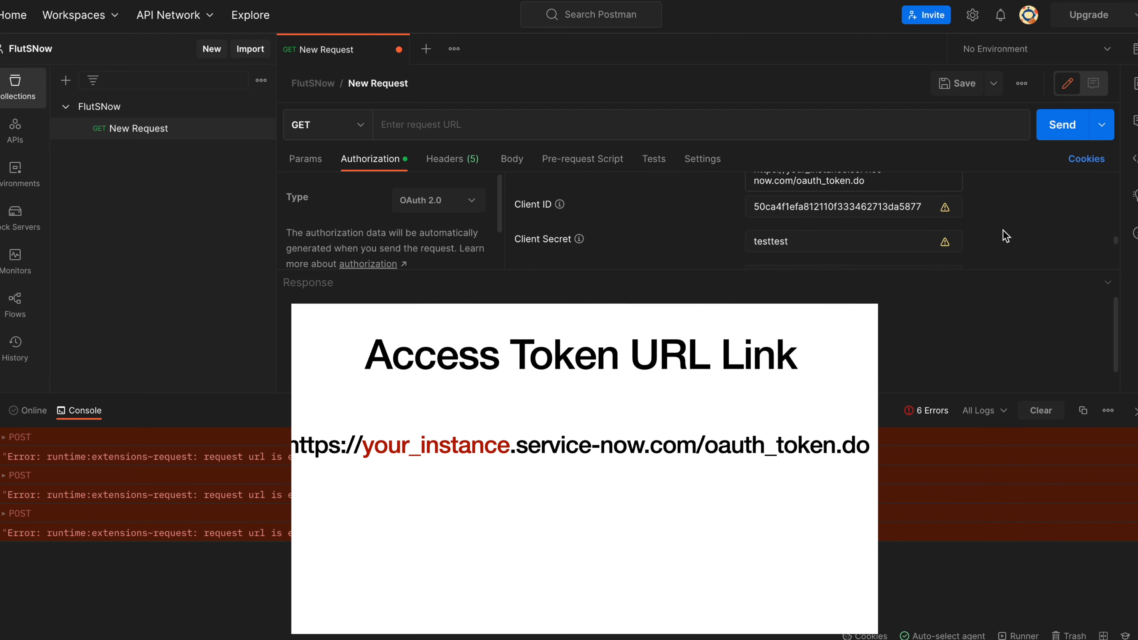
scroll(1005, 236, "down", 1)
scroll(1006, 236, "up", 2)
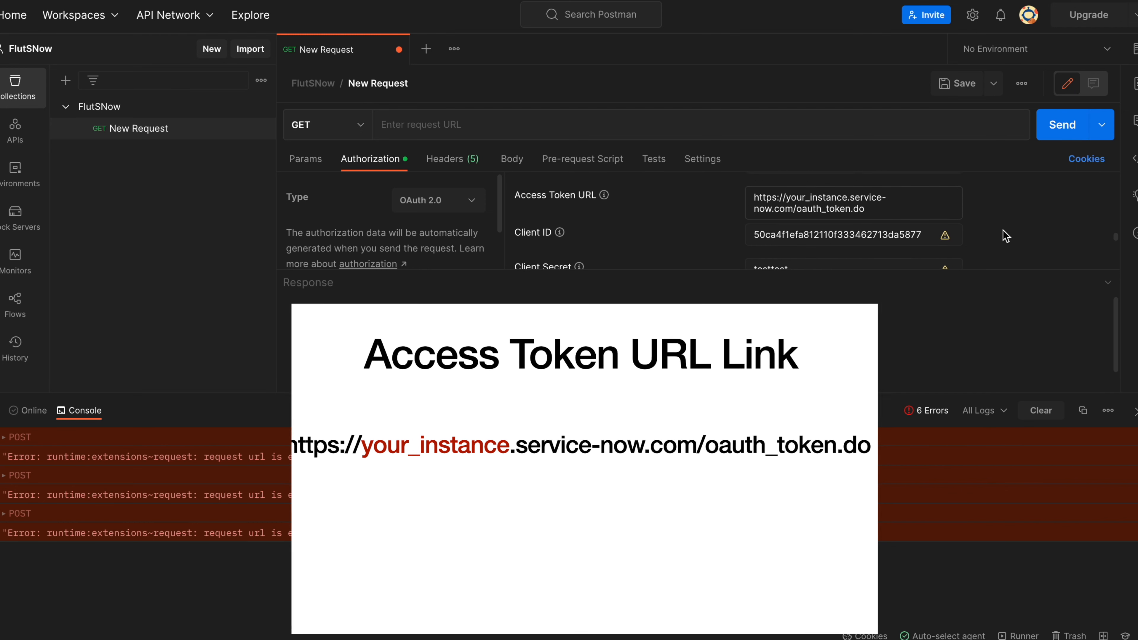
scroll(1005, 235, "down", 1)
scroll(1005, 235, "down", 2)
scroll(1006, 235, "up", 2)
left_click(852, 191)
key("BackSpace")
key("BackSpace")
key("BackSpace")
key("BackSpace")
key("BackSpace")
key("BackSpace")
key("BackSpace")
key("BackSpace")
key("BackSpace")
key("BackSpace")
key("BackSpace")
key("BackSpace")
key("BackSpace")
key("BackSpace")
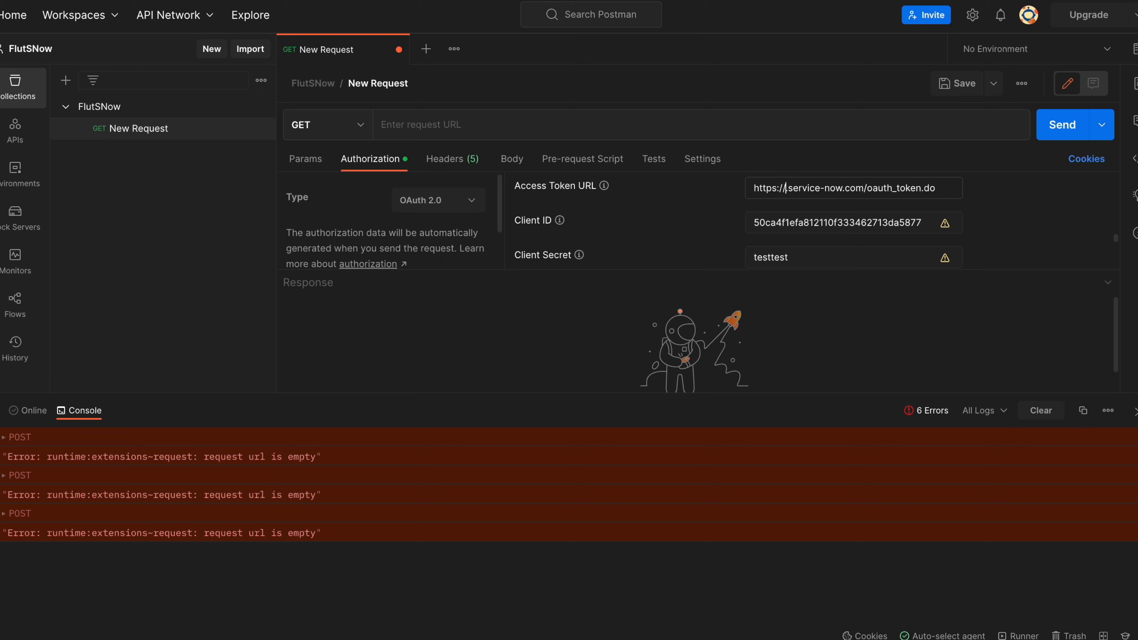
type("dev10")
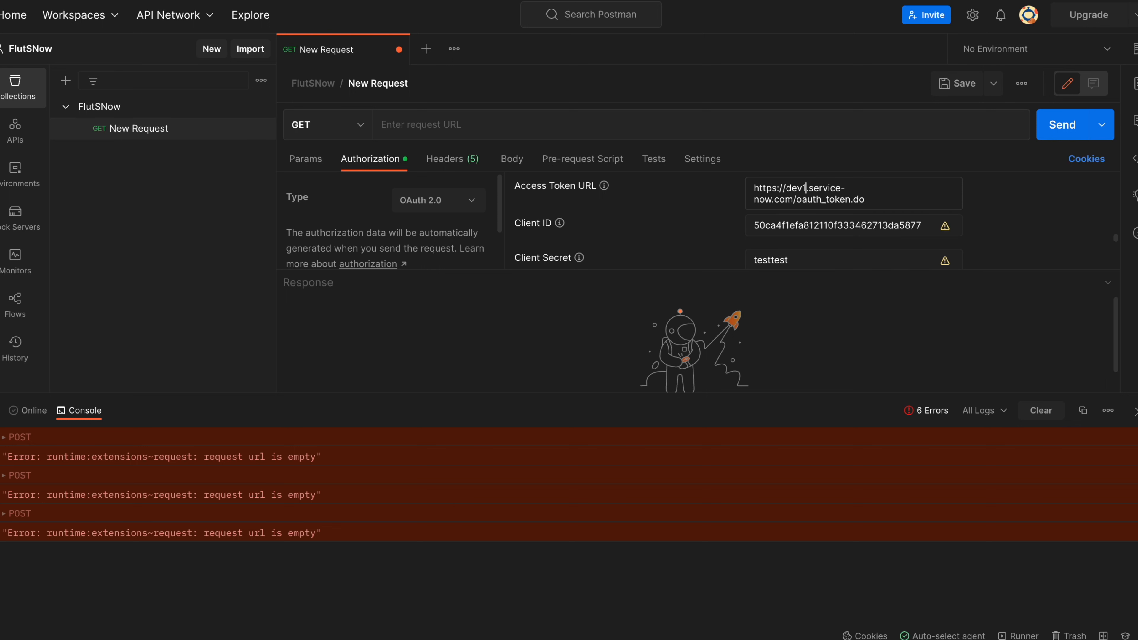
type("5633")
scroll(992, 205, "down", 3)
scroll(992, 205, "down", 3)
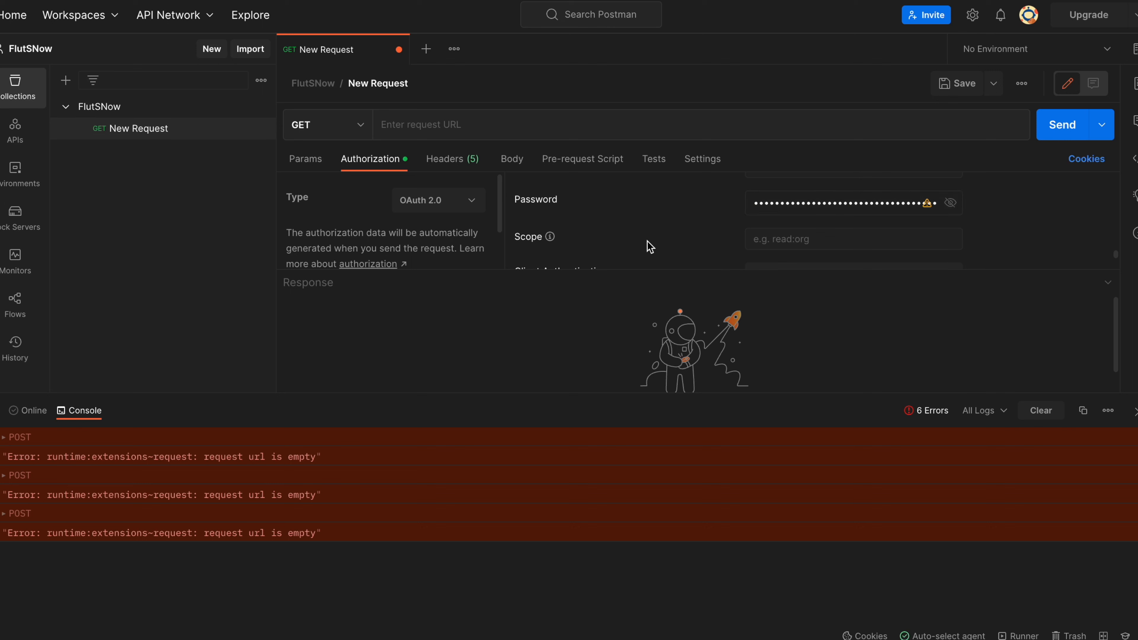
left_click_drag(654, 269, 660, 303)
scroll(667, 274, "down", 1)
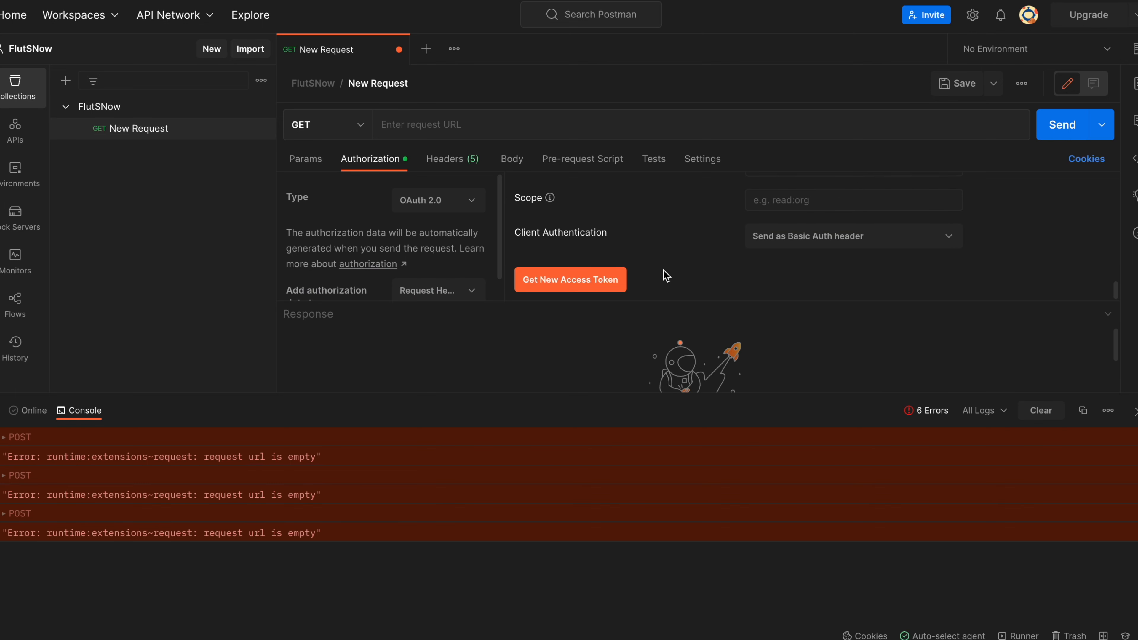
Get a new access token from ServiceNow and apply it to the request with Use Token.
left_click(602, 289)
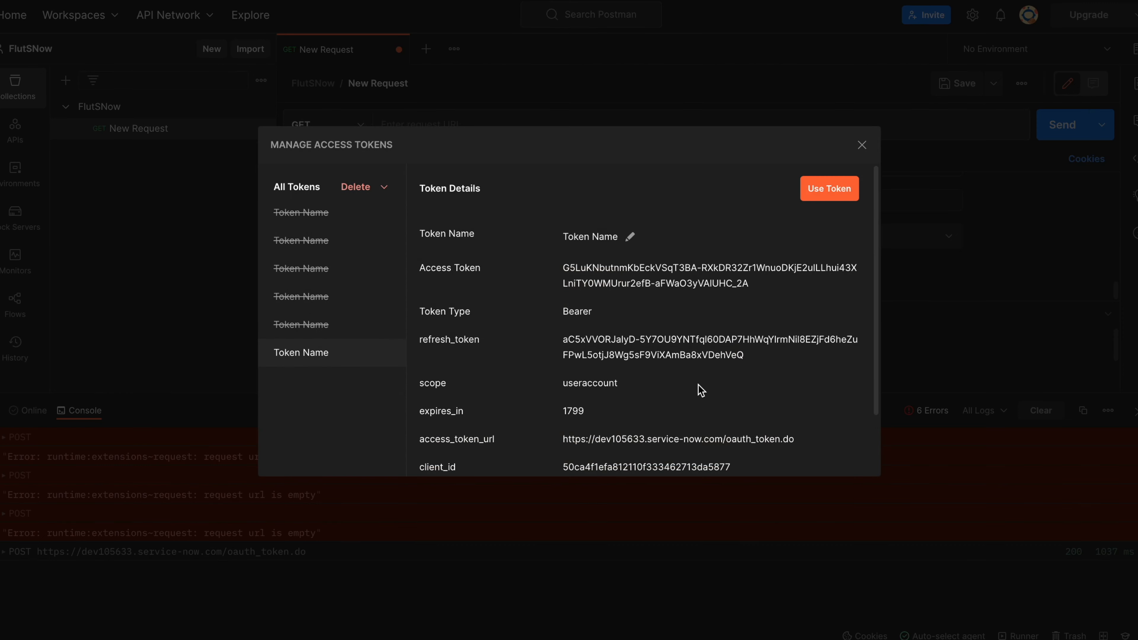
left_click(822, 192)
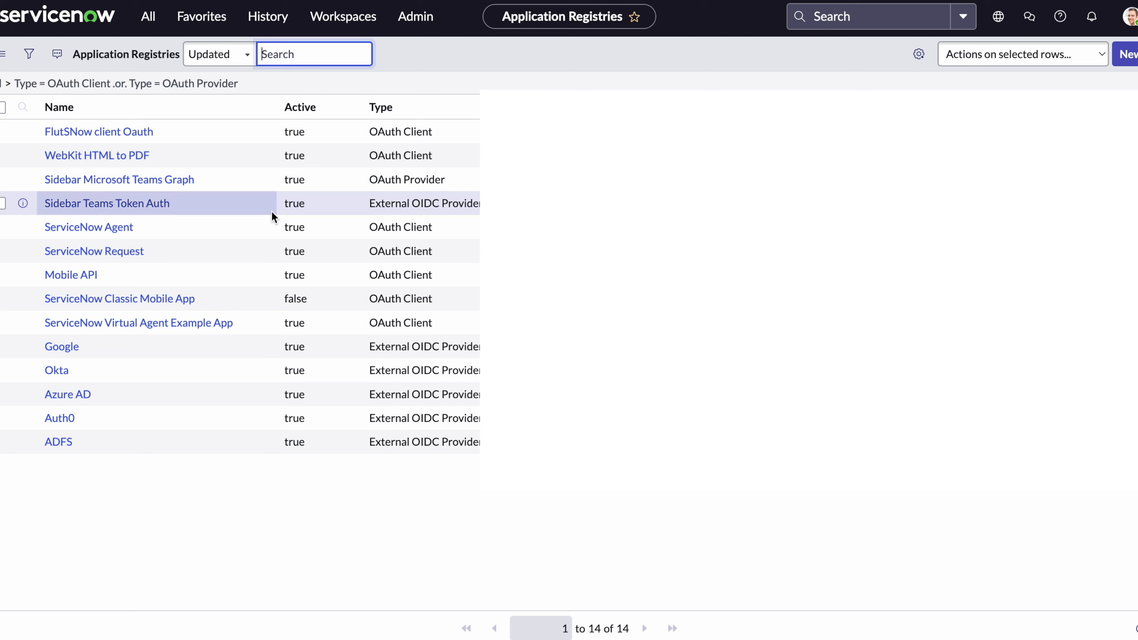
Filter the All navigator for Inbound and choose System Web Services > Inbound > Create New.
left_click(163, 19)
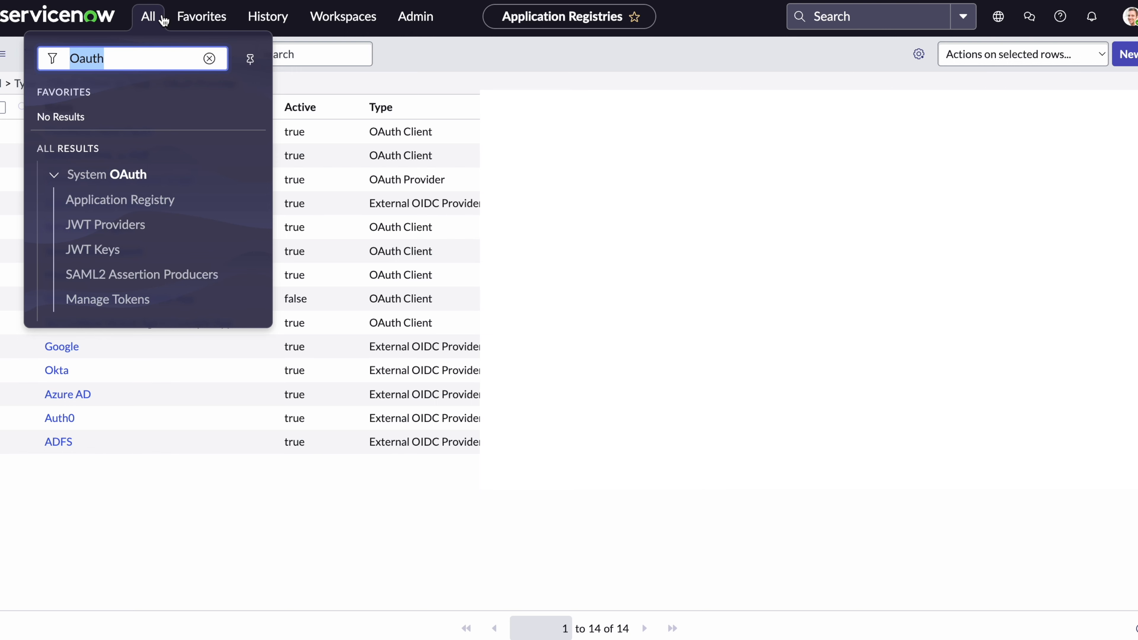
type("In")
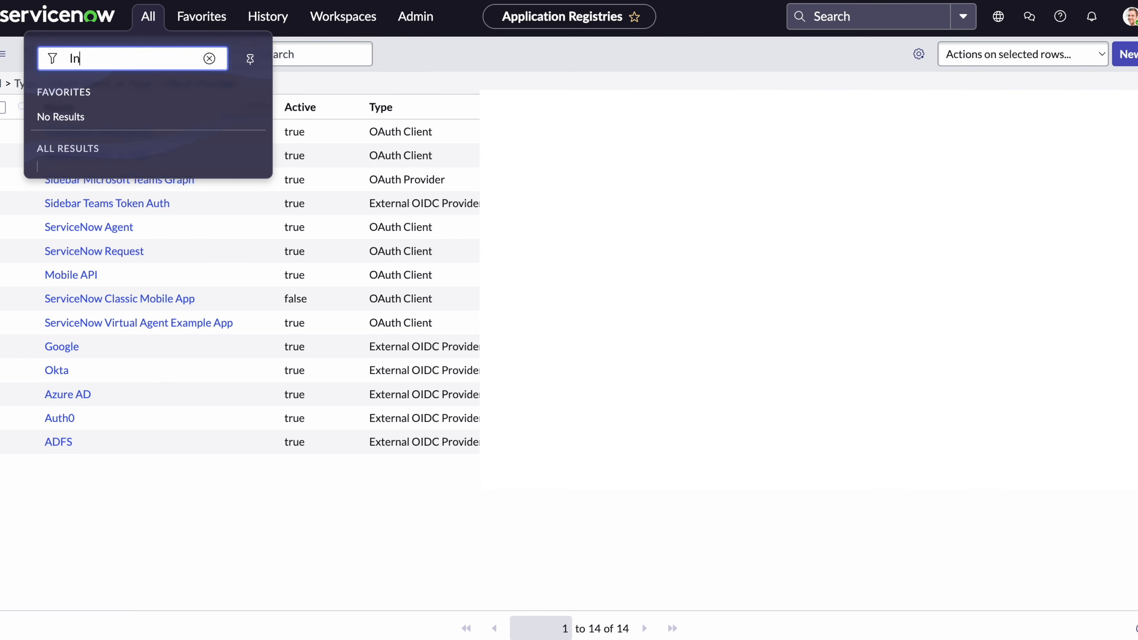
type("bound")
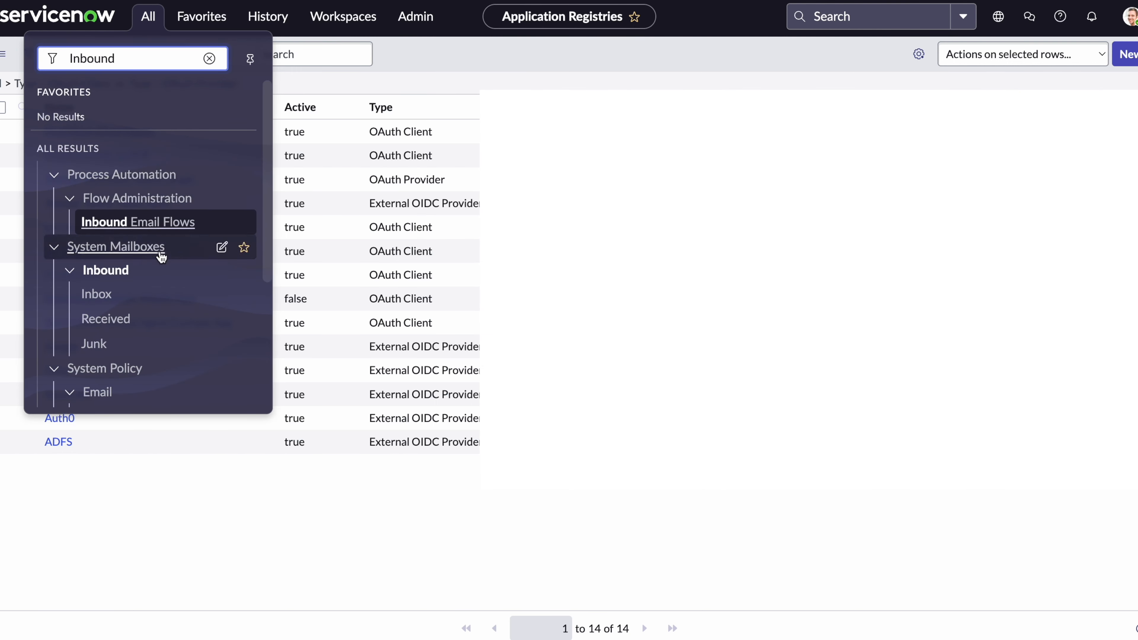
scroll(151, 319, "down", 1)
scroll(151, 319, "down", 4)
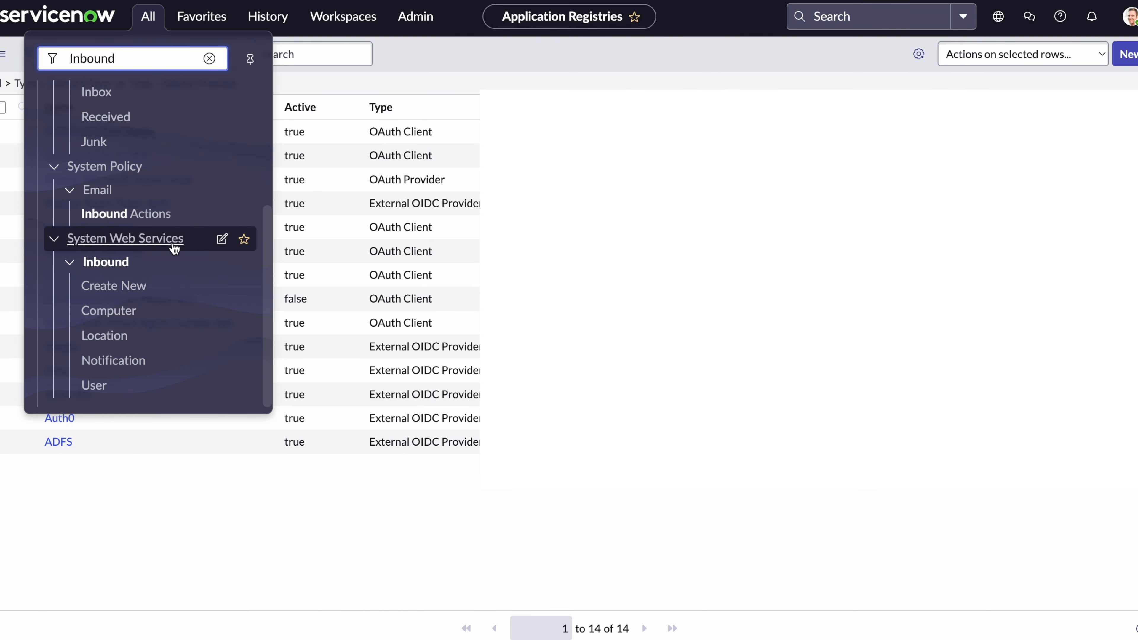
left_click(131, 291)
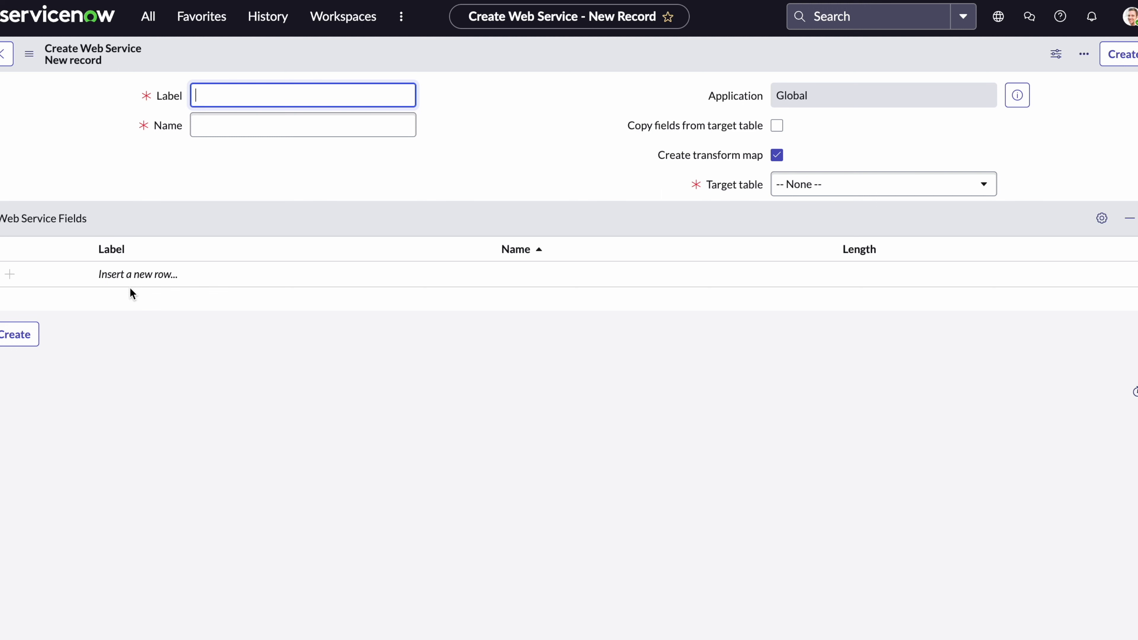
Enter 'Alimentation donnee asset' as the label, auto-filling the name u_alimentation_donnee_asset.
type("A")
type("limentation donn")
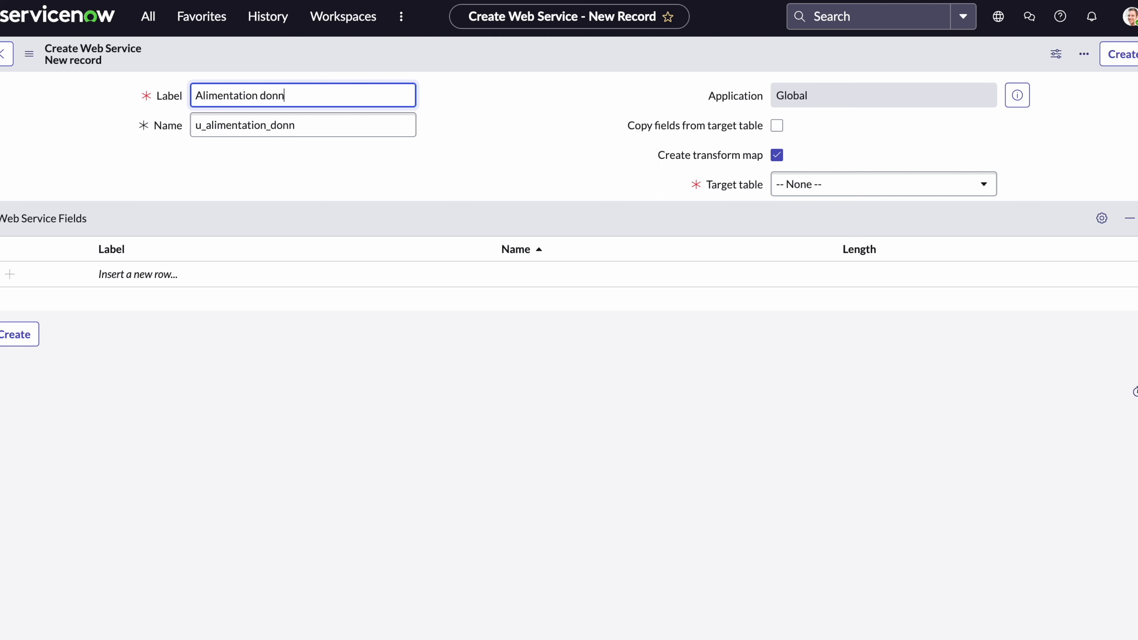
type("ee")
type("asset")
left_click(289, 95)
key("BackSpace")
type("é")
key("BackSpace")
type("e")
left_click(513, 162)
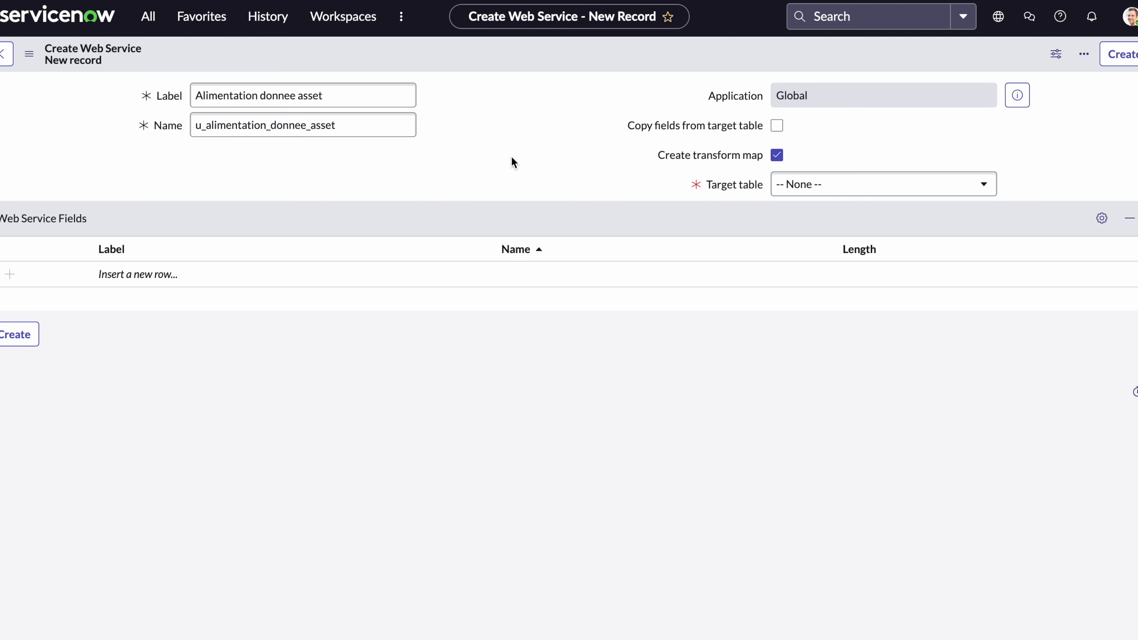
Set the target table to Asset [alm_asset] and tick Copy fields from target table.
left_click(859, 184)
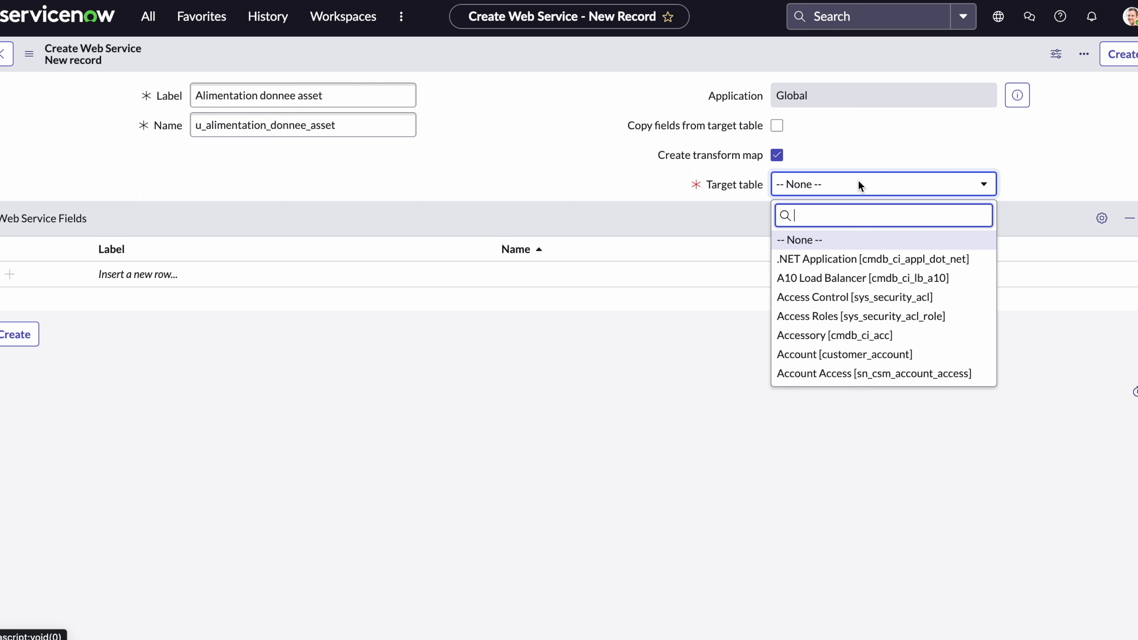
type("alm")
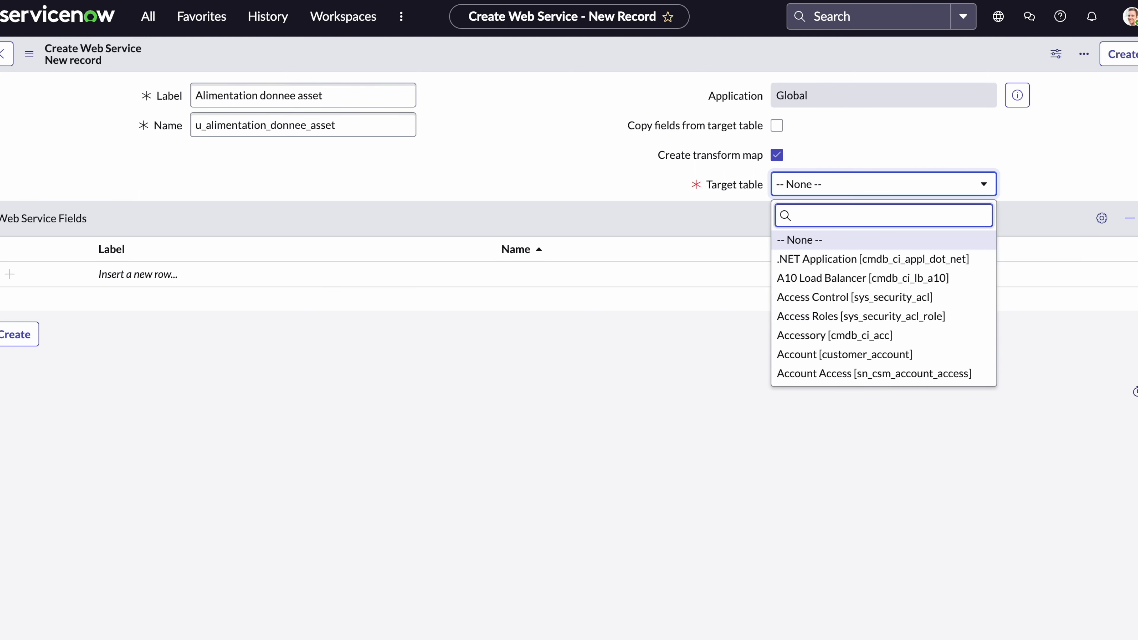
key("Return")
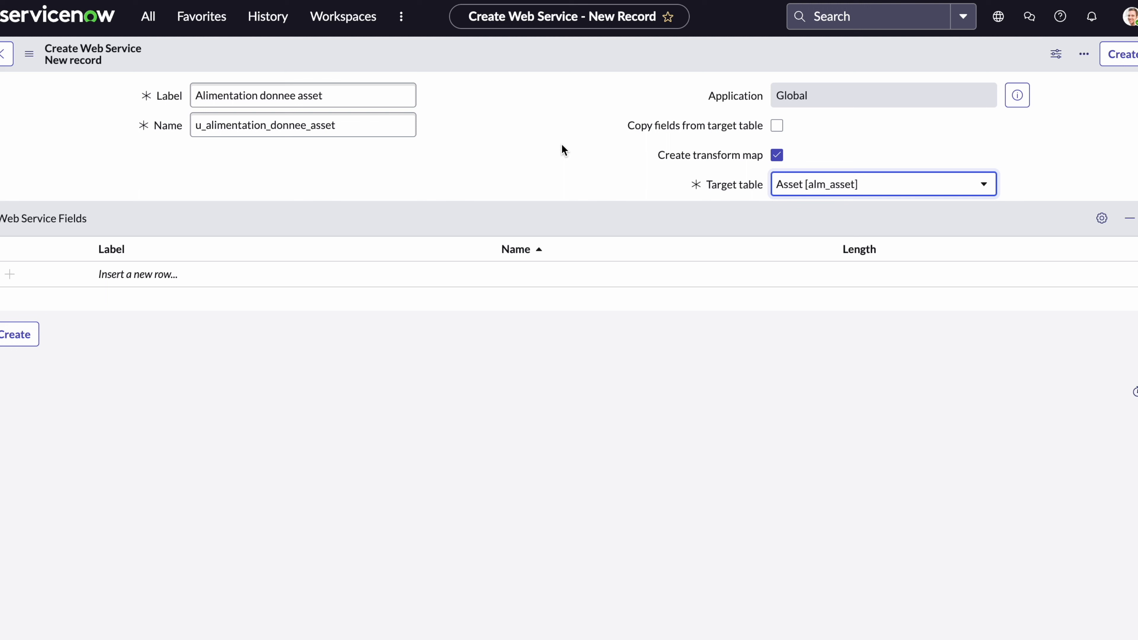
left_click(776, 126)
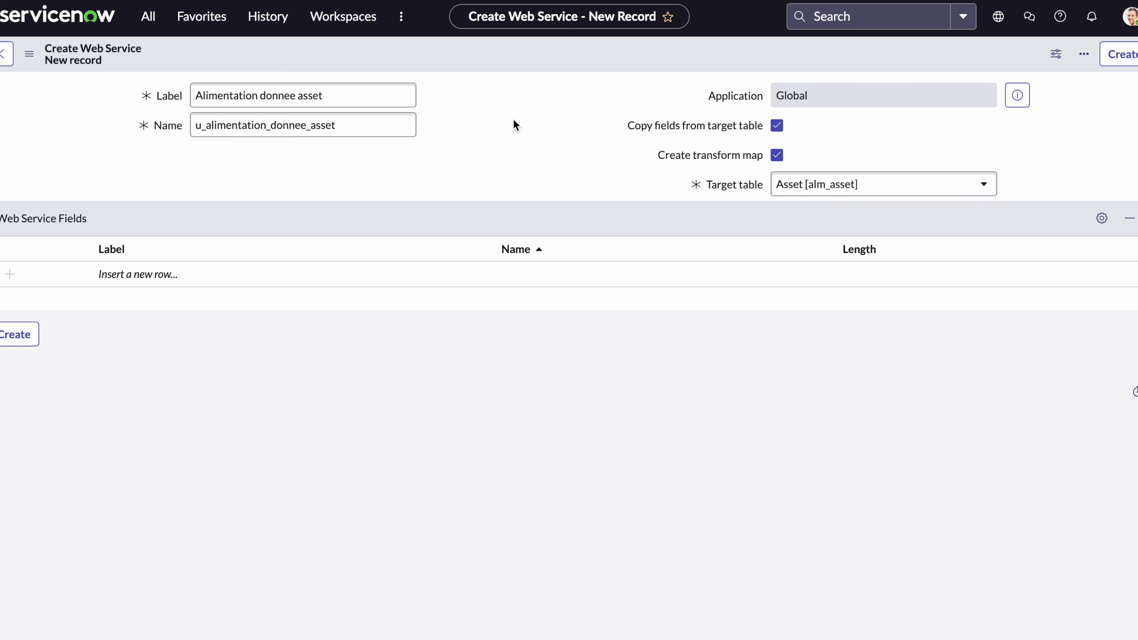
right_click(551, 62)
left_click(478, 81)
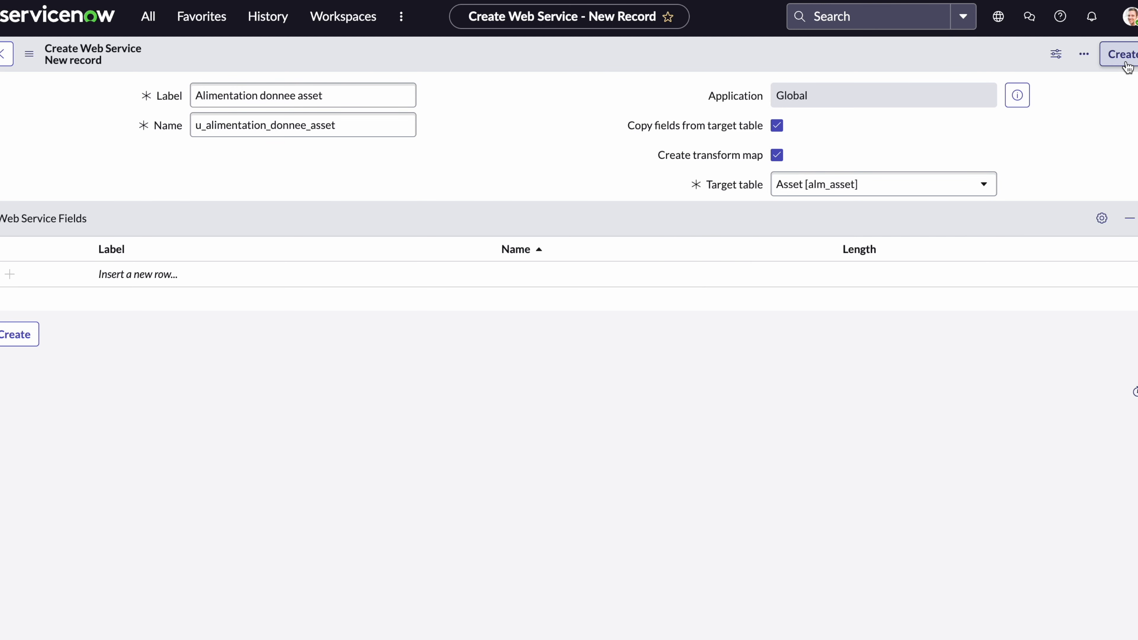
Shorten the web service label to 'Alimentation asset' (u_alimentation_asset).
left_click(297, 95)
key("BackSpace")
key("BackSpace")
key("BackSpace")
key("BackSpace")
key("BackSpace")
key("BackSpace")
key("BackSpace")
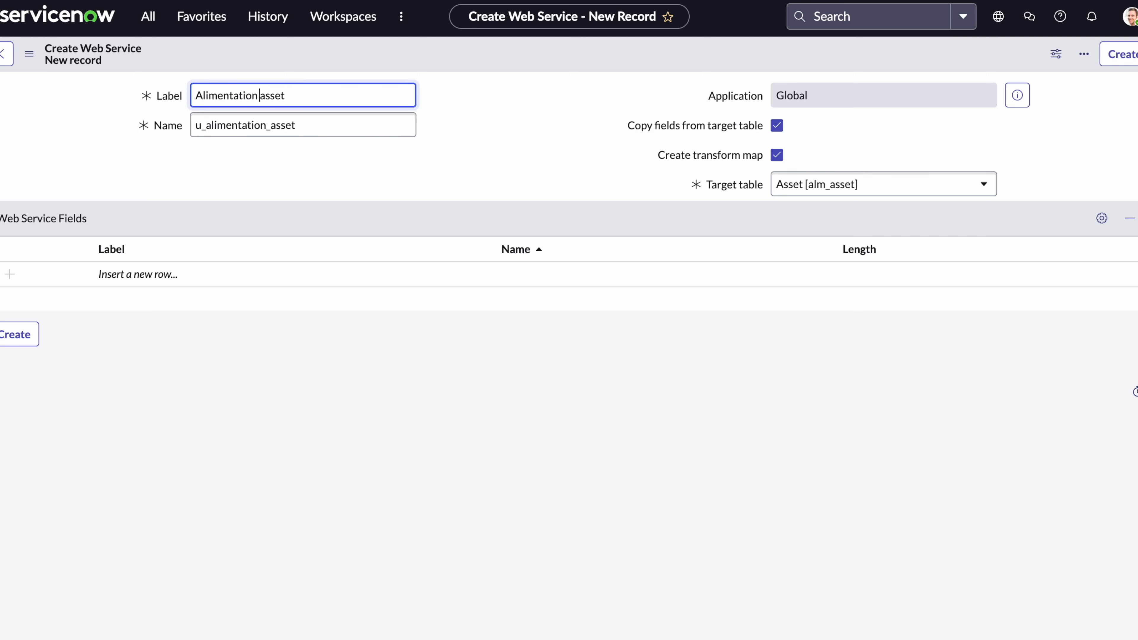
left_click(1064, 147)
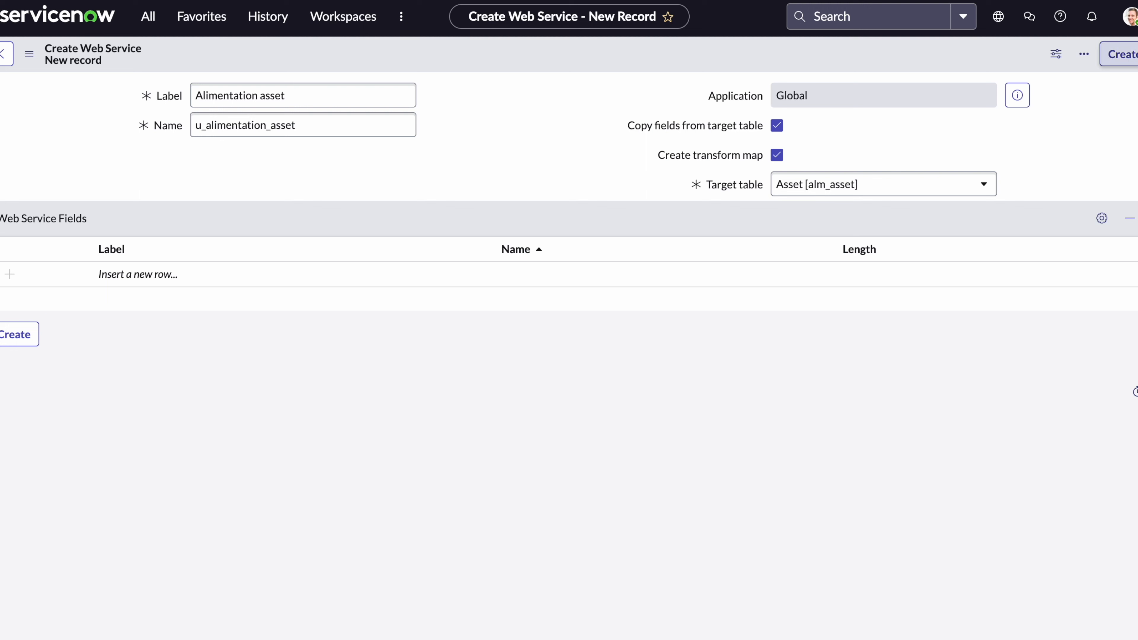
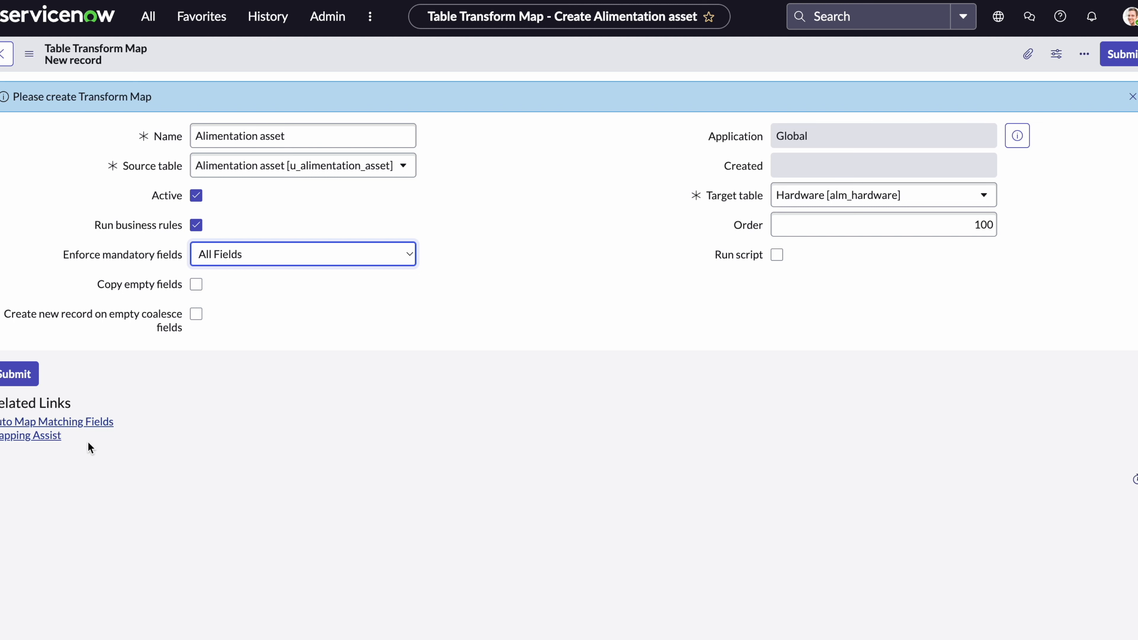
Open Mapping Assist for the Alimentation asset transform map.
left_click(48, 437)
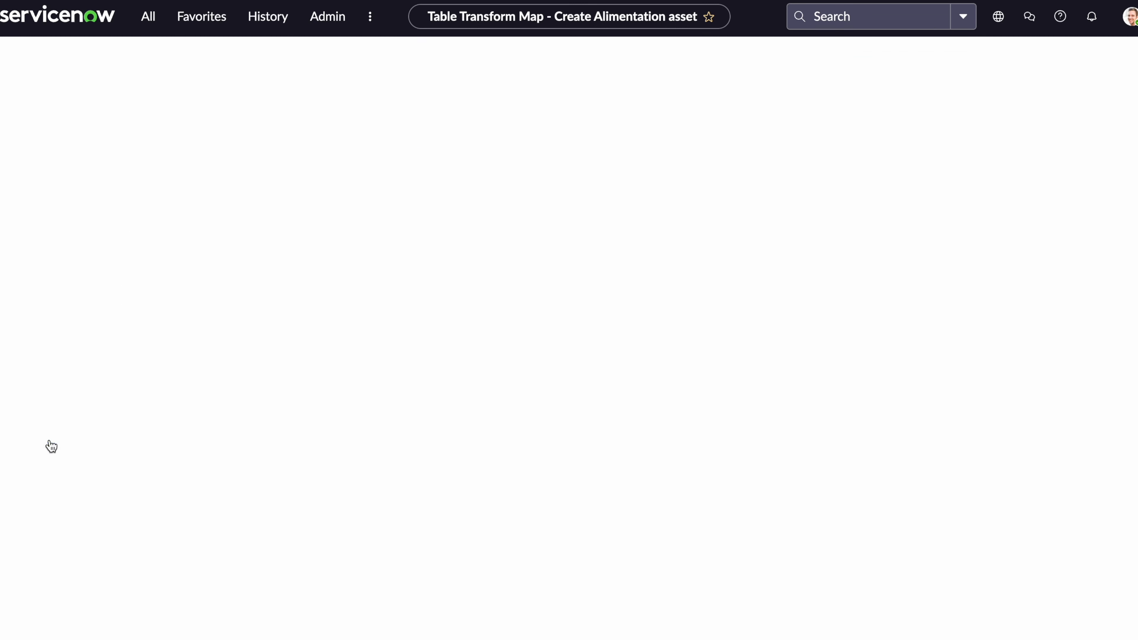
Add the Account, Serial number and Asset tag source fields to the field map.
left_click(77, 114)
left_click(285, 171)
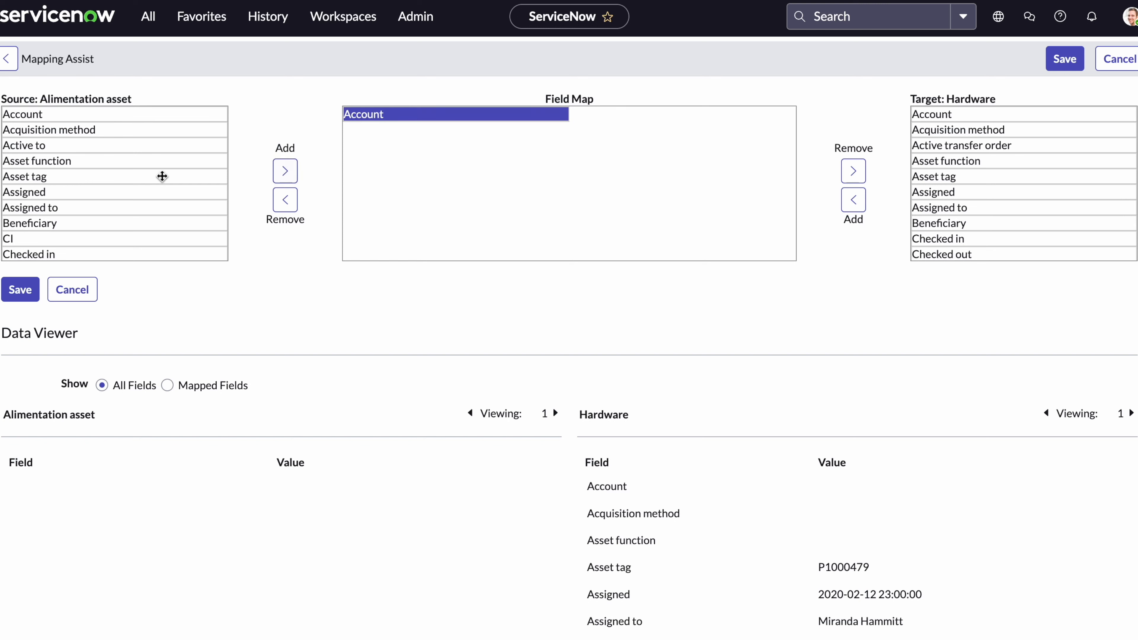
scroll(104, 221, "down", 1)
scroll(104, 221, "down", 2)
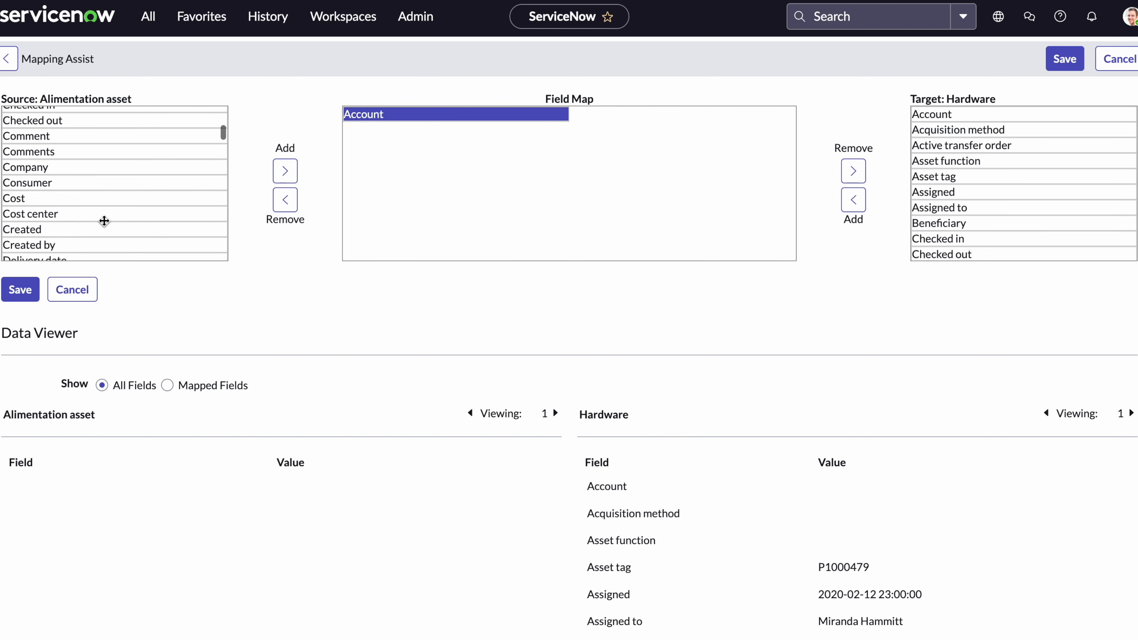
scroll(104, 221, "down", 1)
scroll(104, 221, "down", 2)
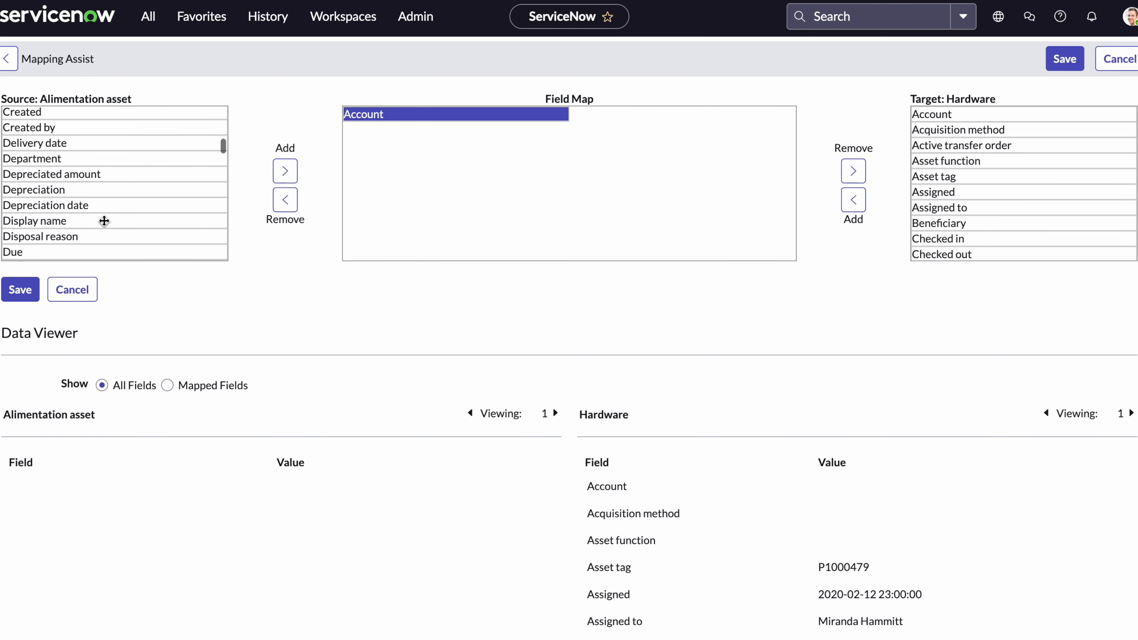
scroll(104, 221, "down", 10)
scroll(104, 221, "up", 3)
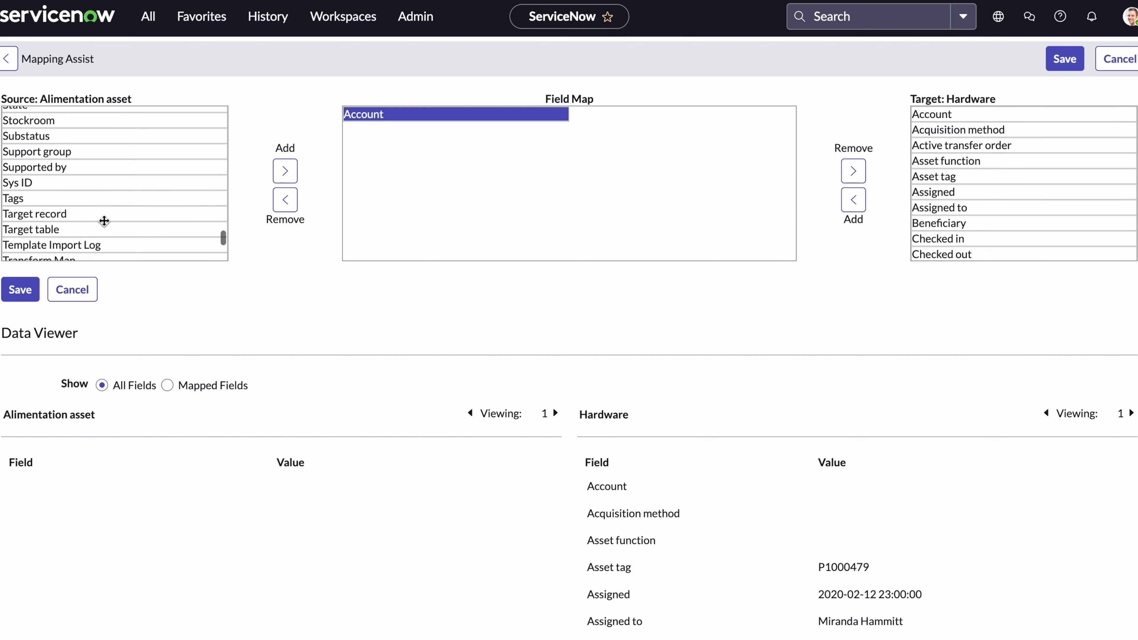
scroll(95, 177, "up", 2)
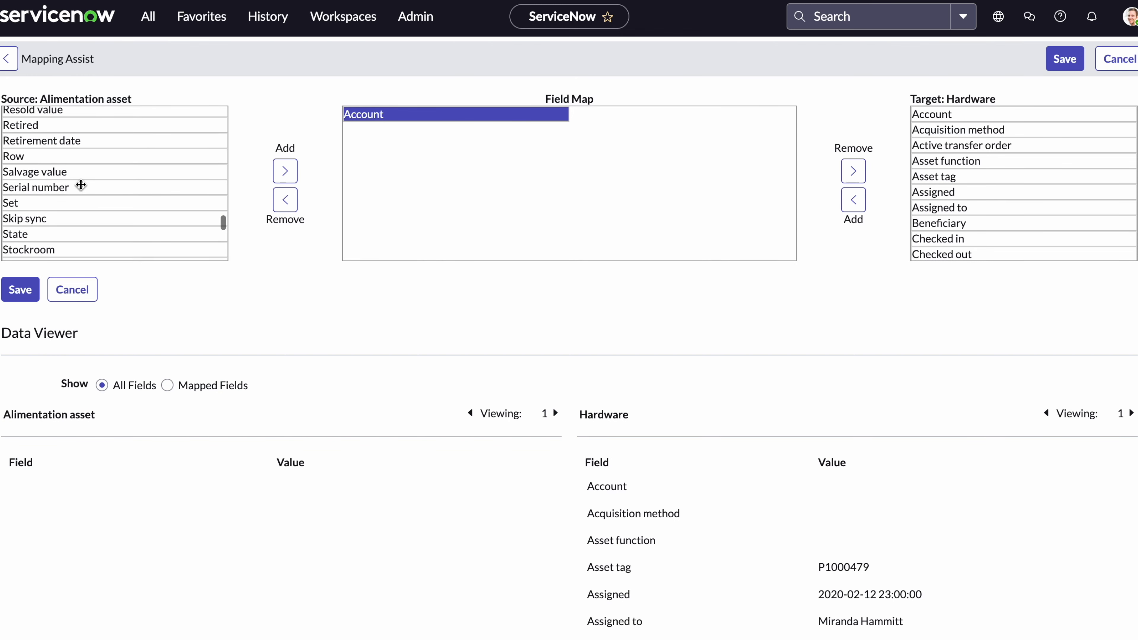
left_click(80, 183)
left_click(285, 171)
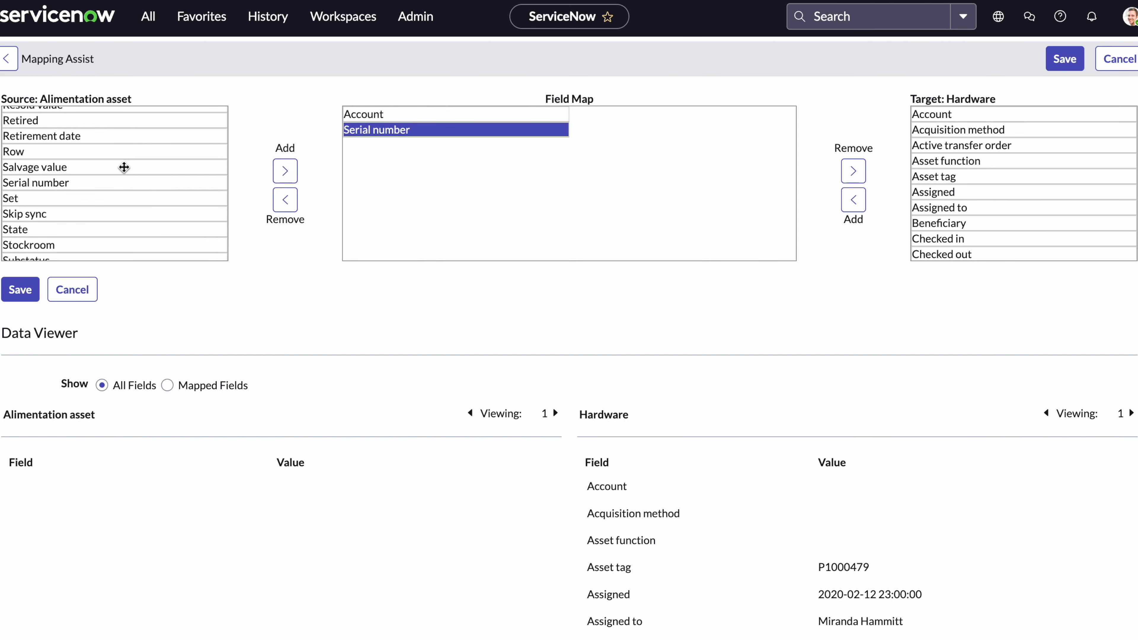
scroll(122, 167, "up", 10)
left_click(60, 177)
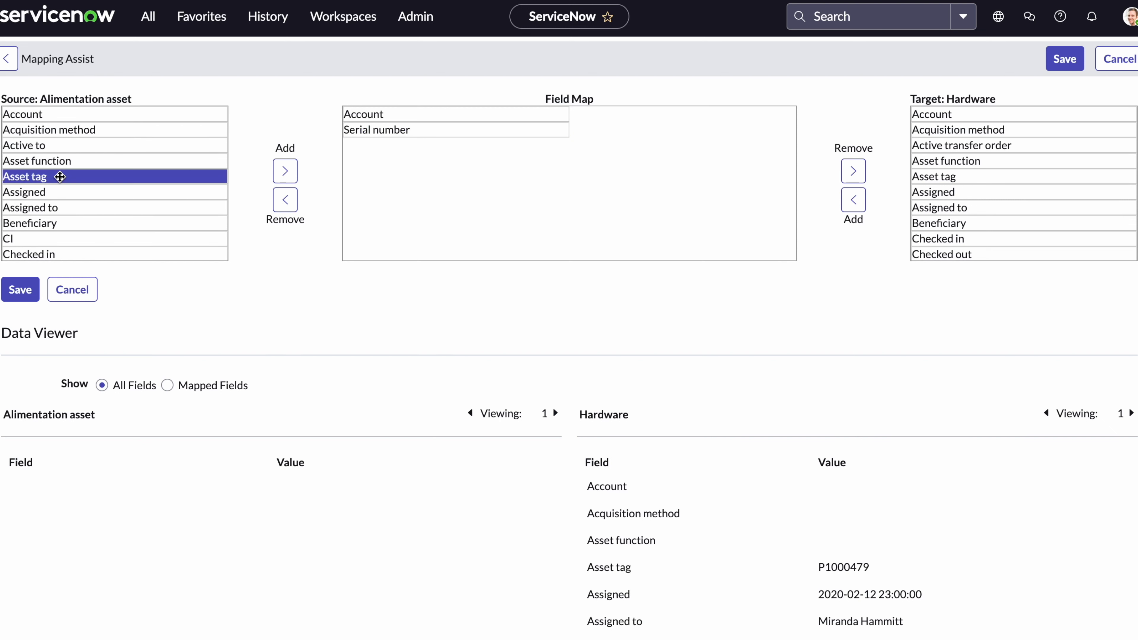
left_click(285, 170)
Add the Model and Model category source fields to the field map.
scroll(94, 228, "down", 8)
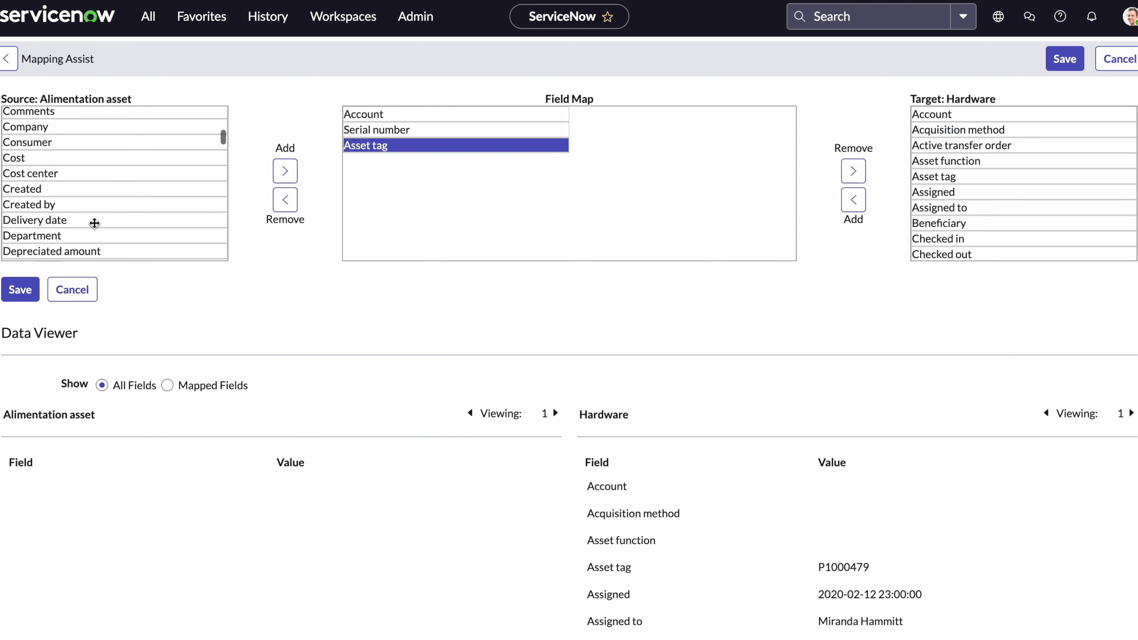
scroll(94, 227, "down", 4)
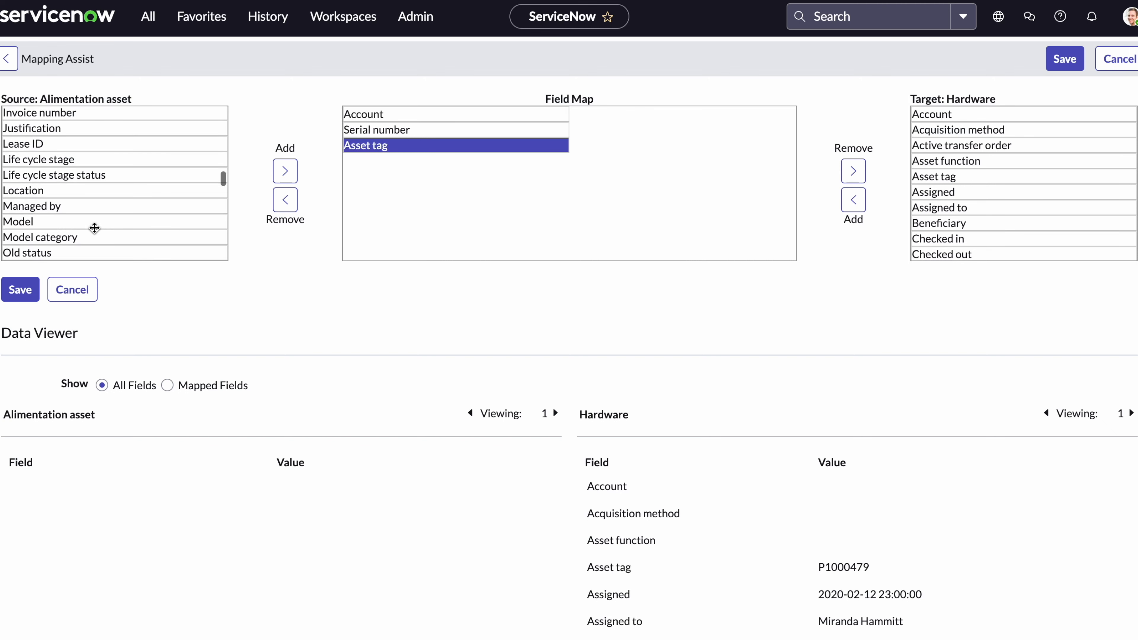
left_click(56, 222)
scroll(56, 222, "down", 1)
left_click(285, 172)
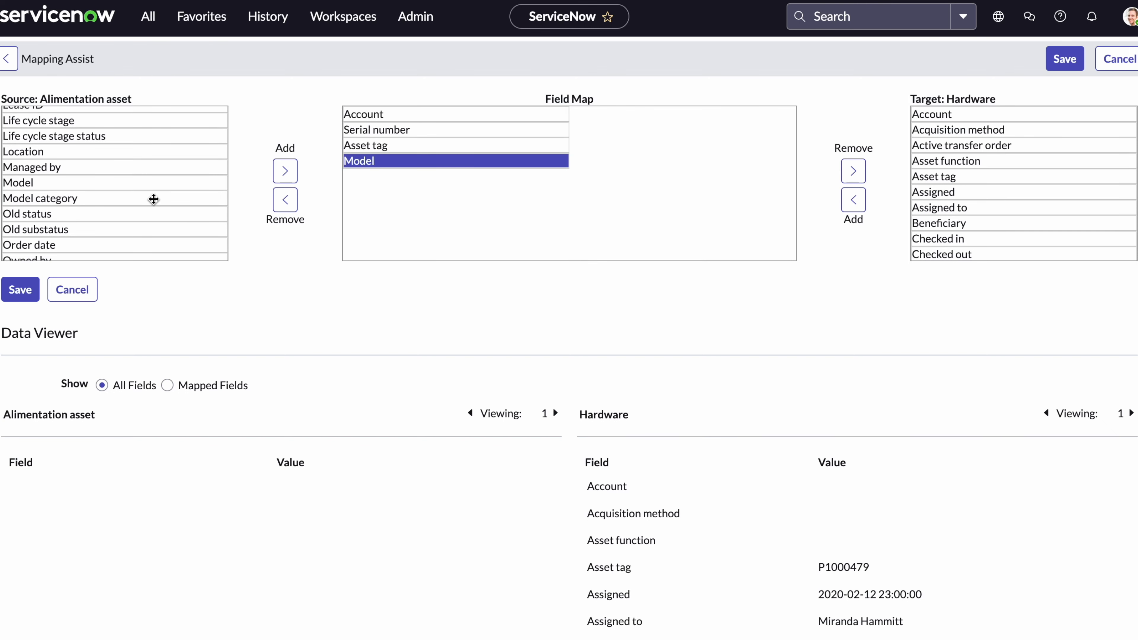
left_click(155, 198)
left_click(282, 173)
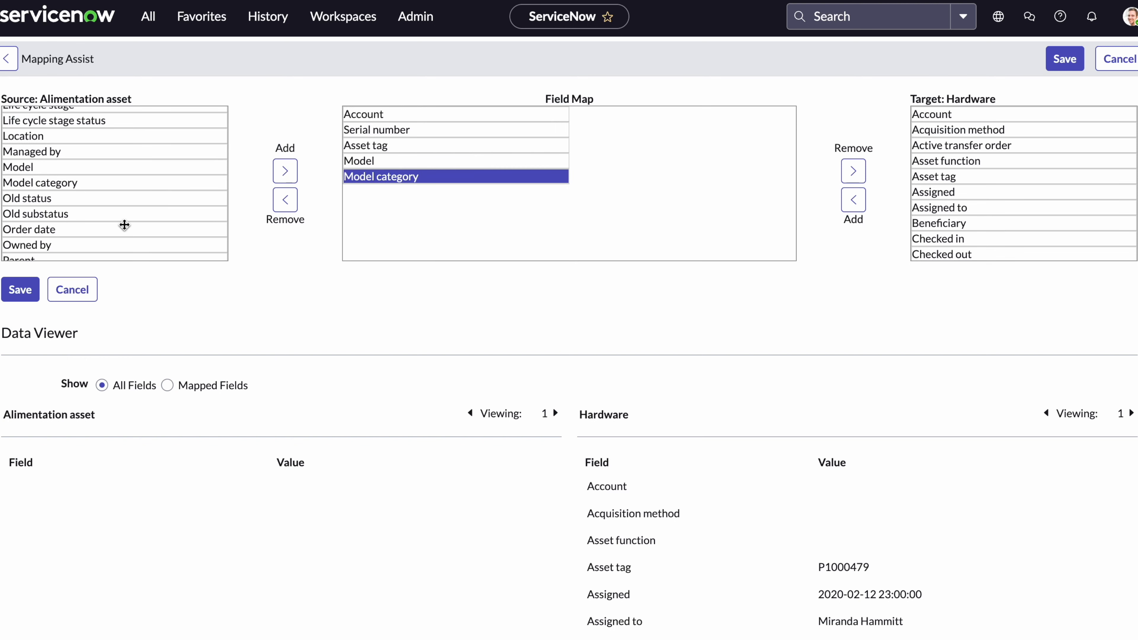
scroll(125, 223, "down", 4)
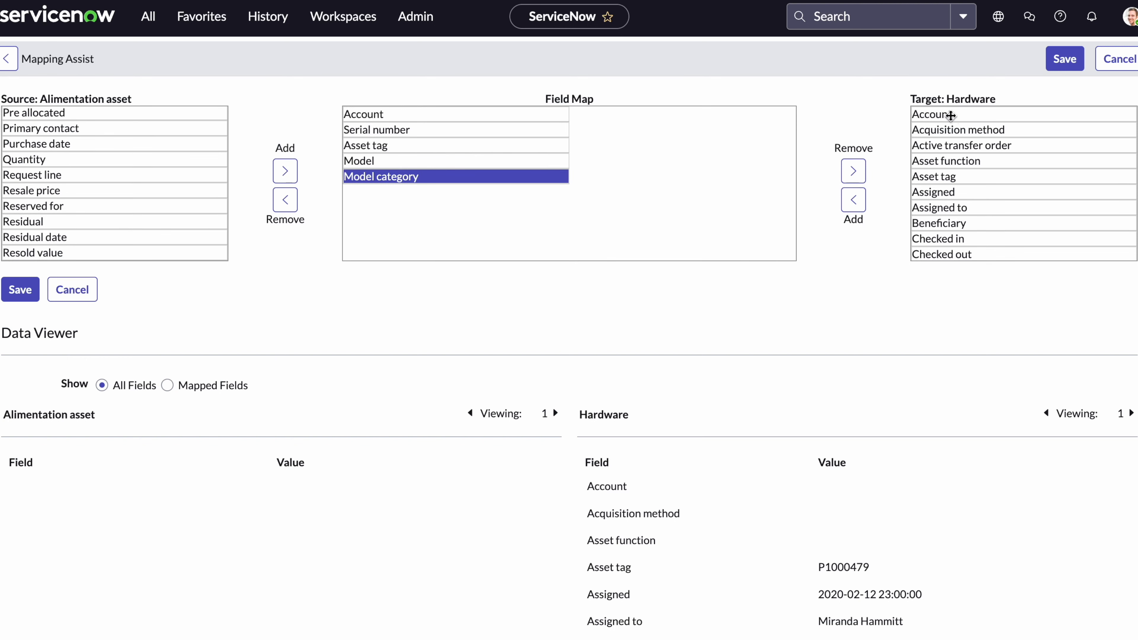
Pair Account, Serial number and Asset tag with their Hardware target fields.
left_click(946, 114)
left_click(856, 213)
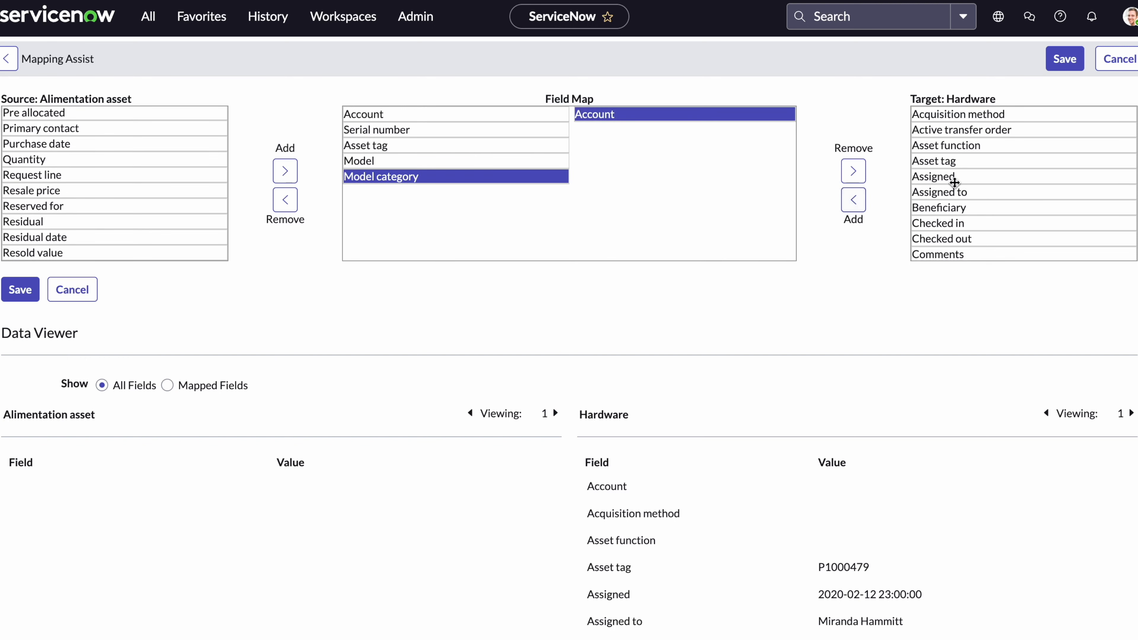
scroll(968, 201, "down", 5)
scroll(968, 202, "down", 15)
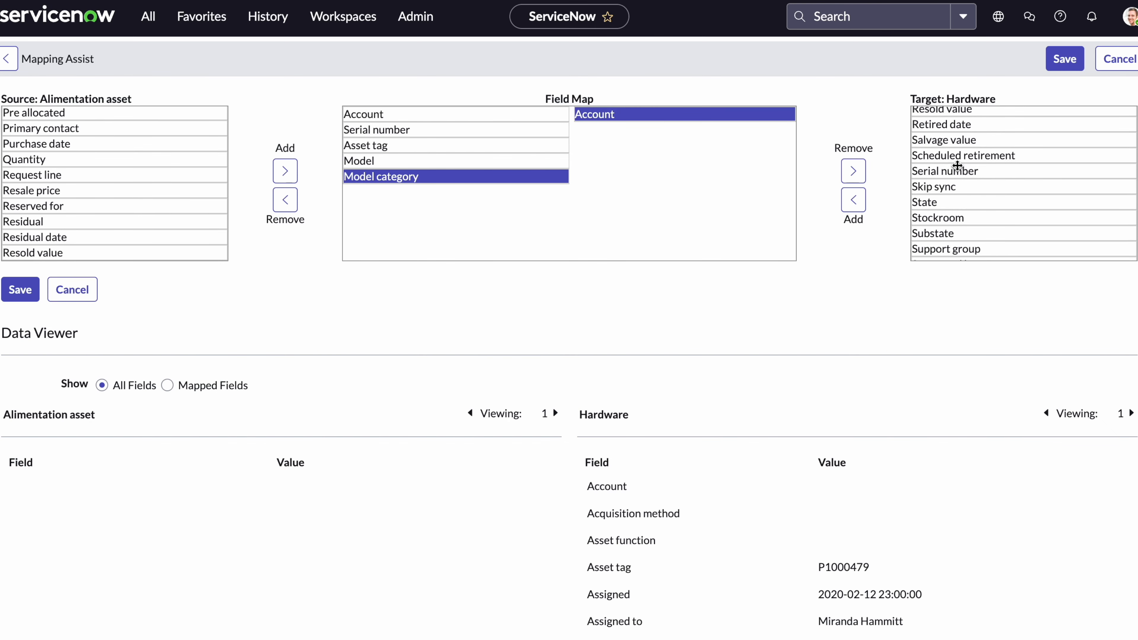
left_click(957, 171)
left_click(854, 199)
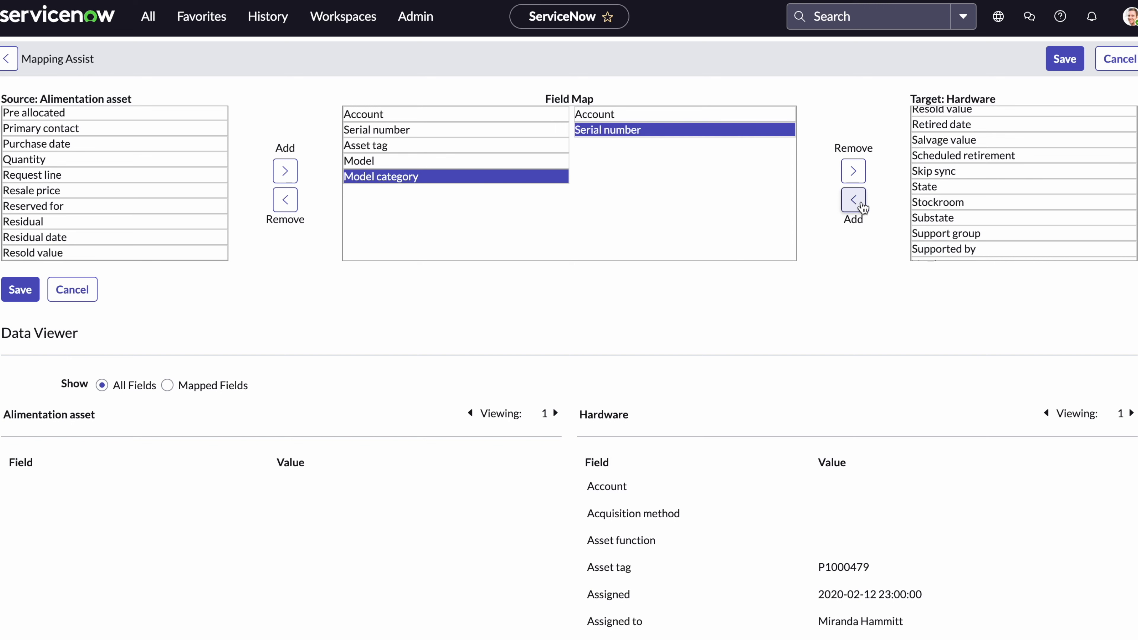
scroll(1029, 177, "up", 15)
double_click(951, 161)
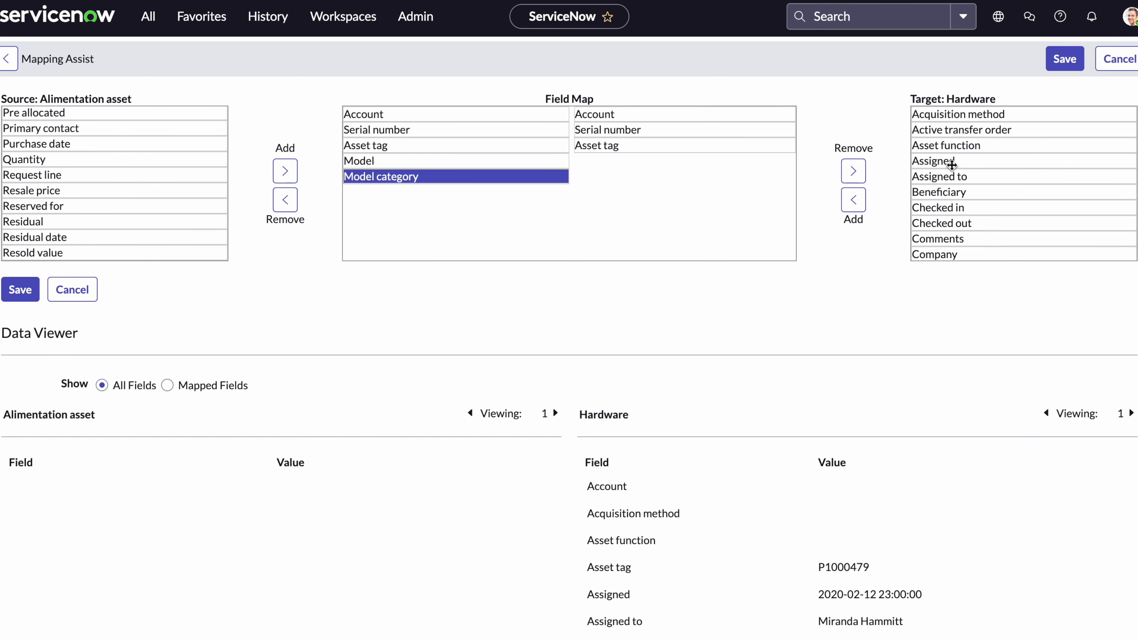
Pair Model and Model category with the Hardware Model and Model category fields.
scroll(968, 207, "down", 6)
scroll(969, 208, "down", 10)
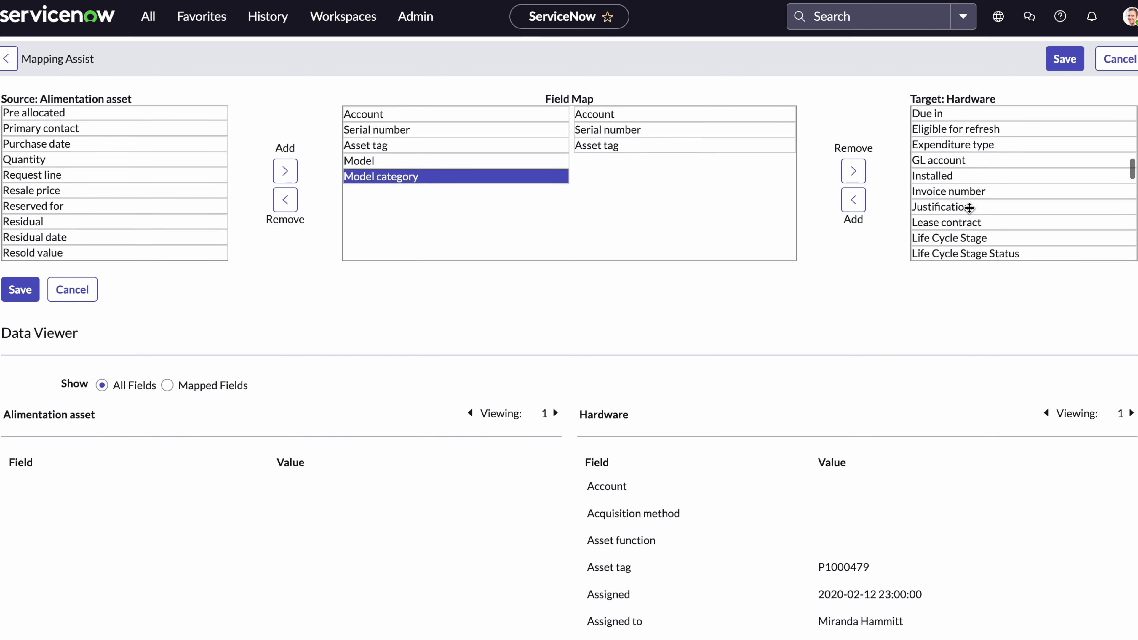
left_click(947, 173)
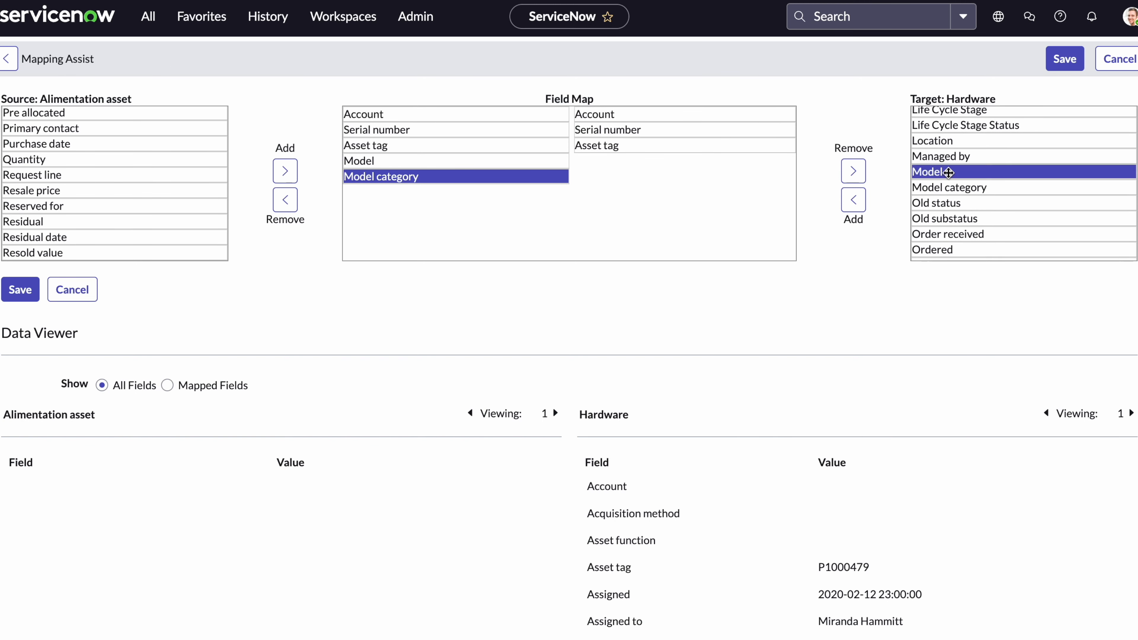
left_click(854, 204)
double_click(967, 172)
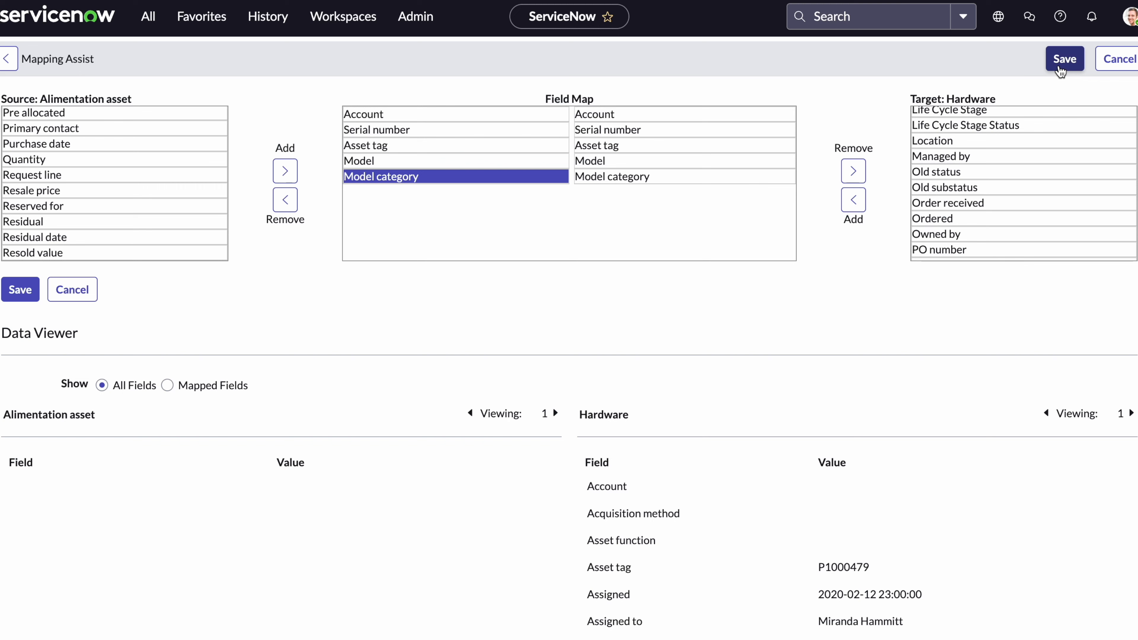
Save the five field maps and set u_model's referenced value field name to model_num.
left_click(1058, 68)
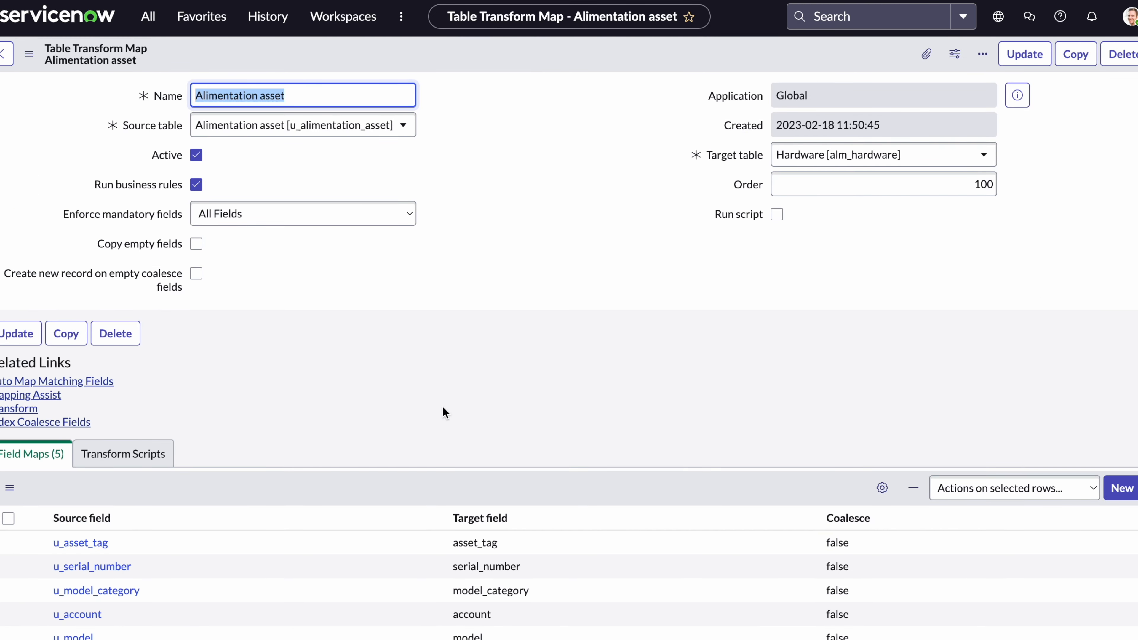
scroll(444, 410, "down", 2)
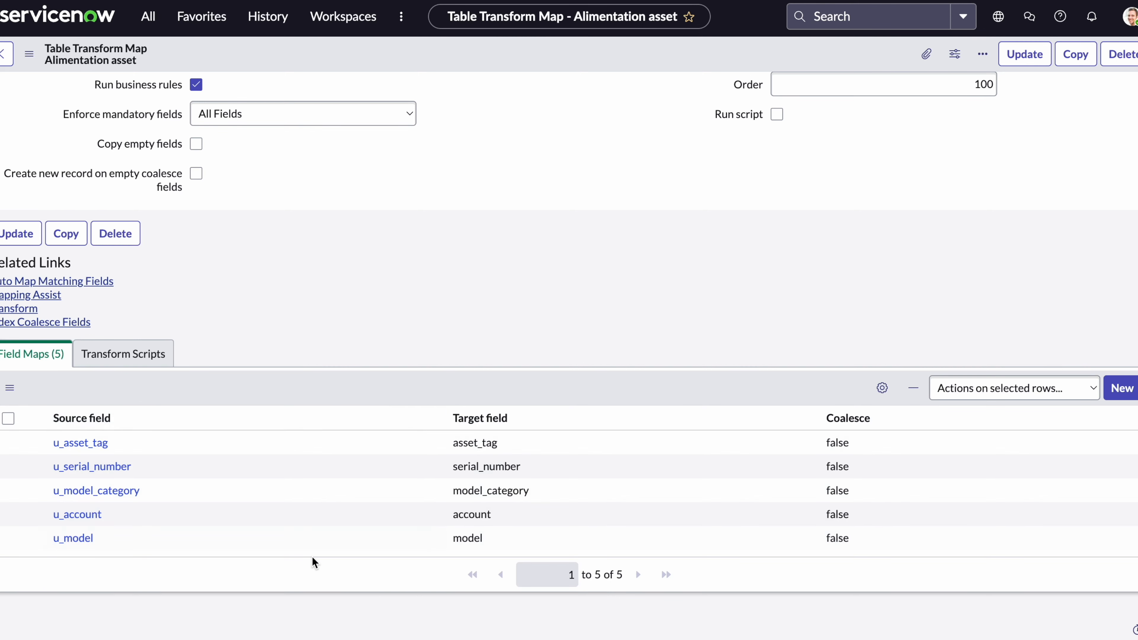
left_click(83, 540)
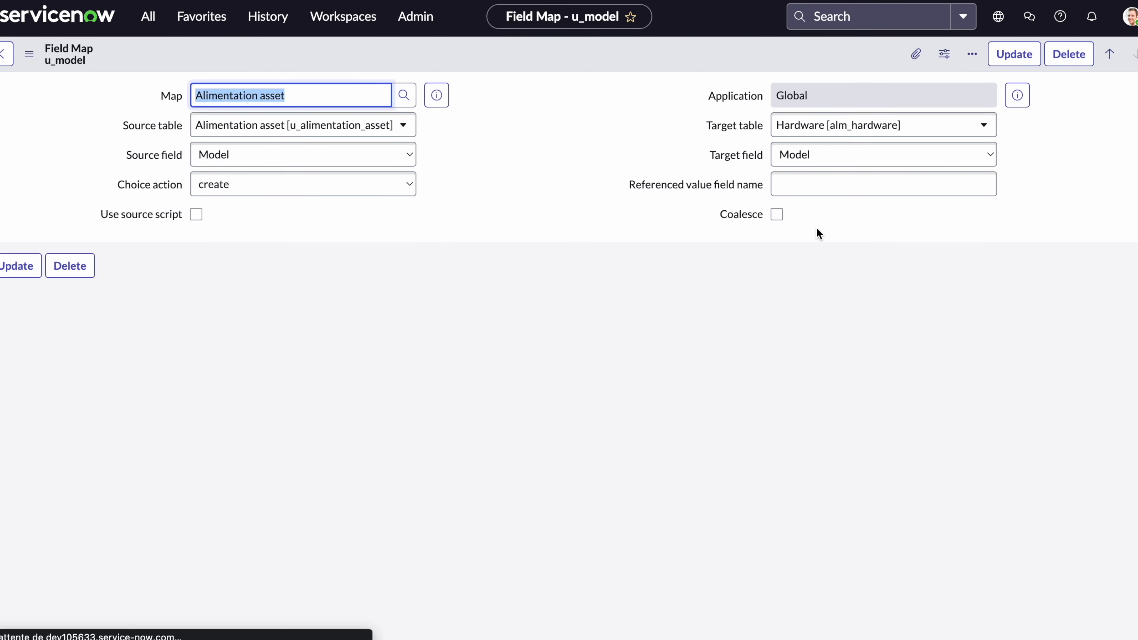
left_click(807, 184)
type("model")
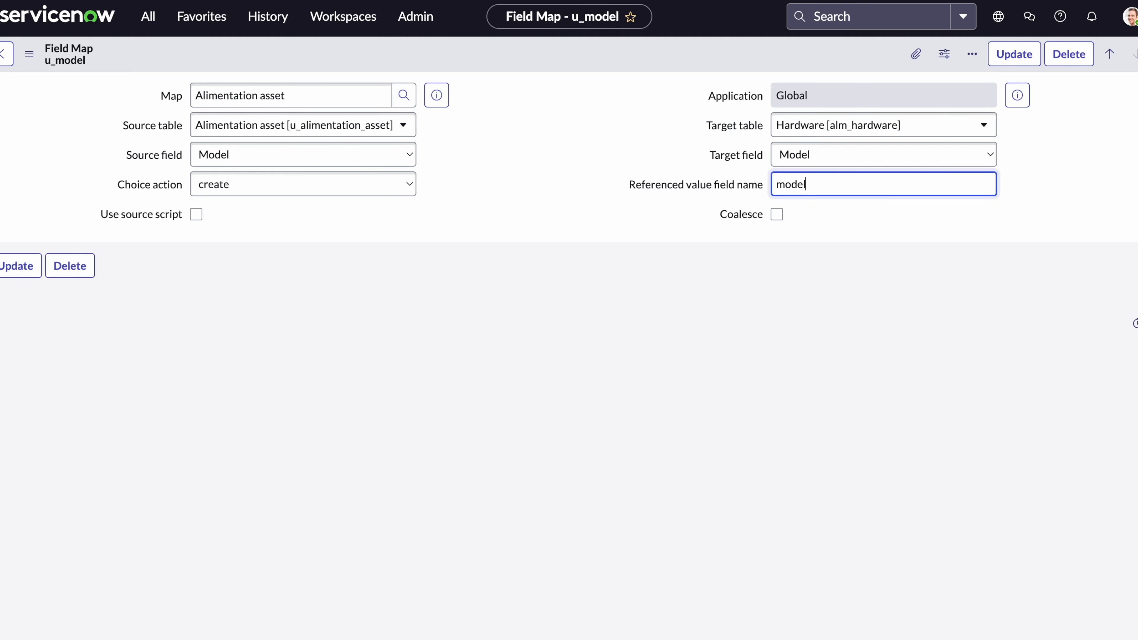
type("_number")
left_click(1014, 55)
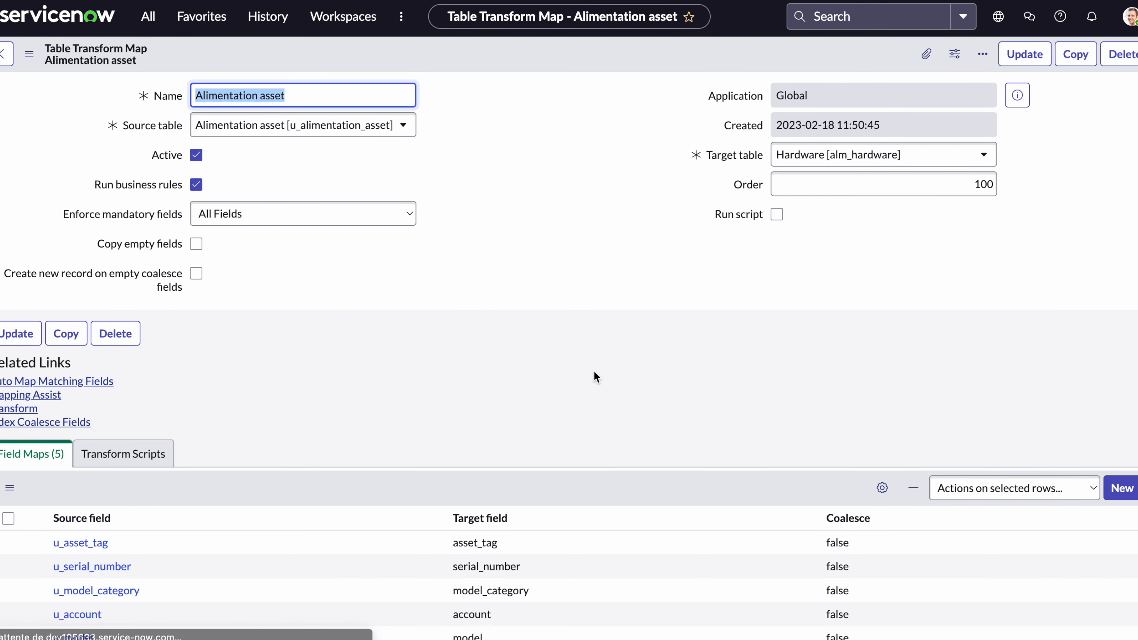
Set u_model_category's referenced value field name to 'name' and update it.
scroll(395, 455, "down", 3)
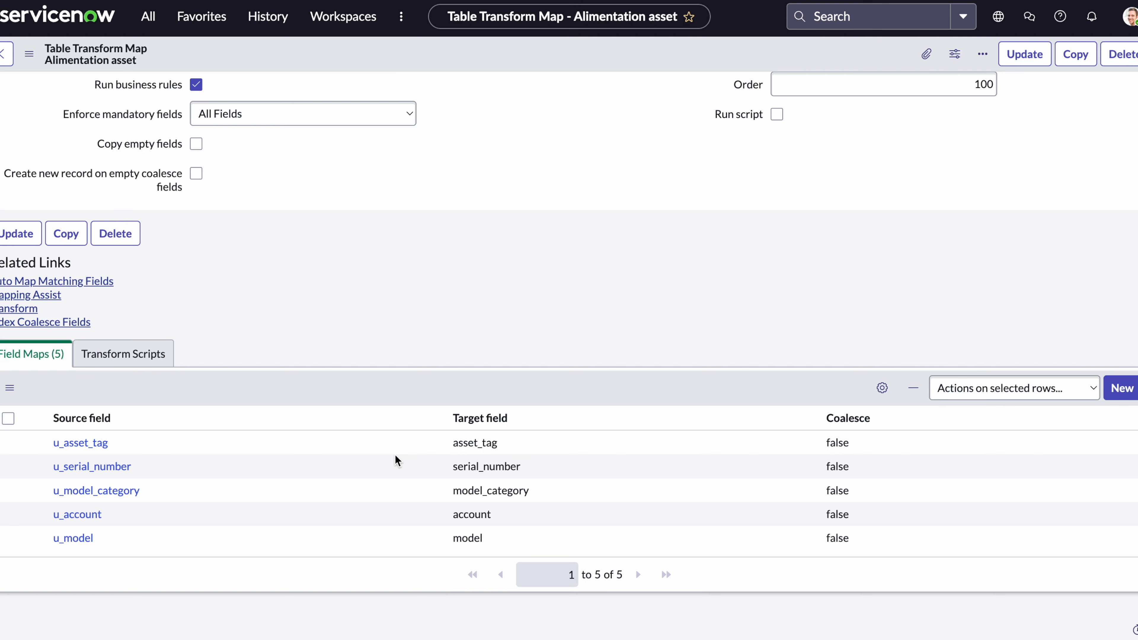
left_click(132, 489)
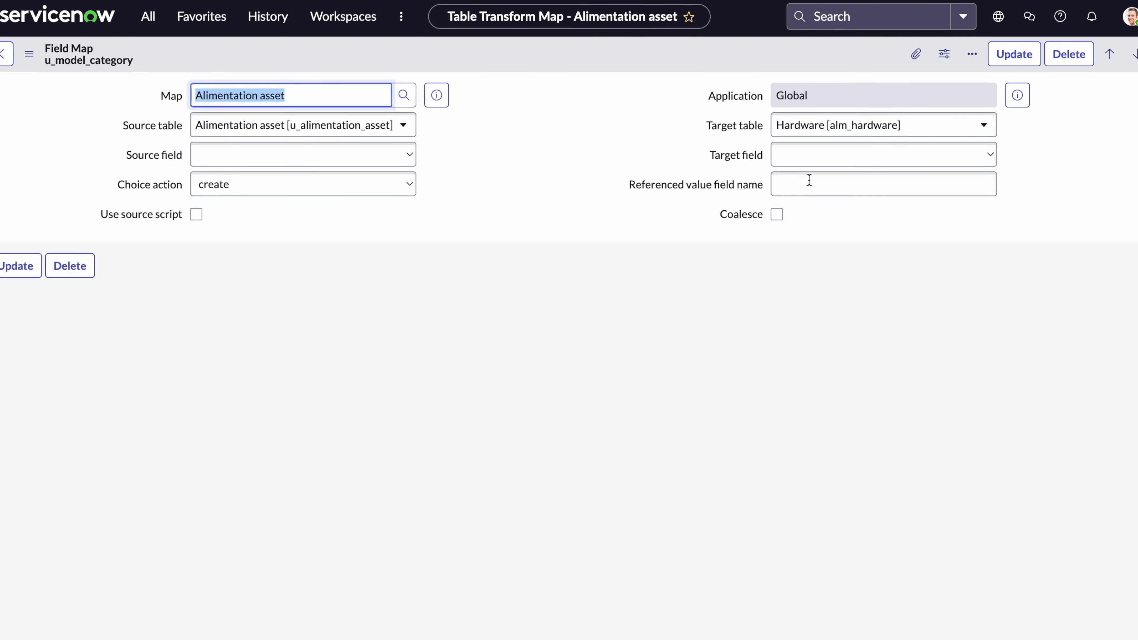
left_click(815, 185)
type("name")
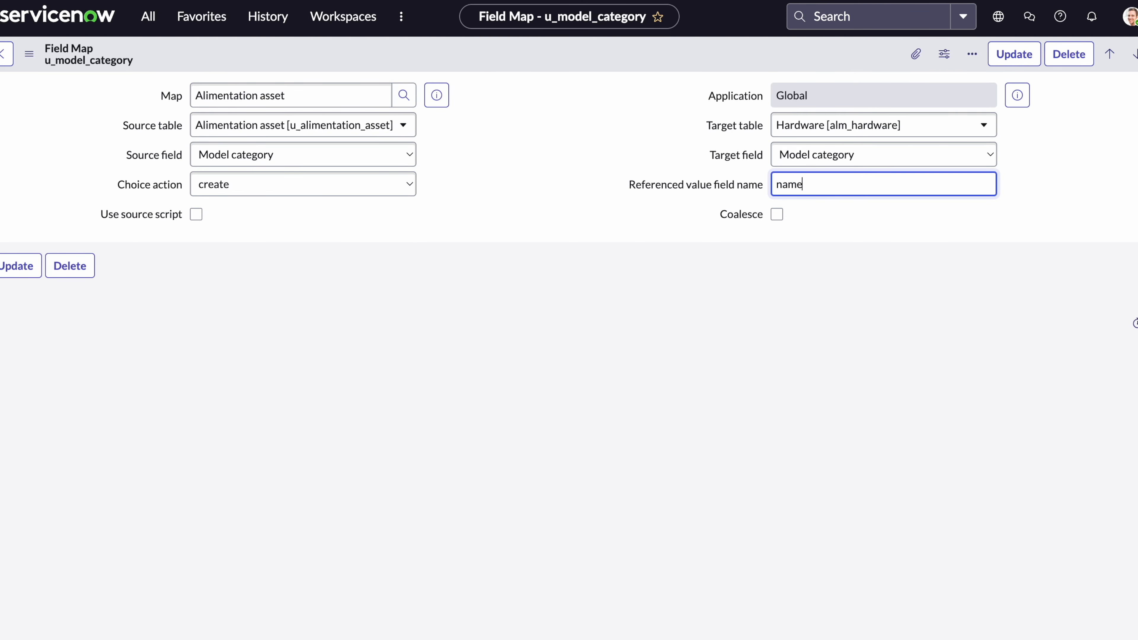
left_click(1014, 54)
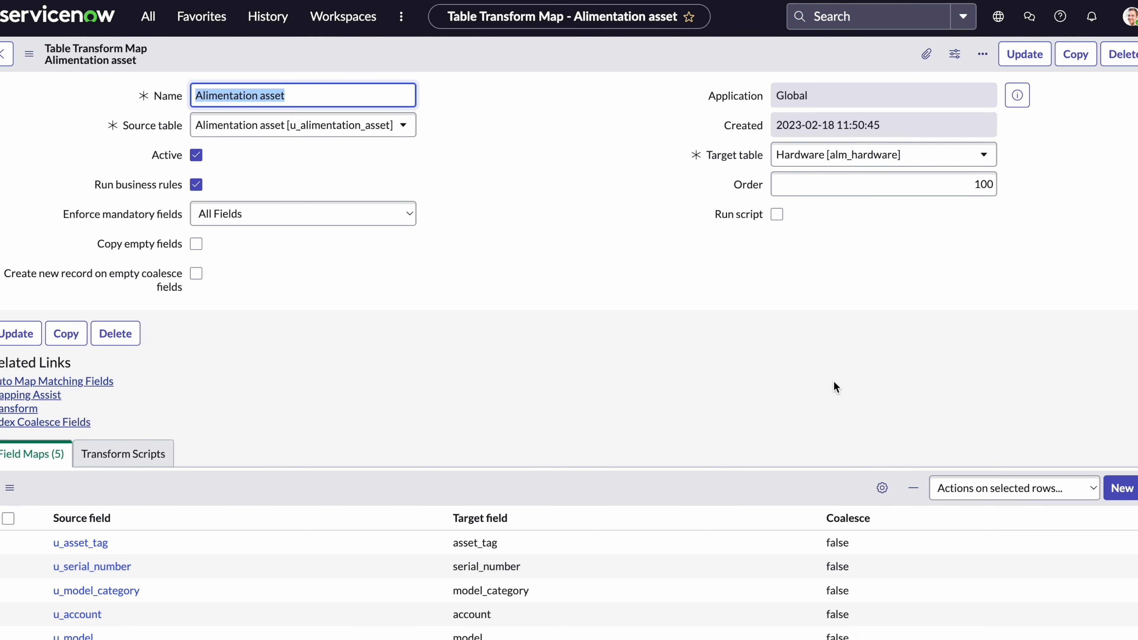
scroll(717, 403, "down", 2)
Set Coalesce to true on the u_asset_tag field map and update the transform map.
left_click(718, 438)
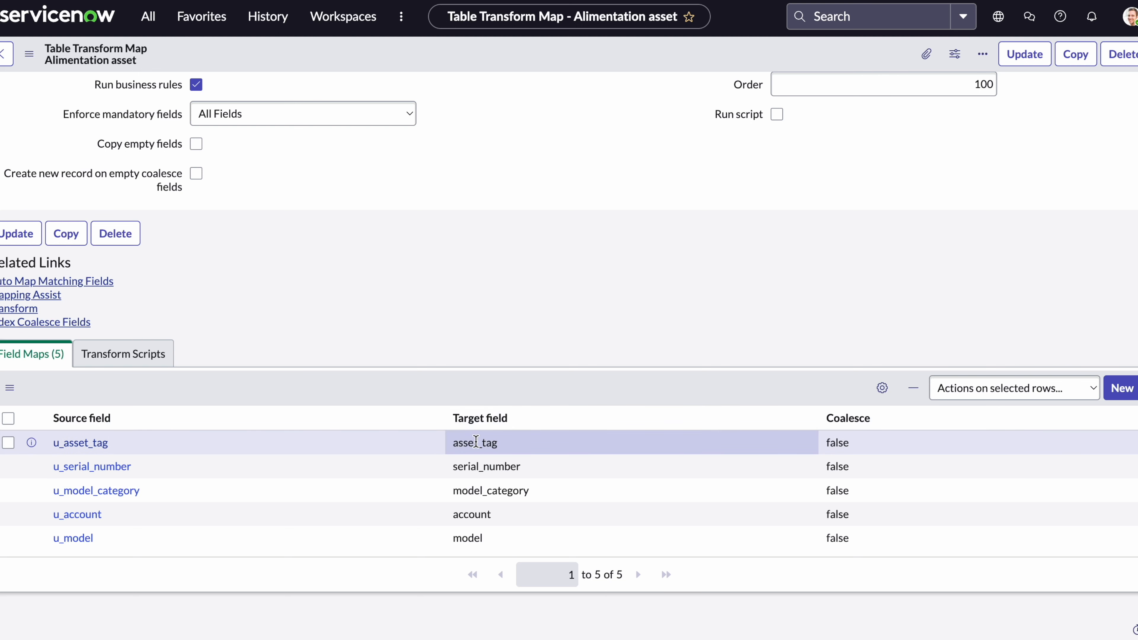
left_click(841, 443)
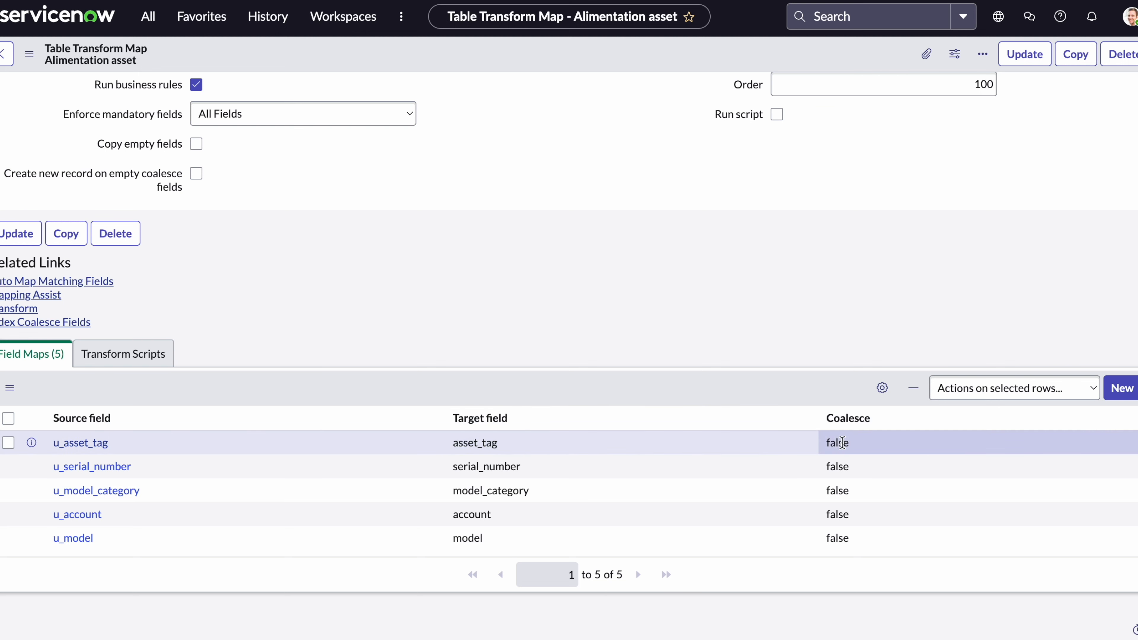
double_click(841, 443)
left_click(842, 446)
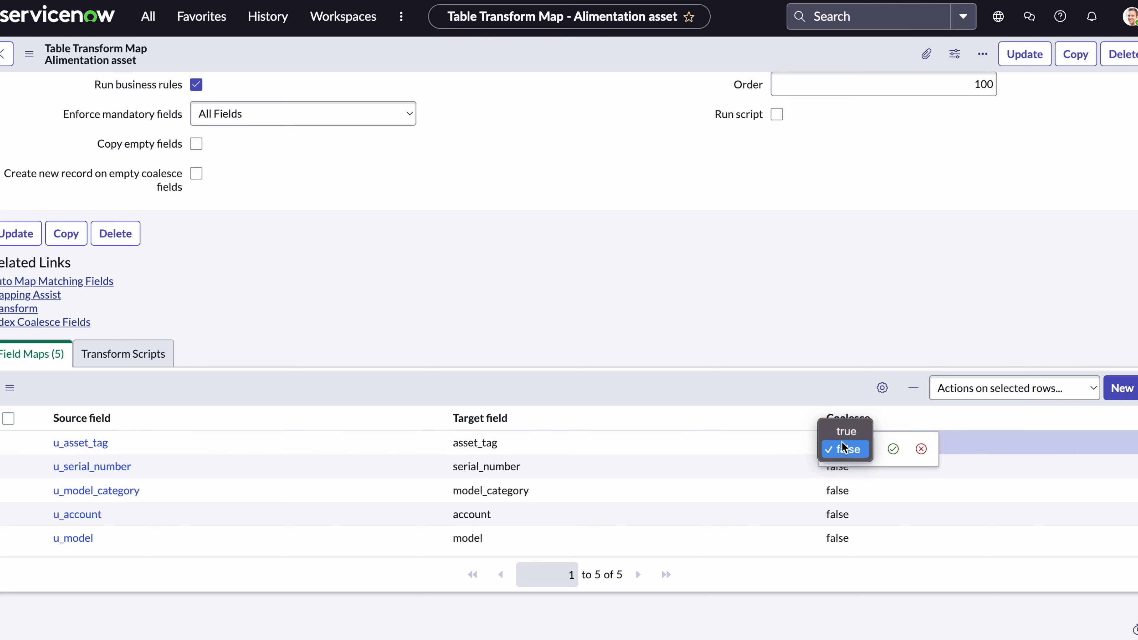
left_click(844, 431)
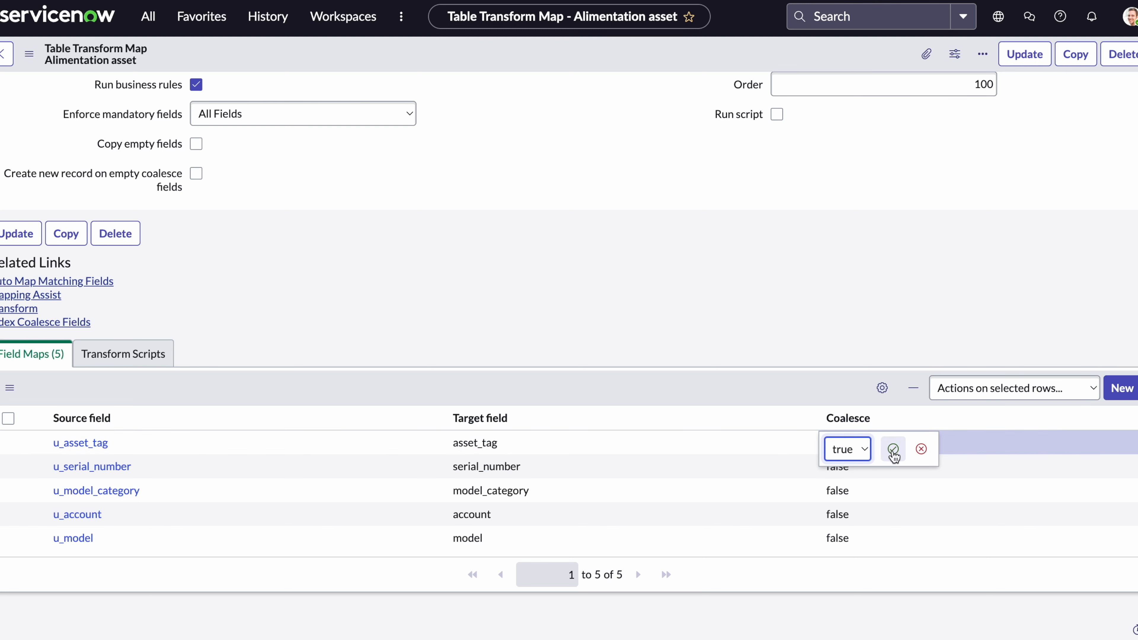
left_click(892, 448)
scroll(772, 446, "down", 3)
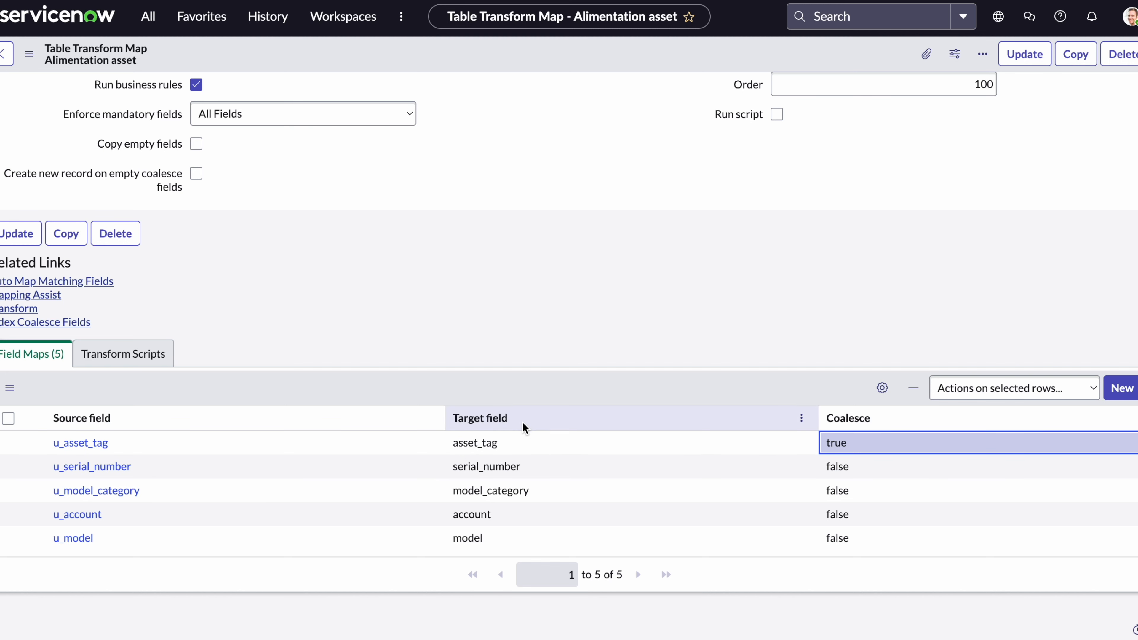
scroll(524, 428, "up", 1)
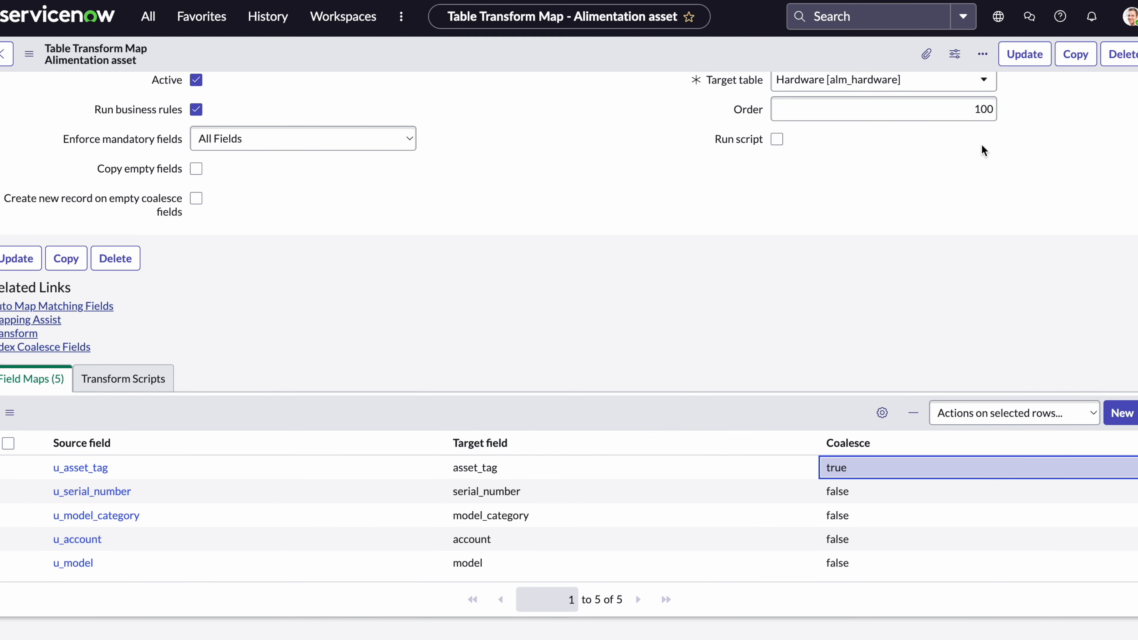
left_click(1026, 54)
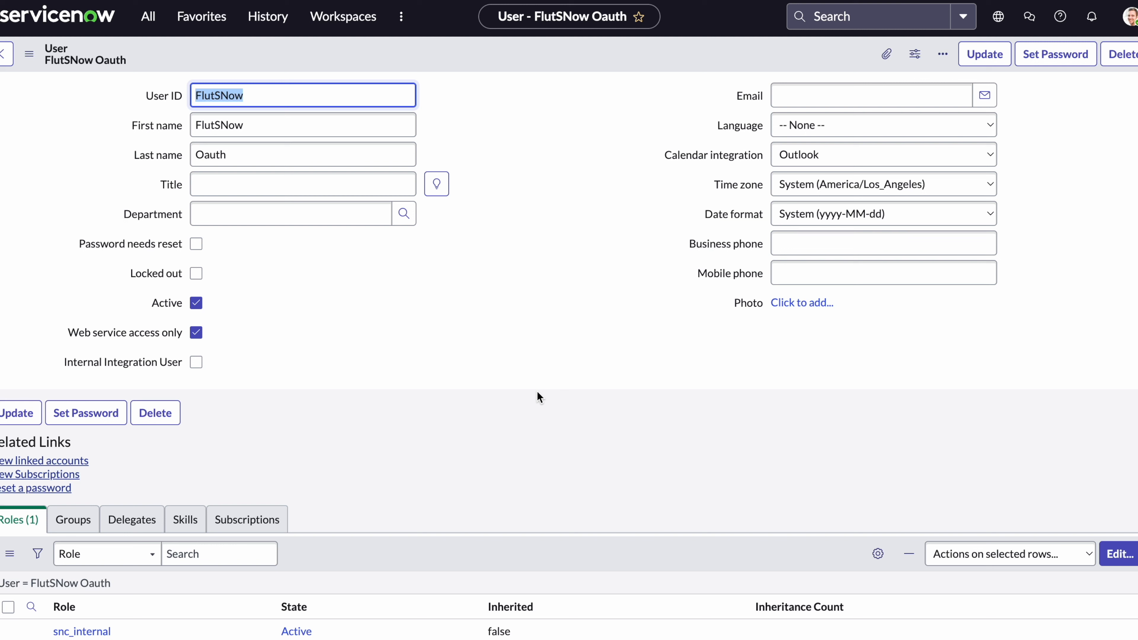
Filter the navigator for 'Allim' and open the Alimentation asset web service under System Web Services.
left_click(147, 22)
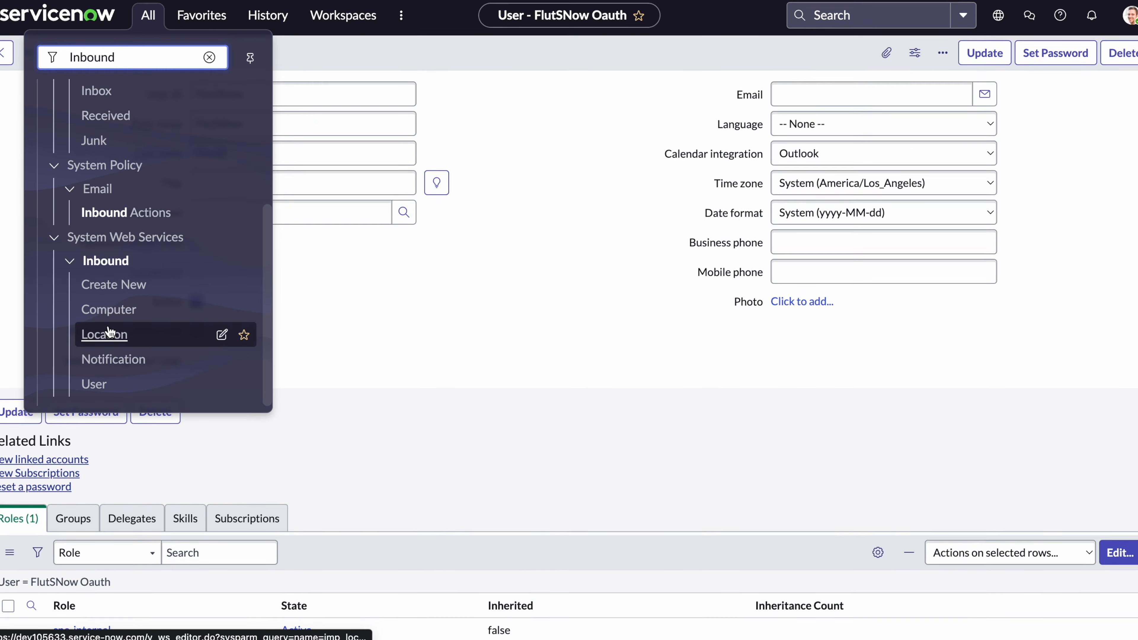
scroll(97, 331, "up", 1)
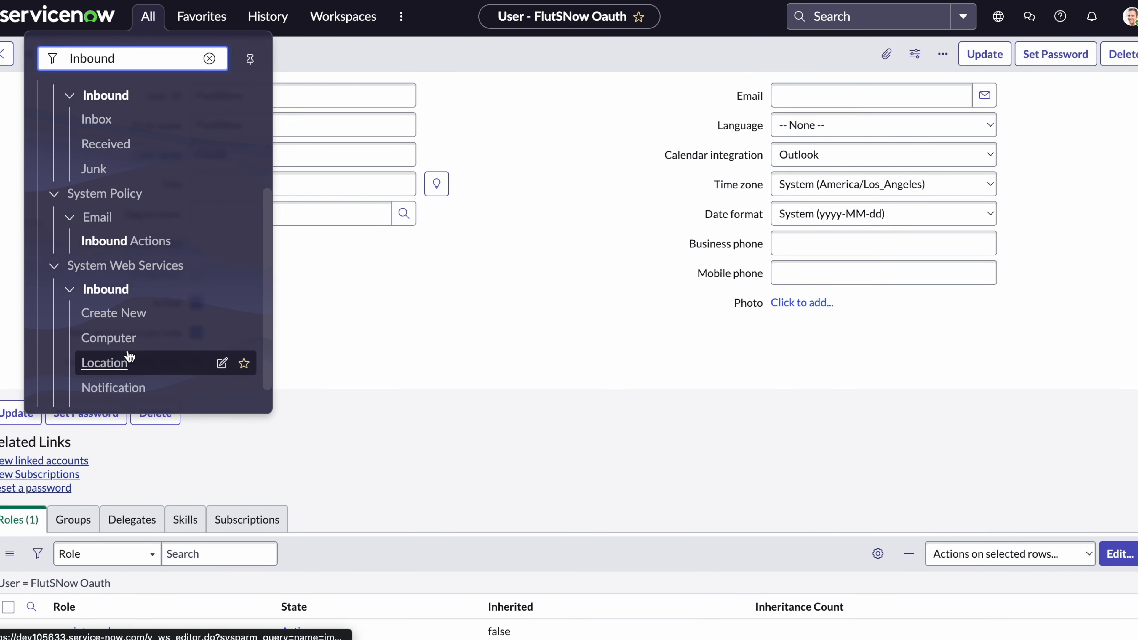
scroll(129, 357, "down", 1)
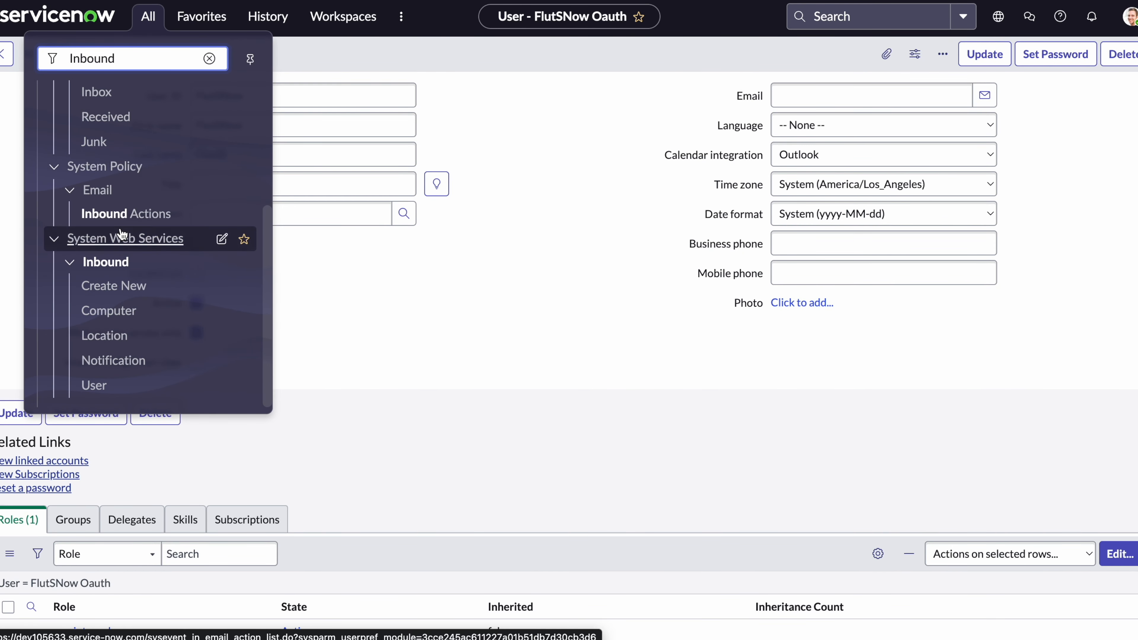
scroll(121, 233, "up", 5)
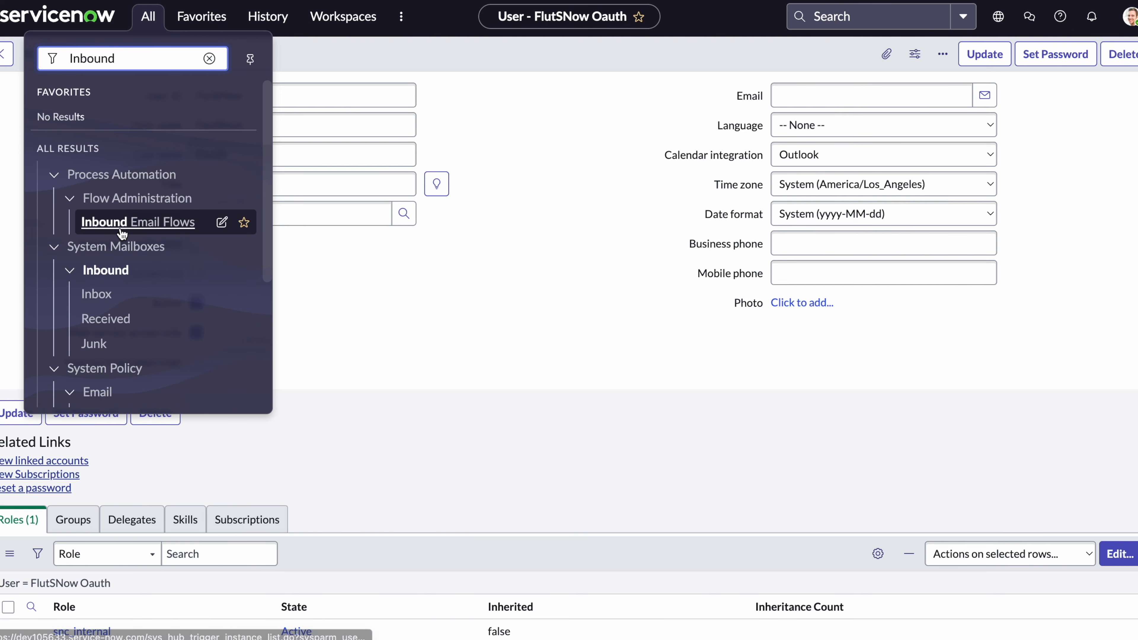
left_click_drag(147, 61, 52, 60)
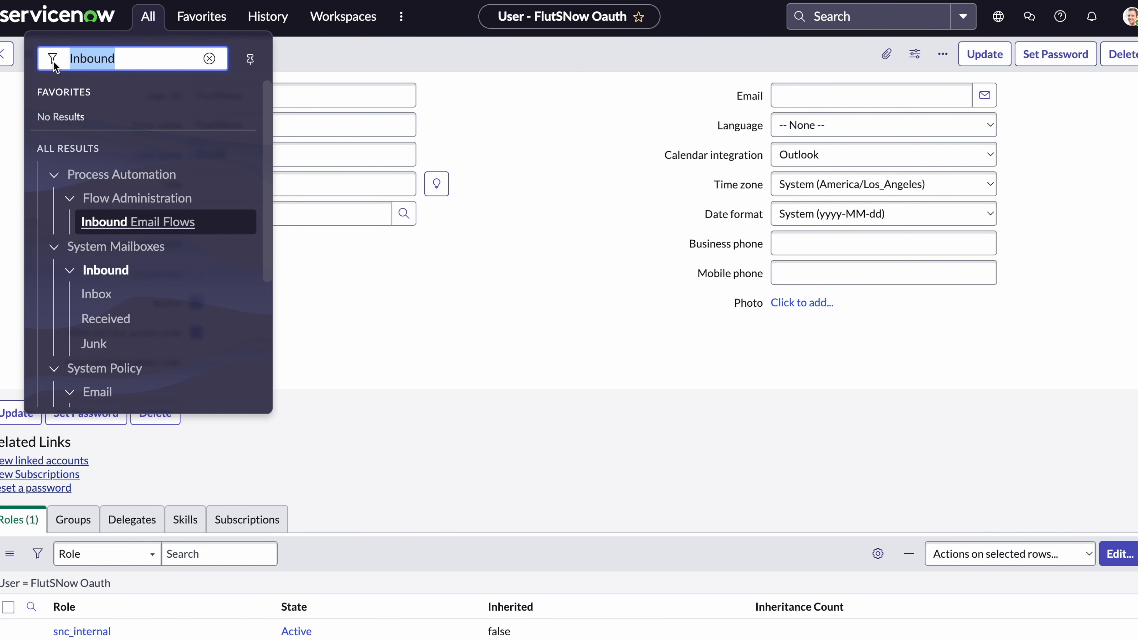
type("All")
type("im")
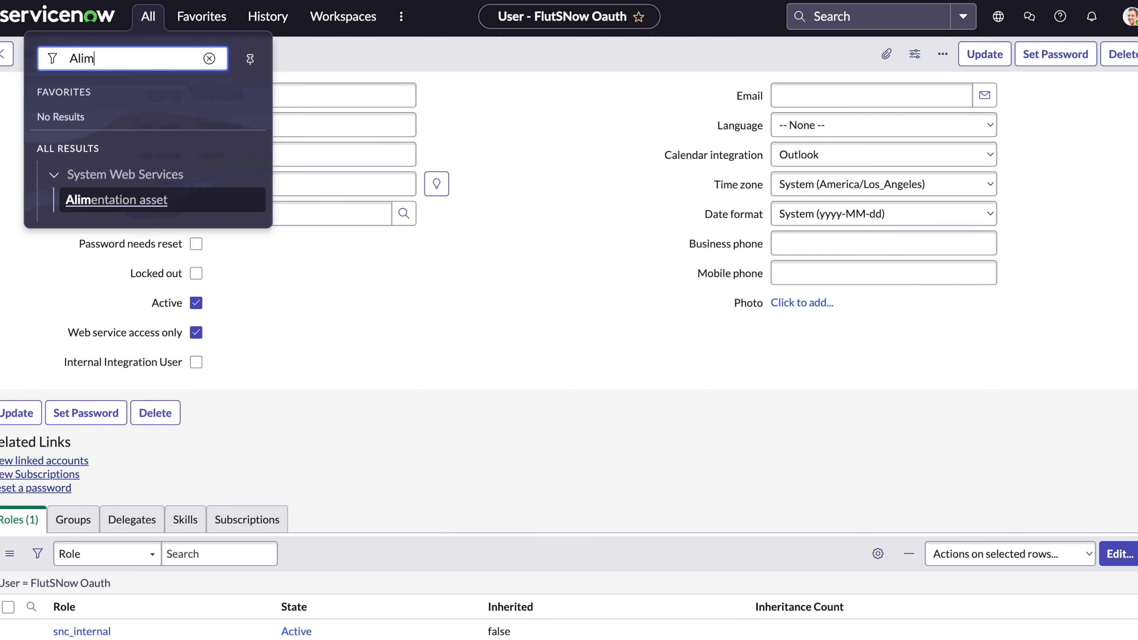
left_click(114, 200)
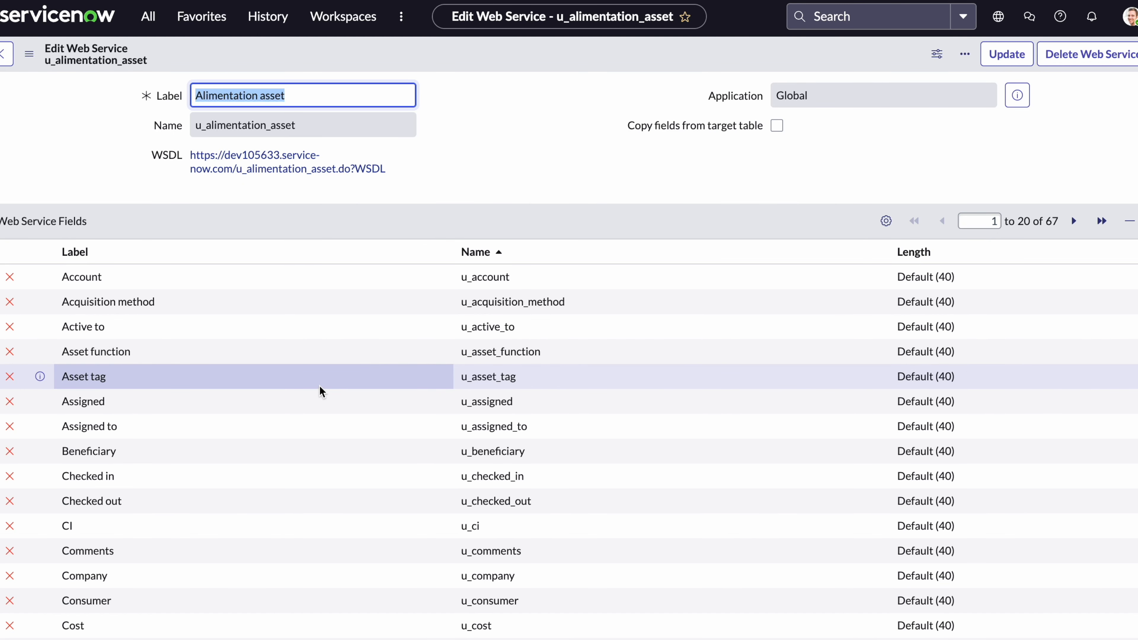
Mark the Active to, Asset function, CI, Checked out, Company, Consumer and Cost fields for deletion.
left_click(10, 329)
left_click(10, 351)
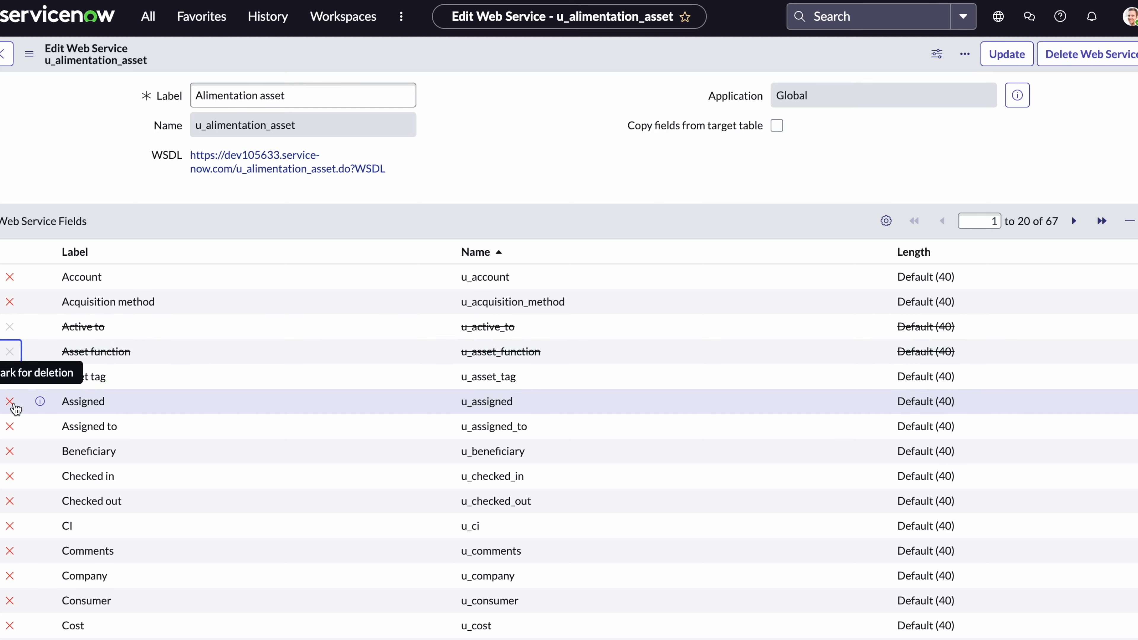
scroll(15, 407, "down", 3)
left_click(13, 407)
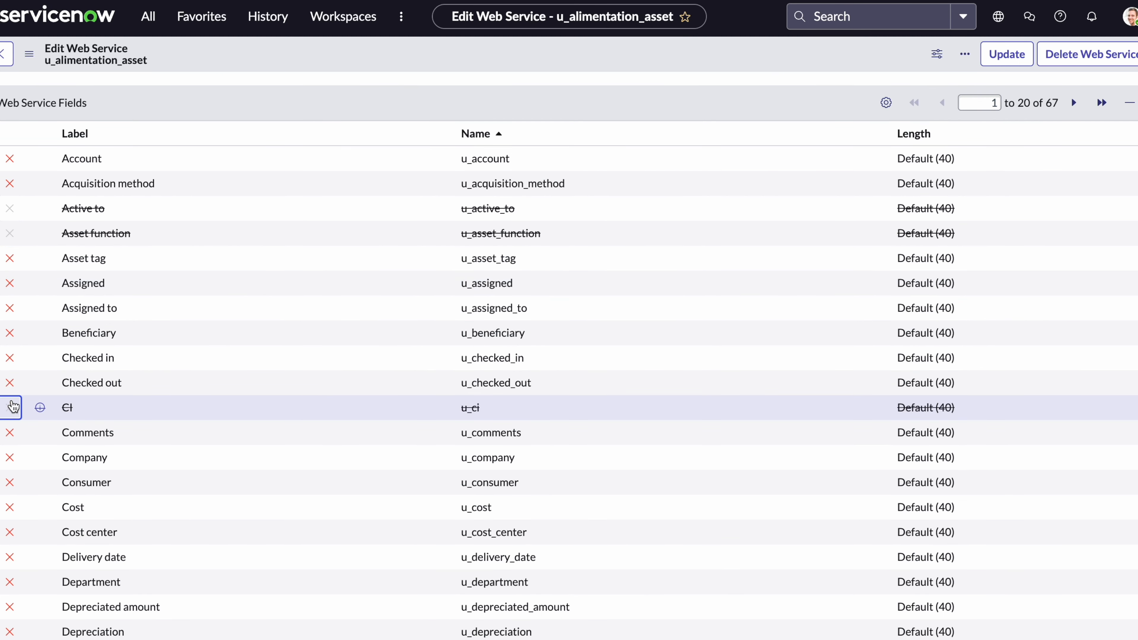
left_click(10, 382)
left_click(11, 458)
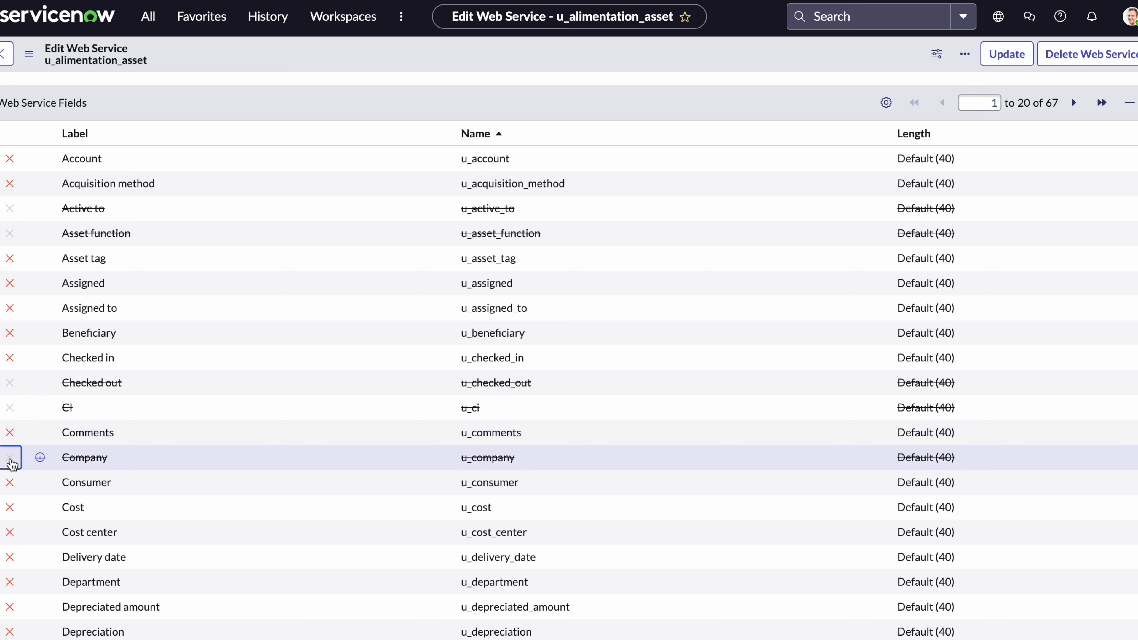
left_click(9, 482)
left_click(10, 507)
Open the REST API Explorer from the web service's related links.
scroll(268, 480, "down", 1)
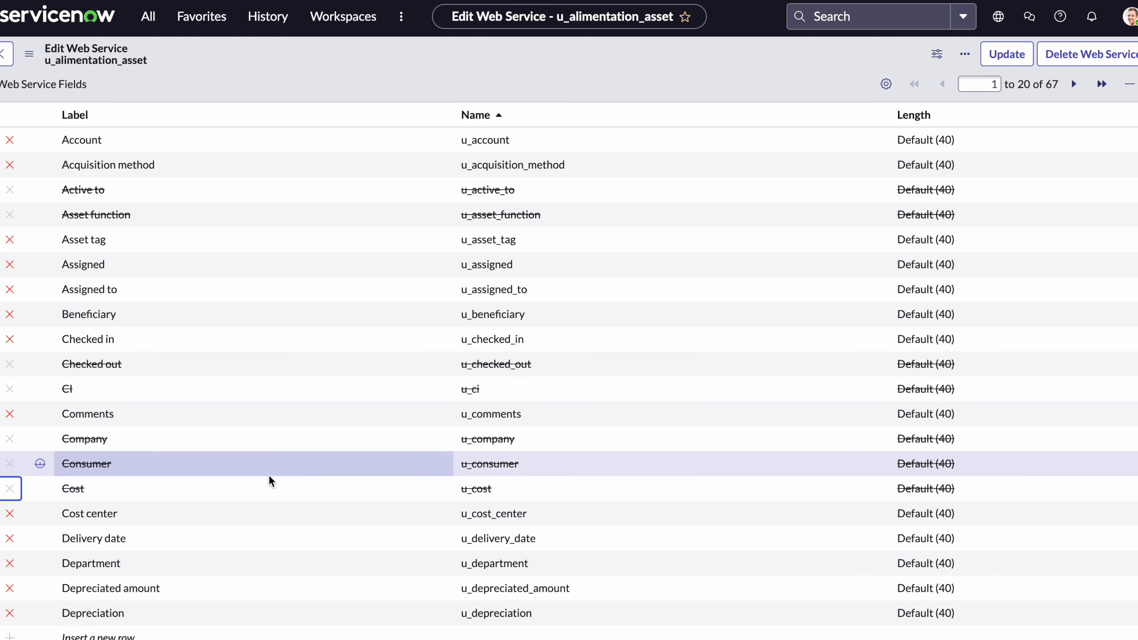
scroll(269, 475, "down", 9)
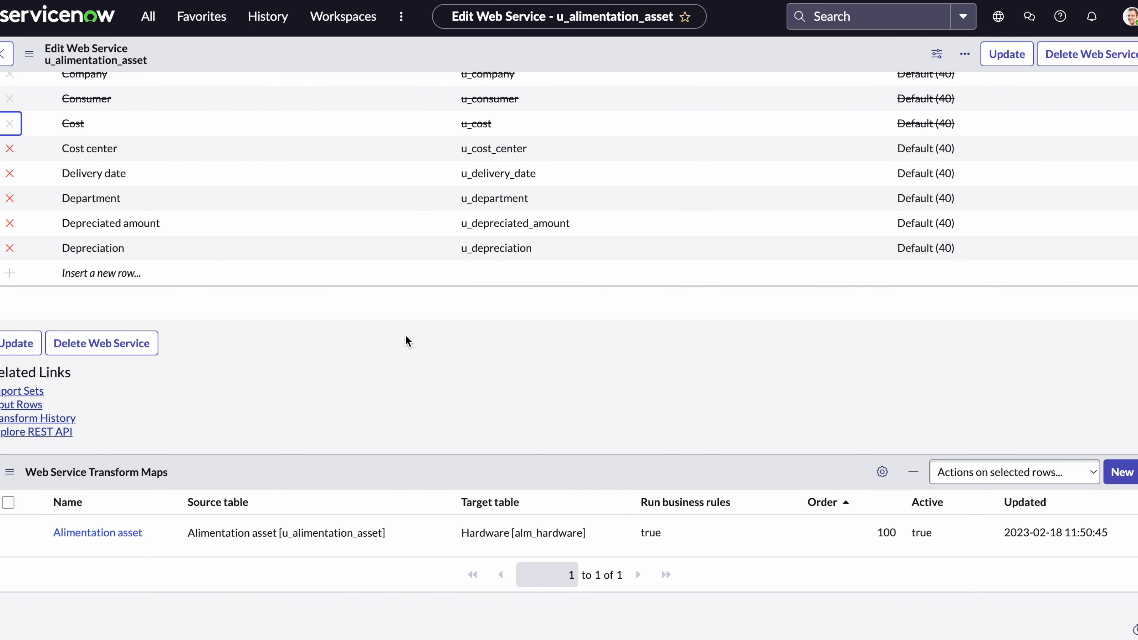
left_click(52, 432)
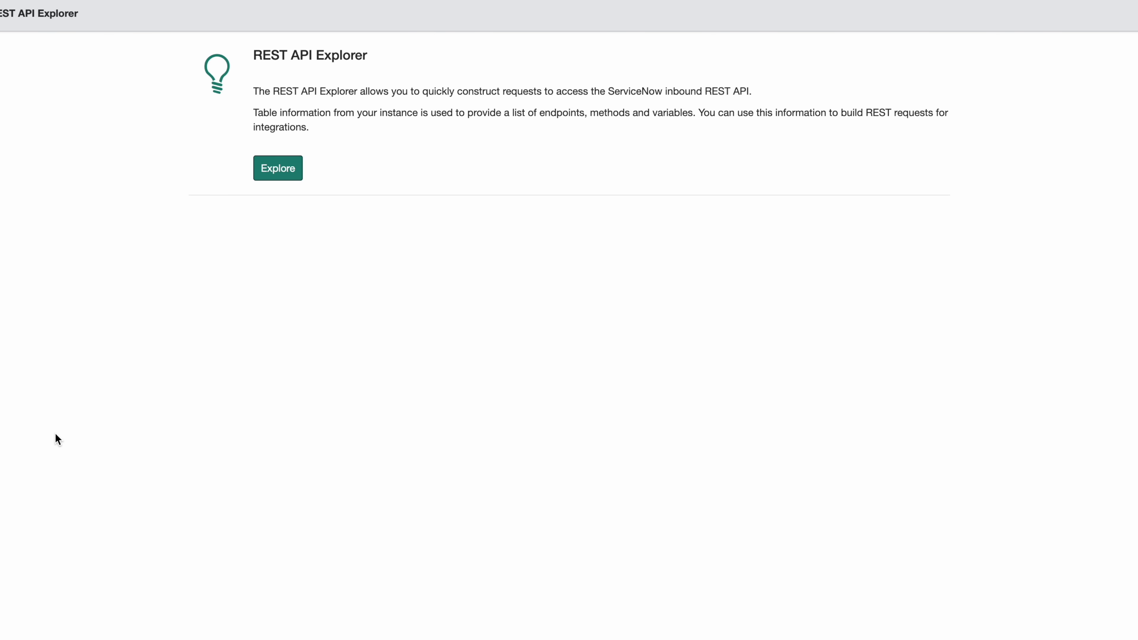
Change the API name from Import Set API to Table API and select Retrieve a record (GET).
left_click(278, 170)
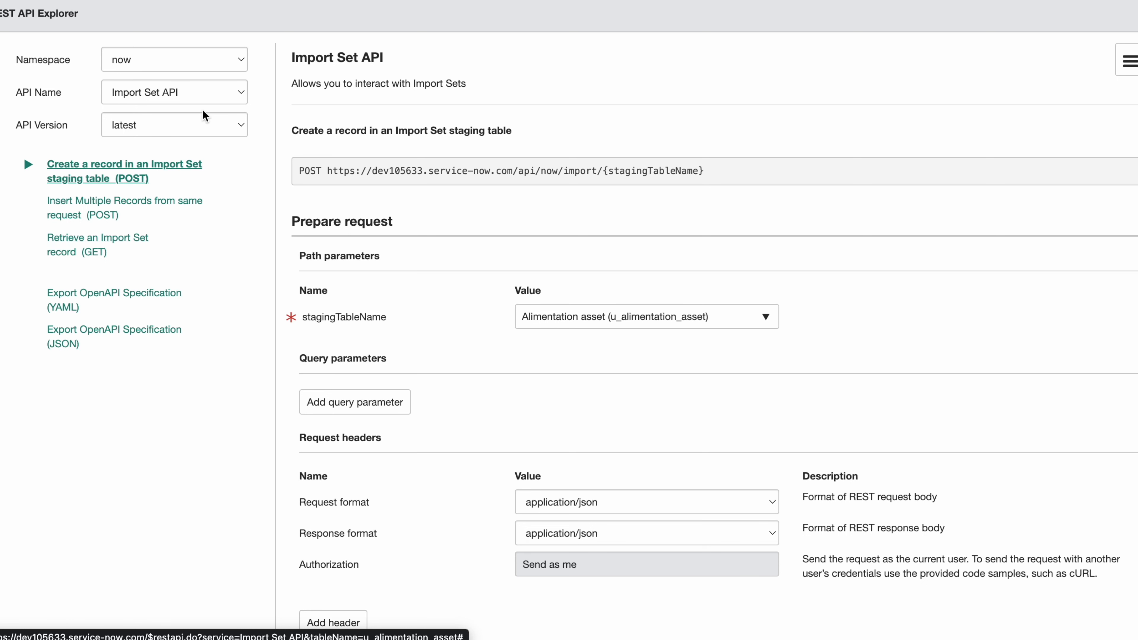
left_click(193, 97)
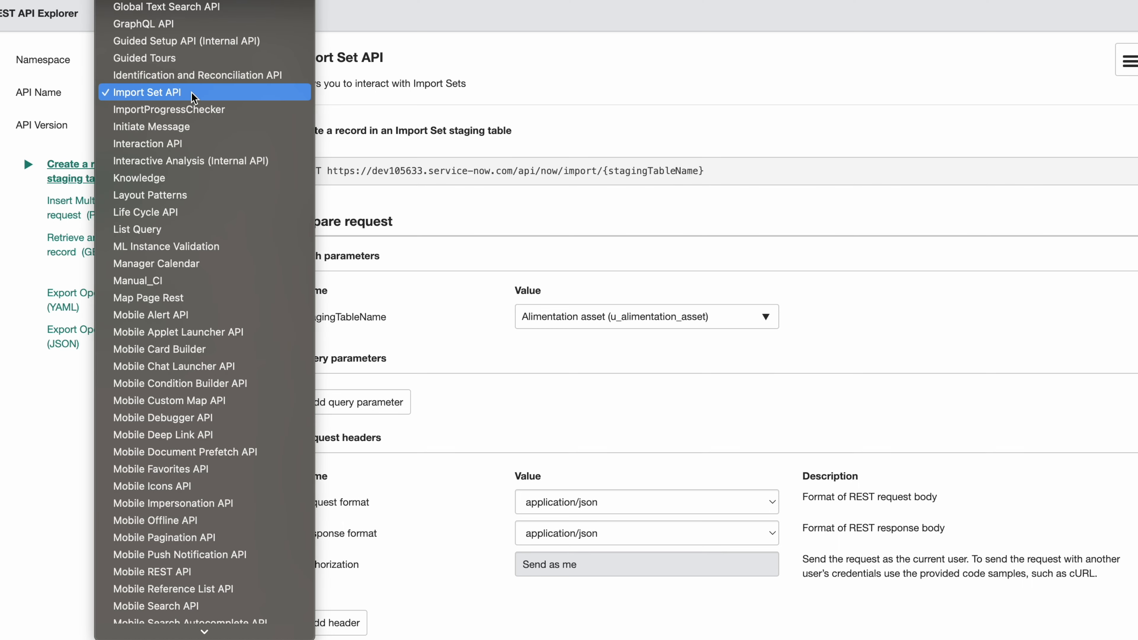
key("t")
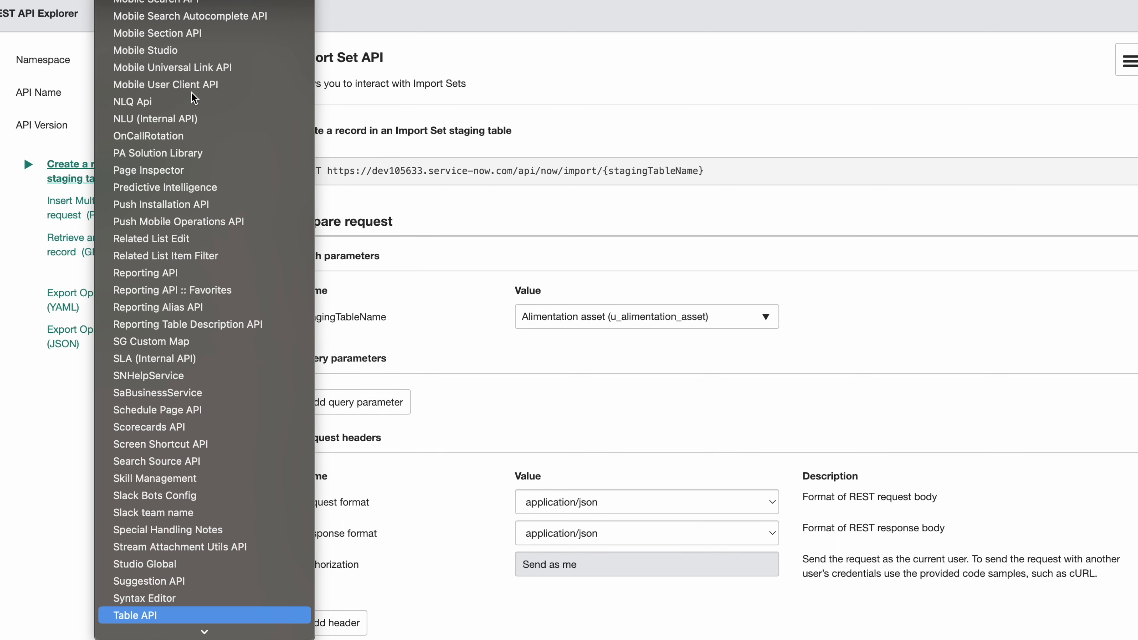
key("Return")
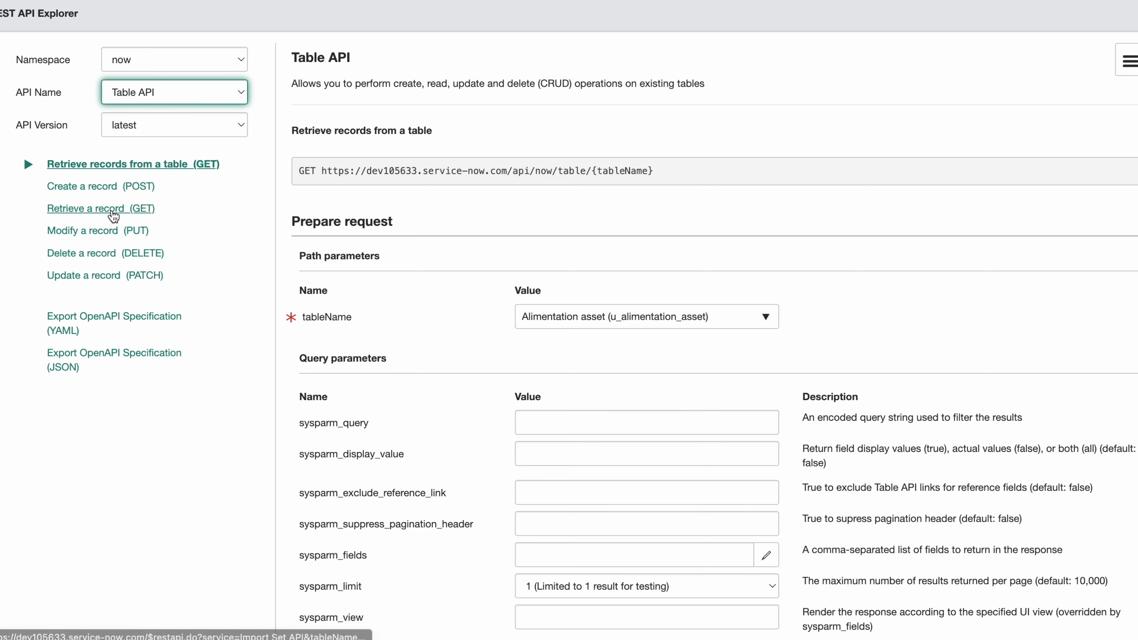
left_click(113, 217)
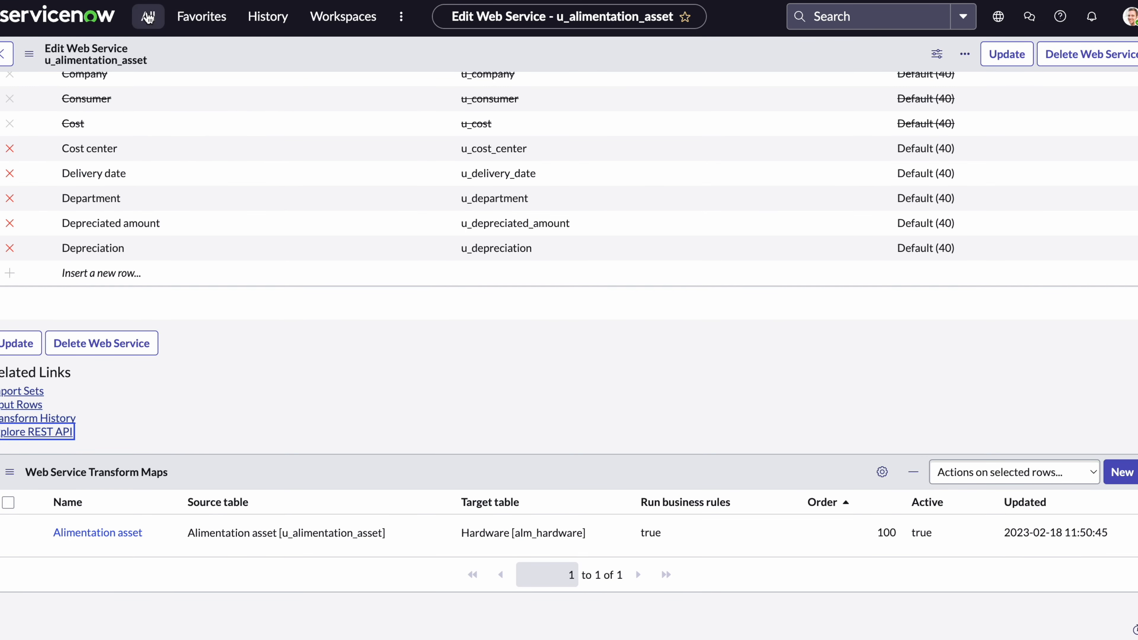
Go to the hardware asset list, open asset P1000479 and copy its sys_id.
left_click(148, 17)
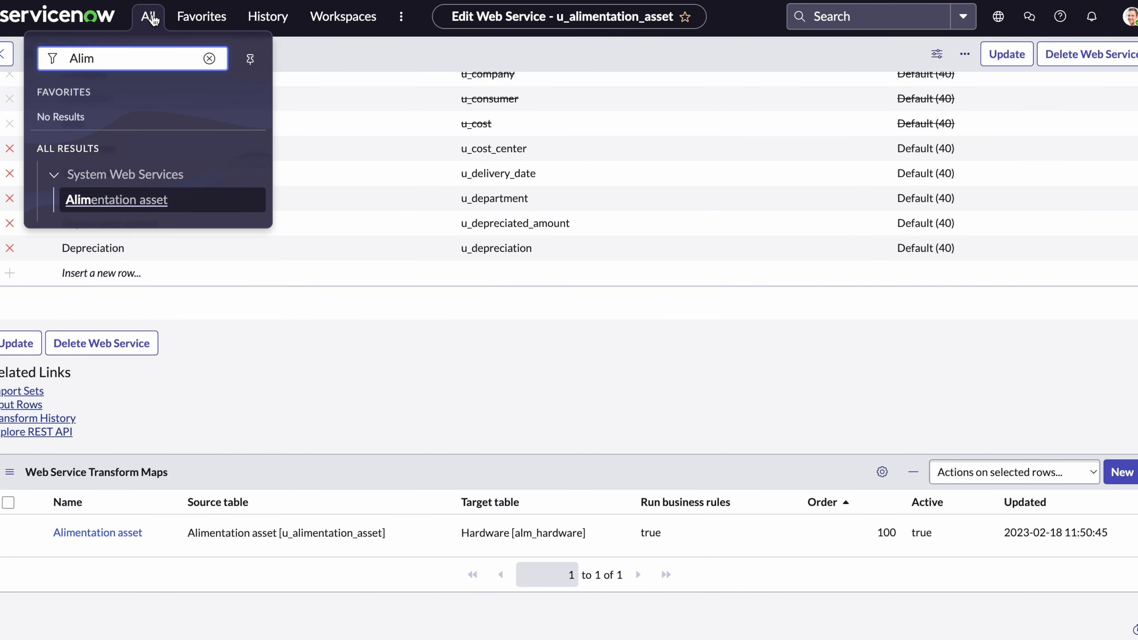
key("BackSpace")
key("BackSpace")
key("BackSpace")
key("BackSpace")
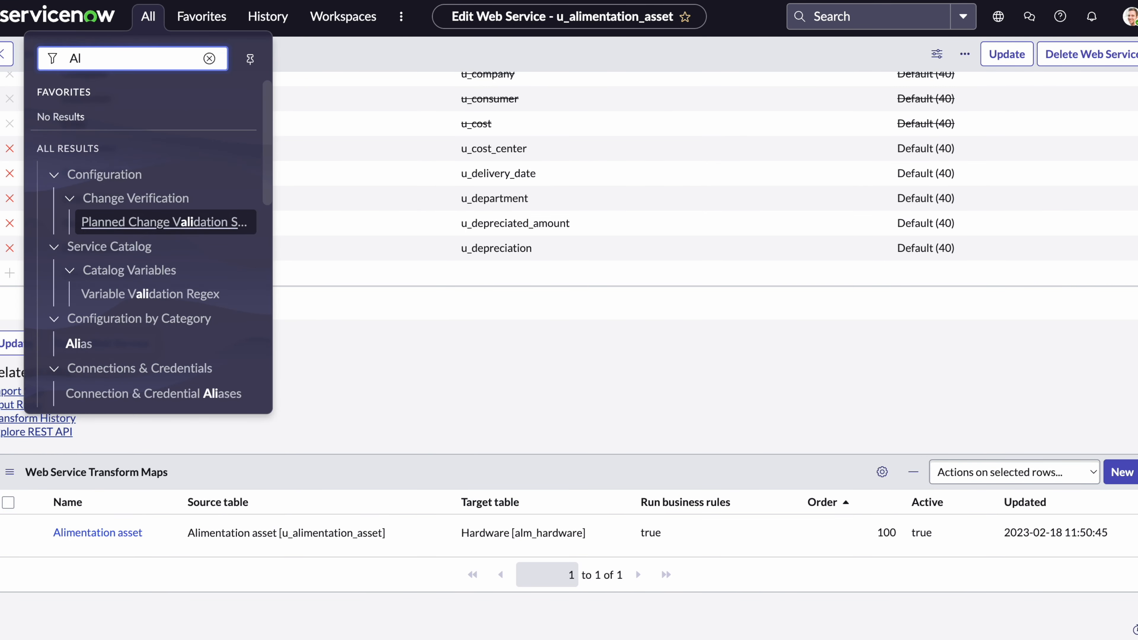
type("hard")
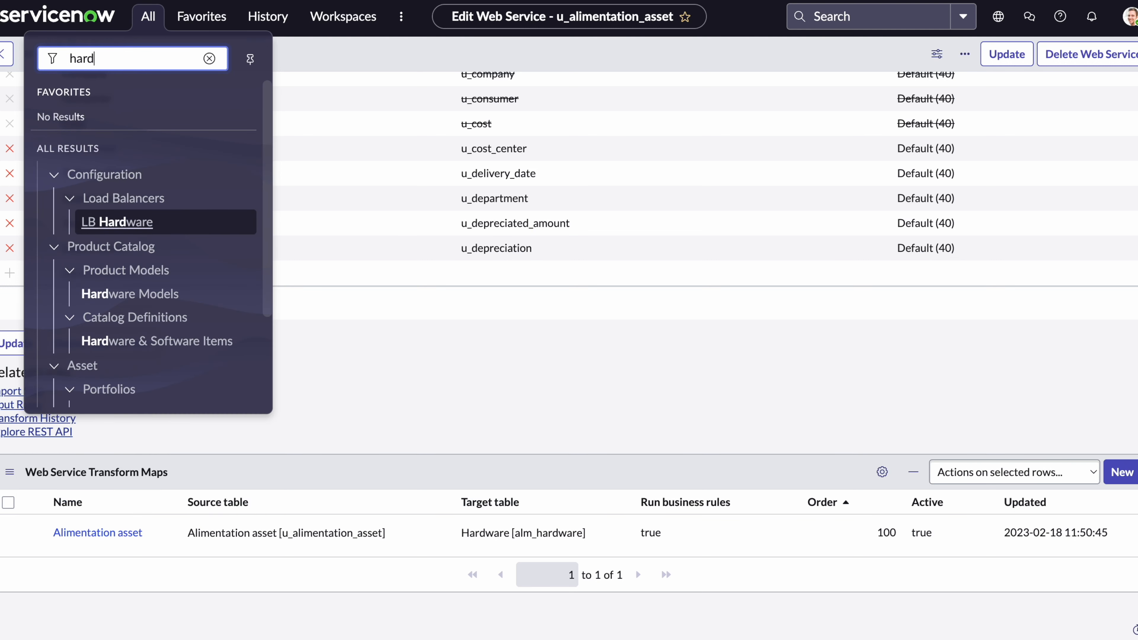
type("ware")
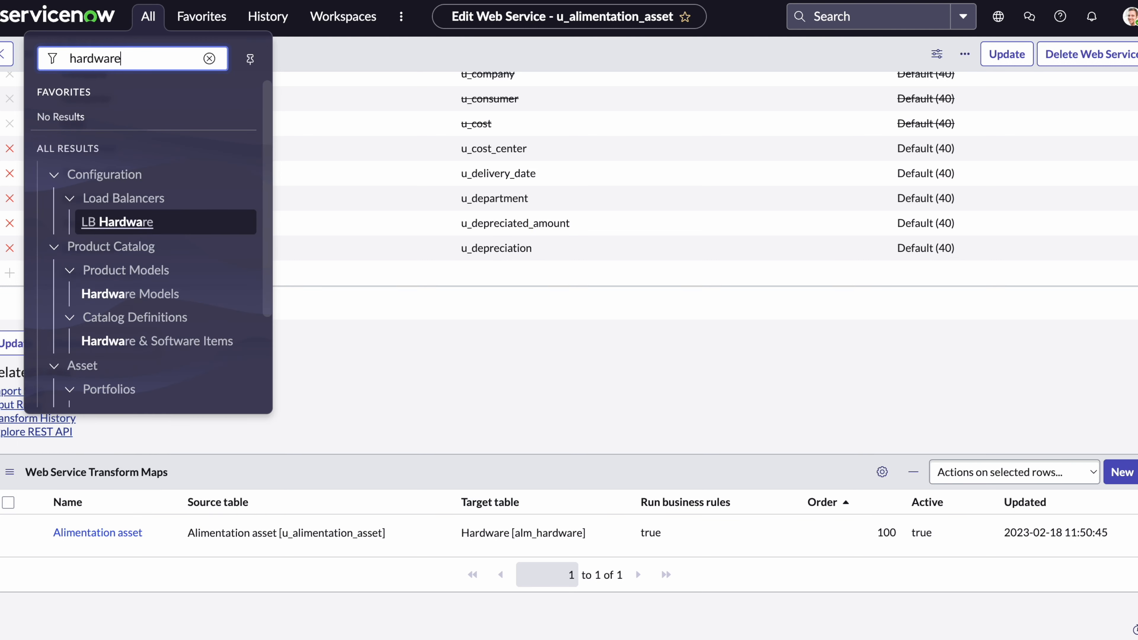
type(" ass")
key("Return")
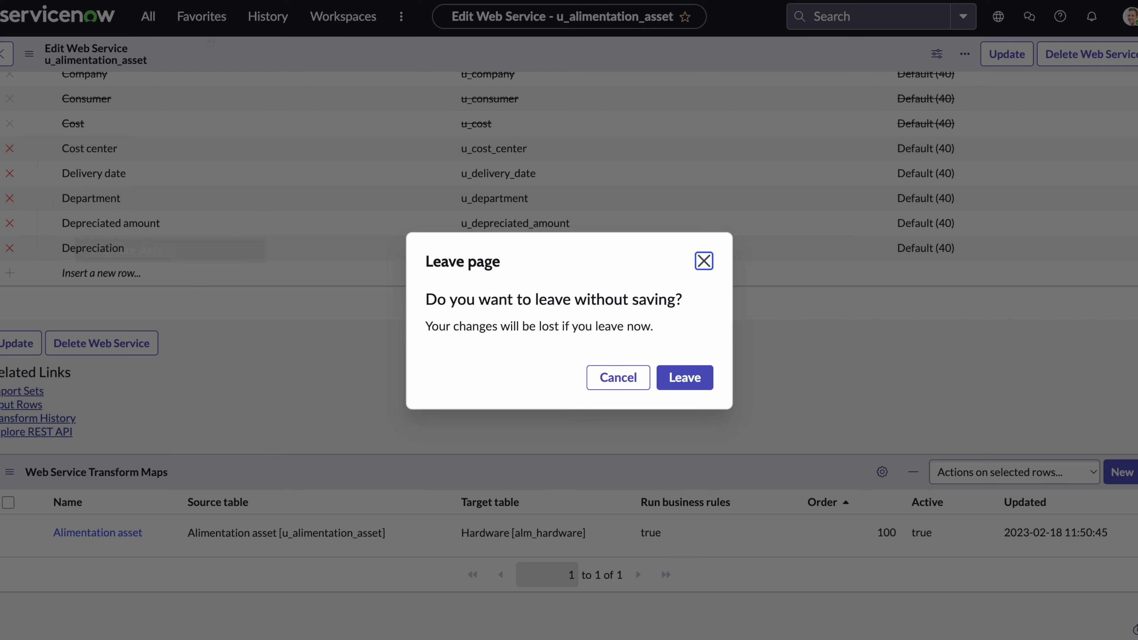
left_click(692, 376)
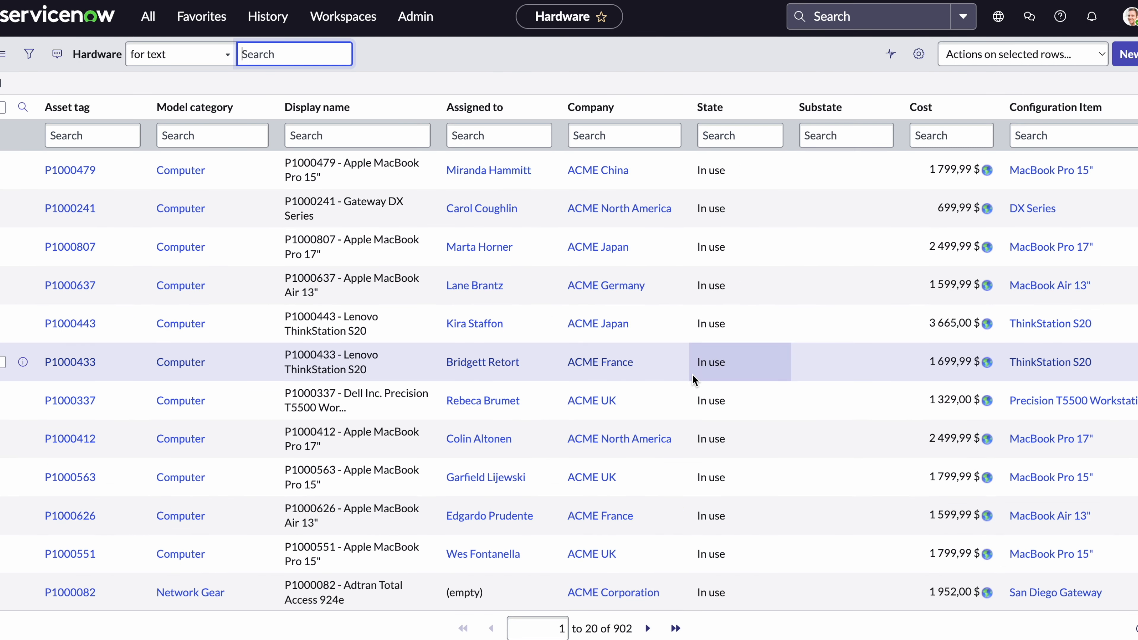
left_click(80, 176)
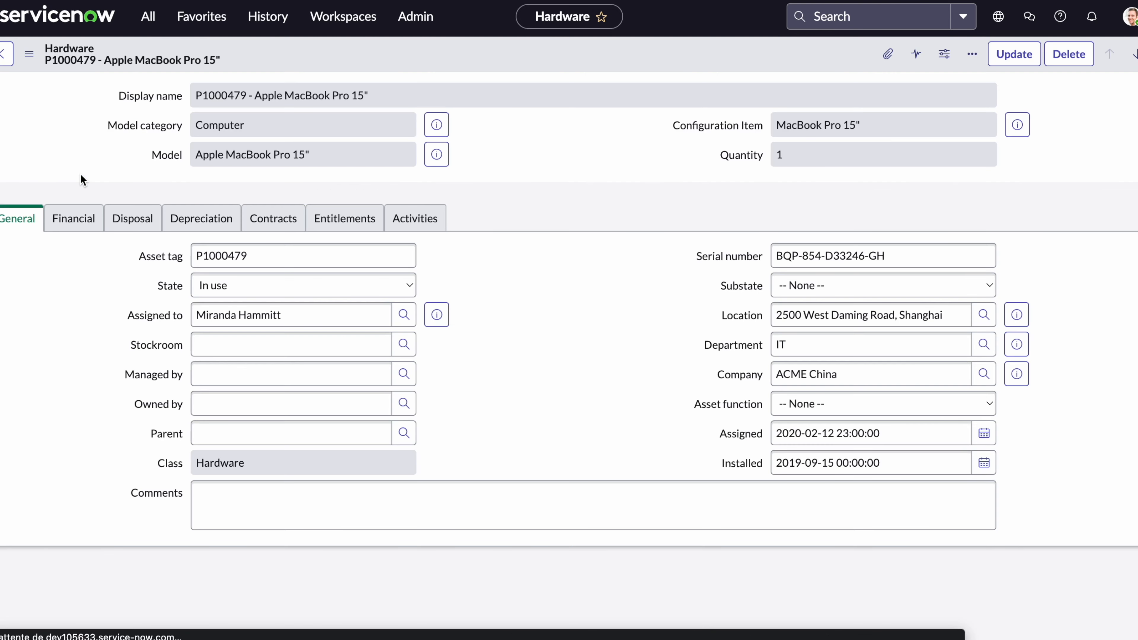
right_click(469, 54)
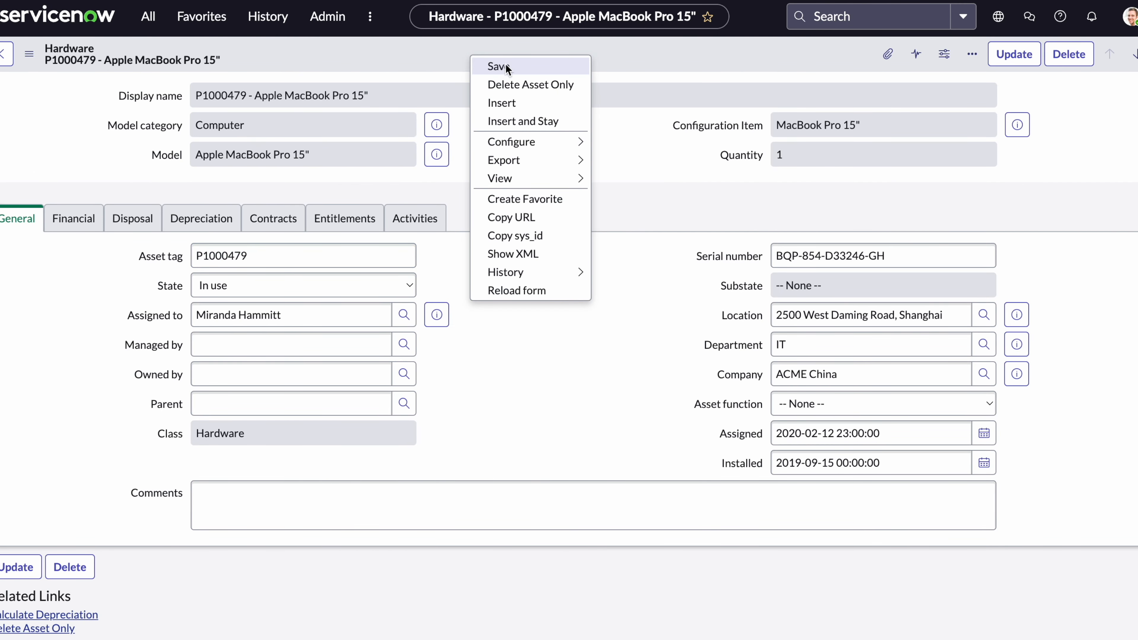
left_click(533, 235)
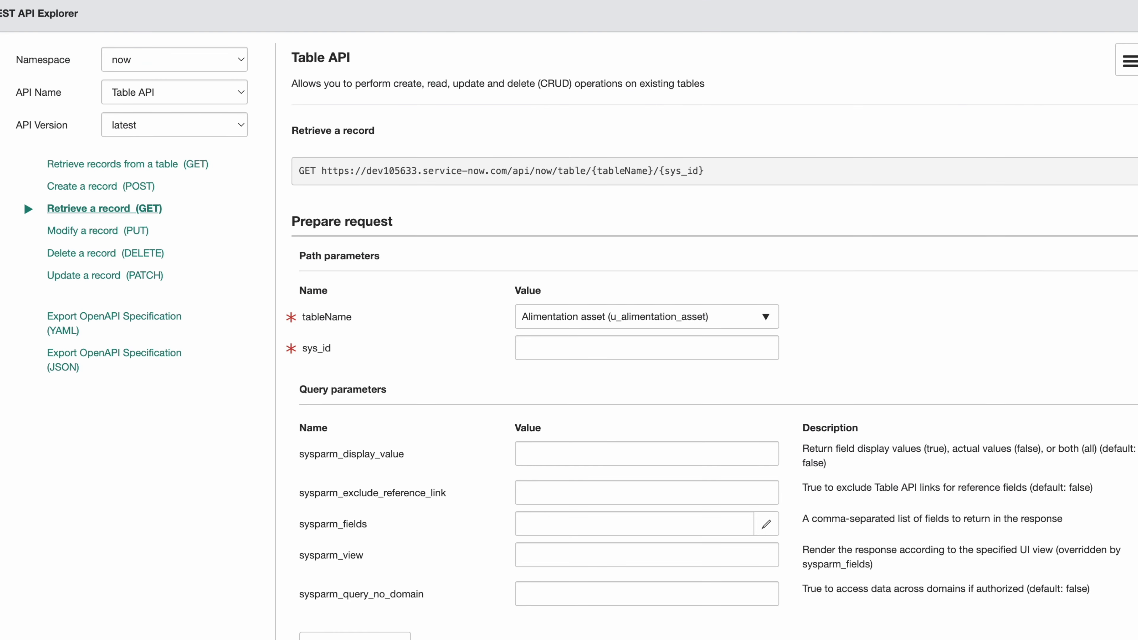
Paste the sys_id, set tableName to Hardware (alm_hardware) and send the GET request.
left_click(545, 354)
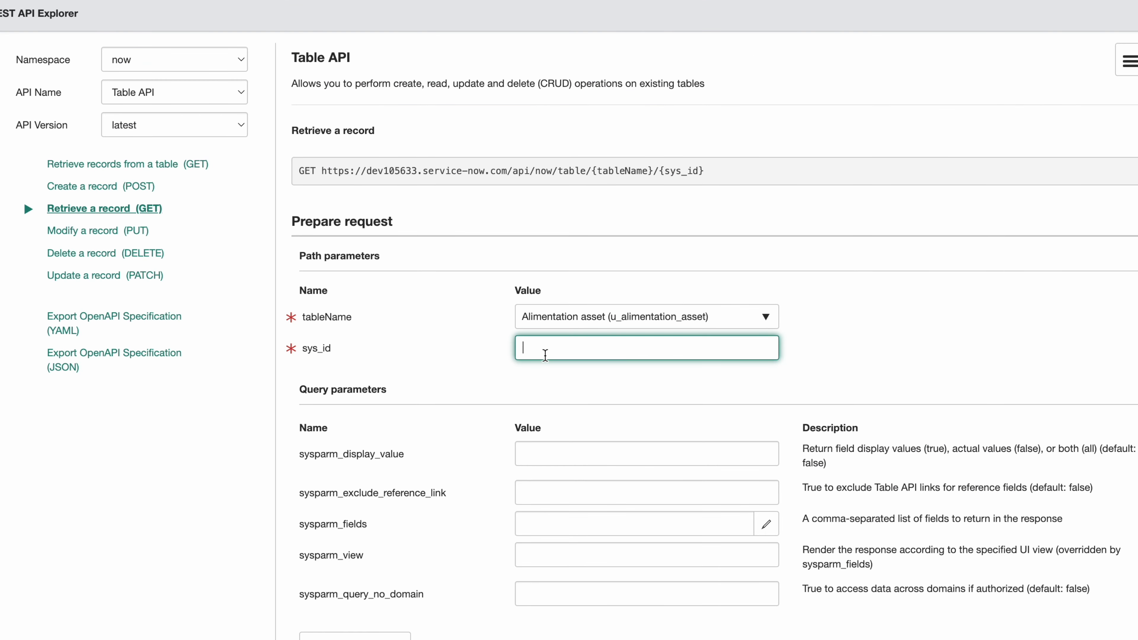
key("super+v")
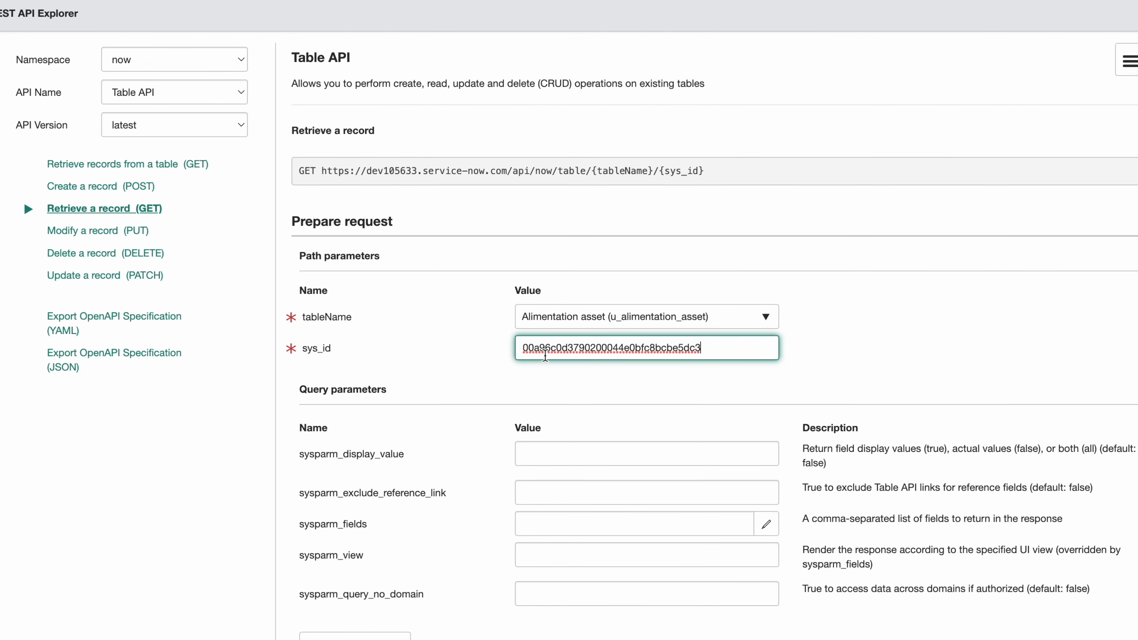
left_click(606, 318)
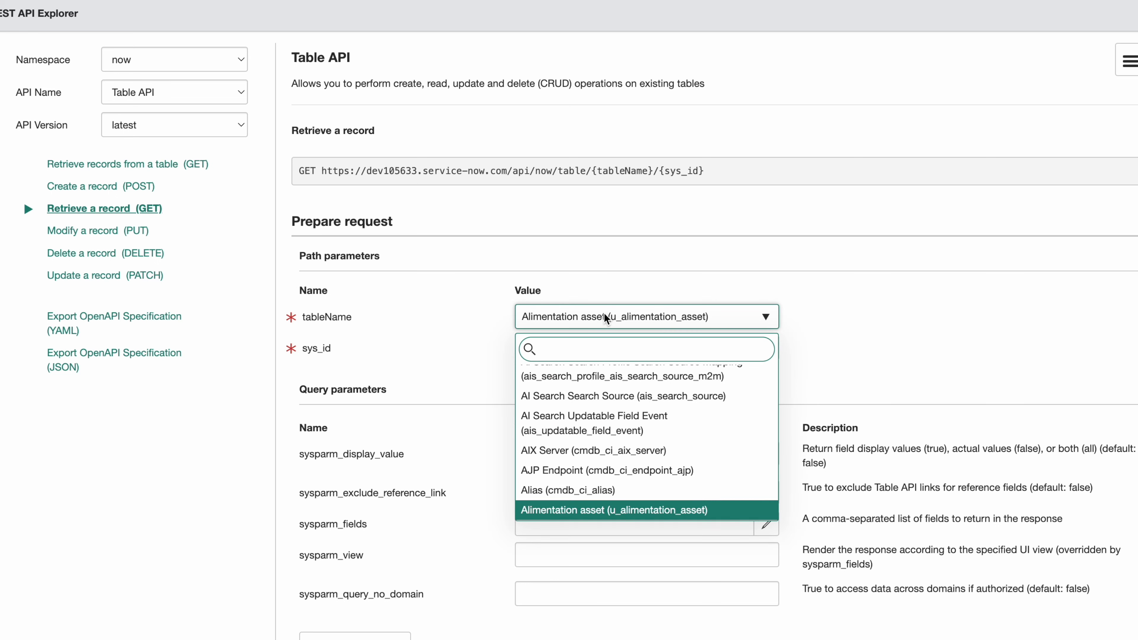
type("alm_h")
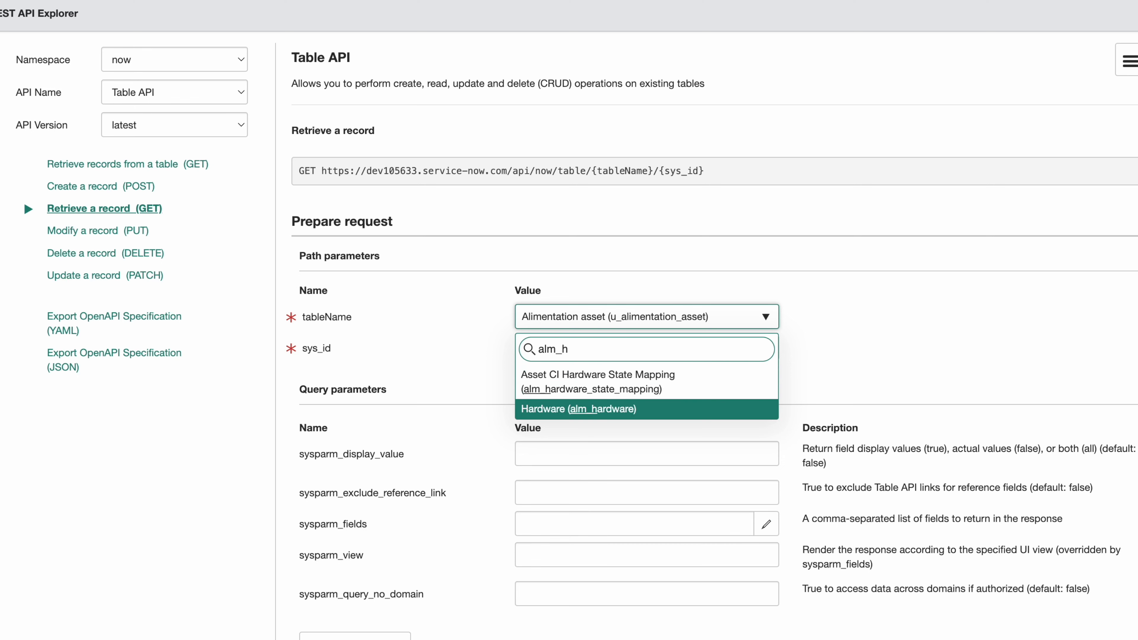
left_click(693, 411)
scroll(628, 417, "down", 5)
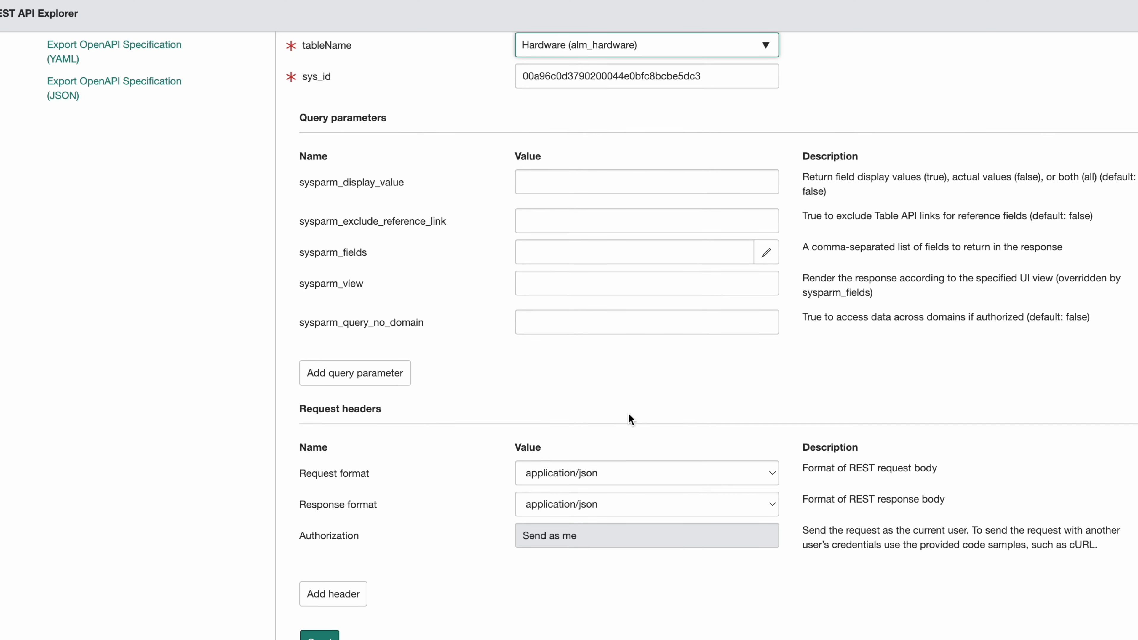
scroll(629, 418, "down", 2)
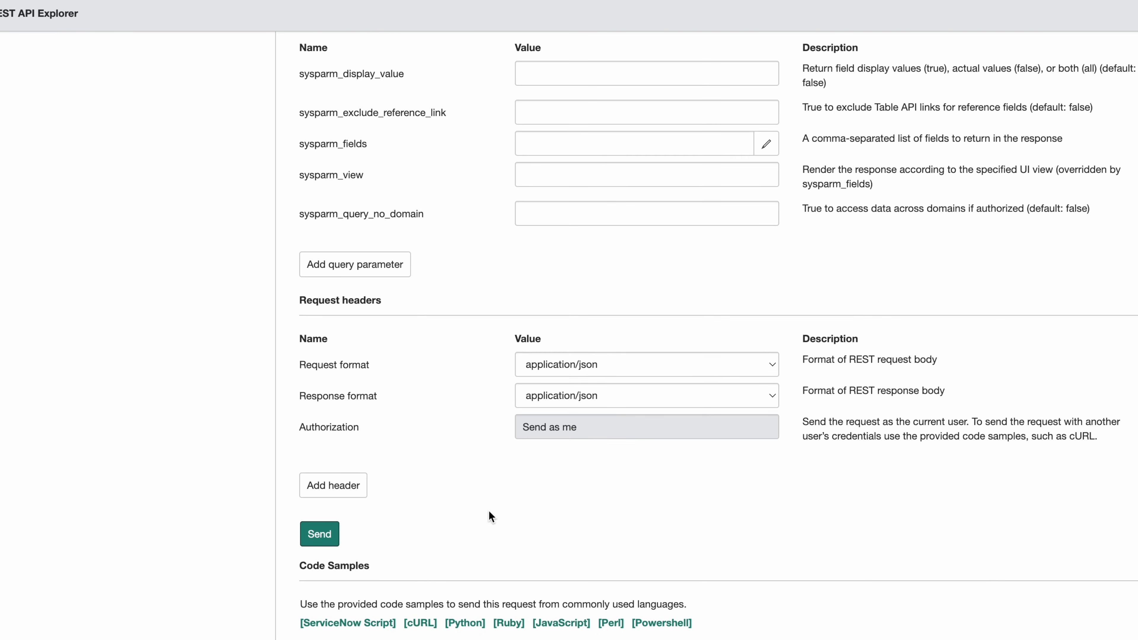
left_click(329, 543)
Review the MacBook Pro JSON response body, then select the request's GET URL.
scroll(495, 521, "down", 7)
scroll(495, 521, "down", 15)
scroll(496, 521, "down", 10)
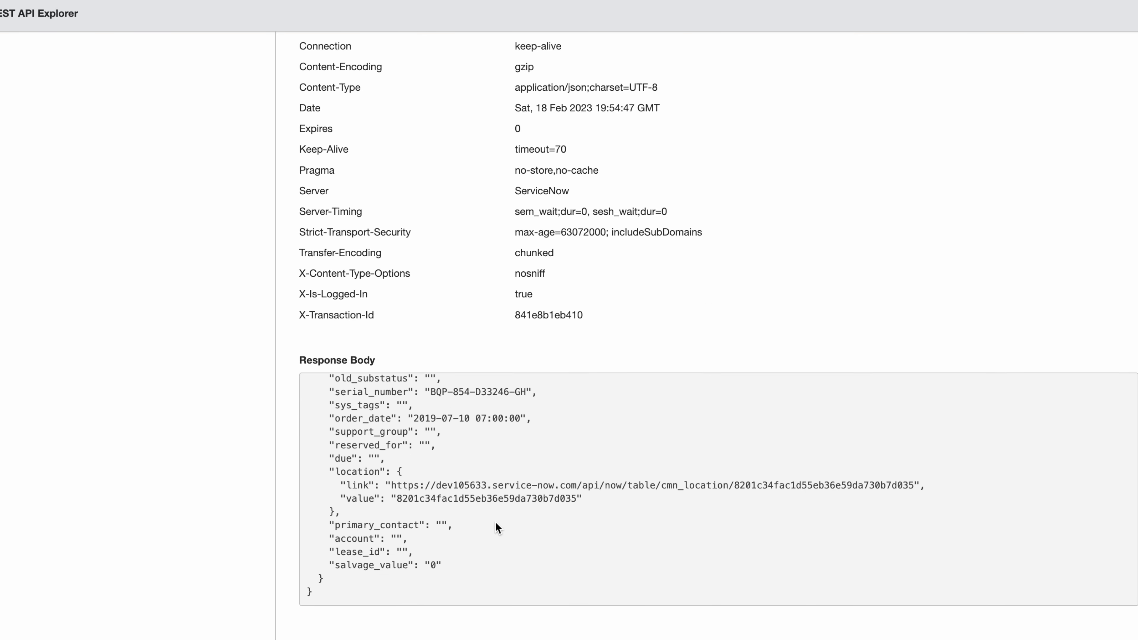
scroll(495, 521, "up", 10)
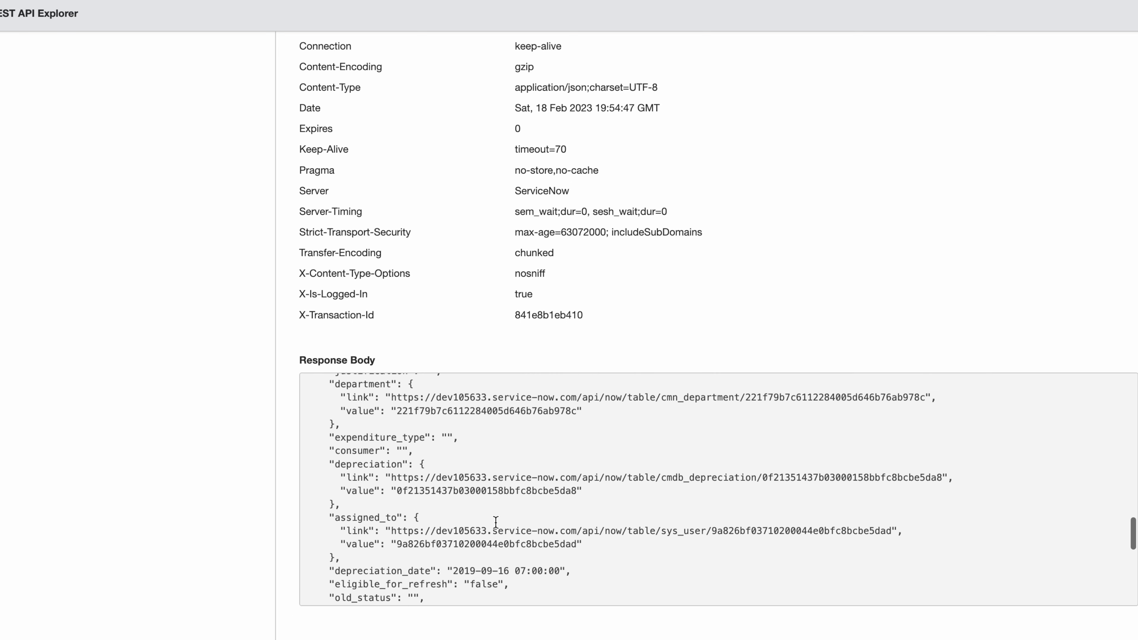
scroll(495, 521, "up", 10)
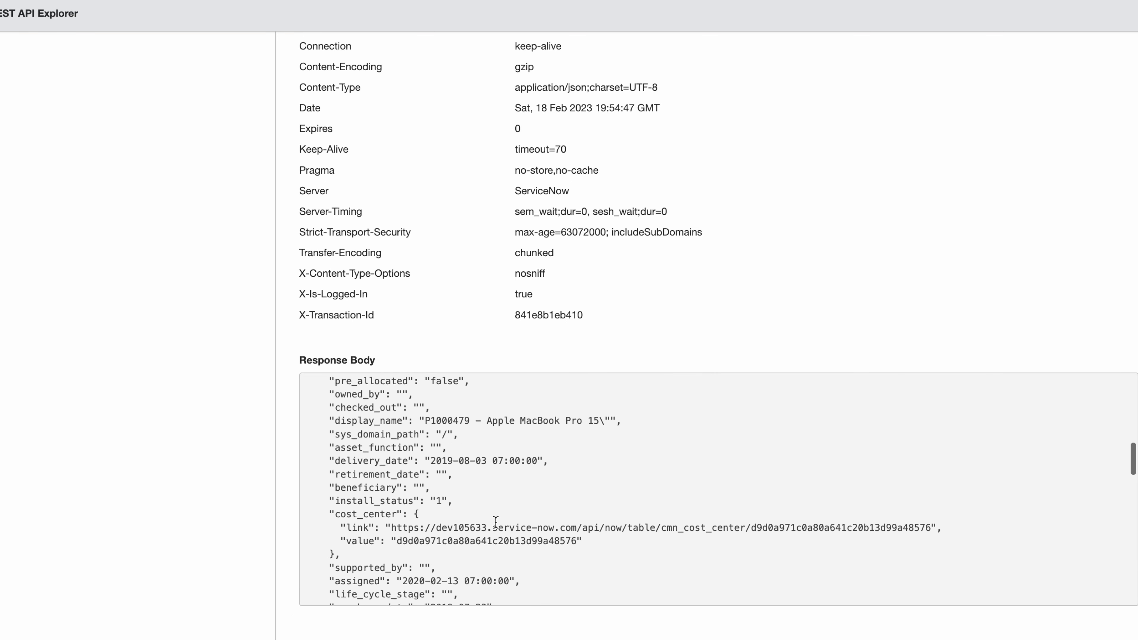
scroll(495, 521, "up", 10)
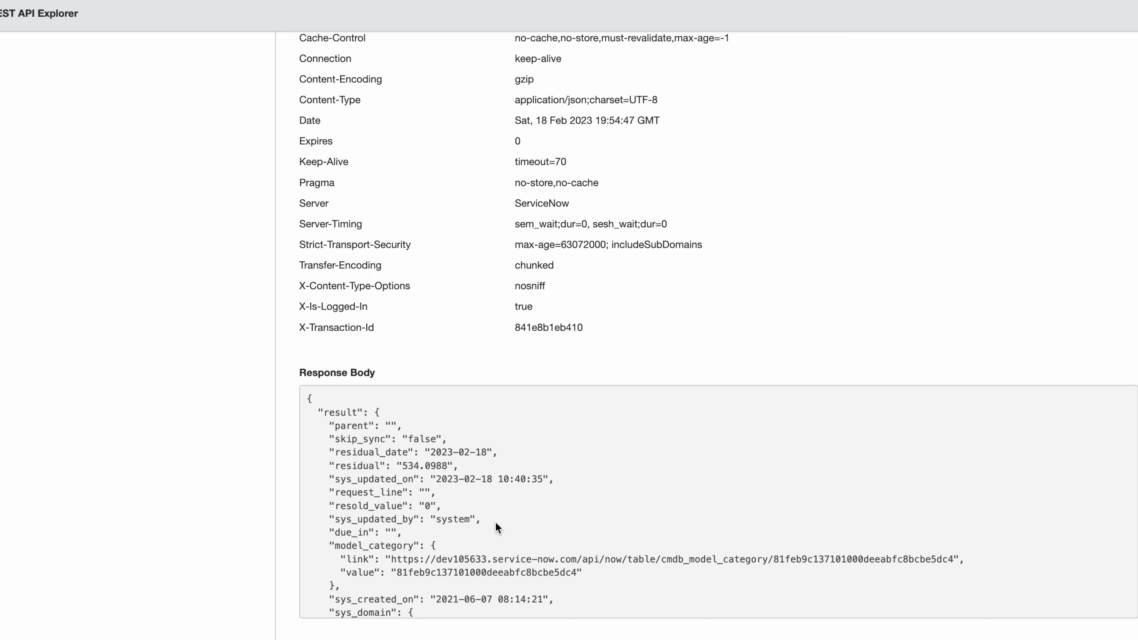
scroll(495, 523, "down", 3)
scroll(495, 523, "up", 3)
scroll(518, 332, "up", 10)
scroll(520, 330, "up", 20)
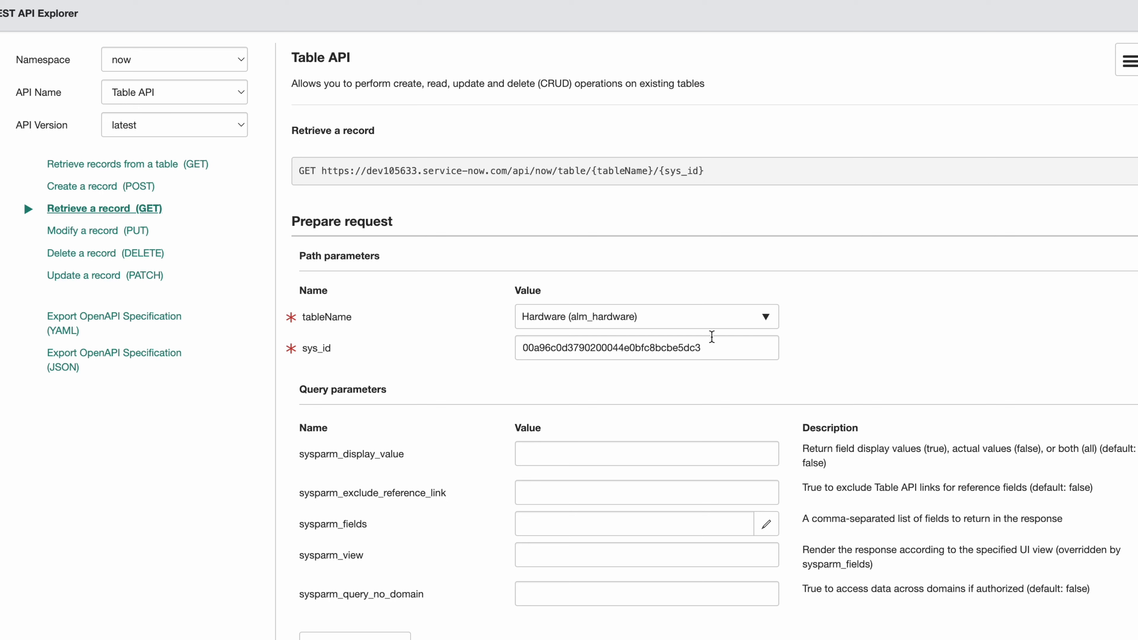
left_click_drag(715, 180, 299, 169)
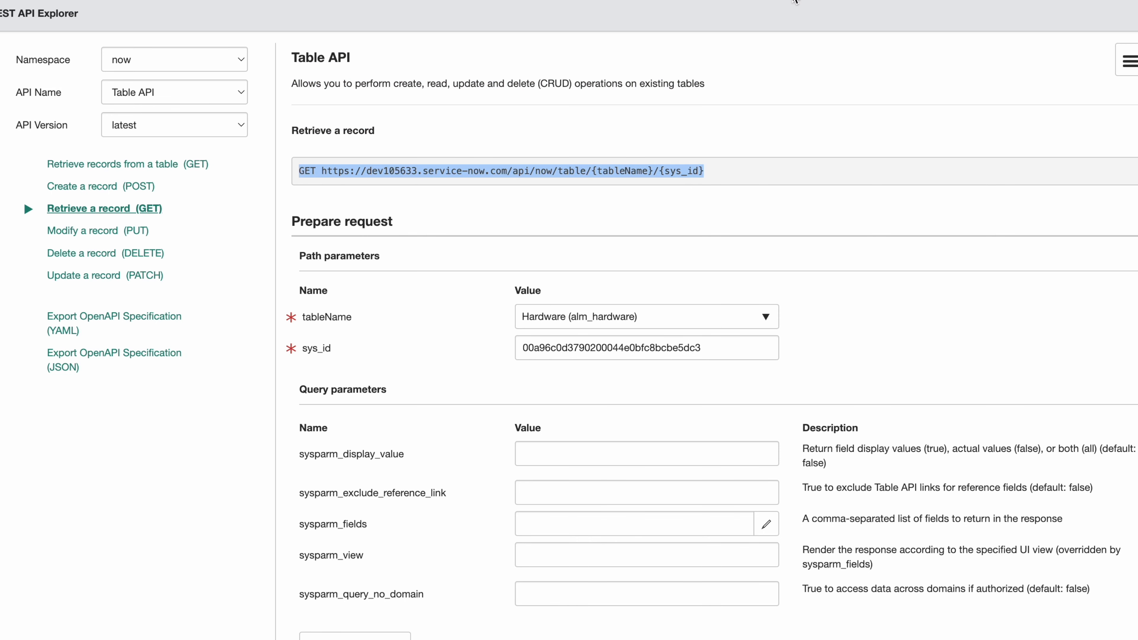
Point Postman's GET at the Table API URL for alm_hardware, removing the {sys_id} placeholder.
key("super+Tab")
left_click(514, 127)
key("super+v")
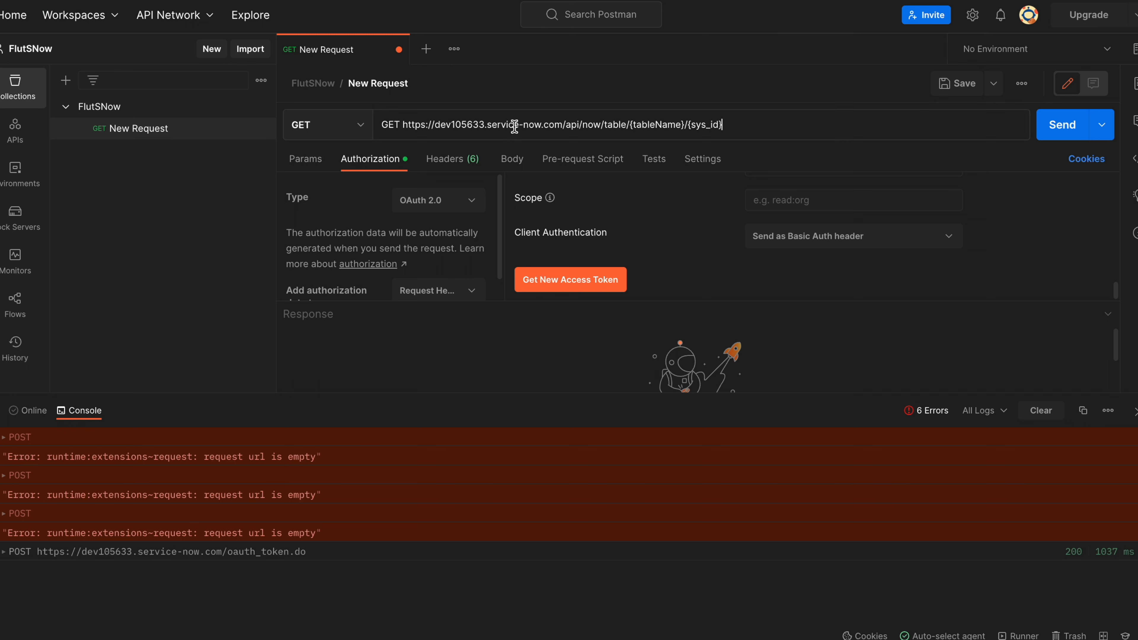
left_click_drag(630, 125, 683, 130)
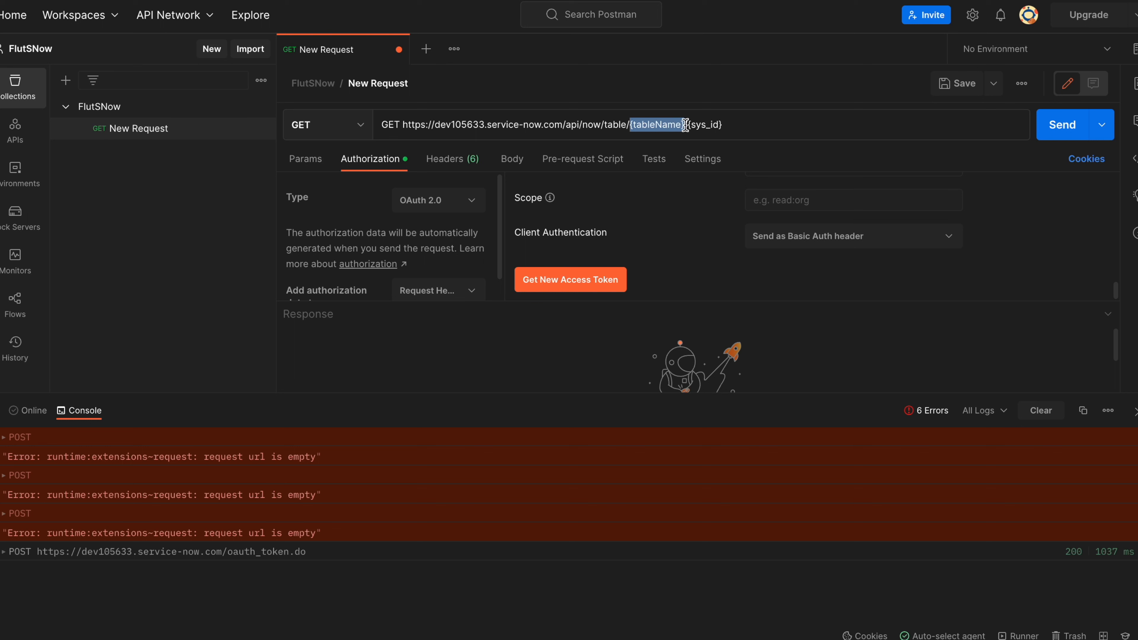
type("alm_")
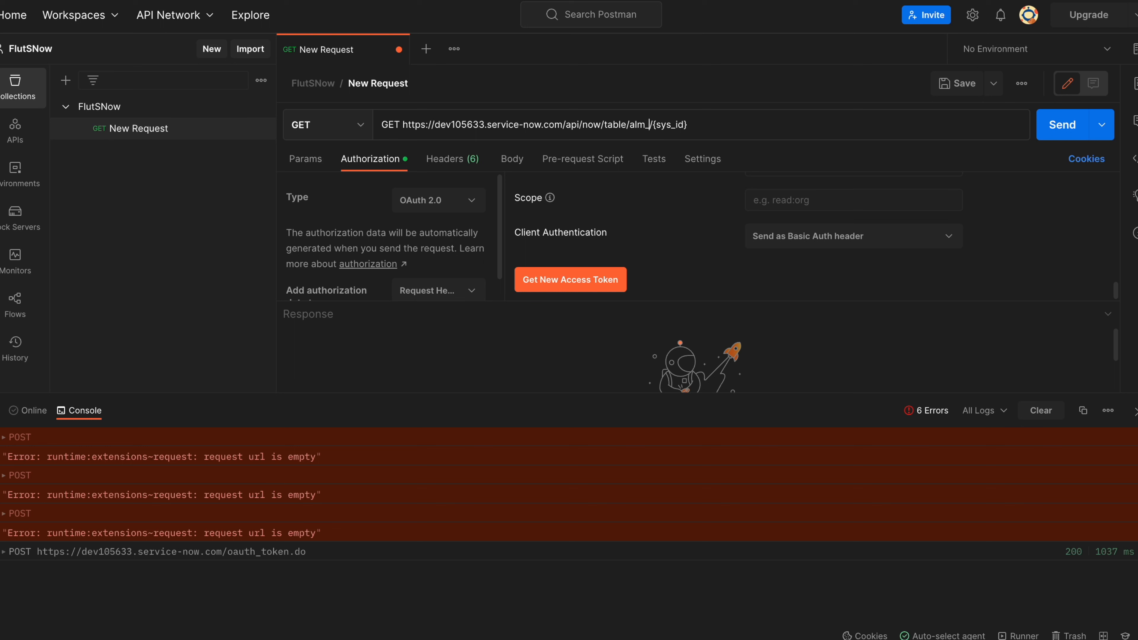
type("hardware")
left_click(748, 124)
key("BackSpace")
key("BackSpace")
key("BackSpace")
key("BackSpace")
key("BackSpace")
key("BackSpace")
key("BackSpace")
key("BackSpace")
Copy the sys_id of hardware record P1000479 from its form header context menu.
key("super+Tab")
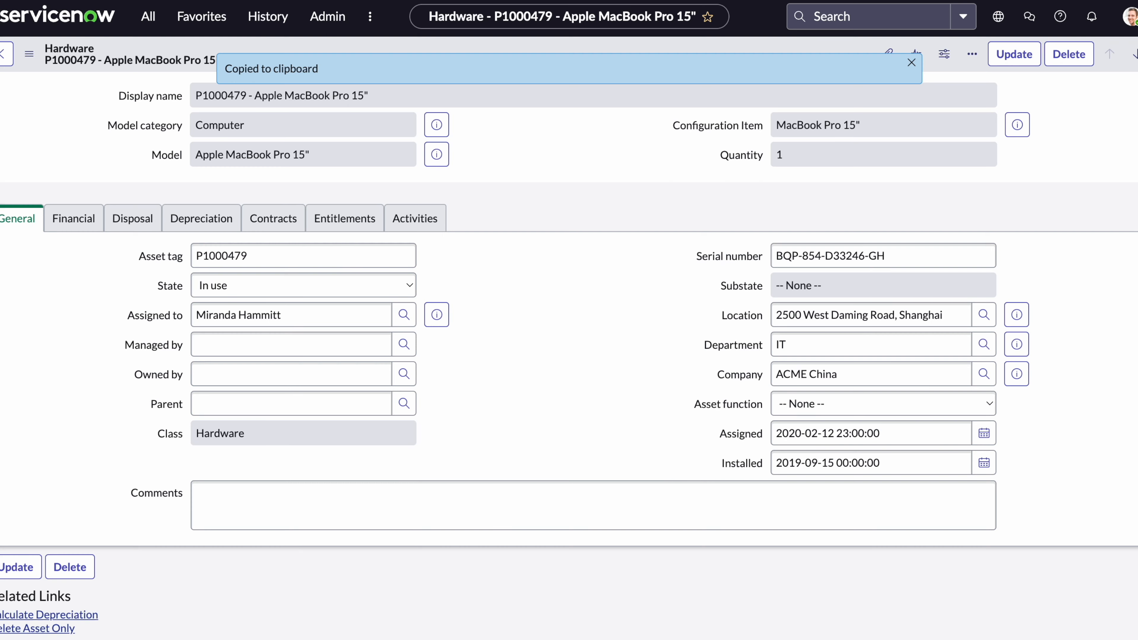
right_click(519, 49)
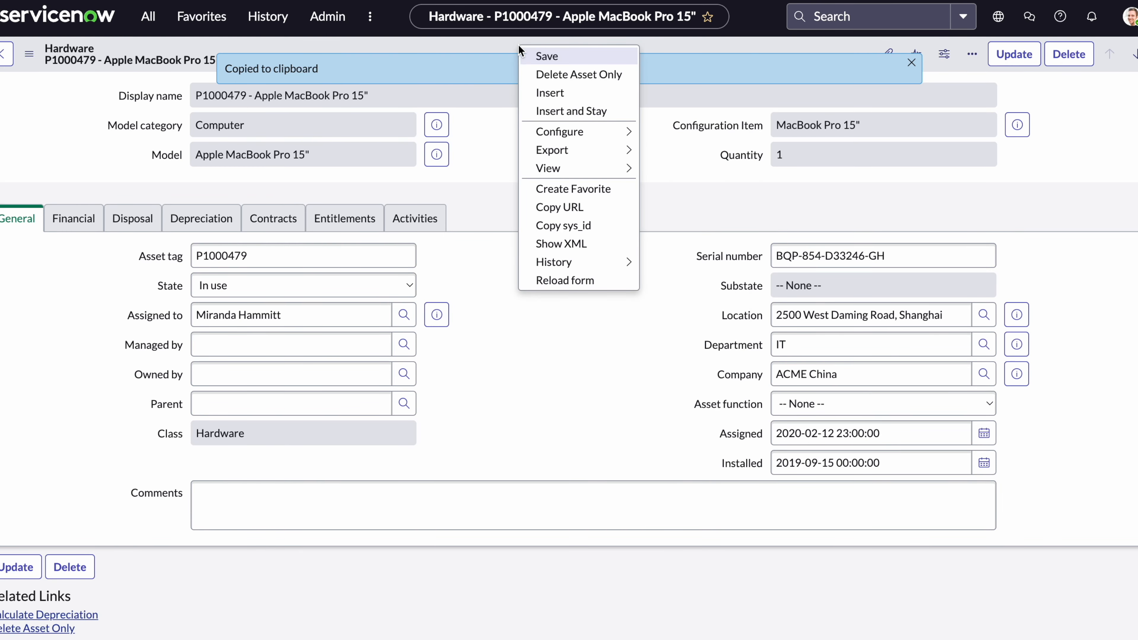
left_click(598, 223)
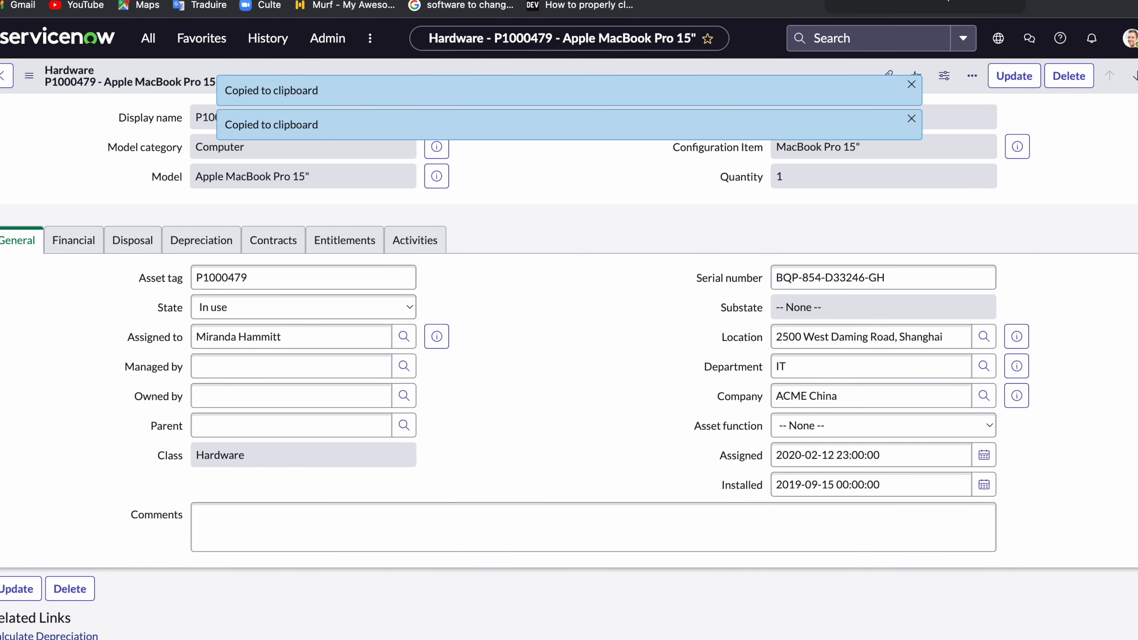
Append the copied sys_id to the end of Postman's alm_hardware GET URL.
key("super+Tab")
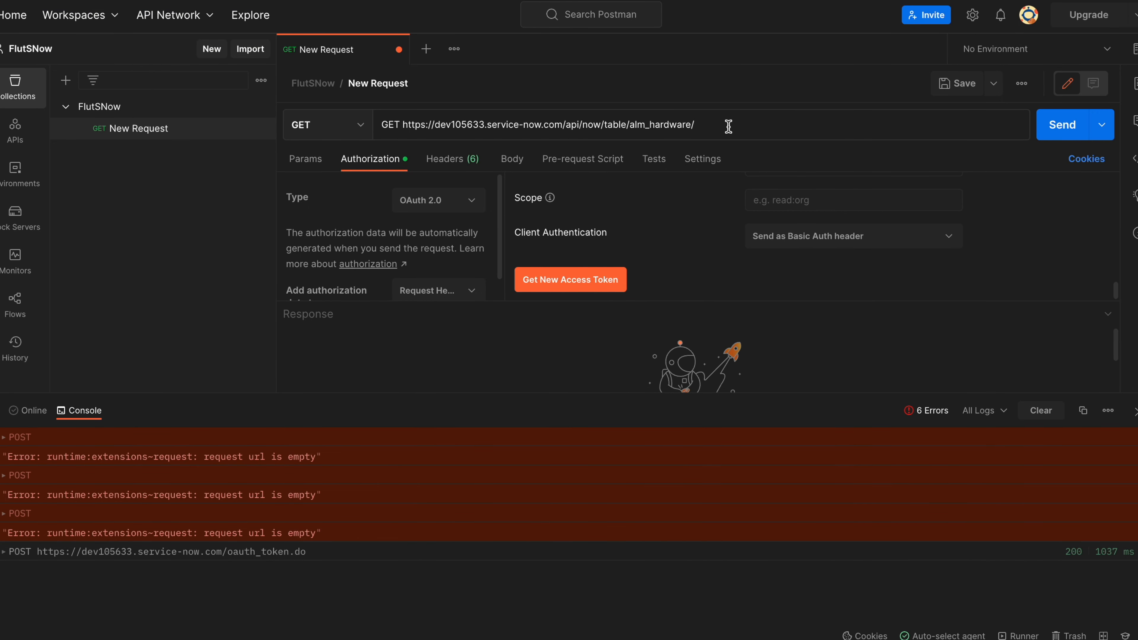
key("super+v")
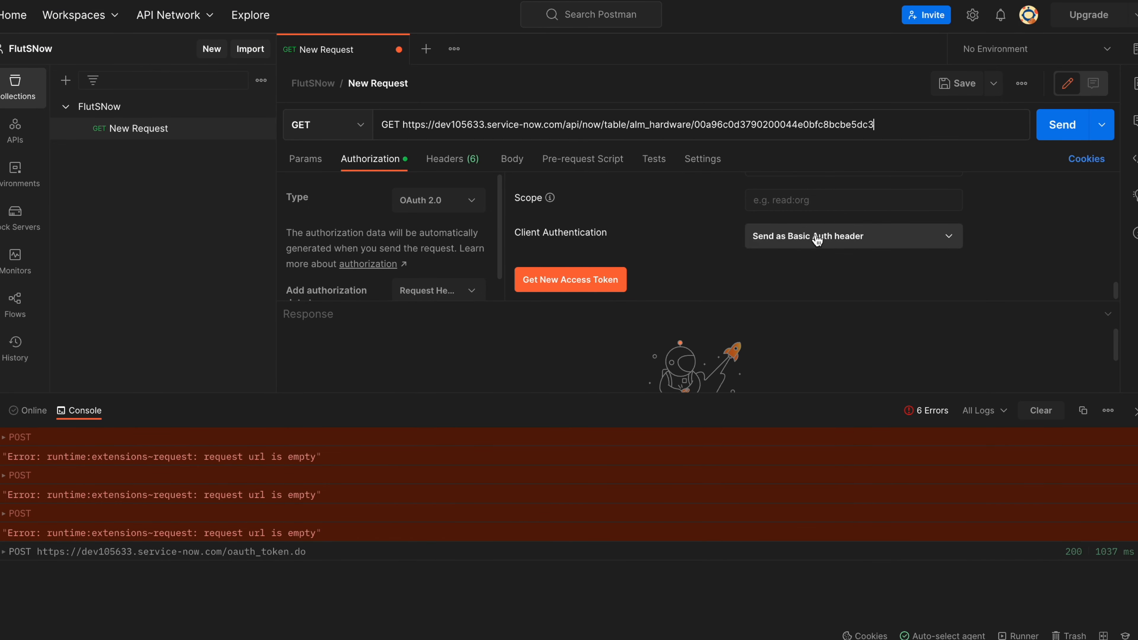
scroll(786, 278, "up", 5)
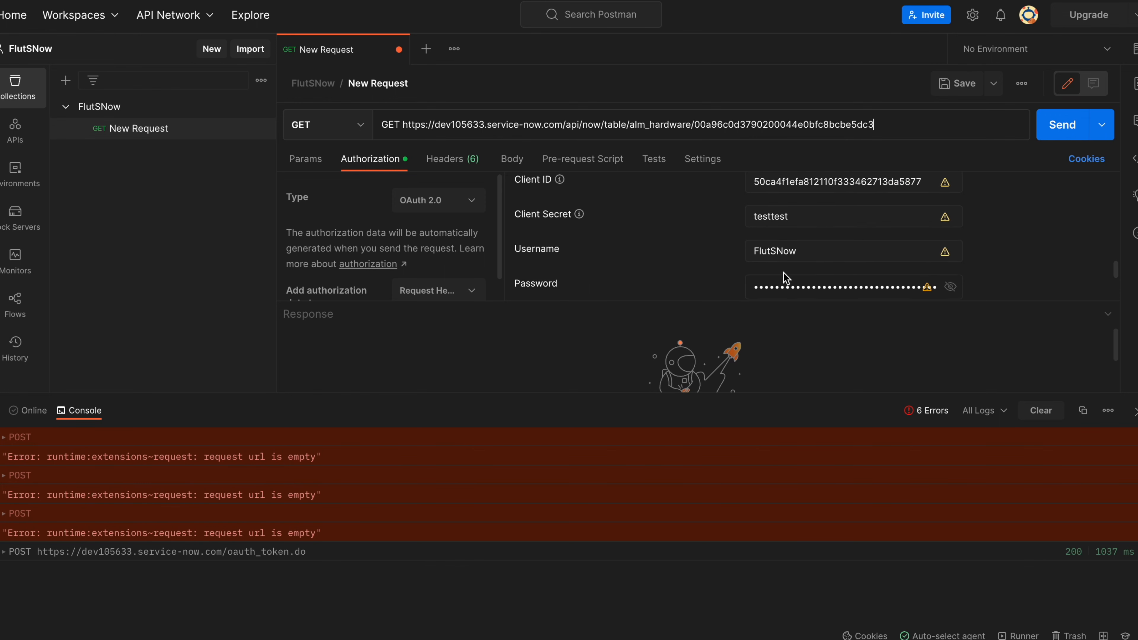
scroll(783, 273, "up", 3)
scroll(783, 273, "down", 3)
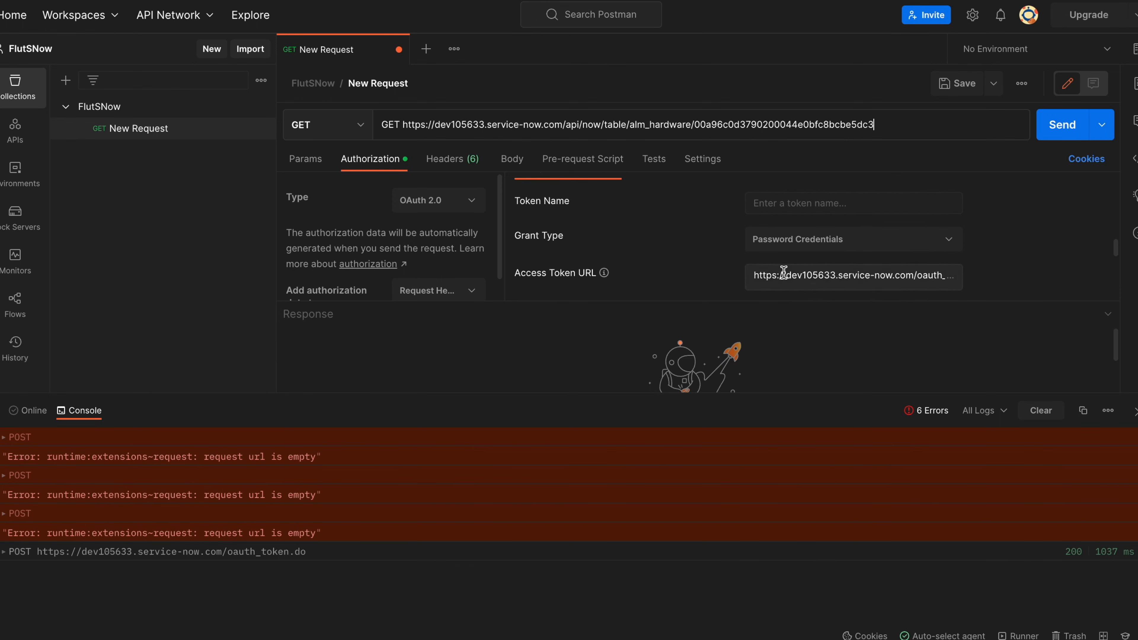
scroll(839, 208, "up", 5)
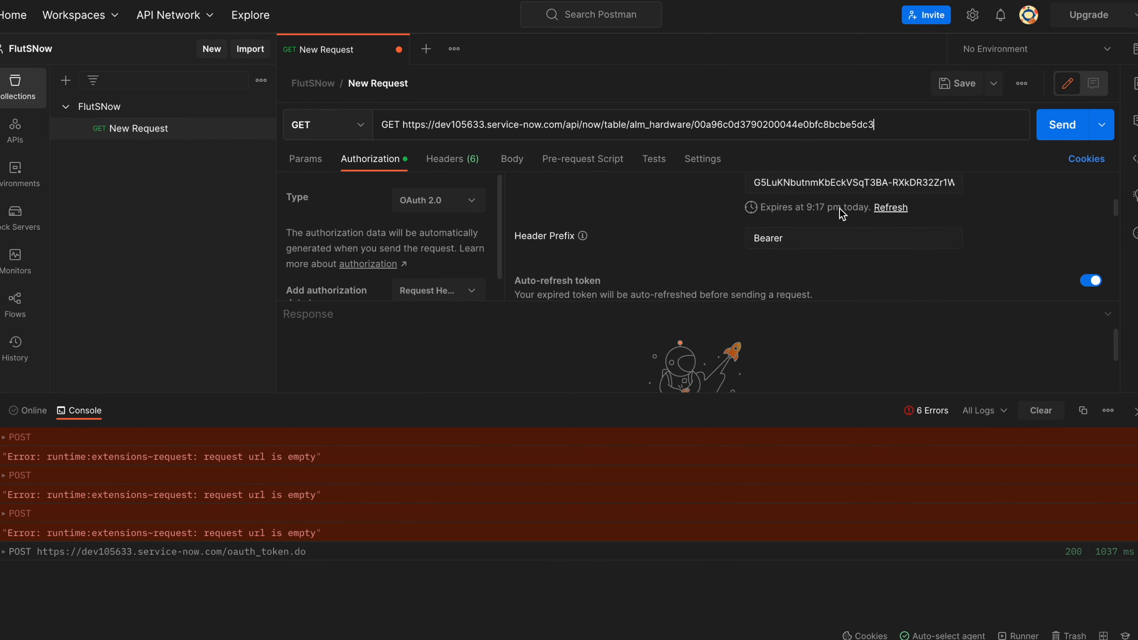
scroll(839, 209, "up", 2)
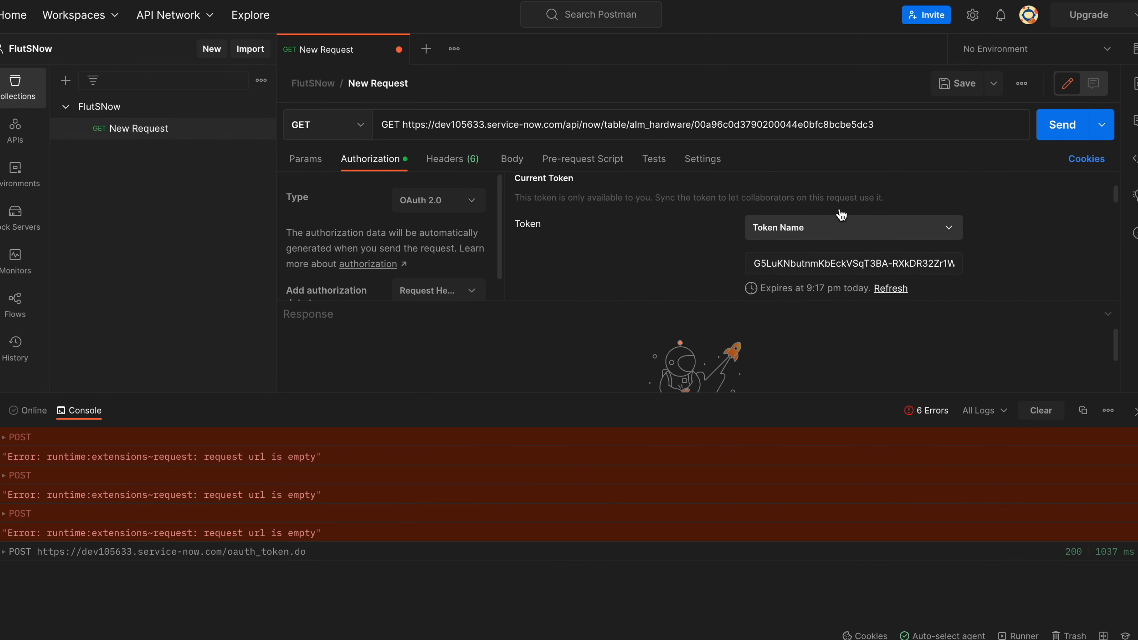
Delete the current OAuth access token and resend, getting 401 Unauthorized: User Not Authenticated.
left_click(880, 272)
key("ctrl+a")
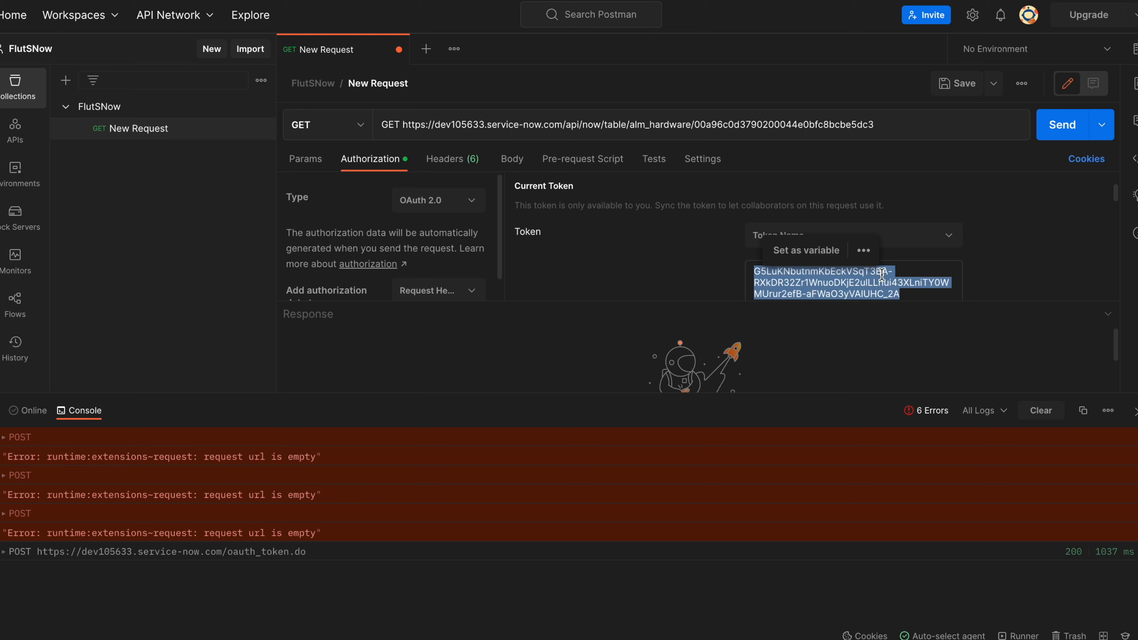
key("BackSpace")
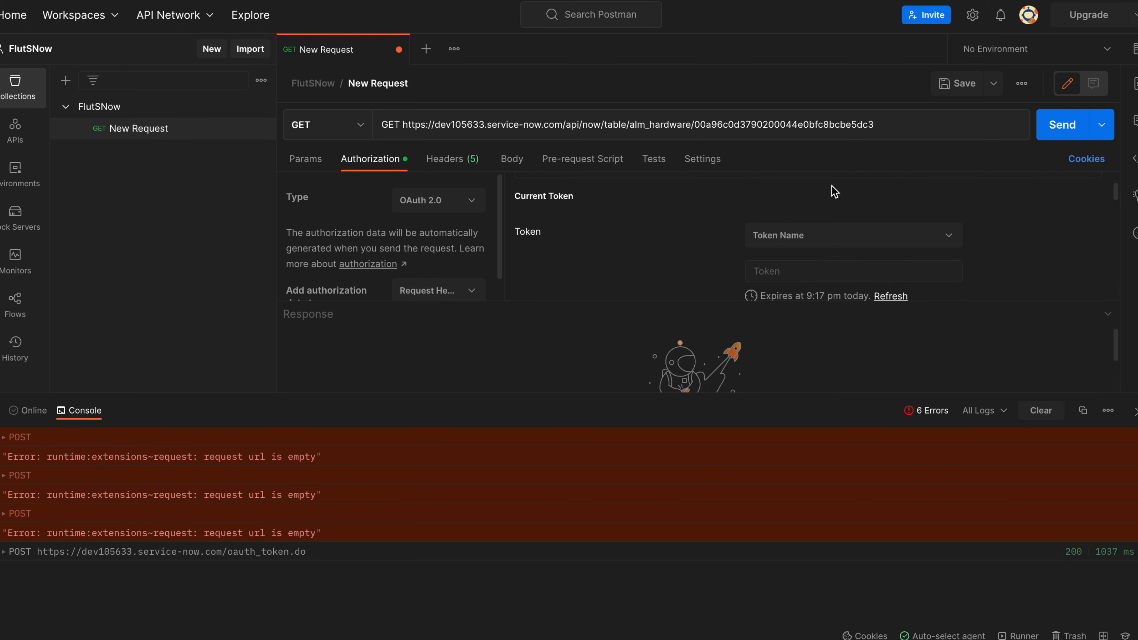
left_click(1059, 125)
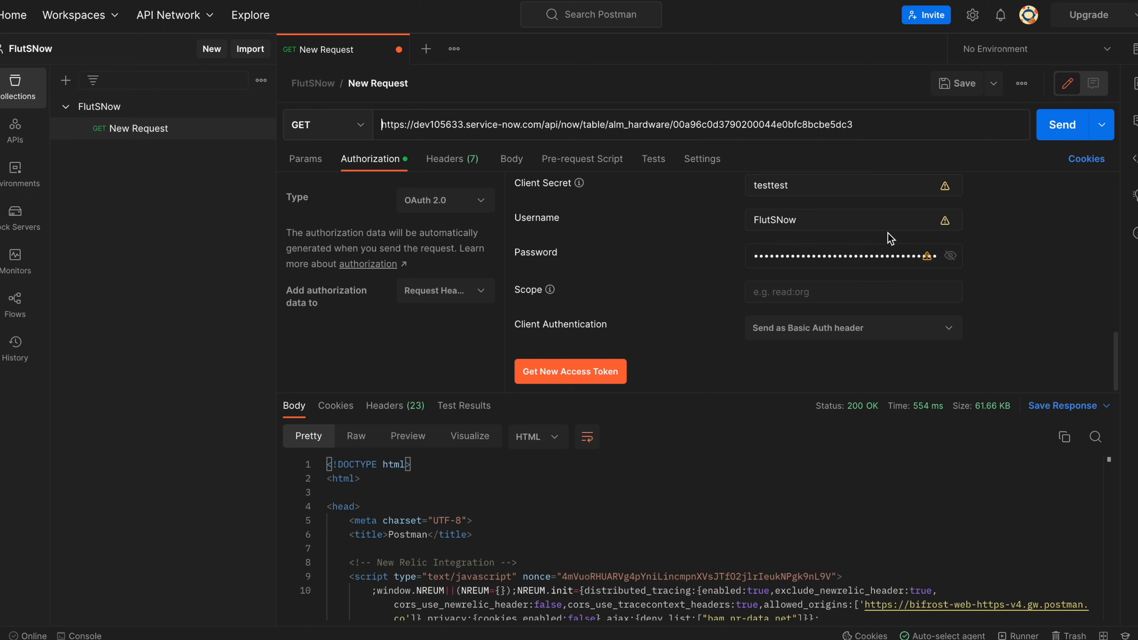
scroll(891, 239, "down", 6)
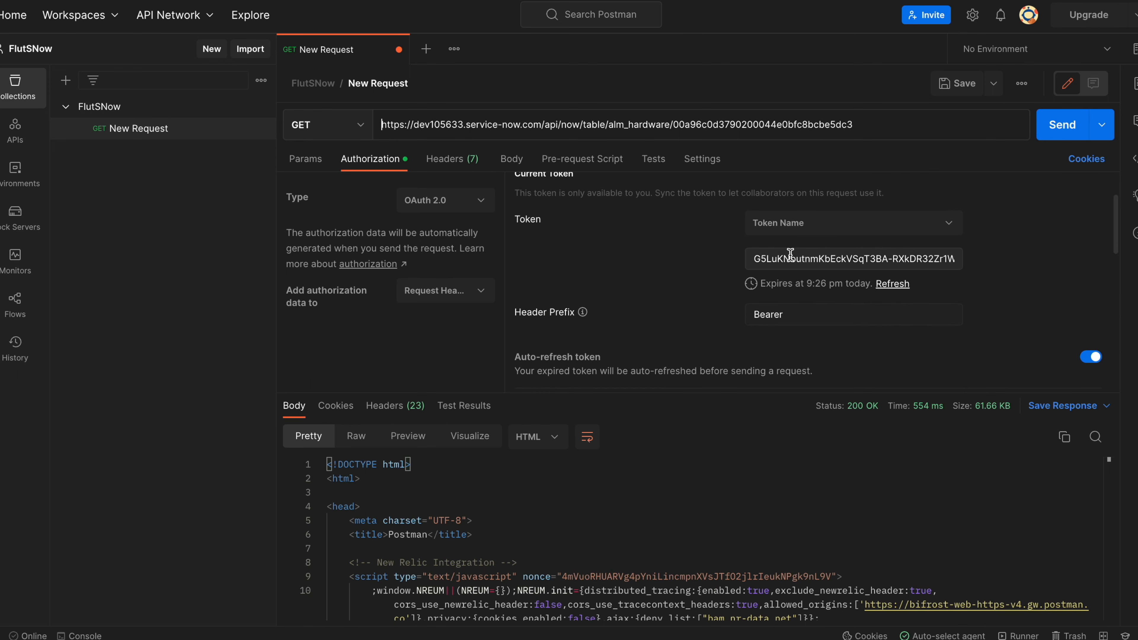
triple_click(761, 259)
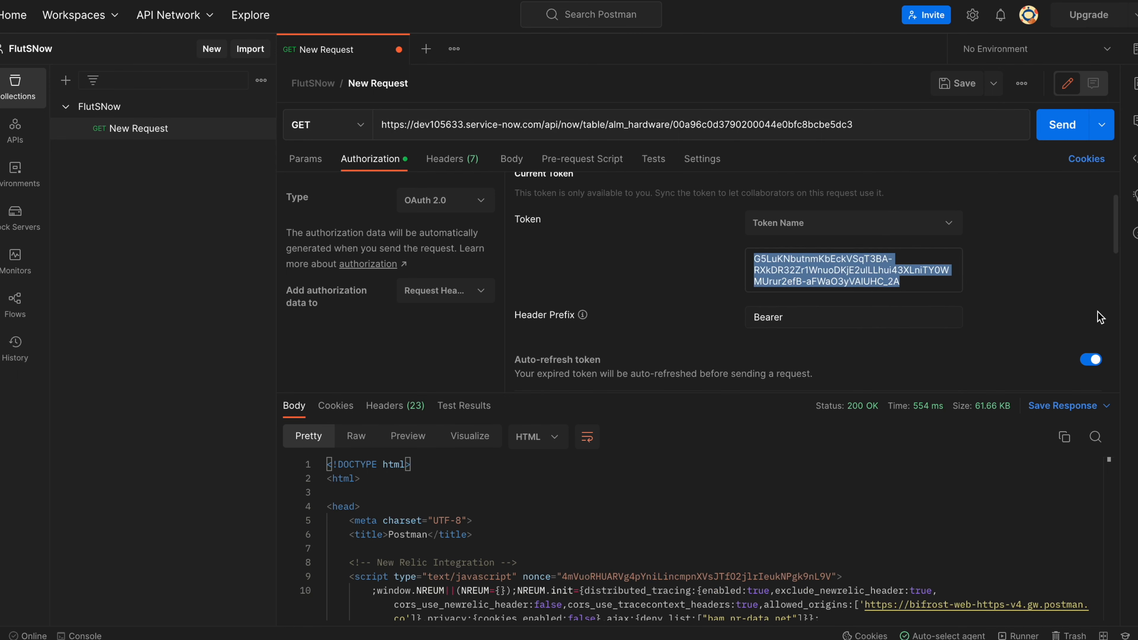
key("BackSpace")
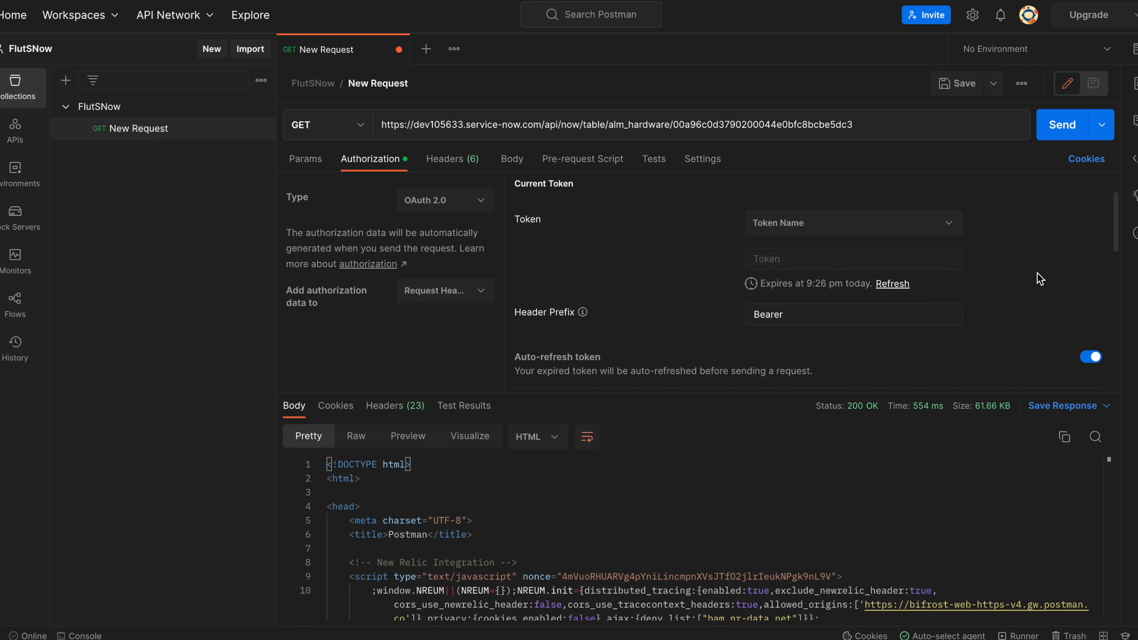
left_click(1058, 135)
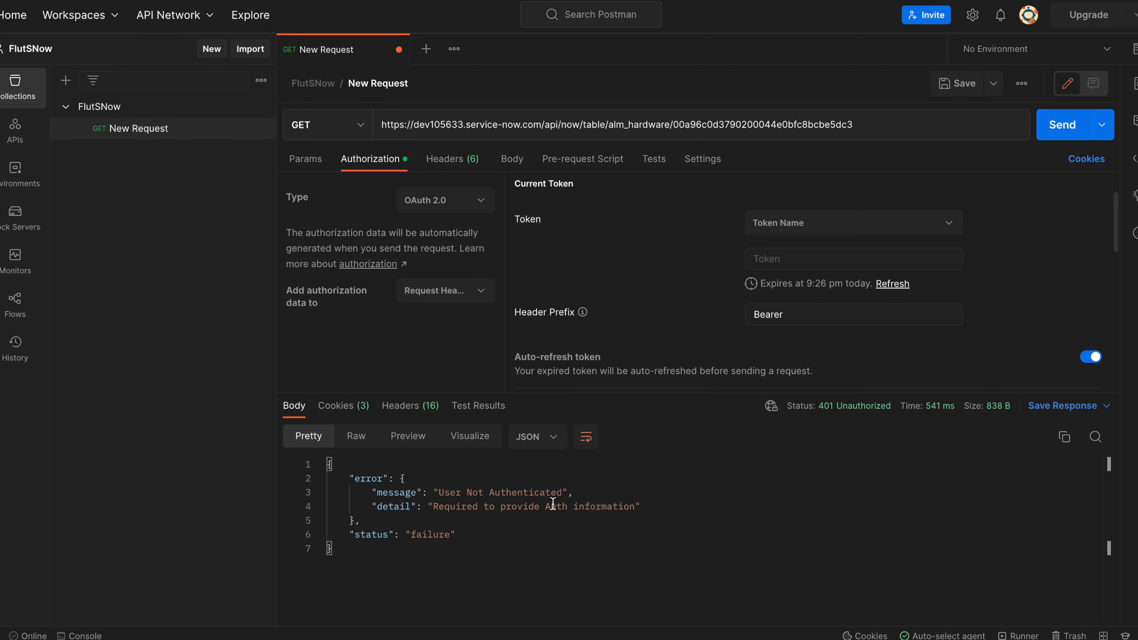
scroll(647, 271, "down", 2)
scroll(647, 271, "down", 8)
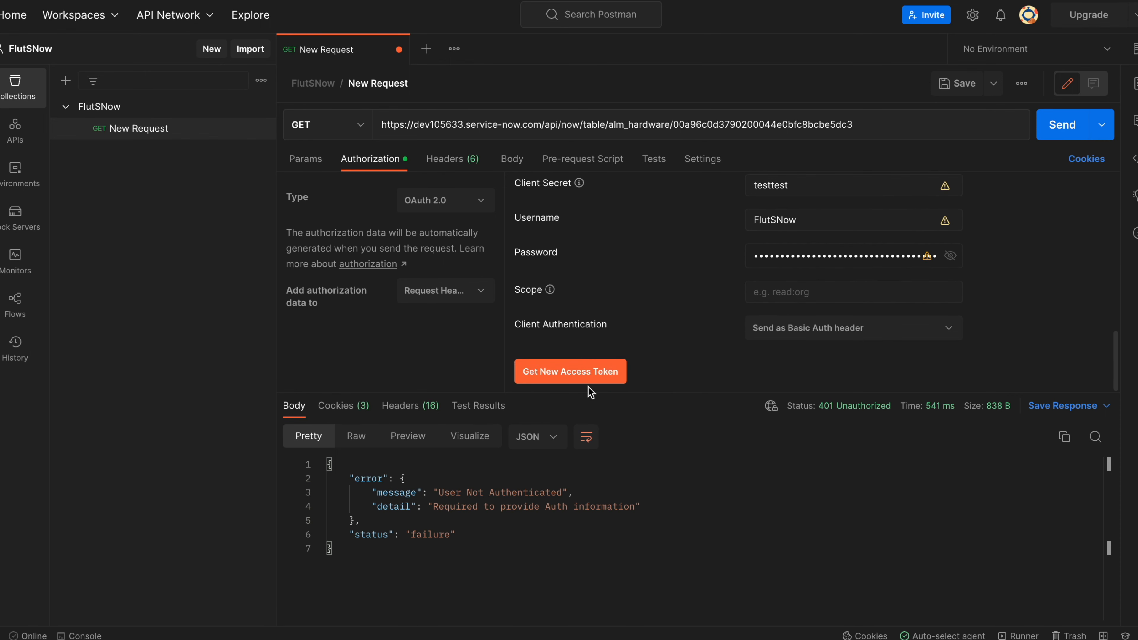
Get and use a new OAuth access token, then resend the GET for a 200 OK JSON response.
left_click(580, 375)
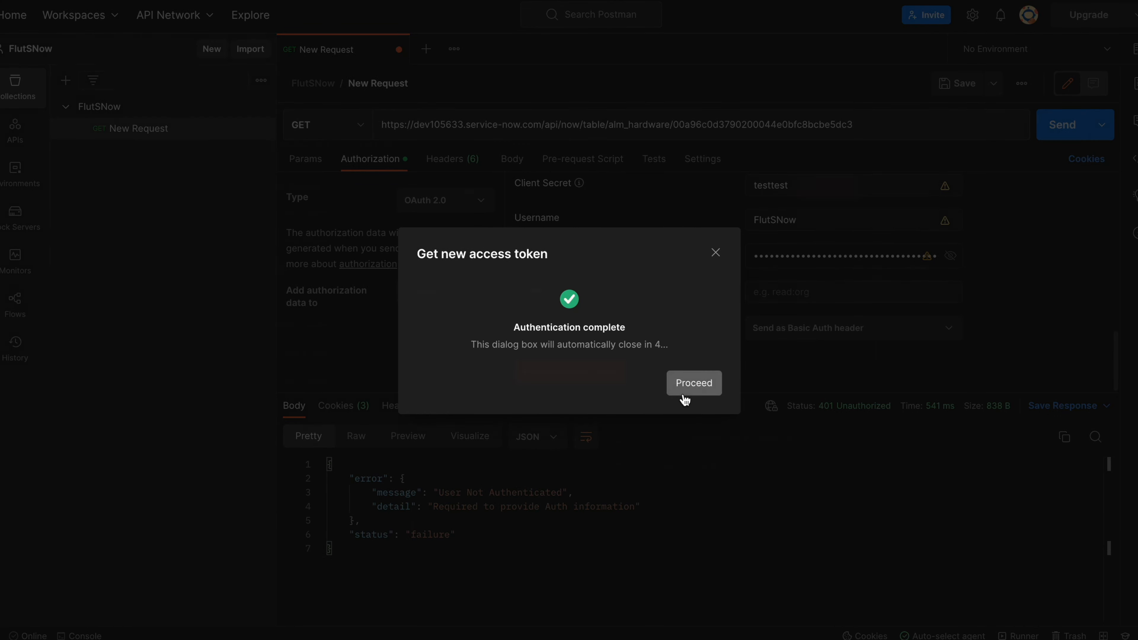
left_click(685, 386)
left_click(824, 185)
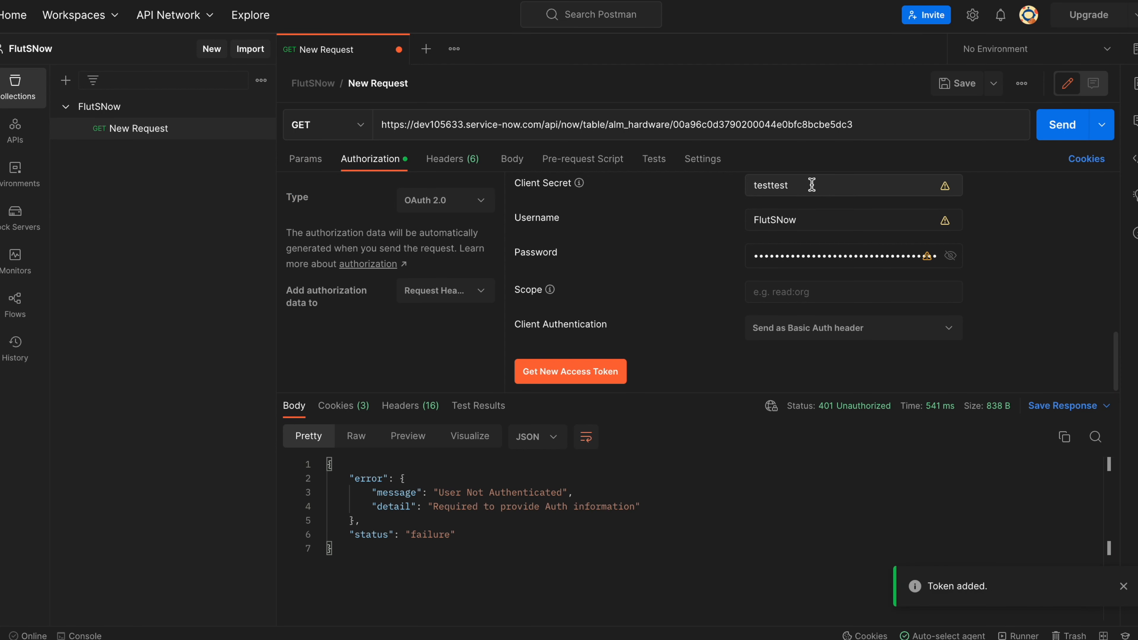
left_click(1062, 128)
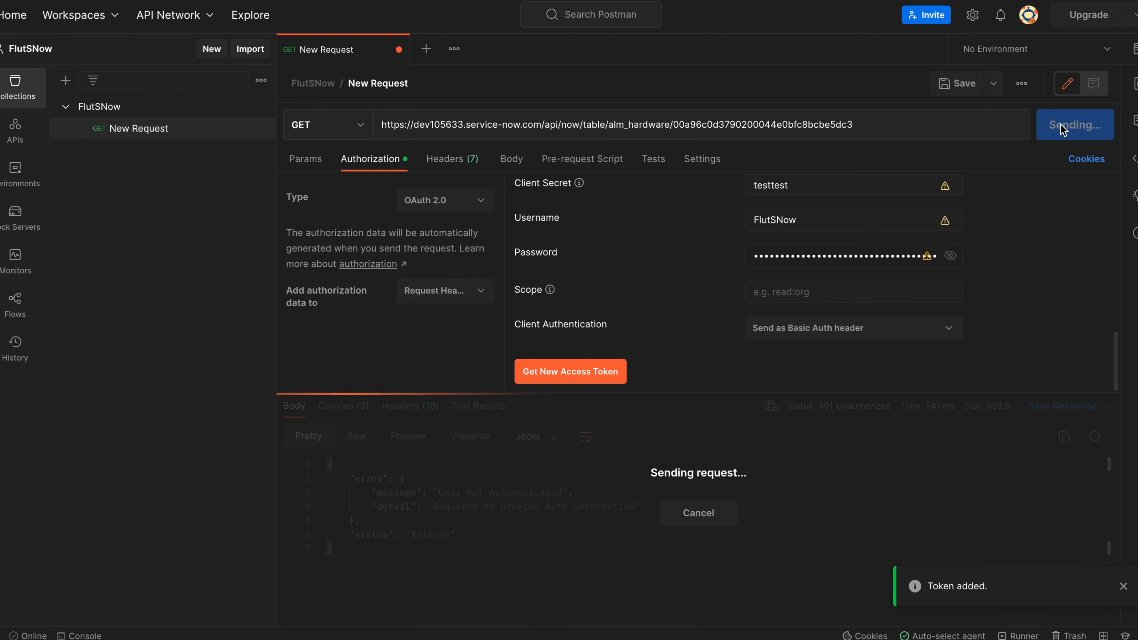
scroll(676, 546, "down", 15)
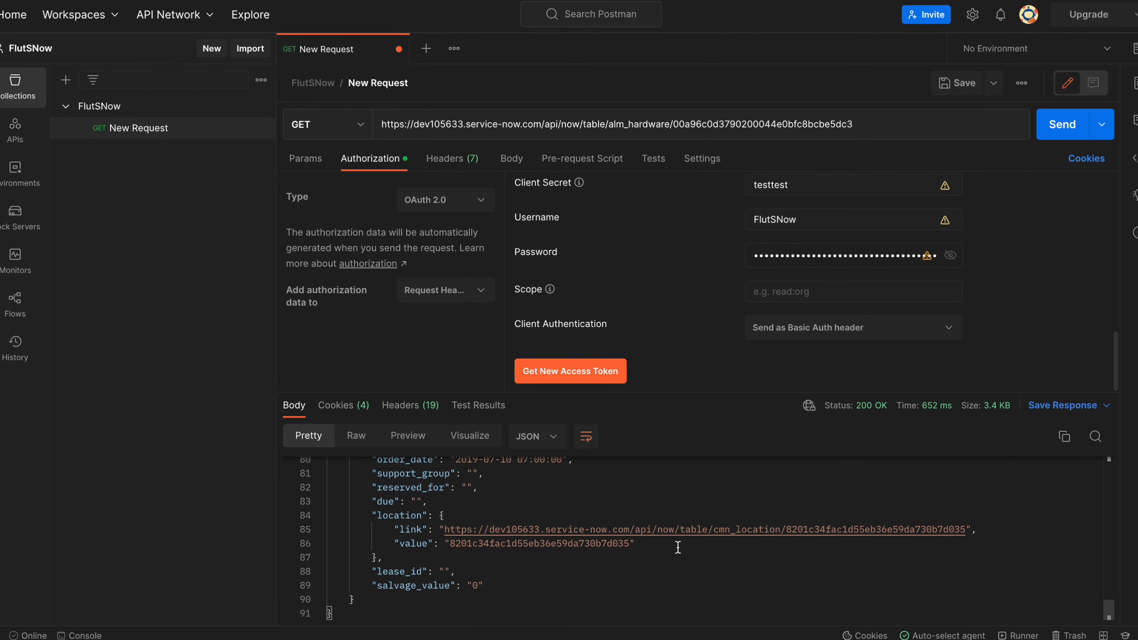
scroll(677, 547, "up", 15)
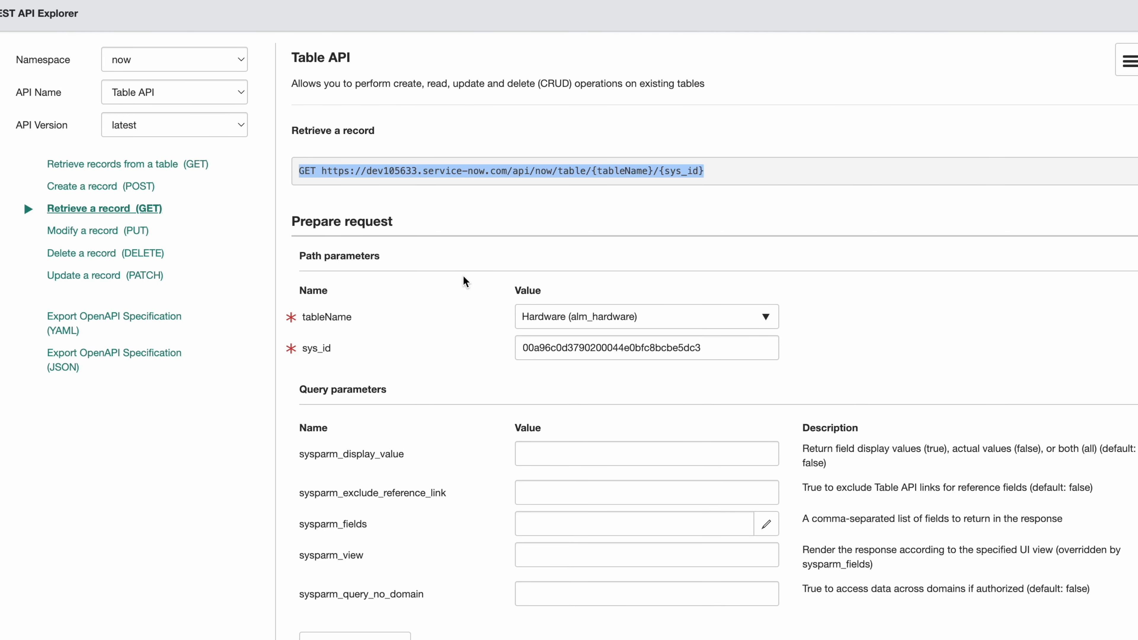
Switch REST API Explorer to the Import Set API's Create a record POST for u_alimentation_asset.
left_click(157, 100)
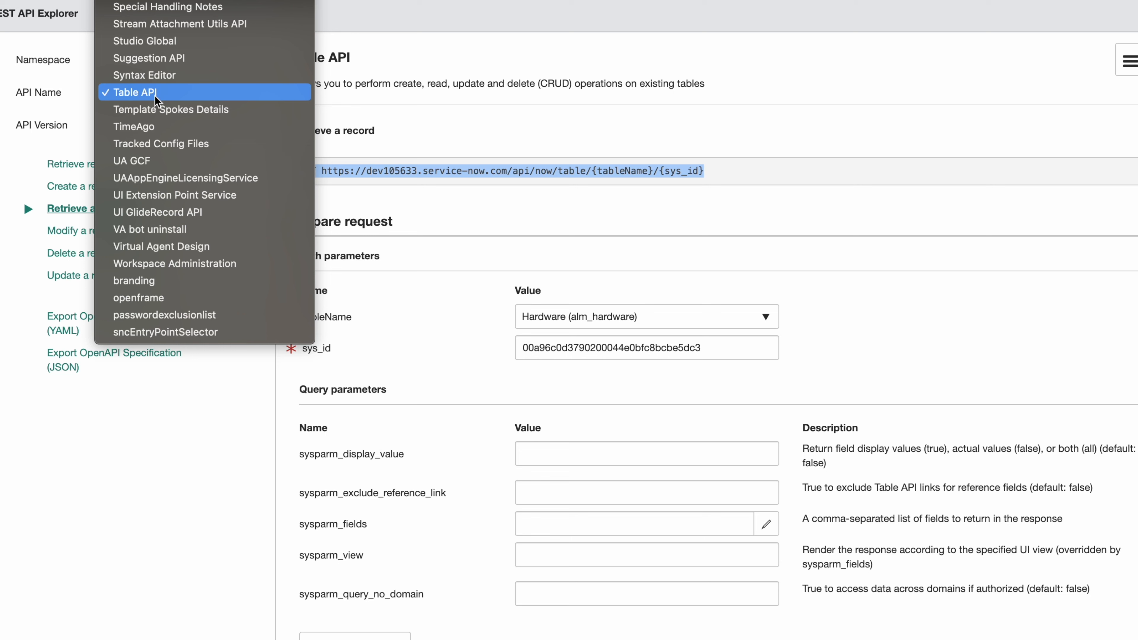
scroll(156, 99, "up", 10)
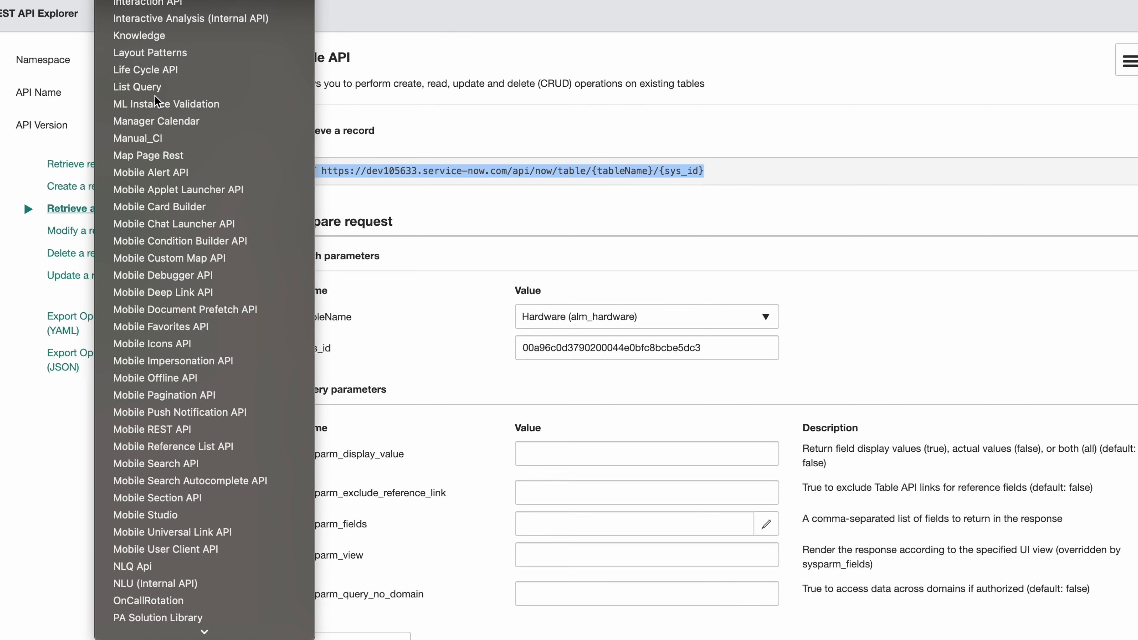
key("Return")
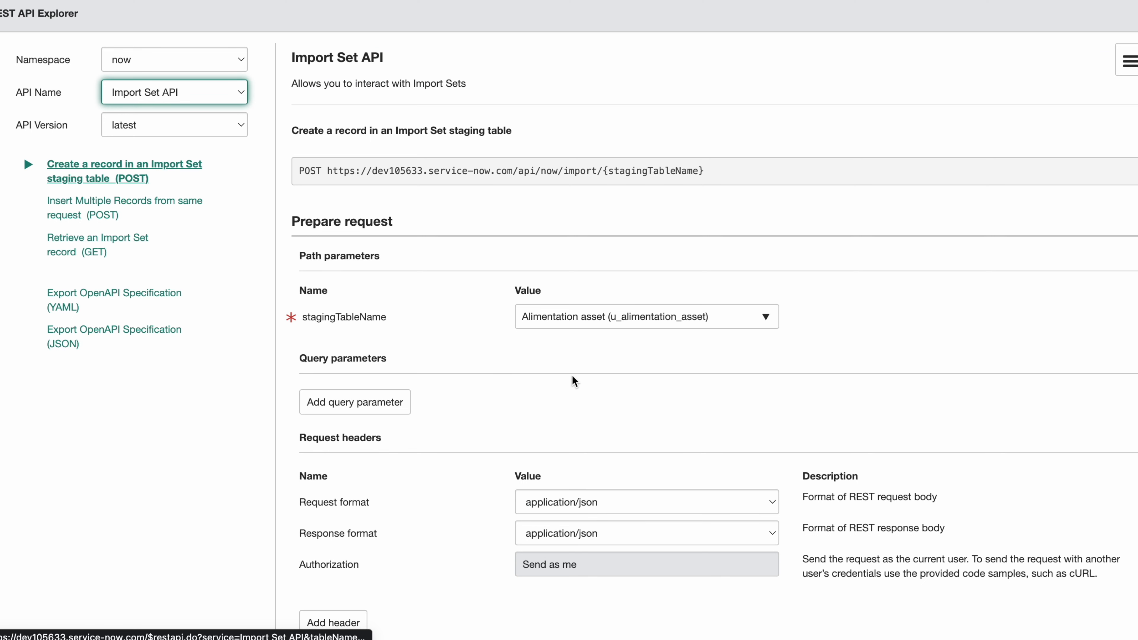
scroll(686, 427, "down", 2)
scroll(685, 421, "up", 3)
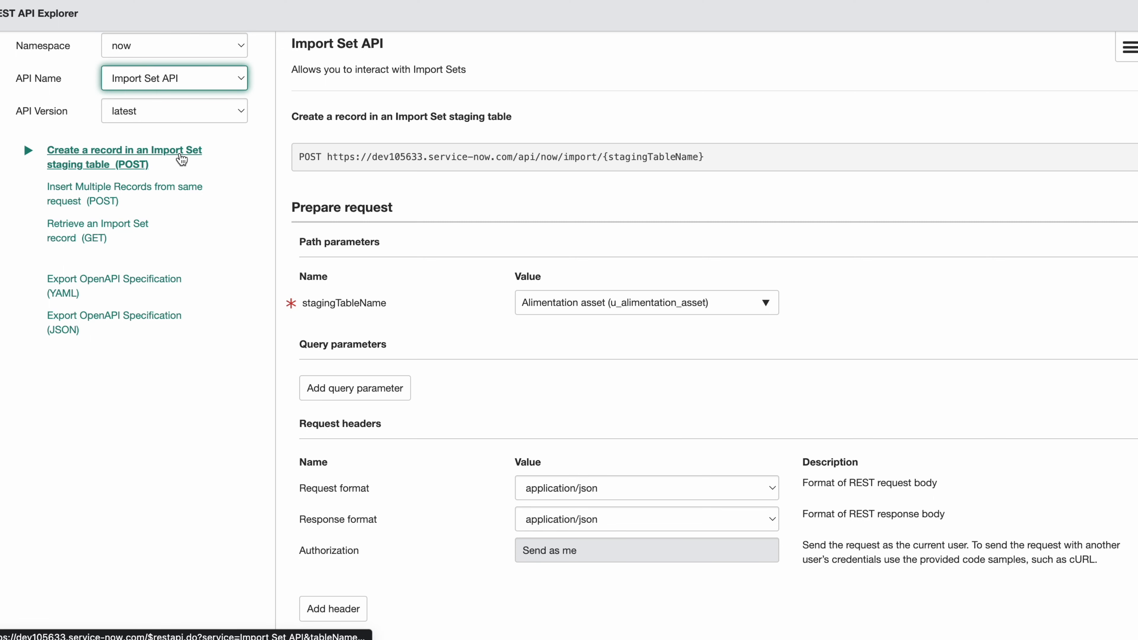
scroll(614, 382, "down", 10)
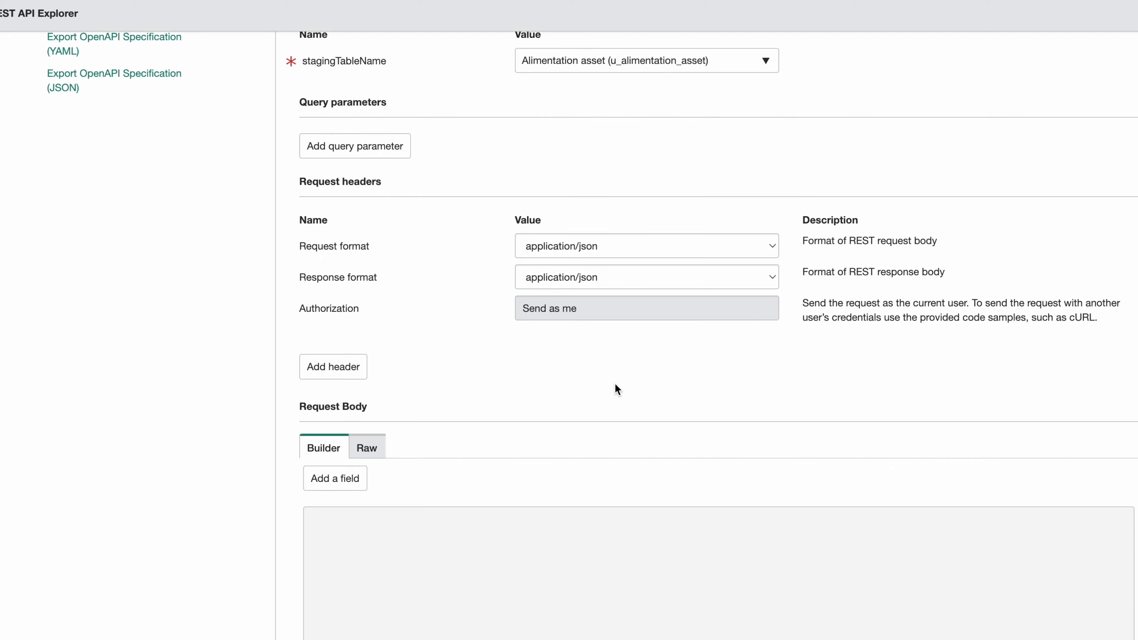
Add Account and Asset tag as the first two request body fields.
left_click(348, 305)
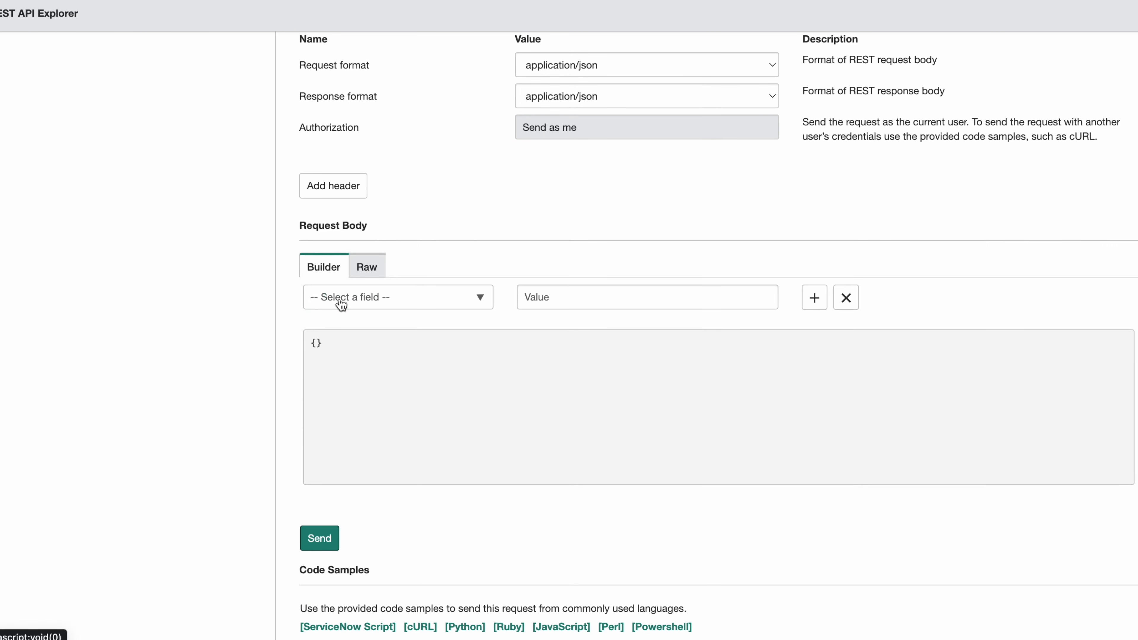
left_click(338, 298)
type("Account")
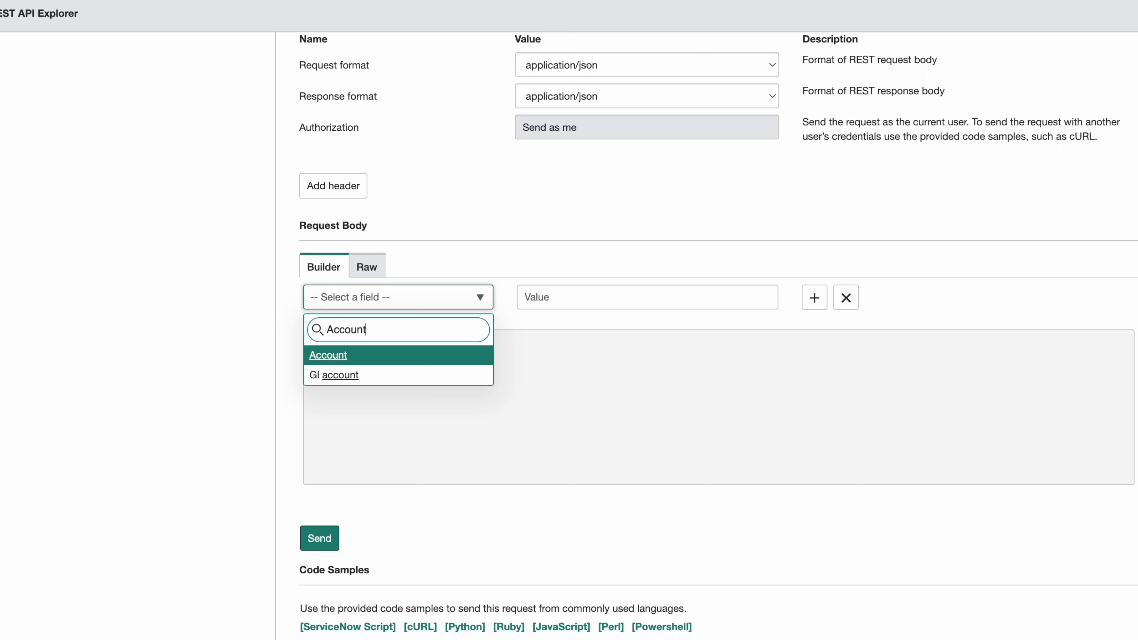
key("Return")
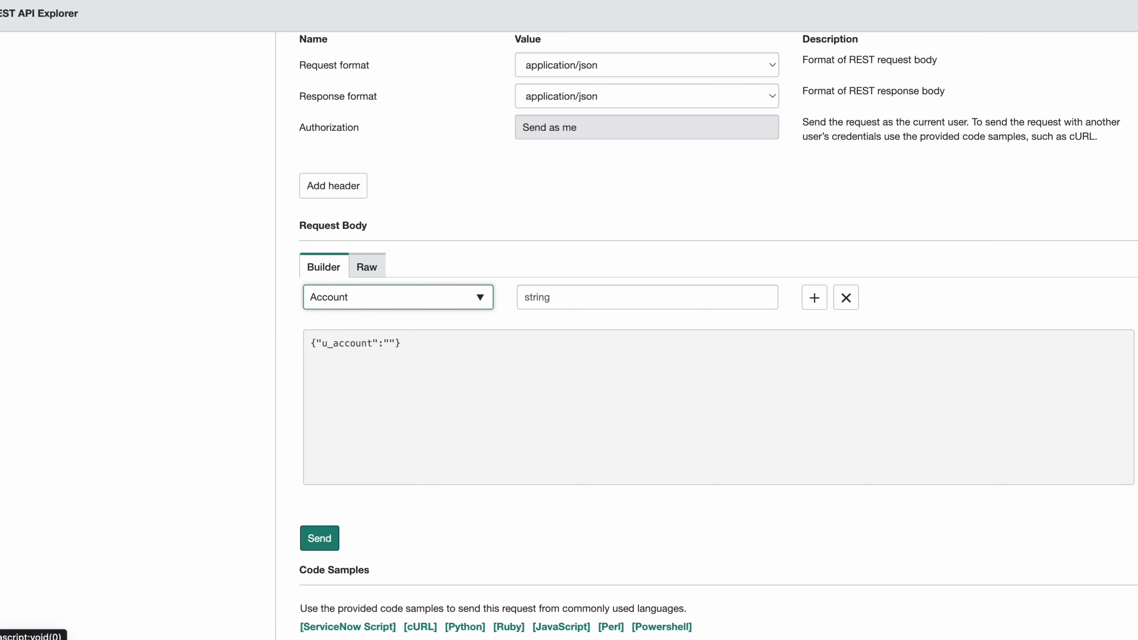
left_click(814, 297)
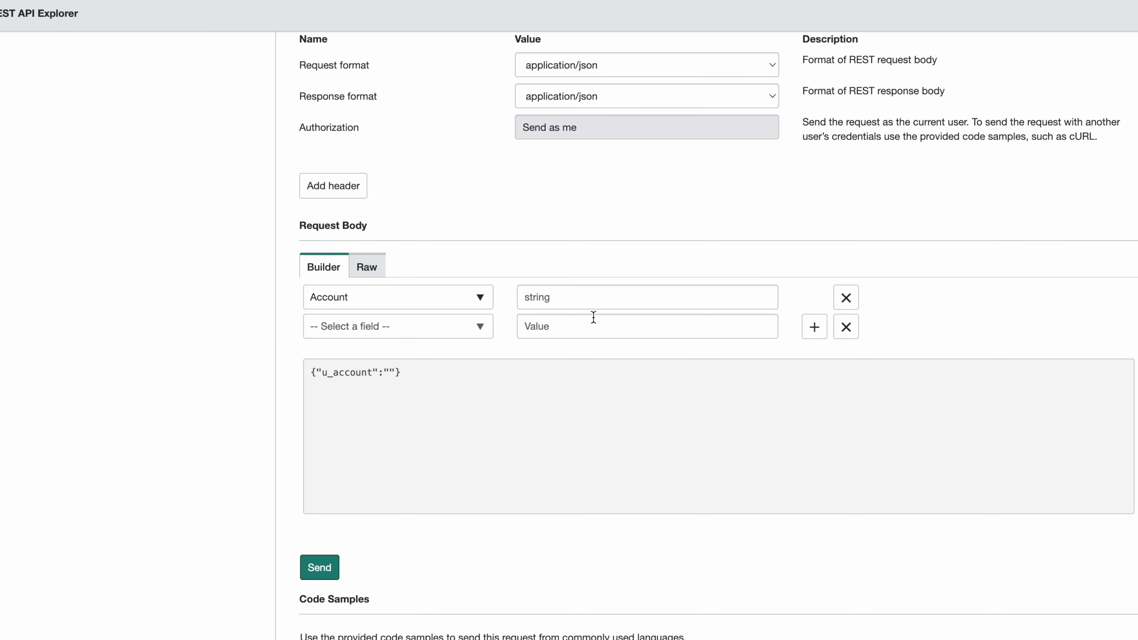
left_click(376, 326)
type("Ass")
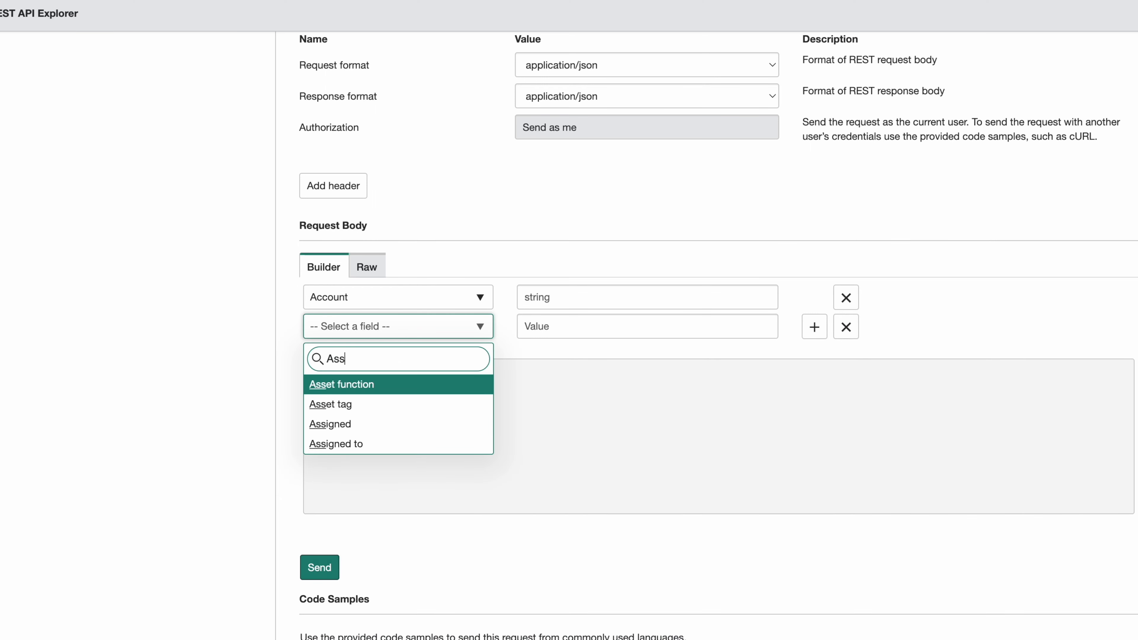
key("Down")
key("Return")
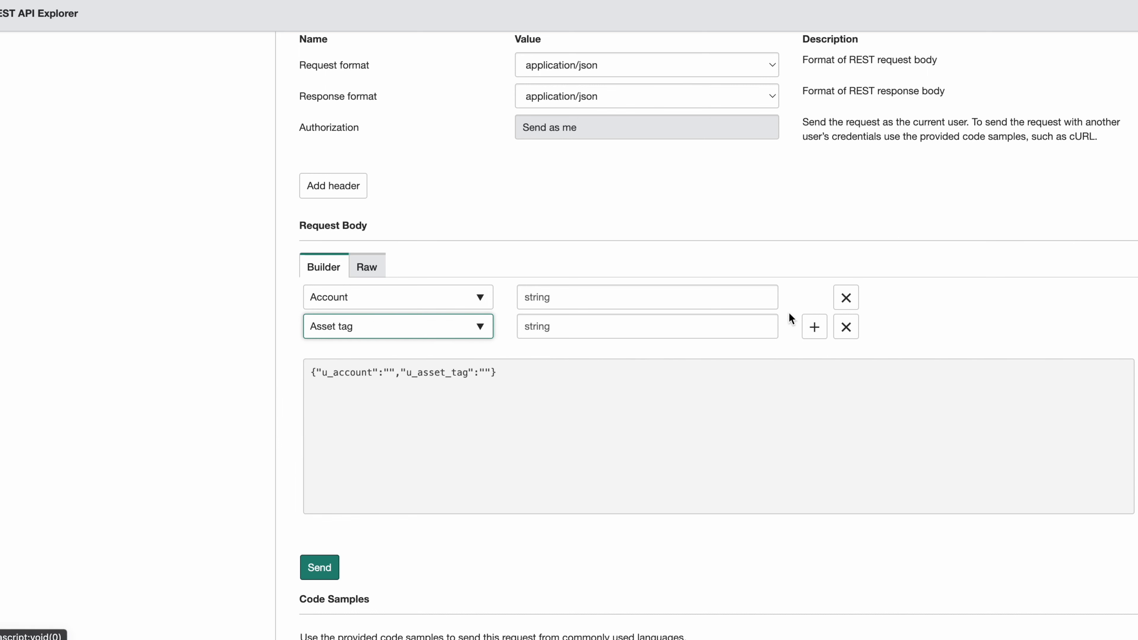
Add Serial number, Model and Model category as the remaining request body fields.
left_click(814, 327)
left_click(354, 356)
type("S")
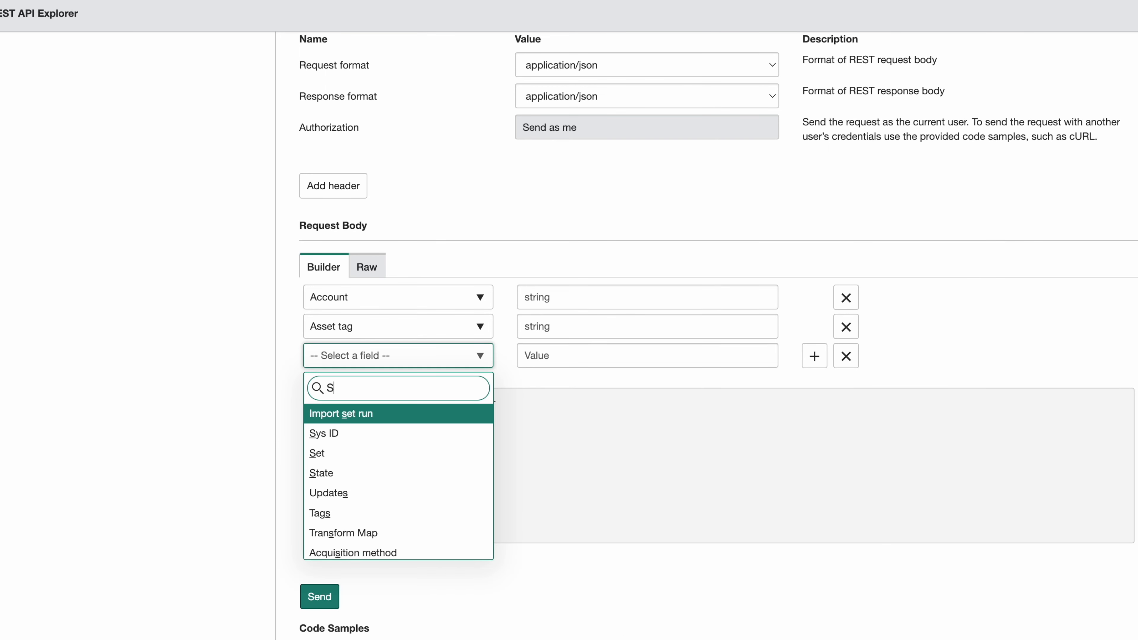
type("erial")
key("Return")
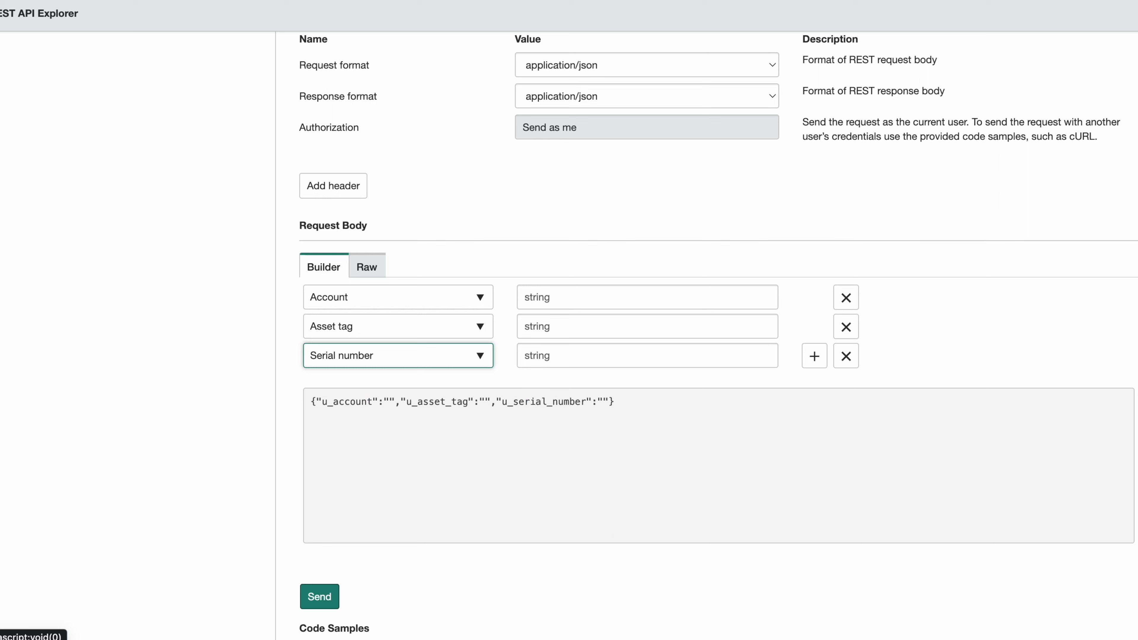
left_click(814, 357)
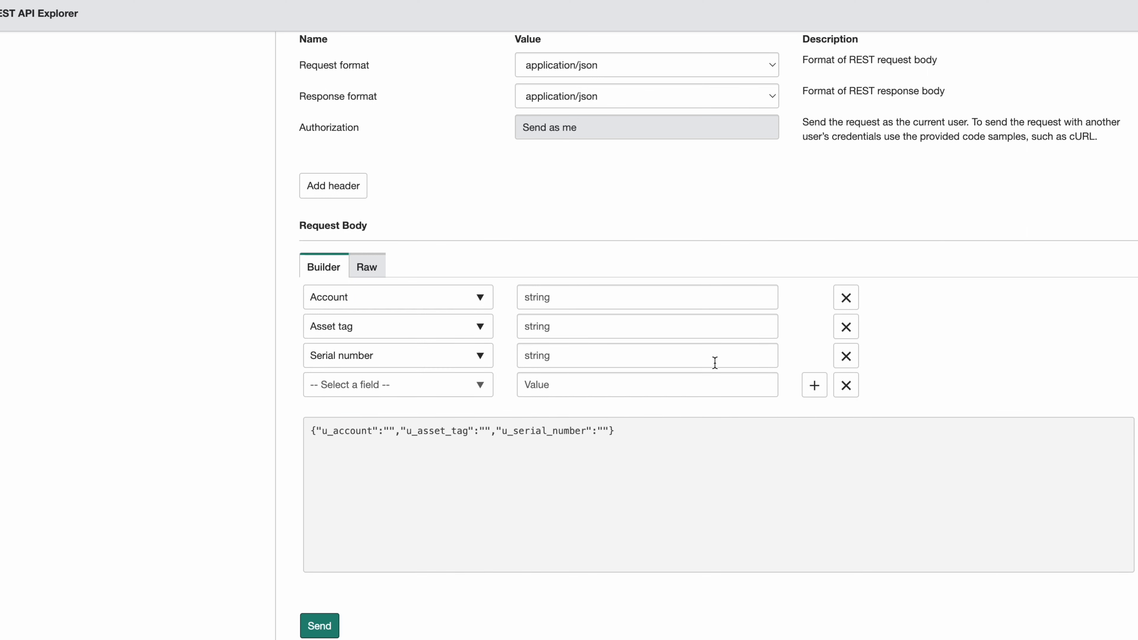
left_click(460, 384)
type("Model")
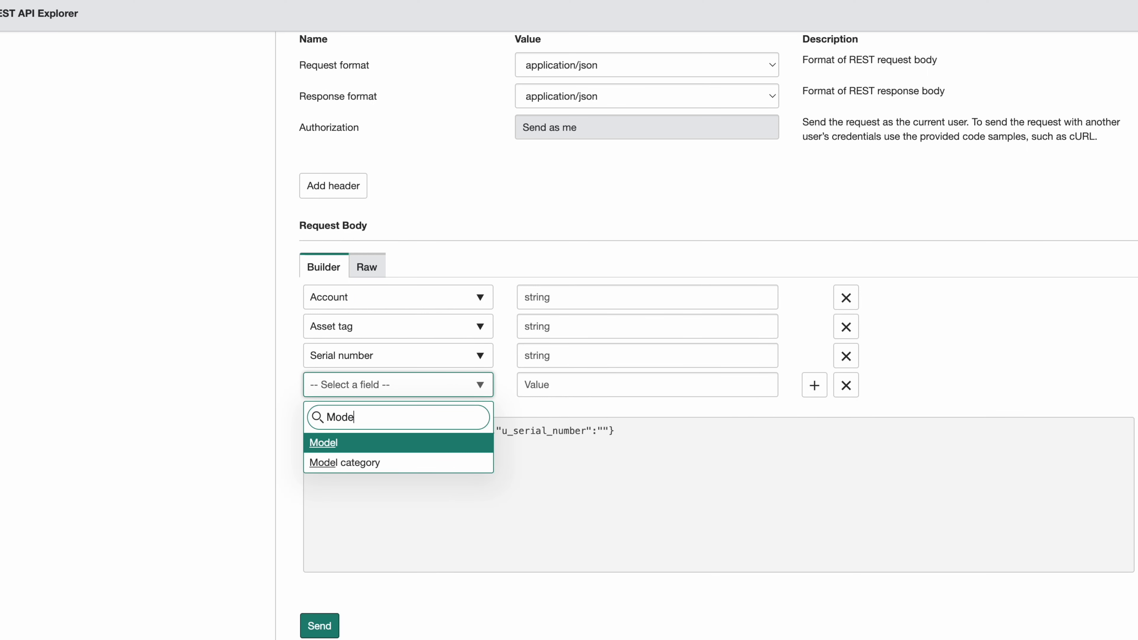
key("Return")
left_click(814, 385)
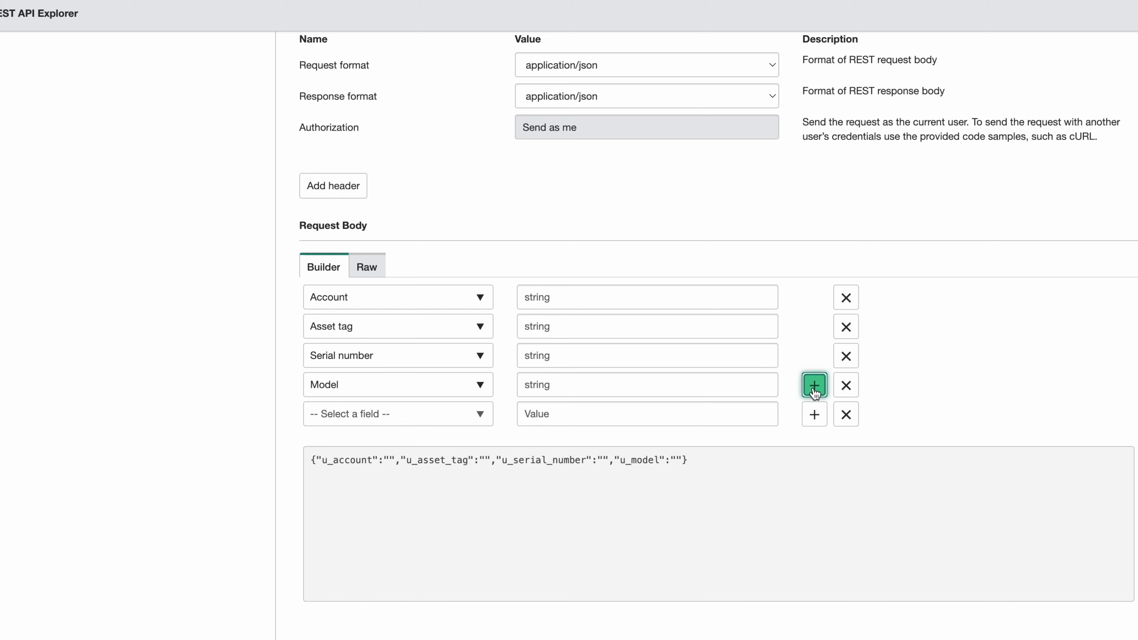
left_click(457, 415)
type("Model")
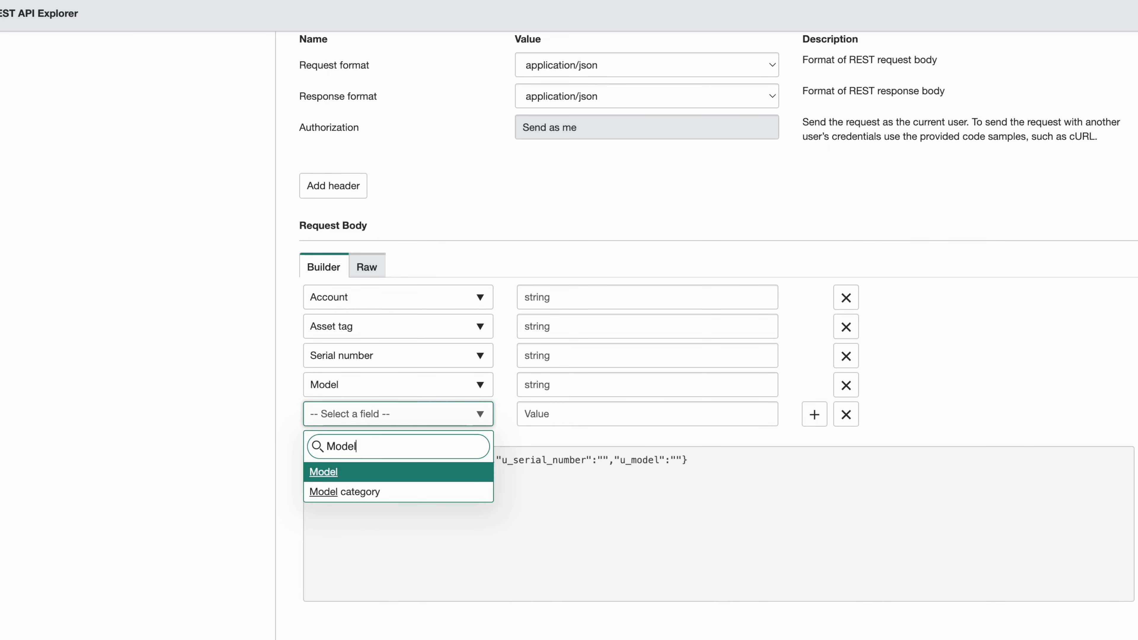
key("Down")
key("Return")
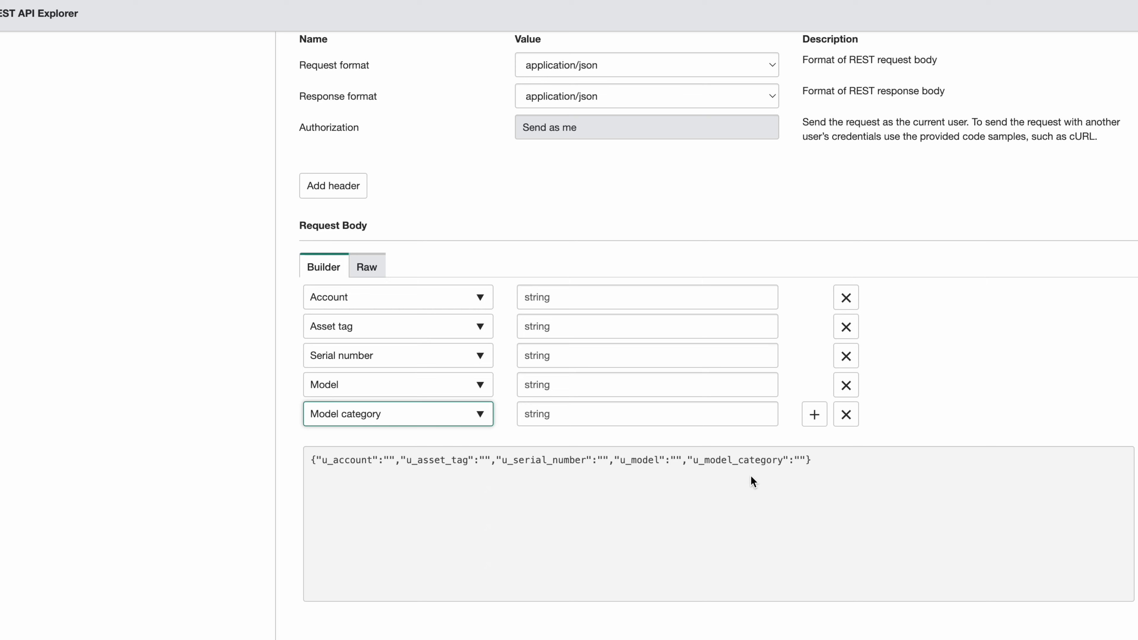
scroll(750, 475, "down", 3)
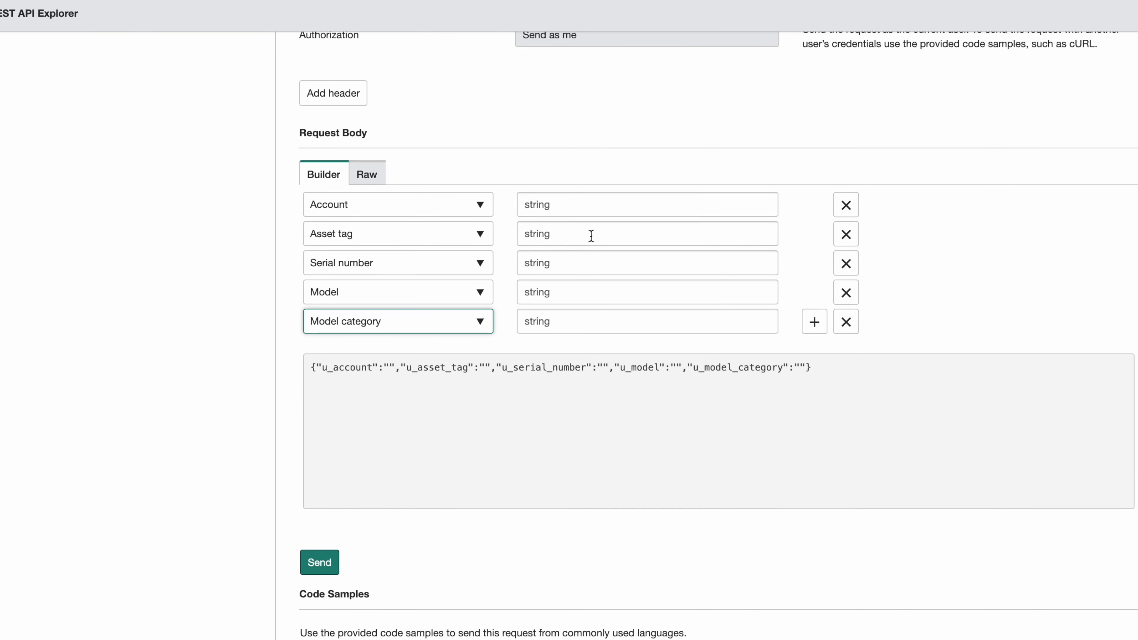
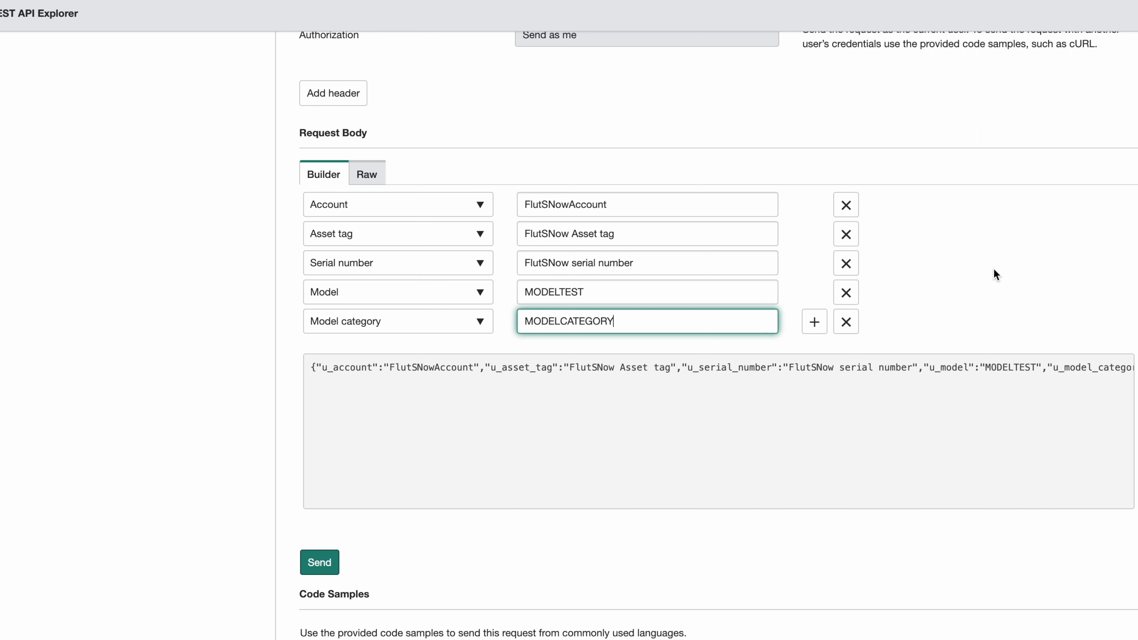
Scroll down the Apple MacBook Pro 15" hardware record P1000479.
scroll(577, 436, "down", 2)
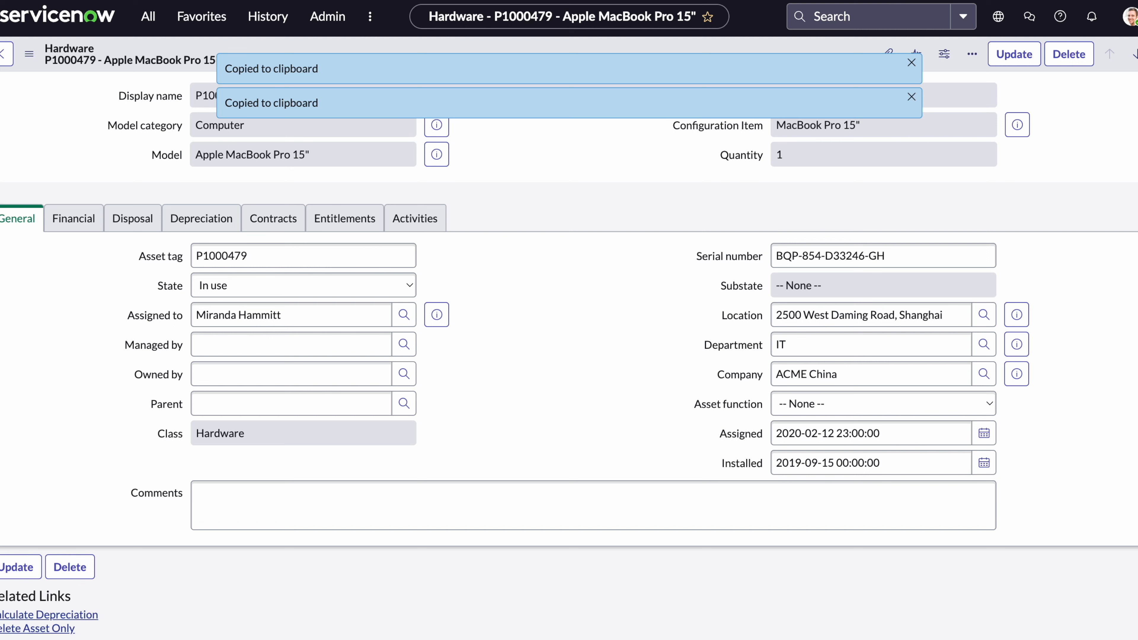
Set the Choice action of the Alimentation asset transform map's u_model field map to reject.
left_click(149, 17)
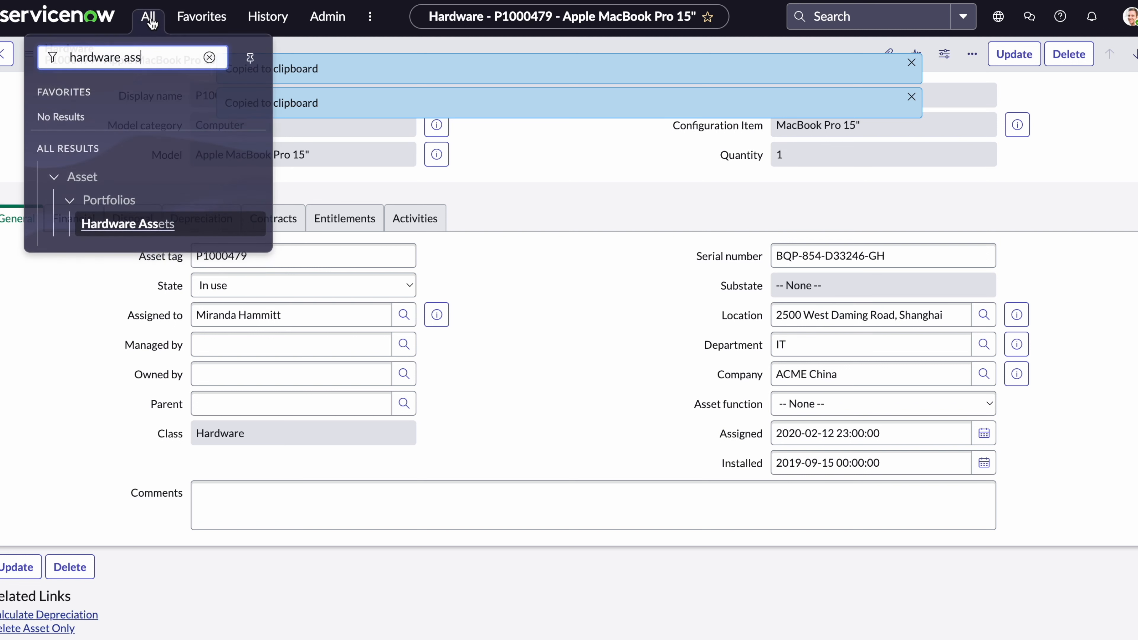
key("ctrl+a")
type("a")
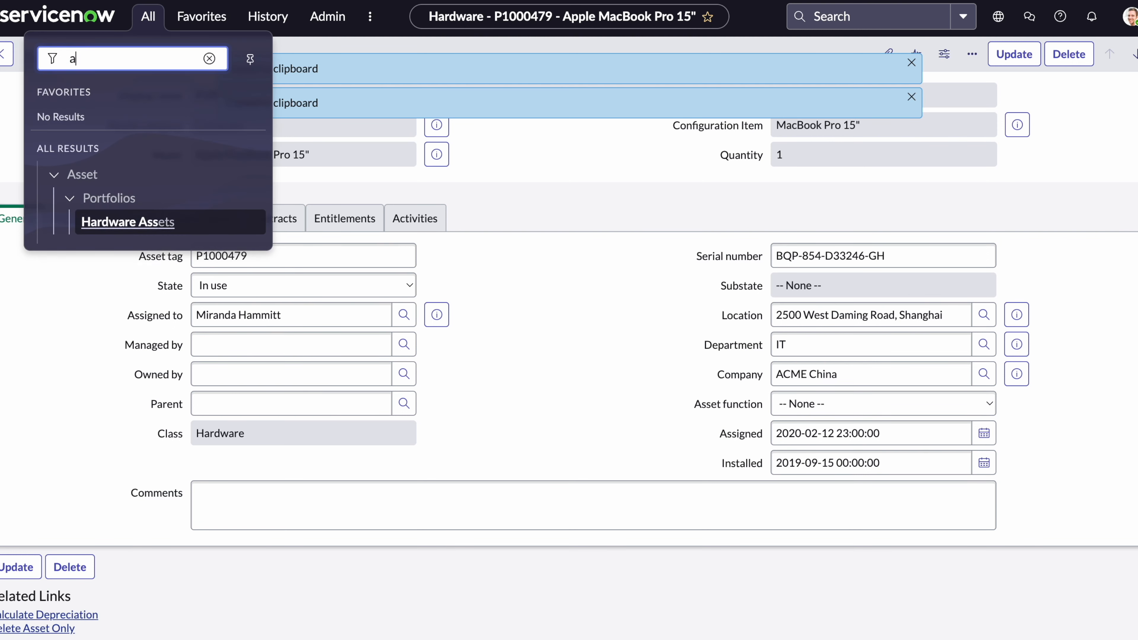
type("limenta")
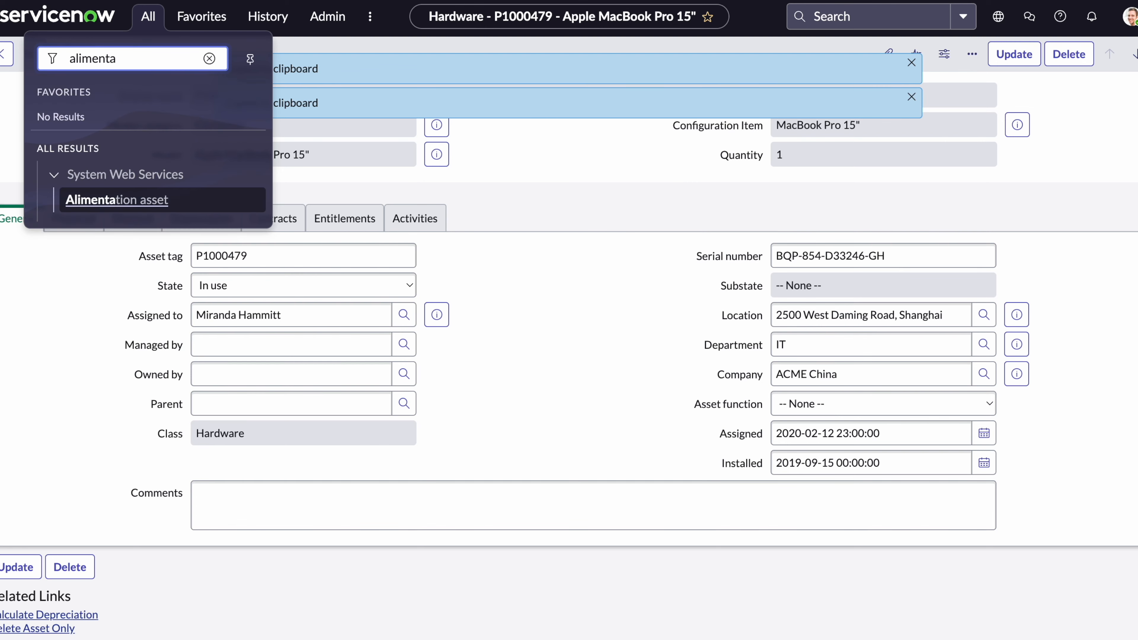
key("Return")
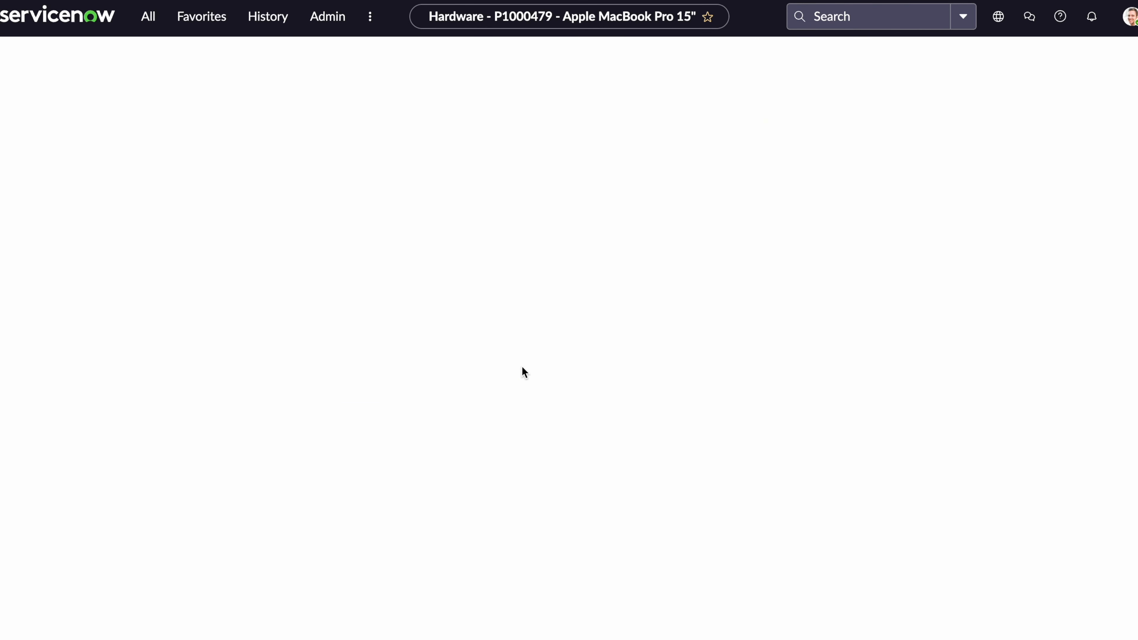
scroll(495, 182, "down", 10)
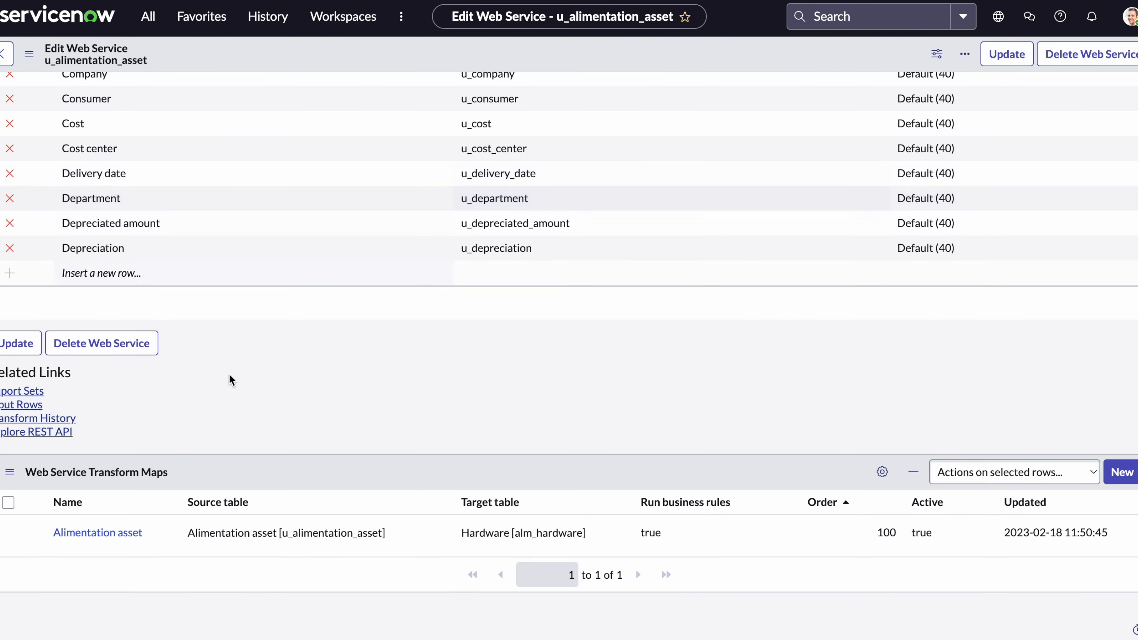
left_click(129, 538)
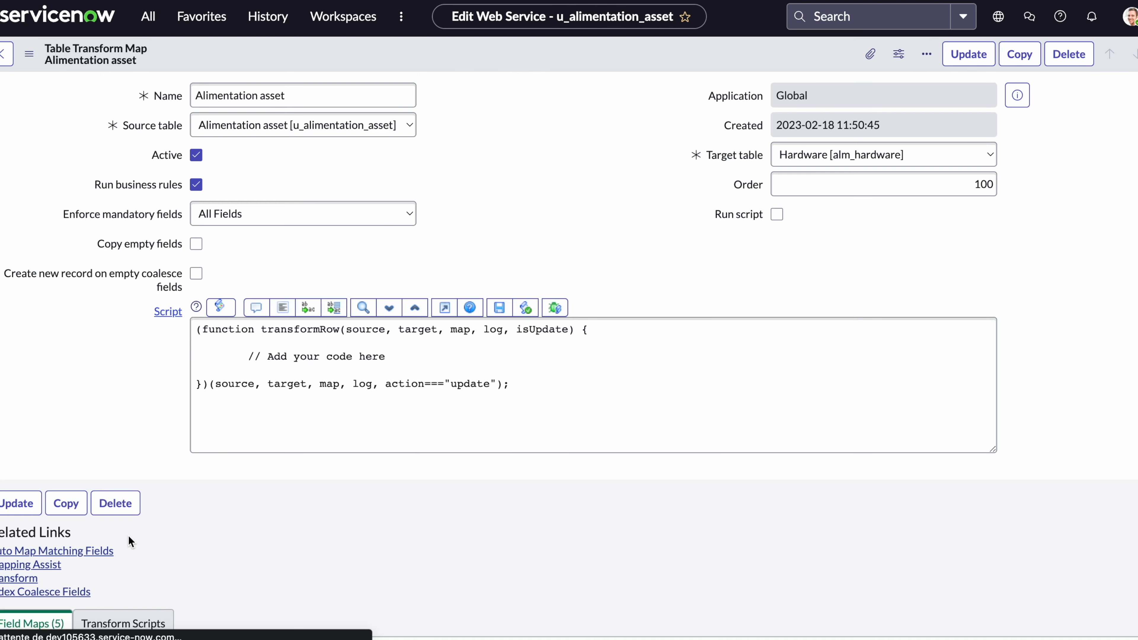
scroll(401, 402, "down", 3)
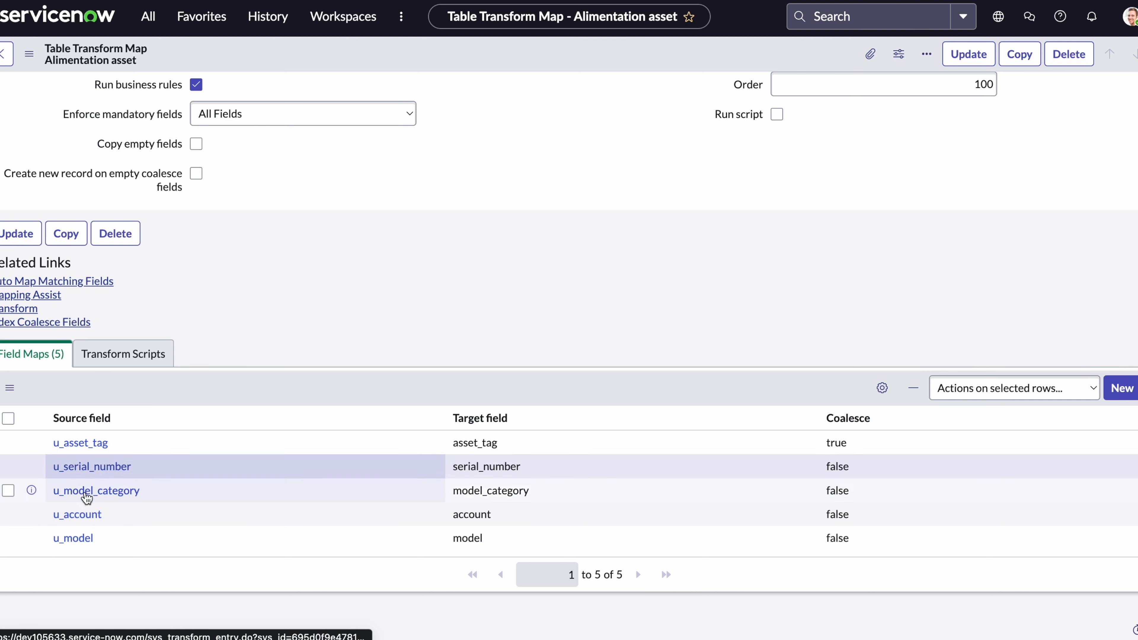
left_click(79, 538)
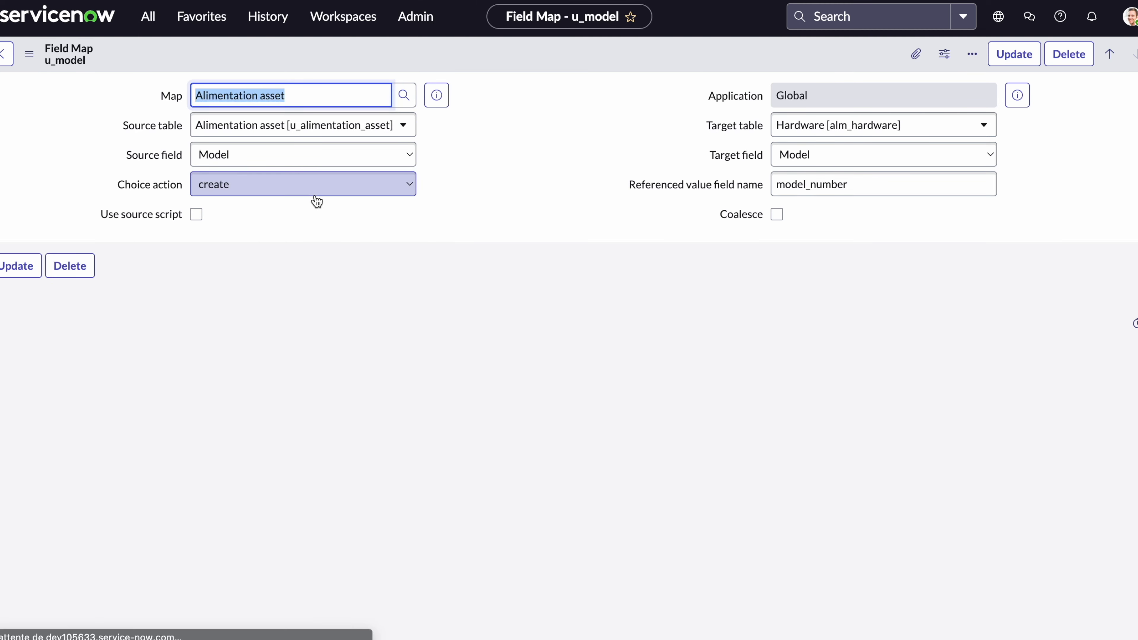
left_click(315, 193)
left_click(278, 220)
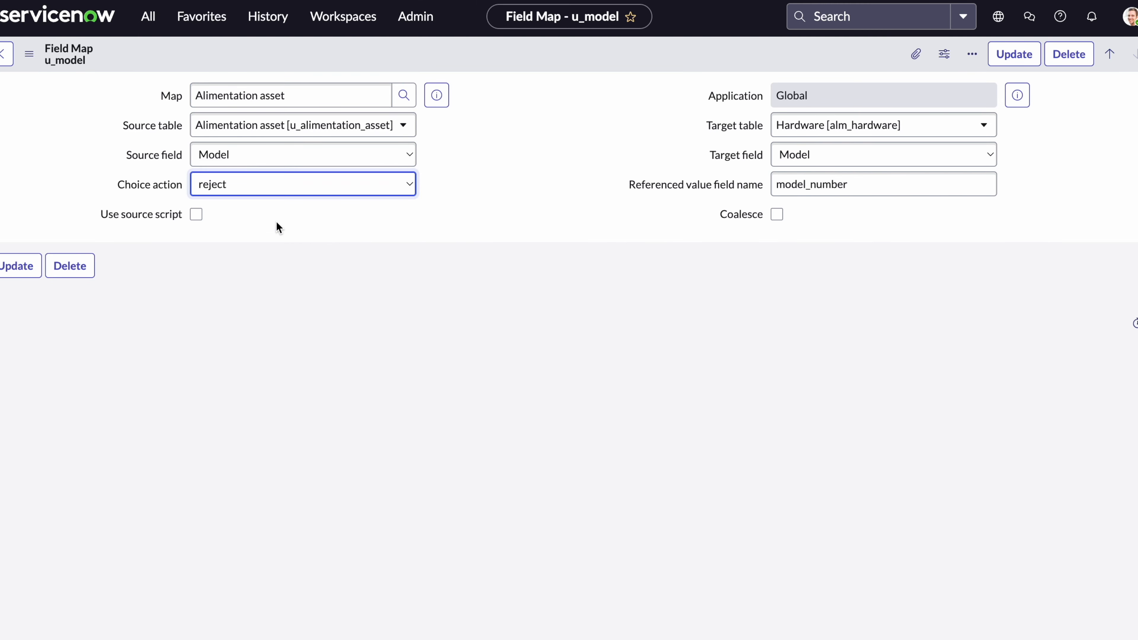
left_click(1014, 54)
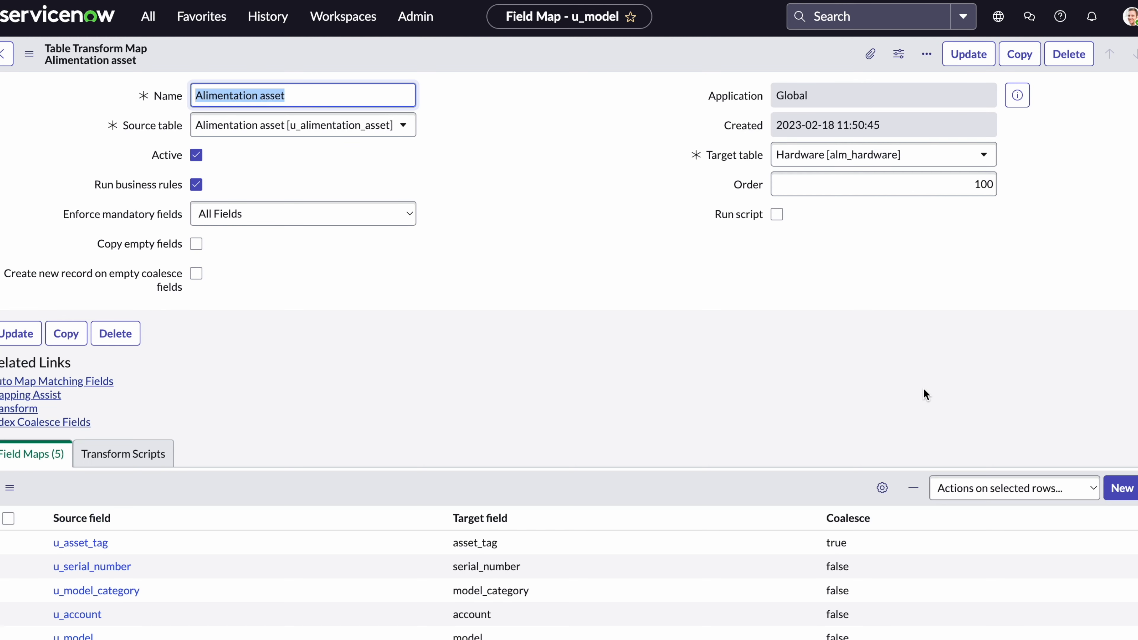
Review the u_account field map, keeping target field Account and choice action create.
scroll(534, 395, "down", 2)
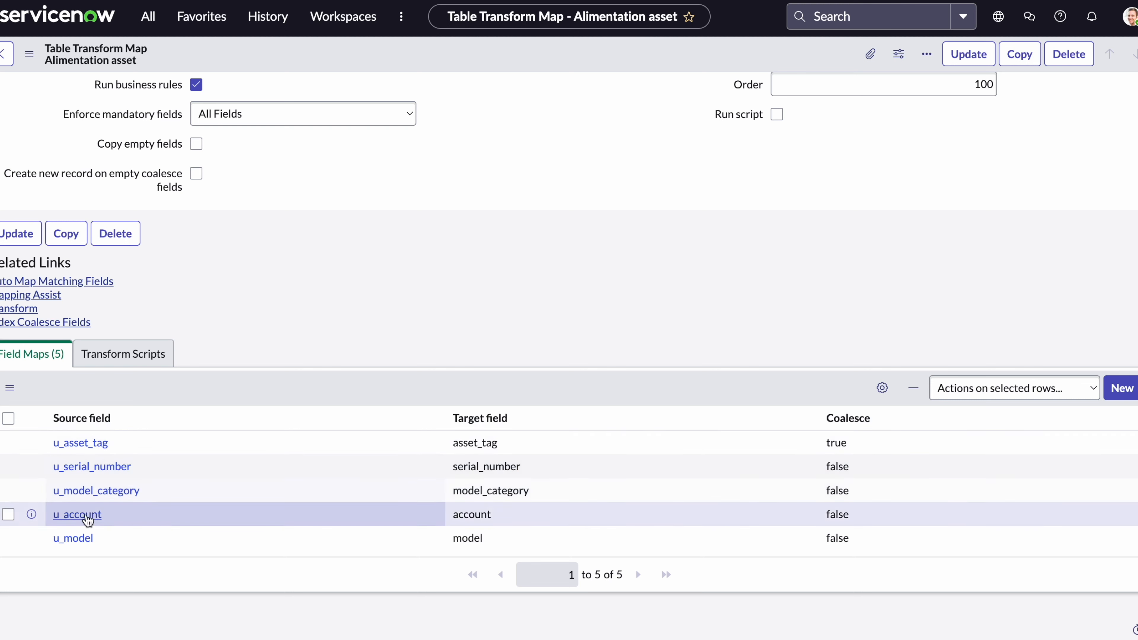
left_click(87, 520)
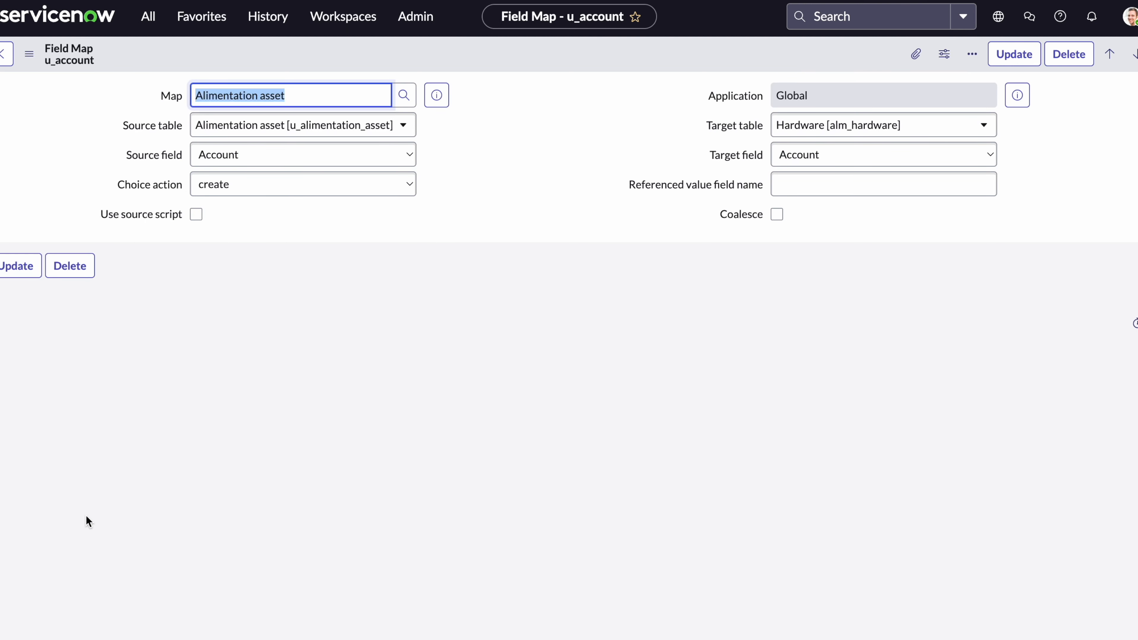
left_click(882, 157)
left_click(881, 153)
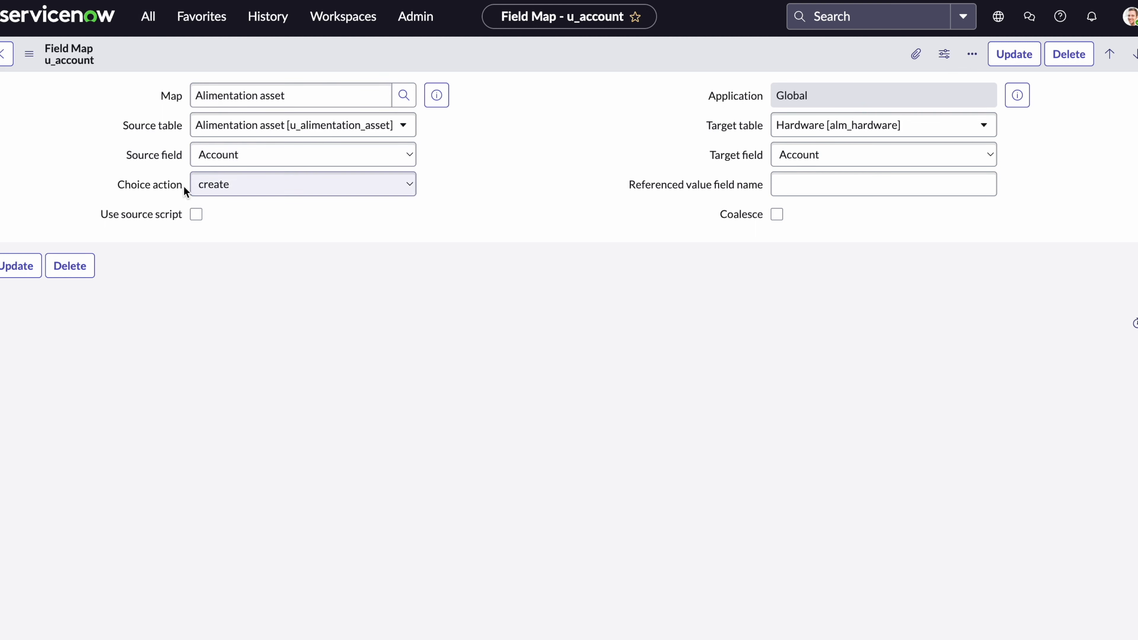
left_click(219, 183)
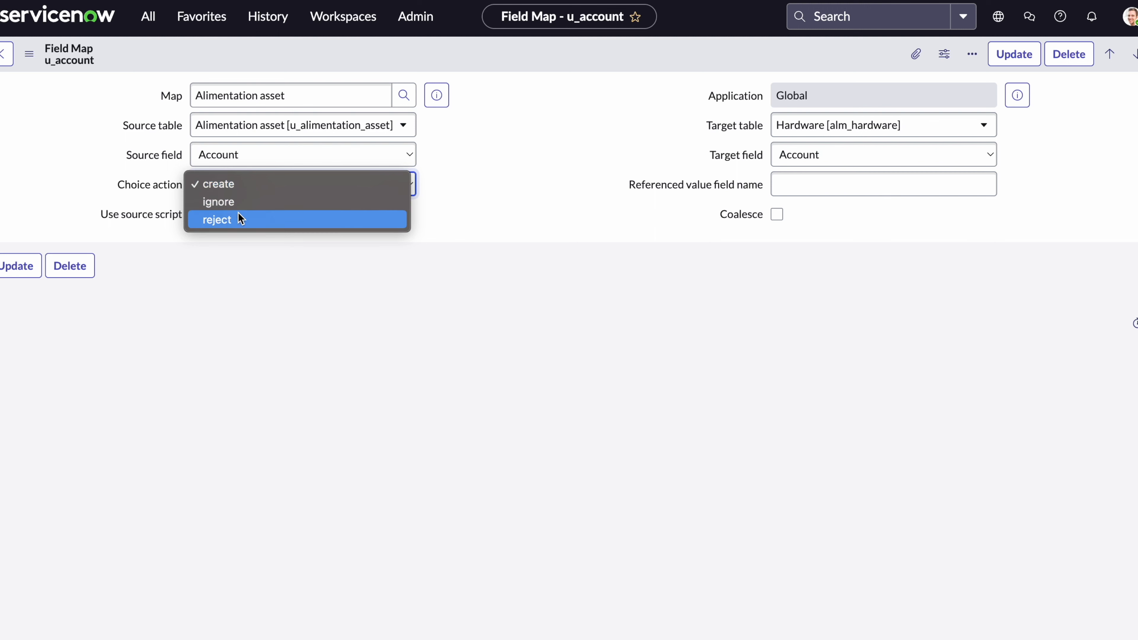
left_click(496, 217)
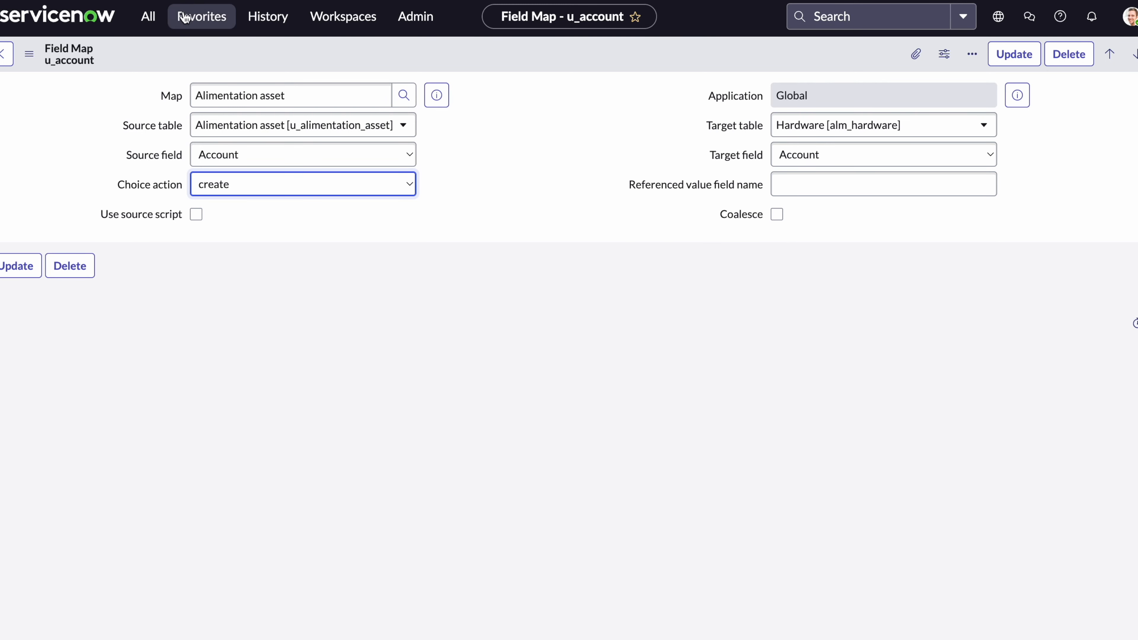
left_click(148, 16)
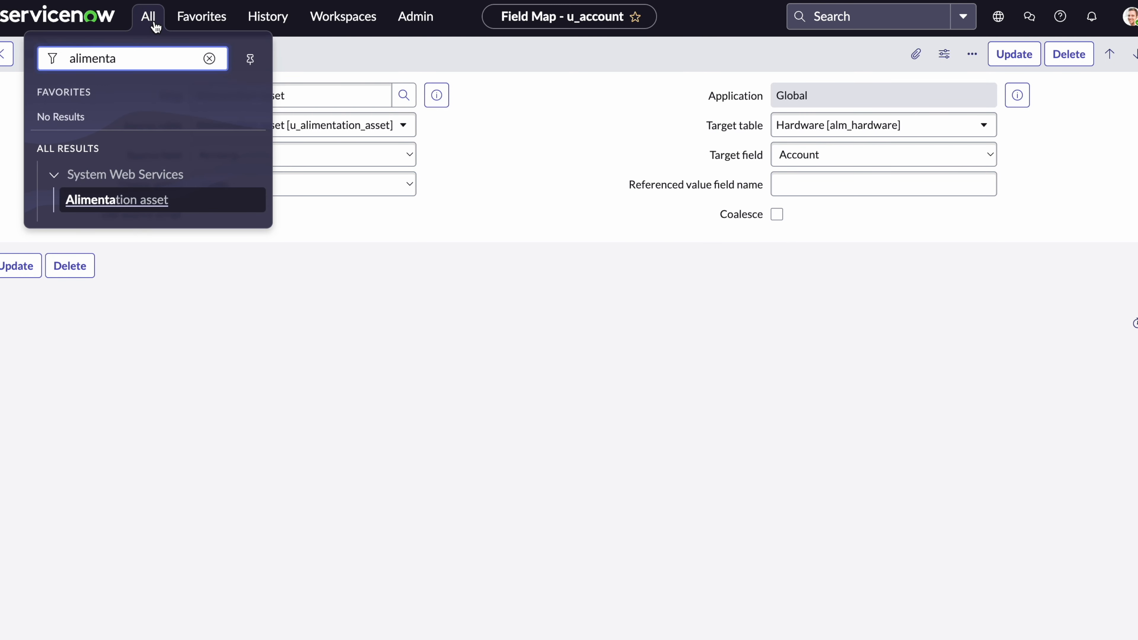
Copy the sys_id of the 42U 3100 SP1 NetShelter Rack entry in Hardware Models.
key("ctrl+a")
type("hrdw")
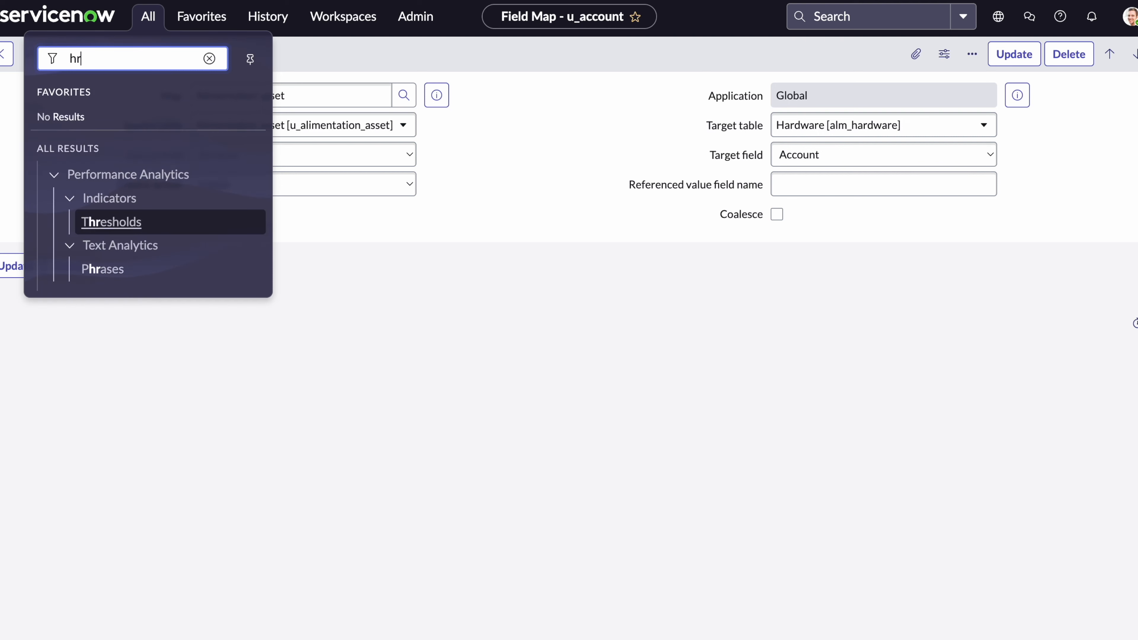
key("BackSpace")
key("BackSpace")
key("BackSpace")
type("a")
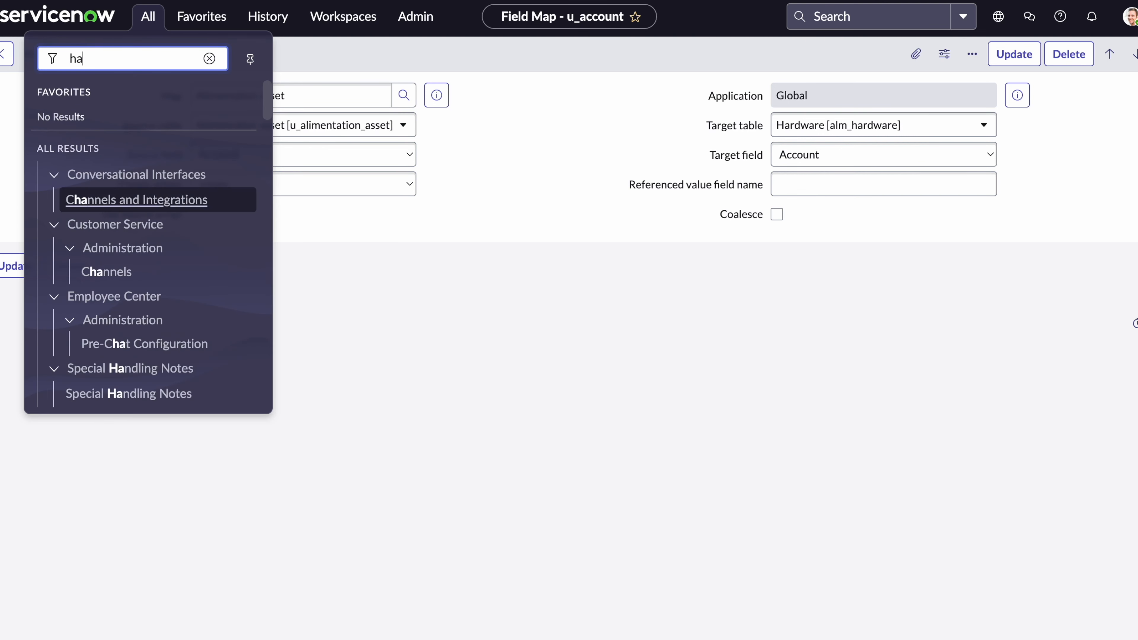
type("rdware")
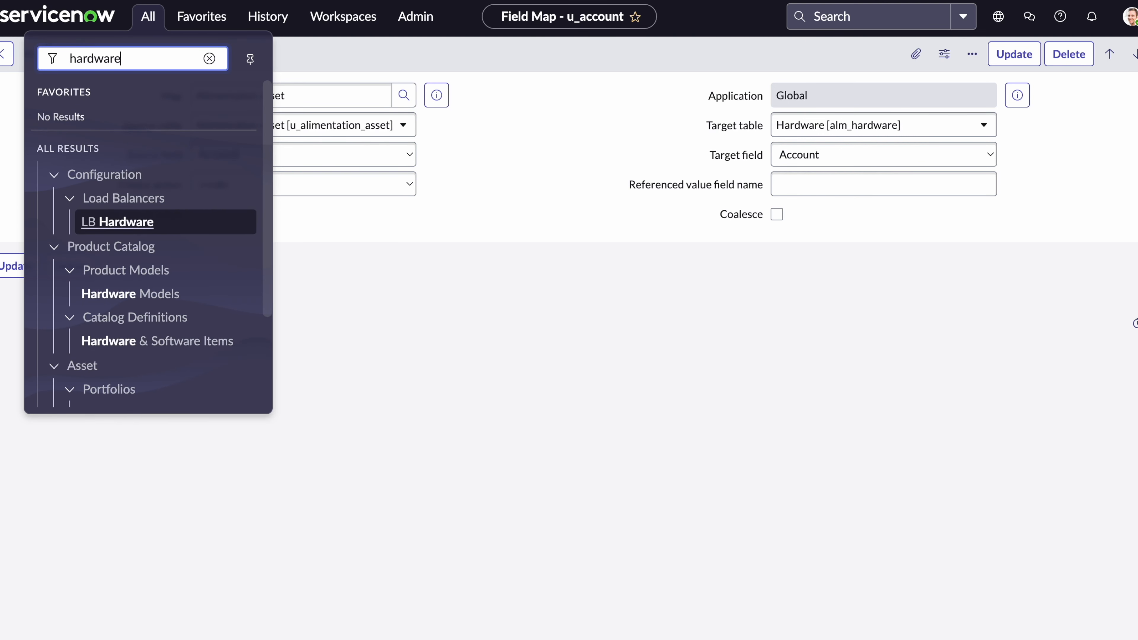
type(" models")
key("Return")
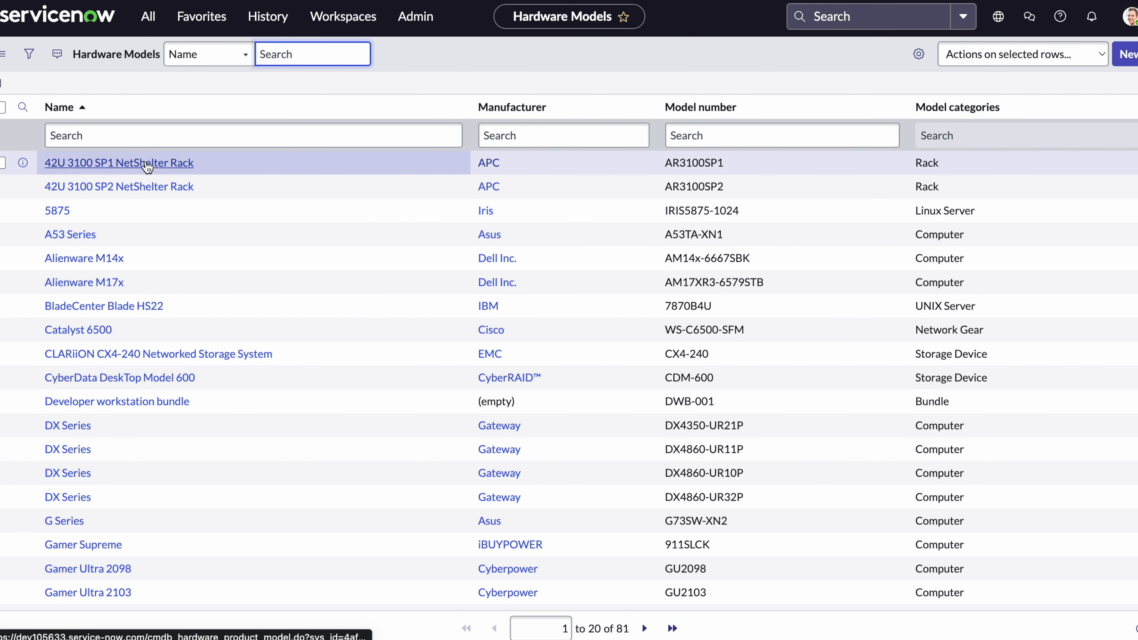
left_click(147, 164)
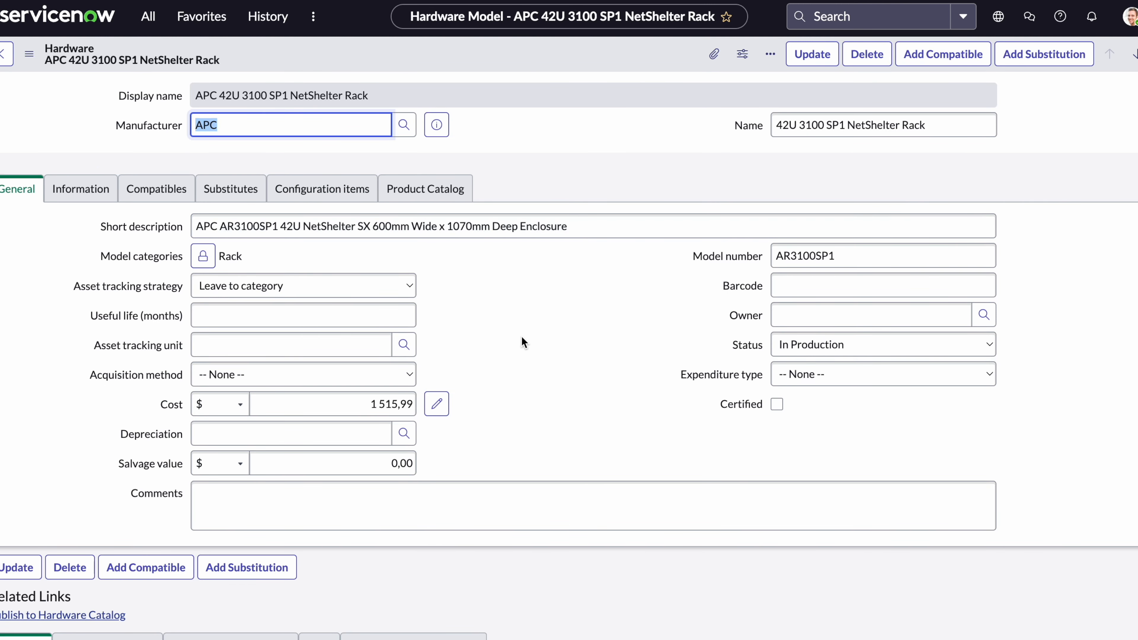
right_click(533, 59)
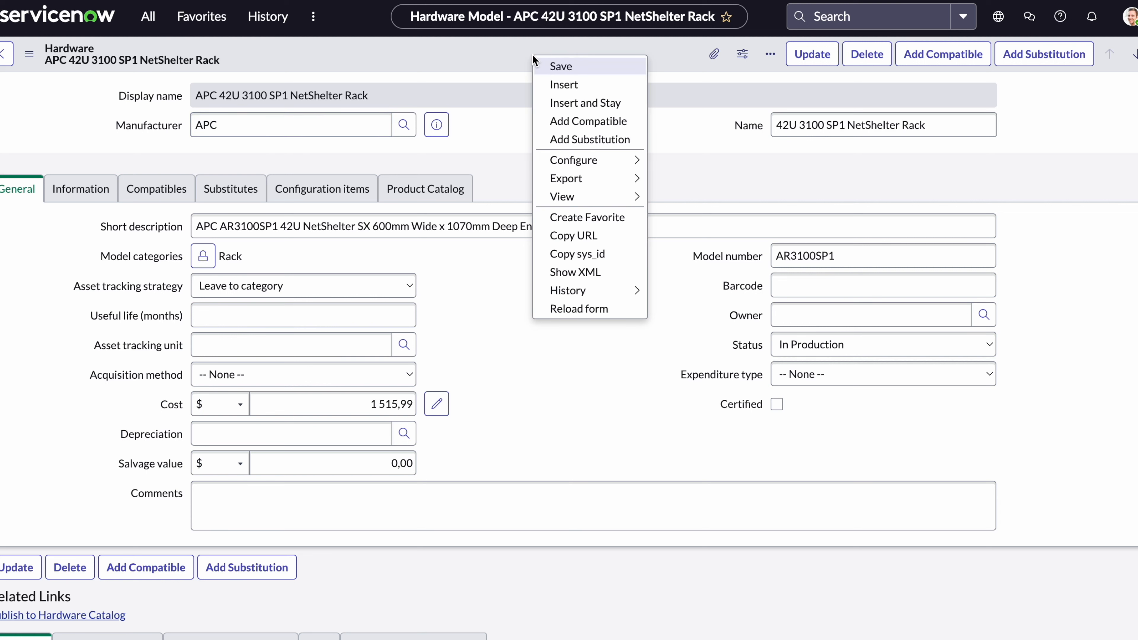
left_click(602, 255)
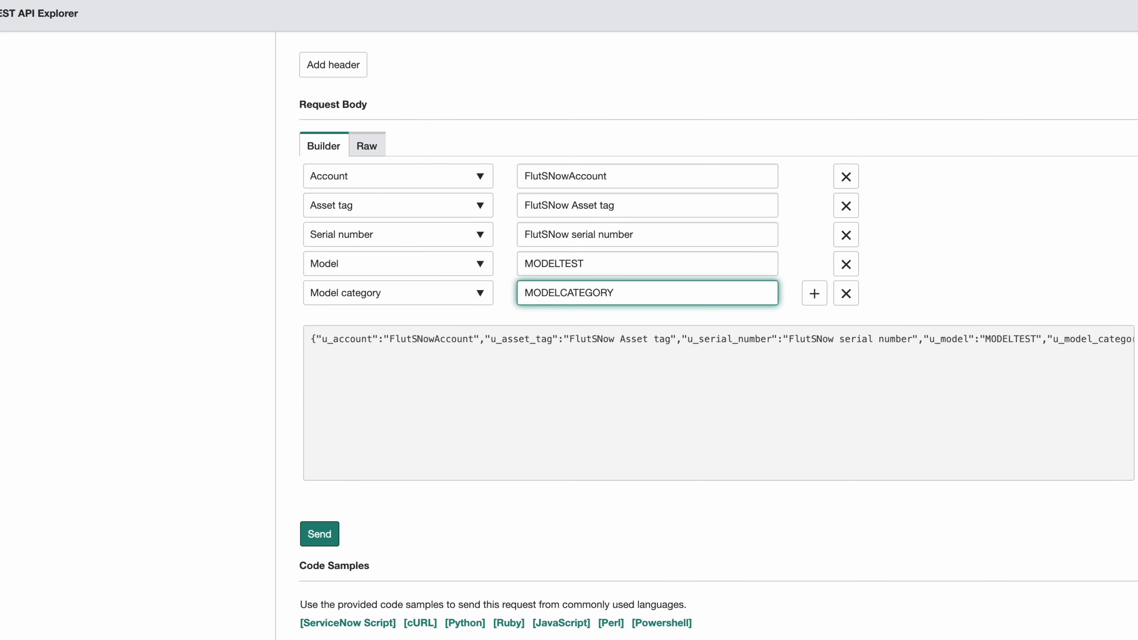
Replace MODELTEST in the request's Model field with model number AR3100SP1.
left_click_drag(639, 270, 507, 268)
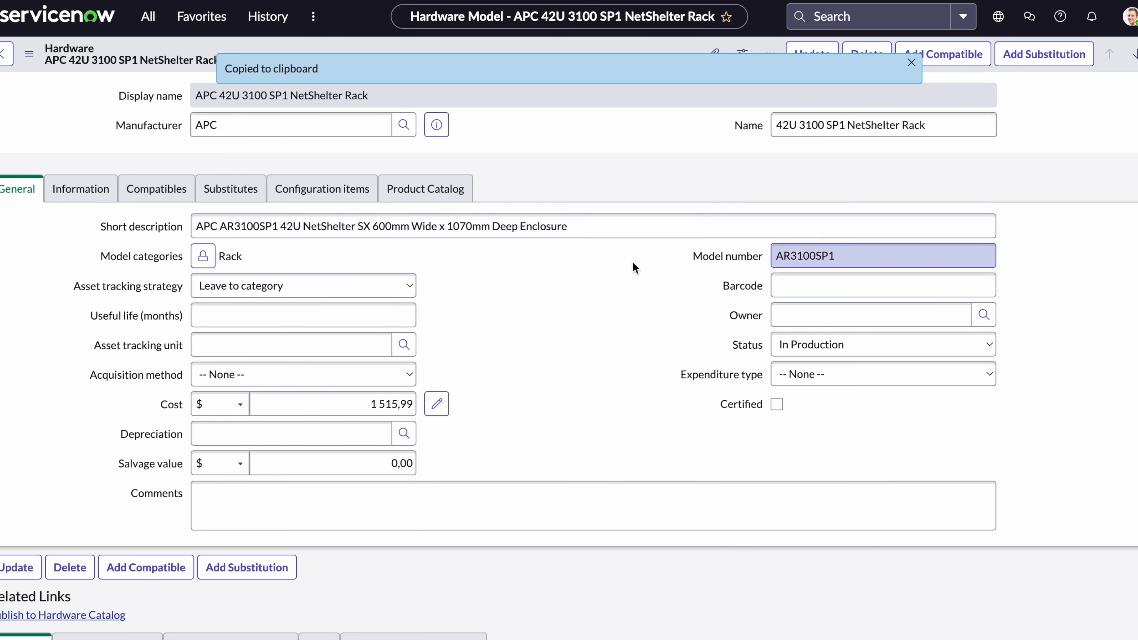
left_click(744, 260)
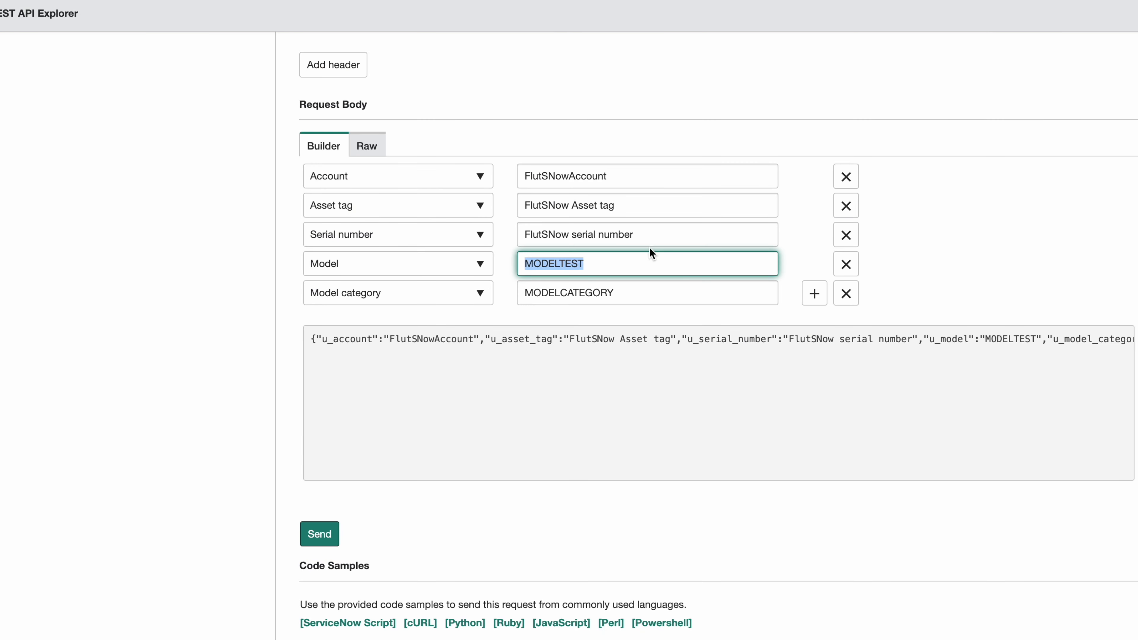
key("ctrl+v")
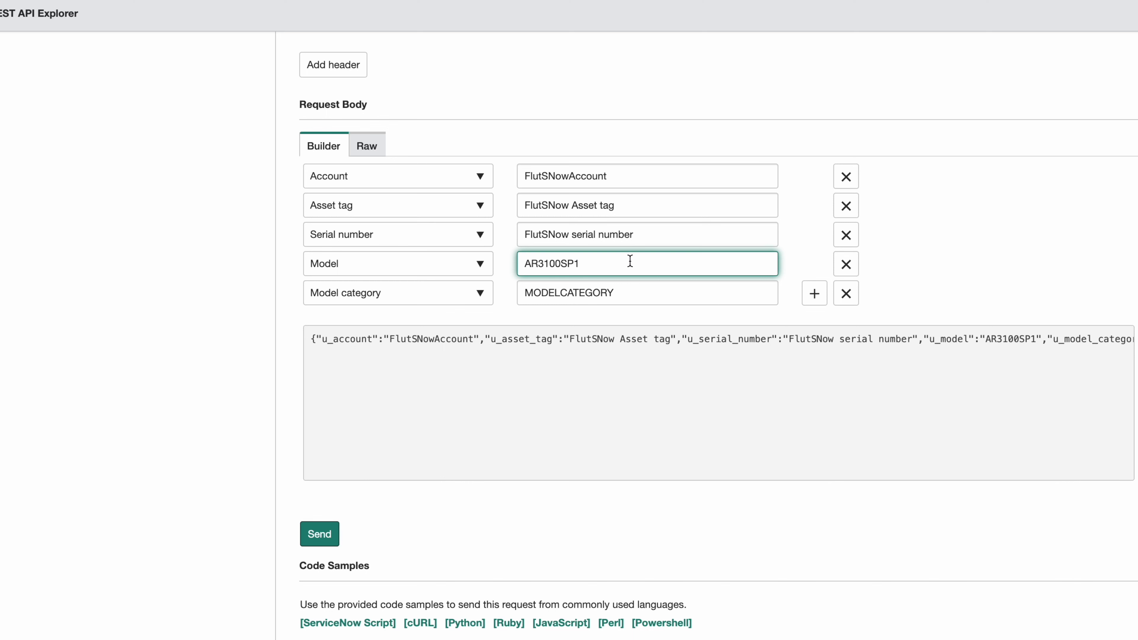
left_click(571, 400)
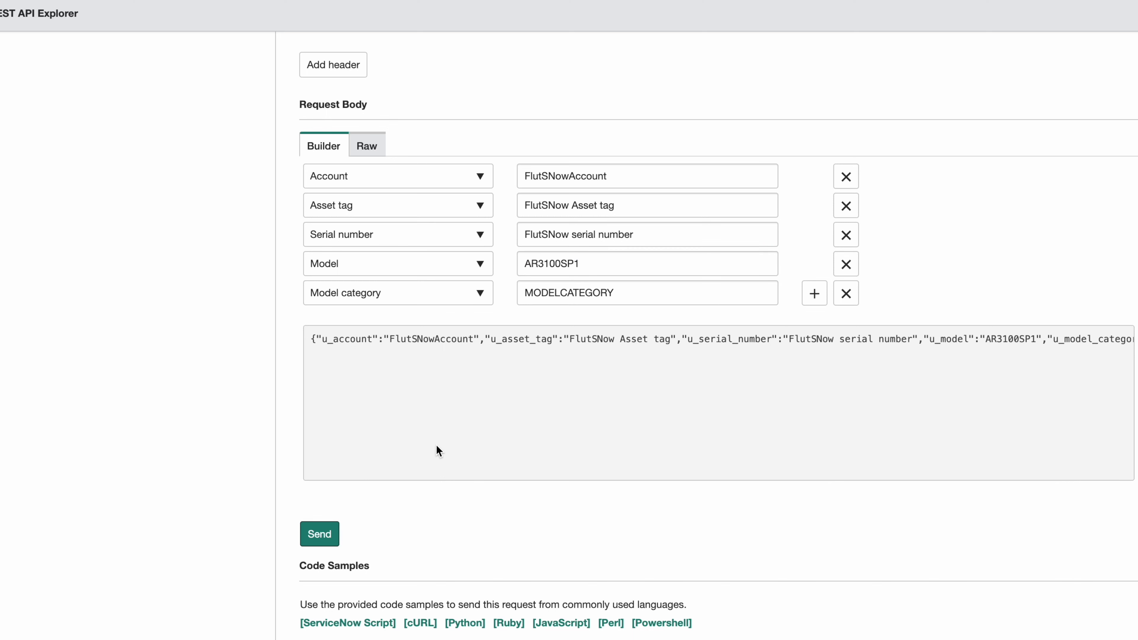
Send the POST request to the staging table, confirm it, and review the response.
left_click(319, 533)
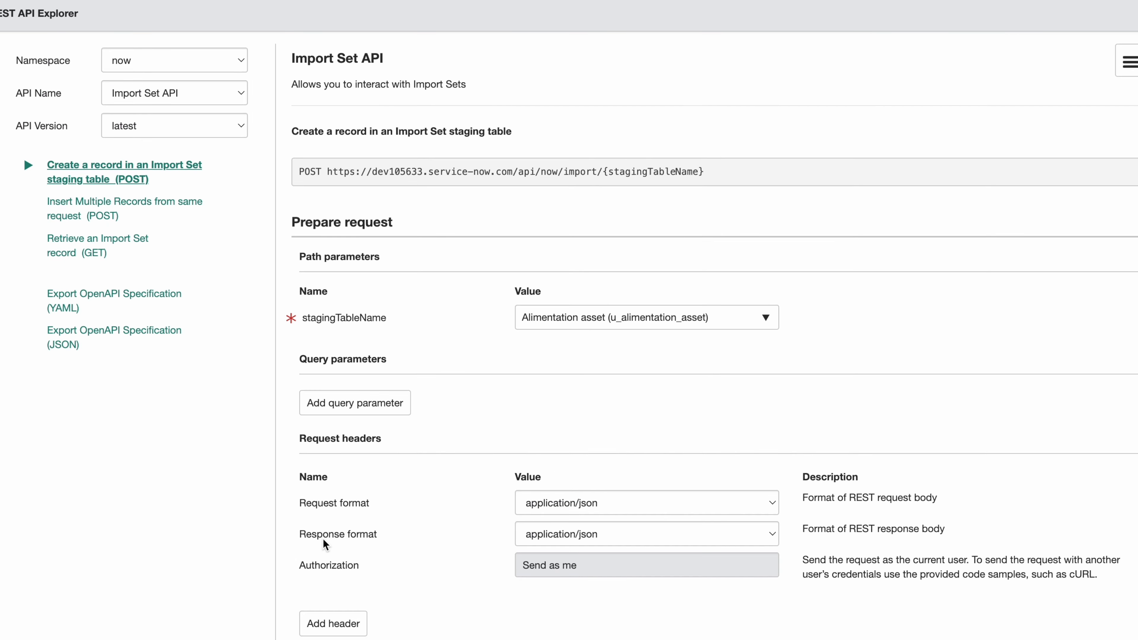
scroll(424, 500, "down", 8)
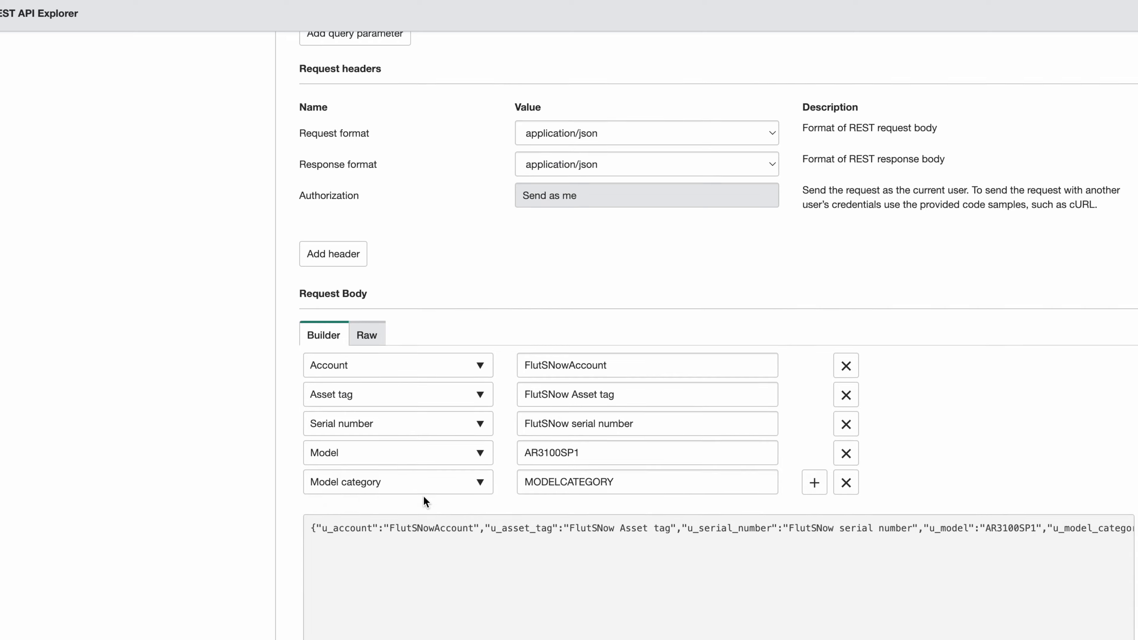
scroll(424, 501, "up", 6)
scroll(424, 501, "down", 10)
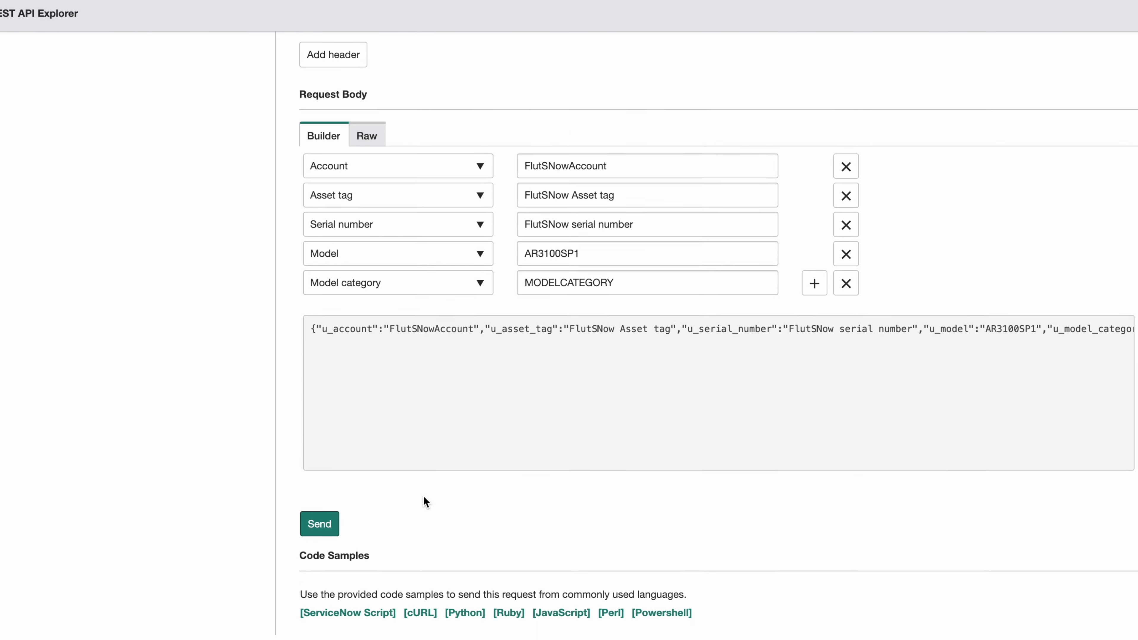
left_click(319, 535)
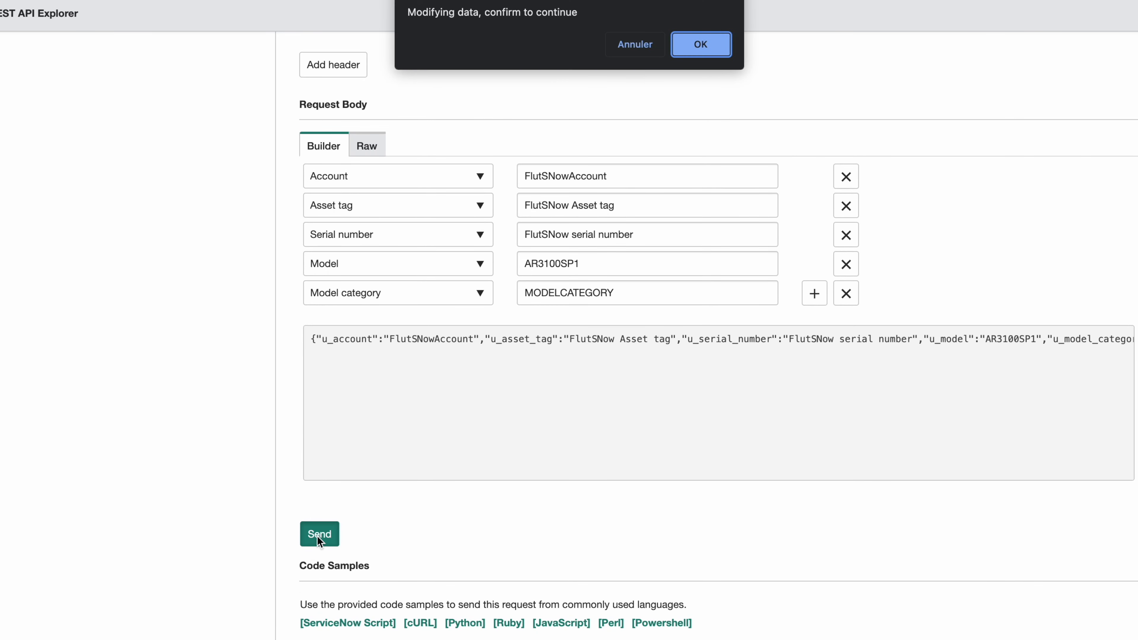
left_click(705, 37)
scroll(631, 434, "down", 1)
scroll(632, 436, "down", 20)
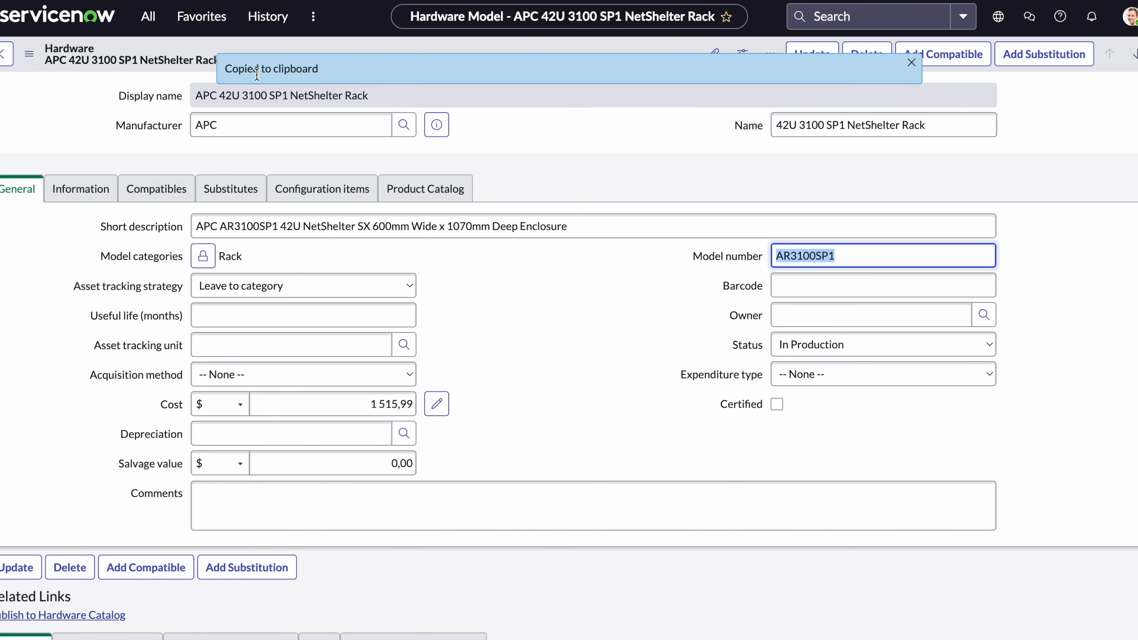
Start a new transform script on the Alimentation asset transform map.
left_click(141, 27)
triple_click(152, 52)
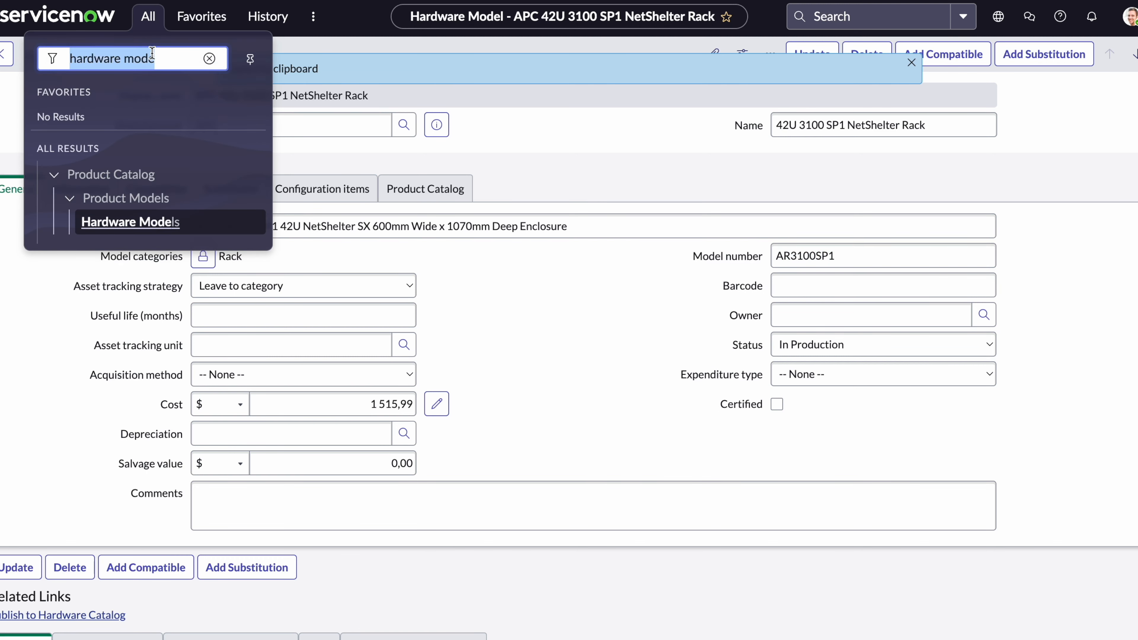
type("alime")
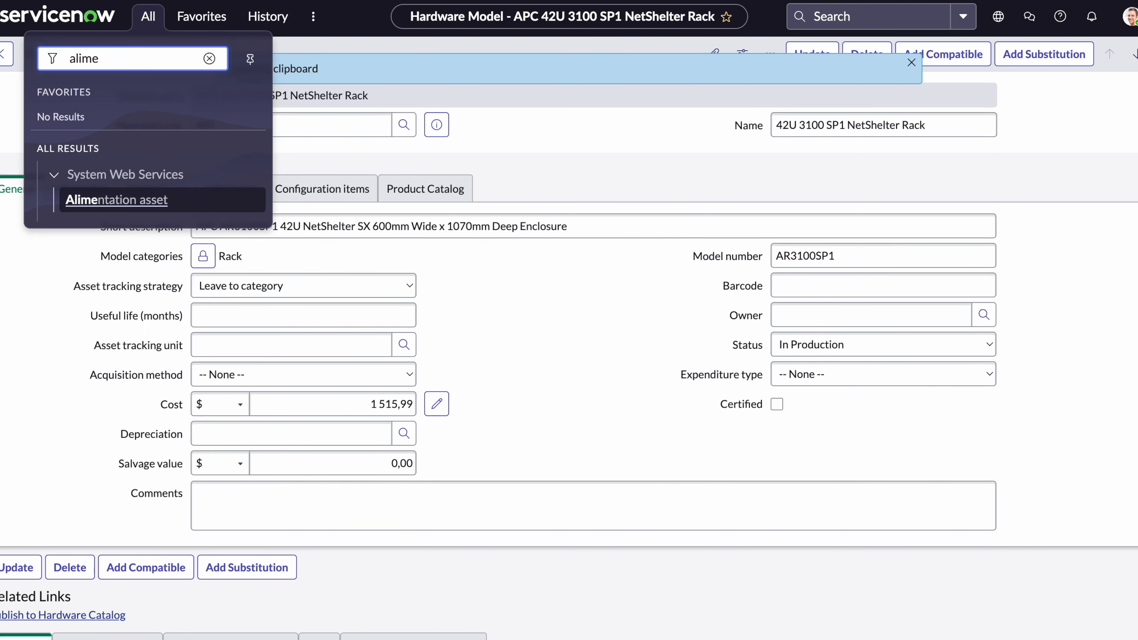
key("Return")
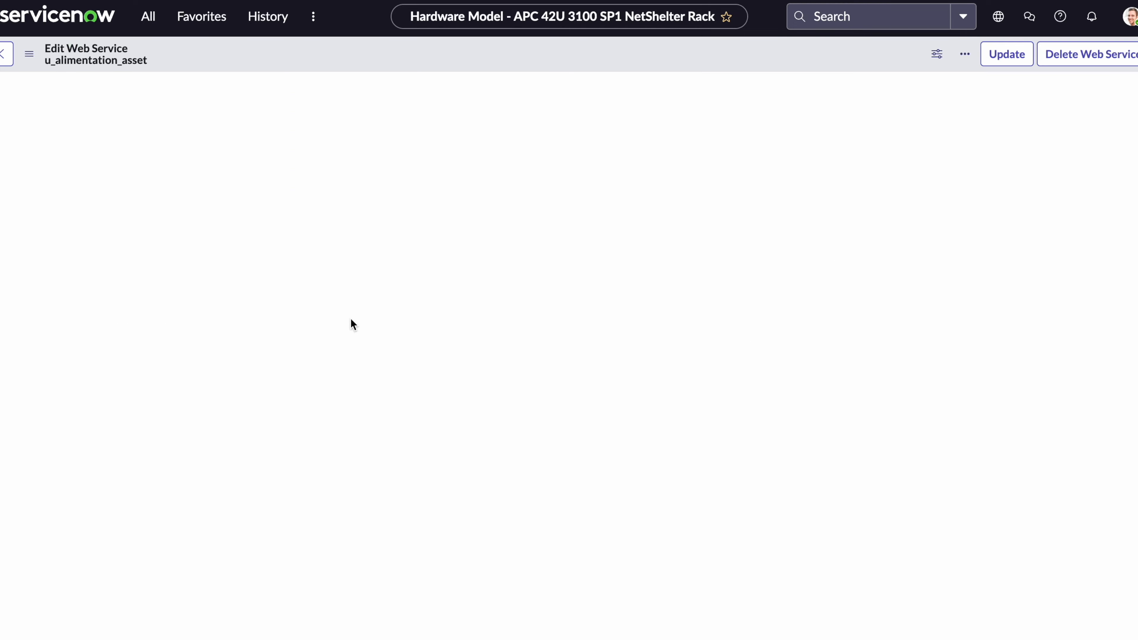
scroll(203, 442, "down", 10)
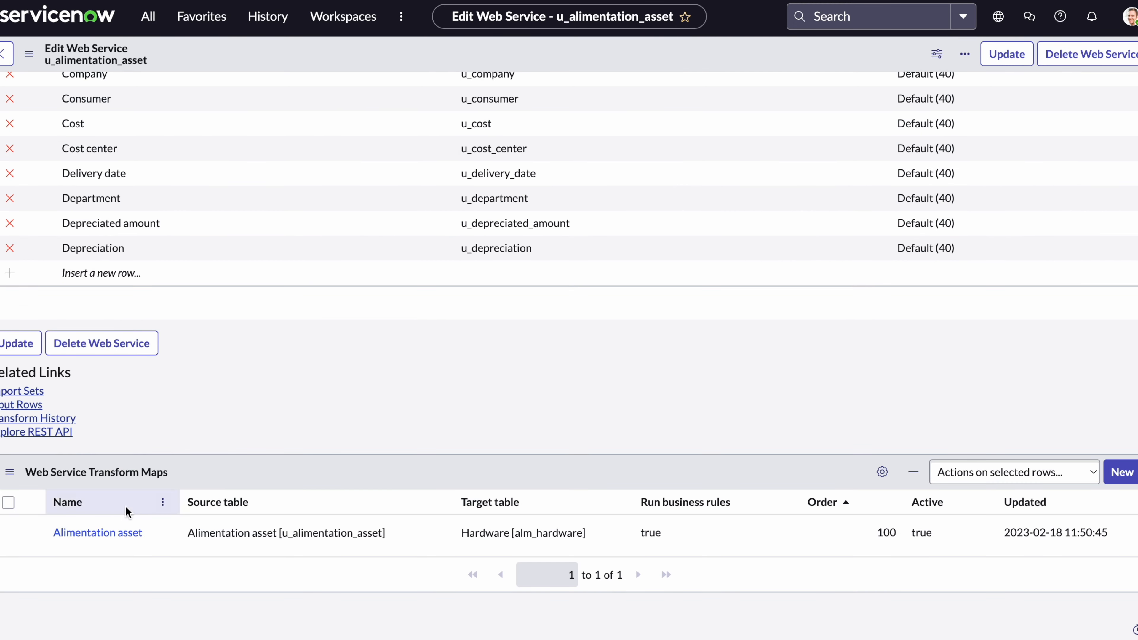
left_click(107, 534)
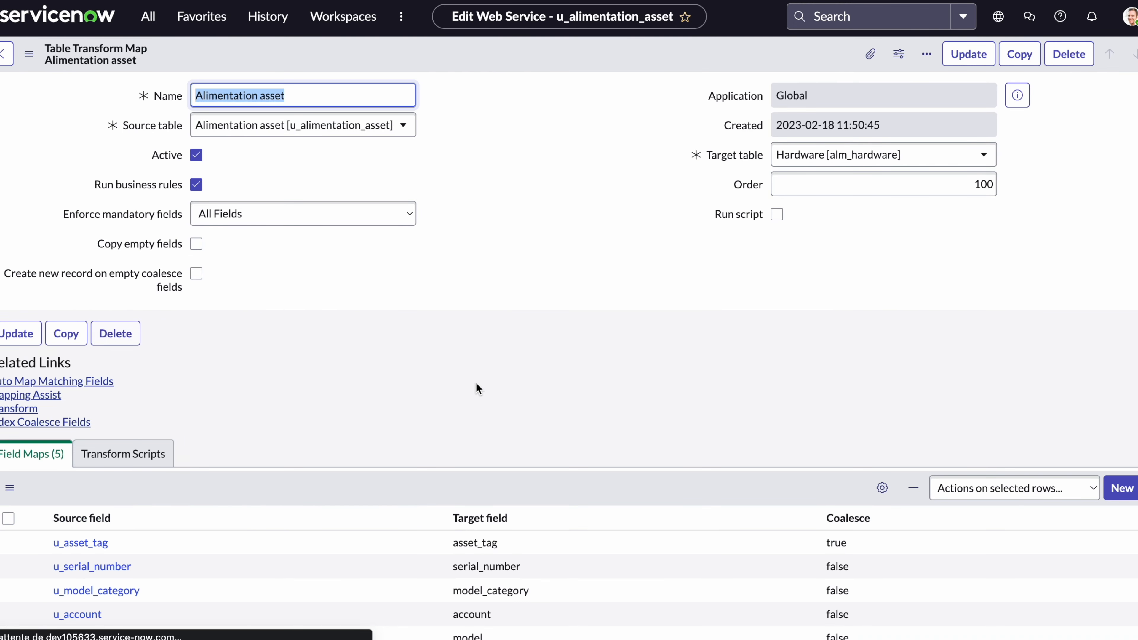
left_click(143, 454)
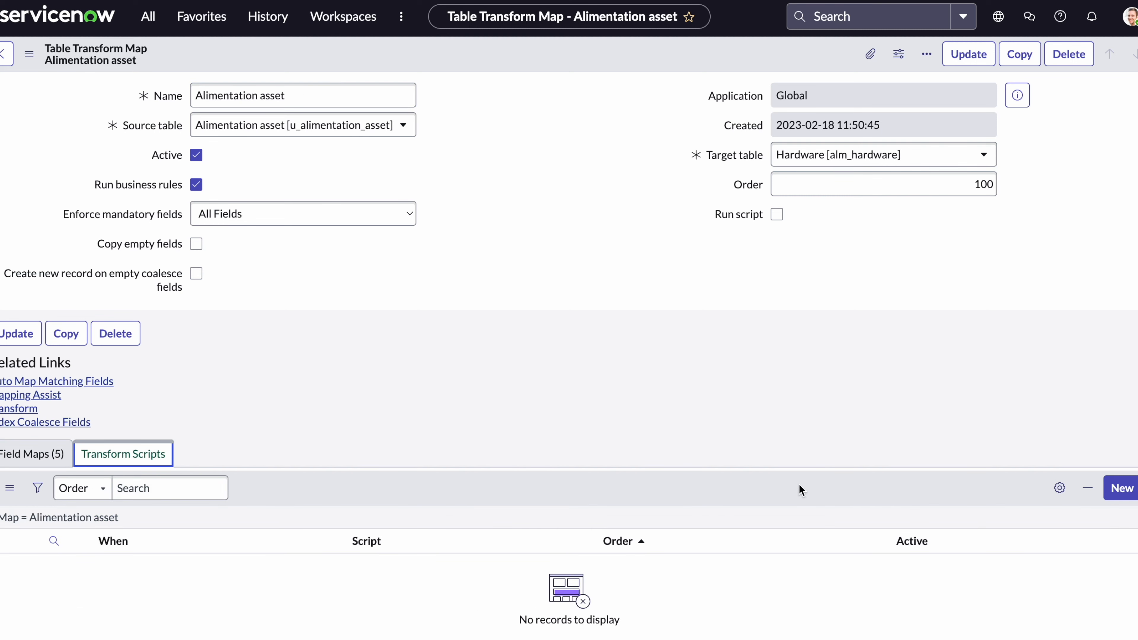
left_click(1122, 488)
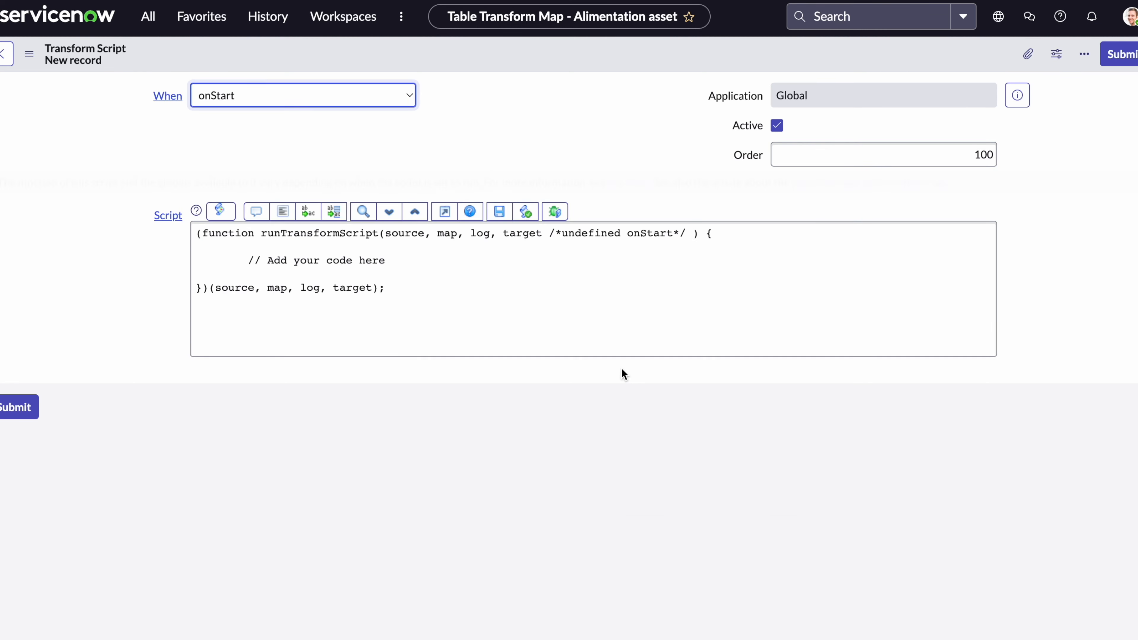
Make the script run onBefore with target.quantity=1; and submit it.
left_click(312, 106)
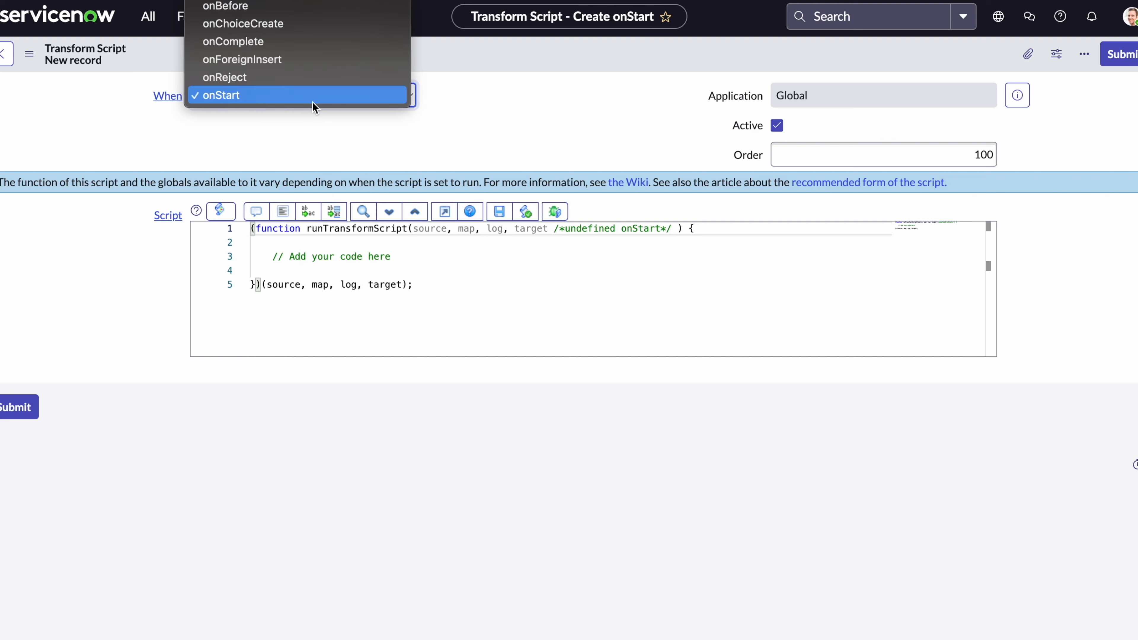
left_click(249, 17)
left_click_drag(407, 257, 271, 255)
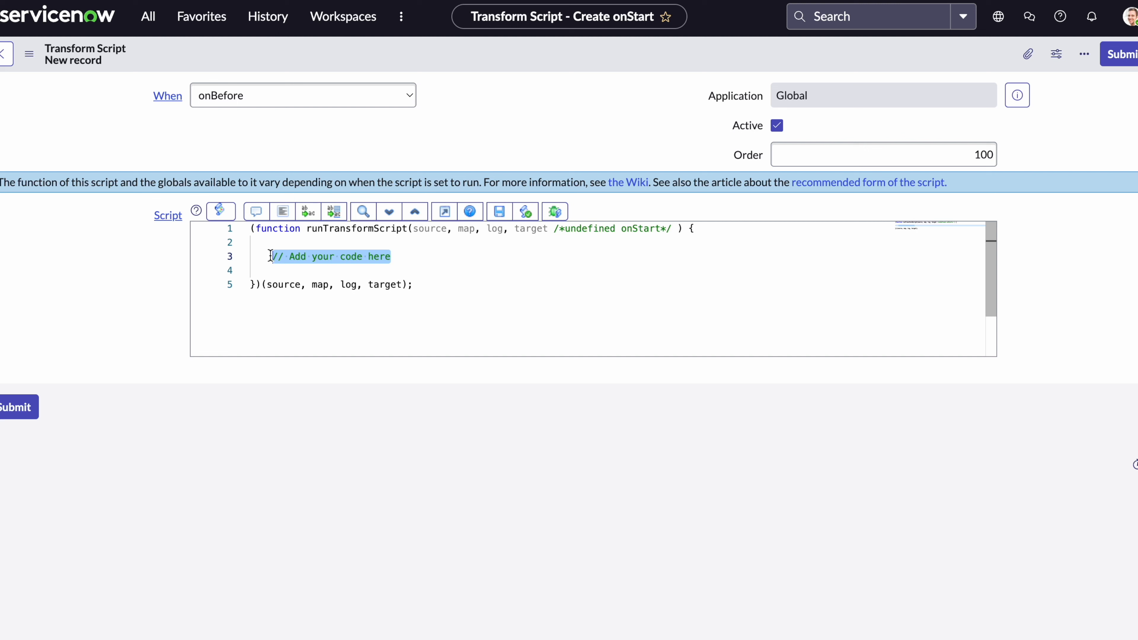
type("targ")
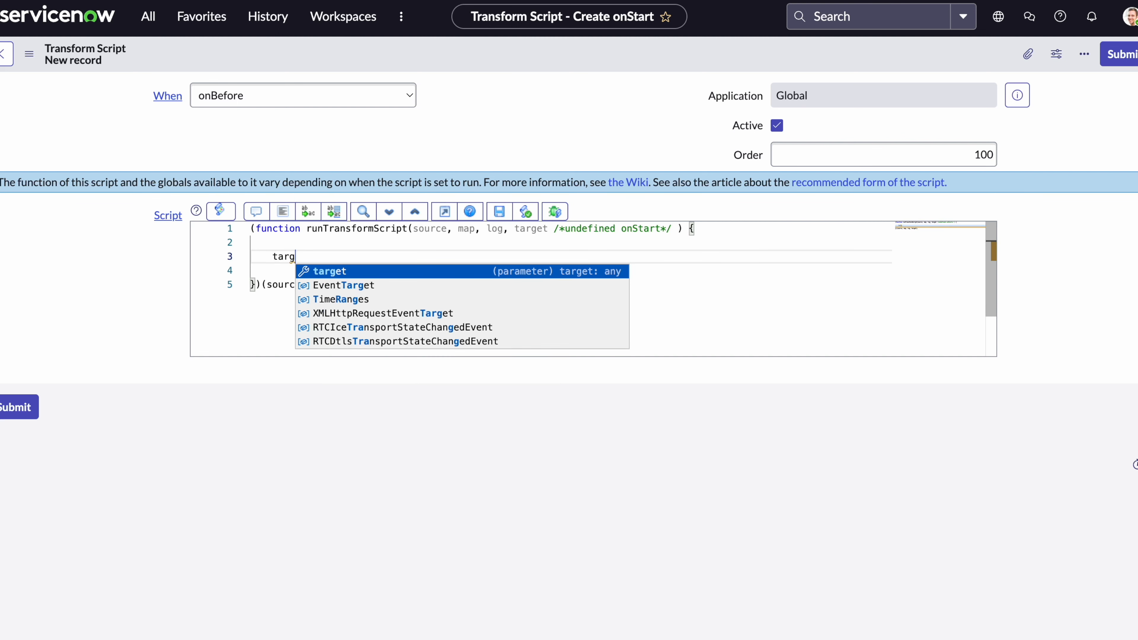
key("Return")
type(".")
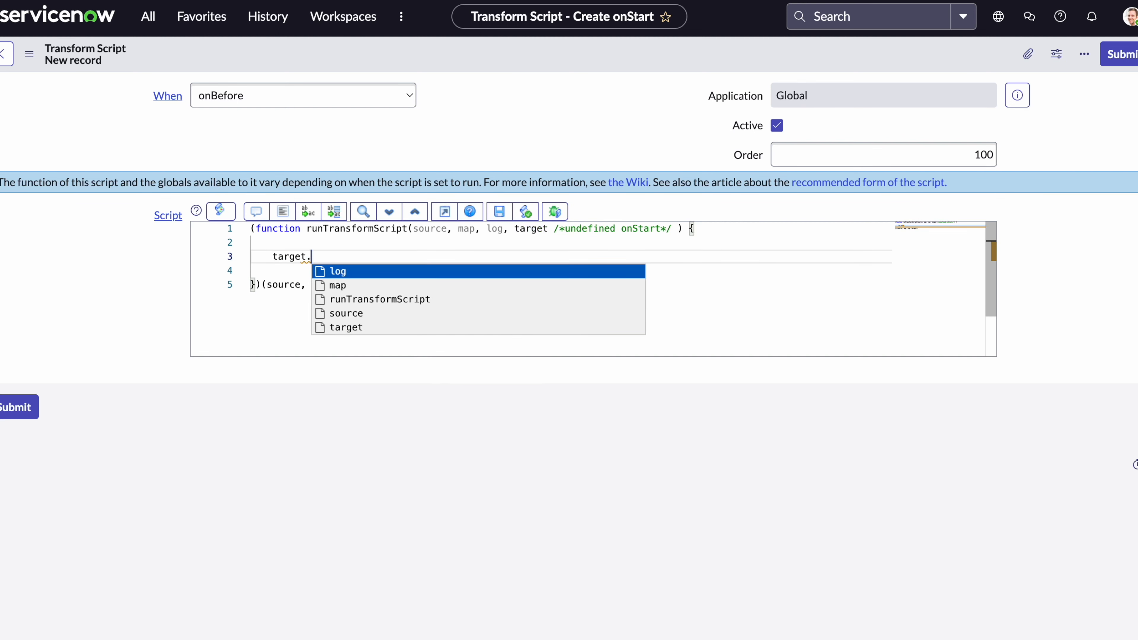
type("quant")
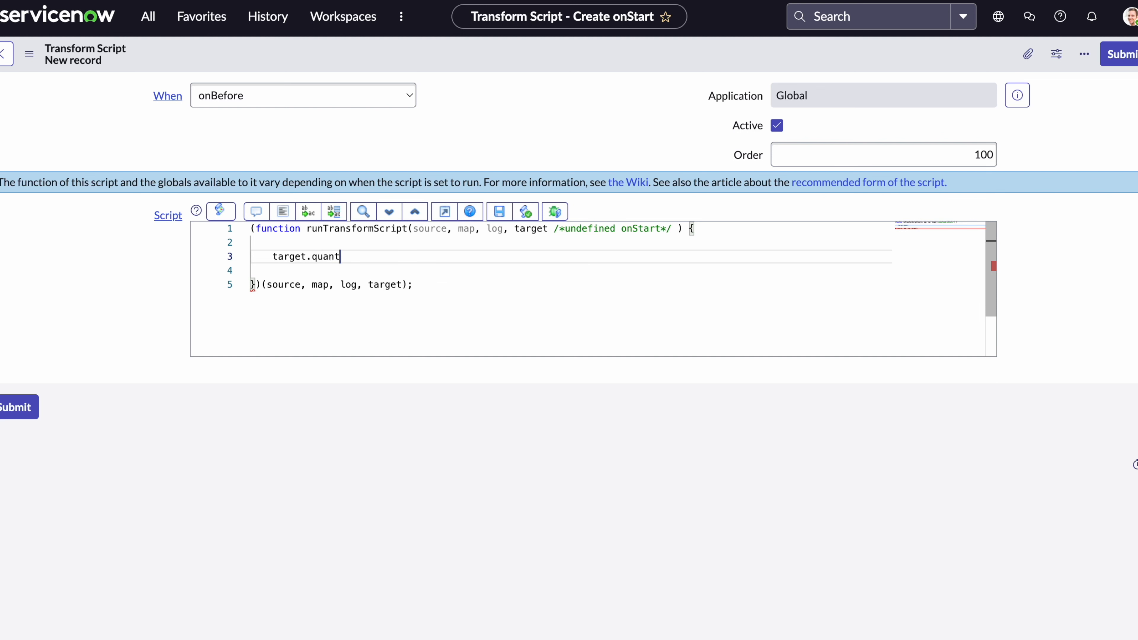
type("ity=")
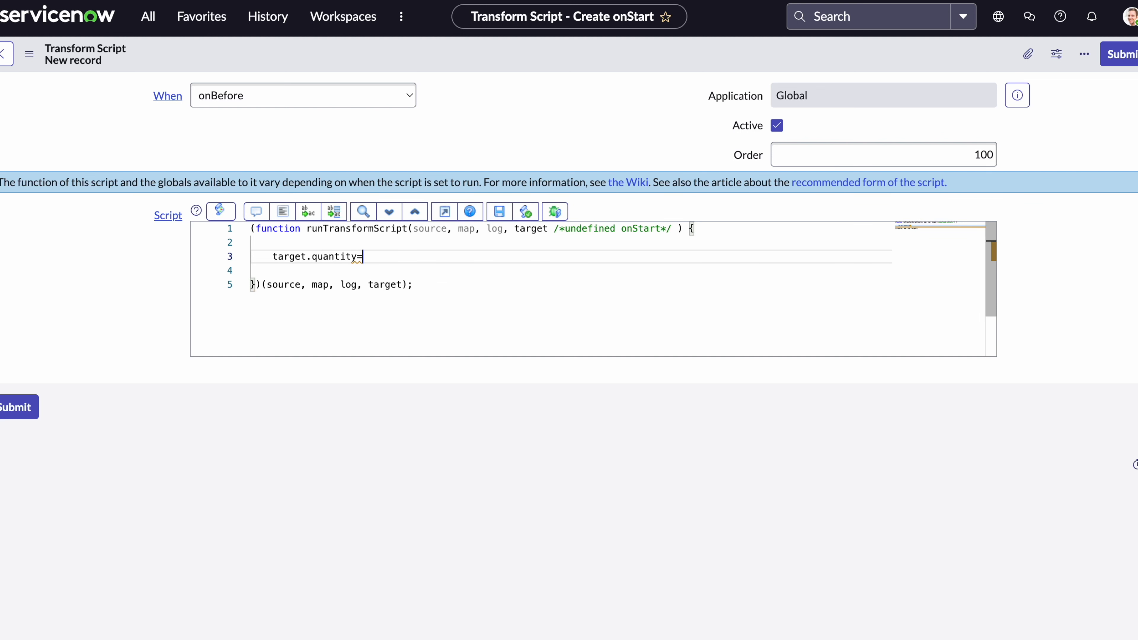
type("1;")
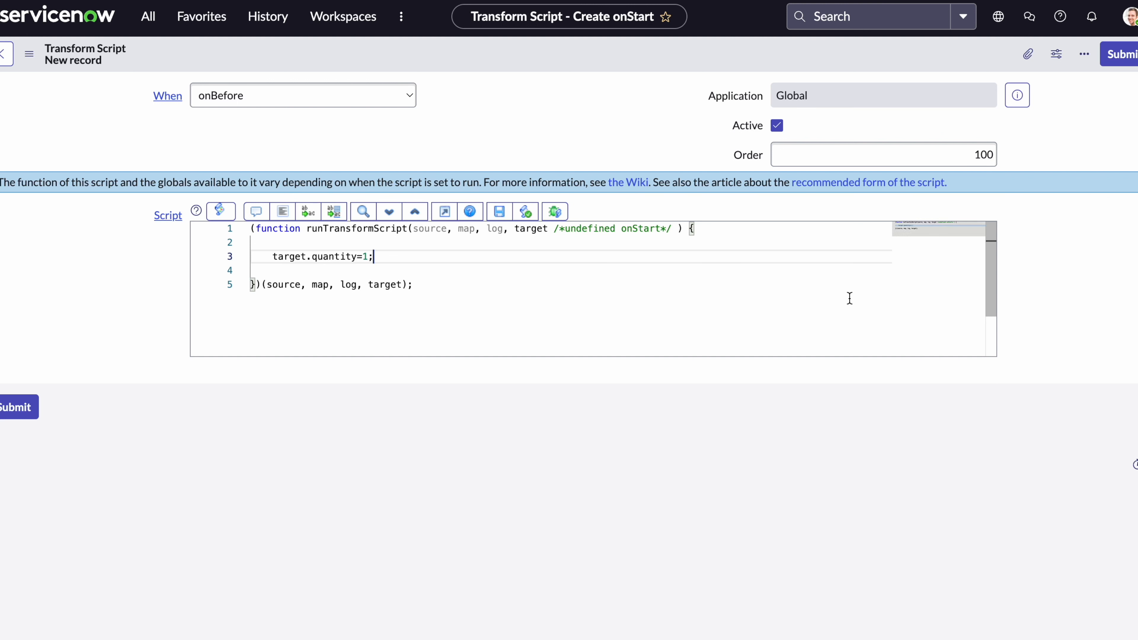
left_click(1121, 55)
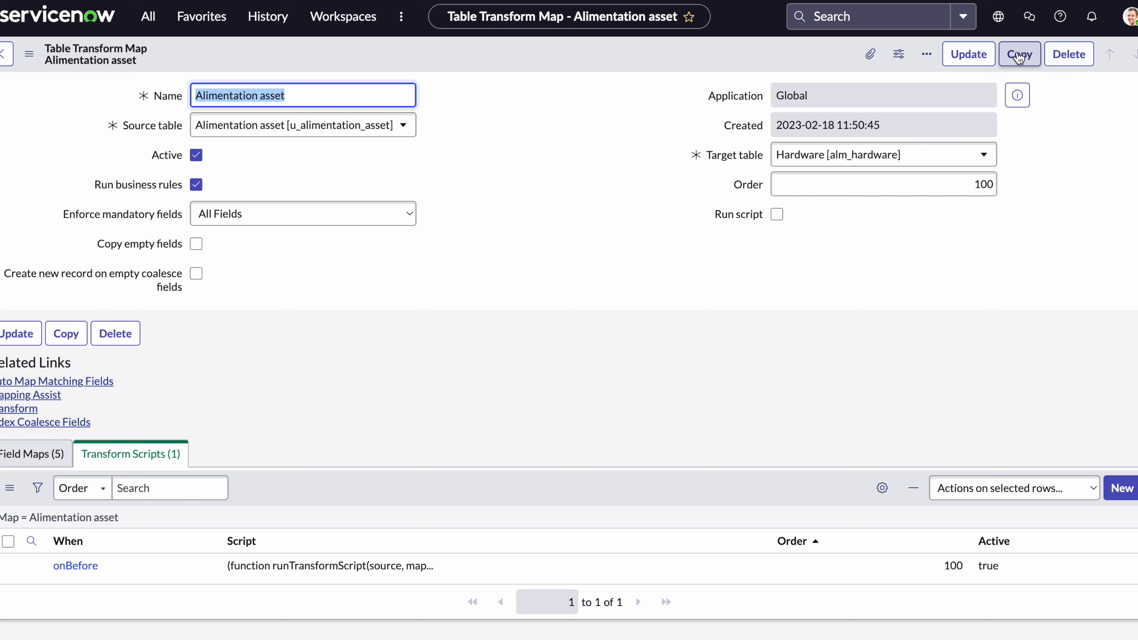
Update the transform map and resend the test asset, getting 201 Created with status inserted.
left_click(959, 60)
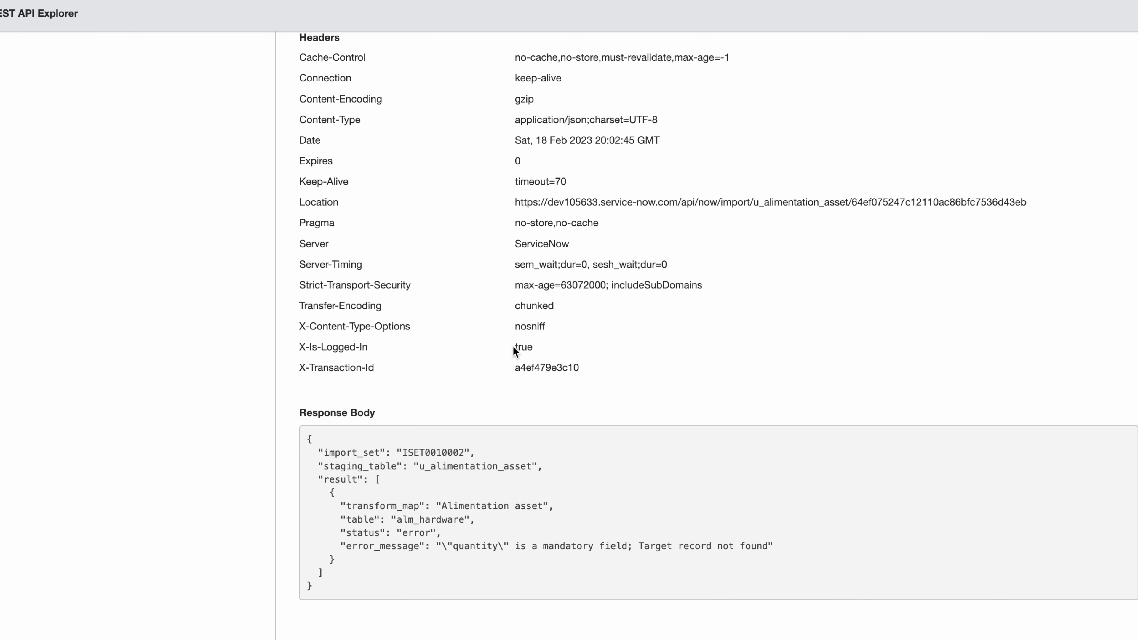
scroll(513, 348, "up", 20)
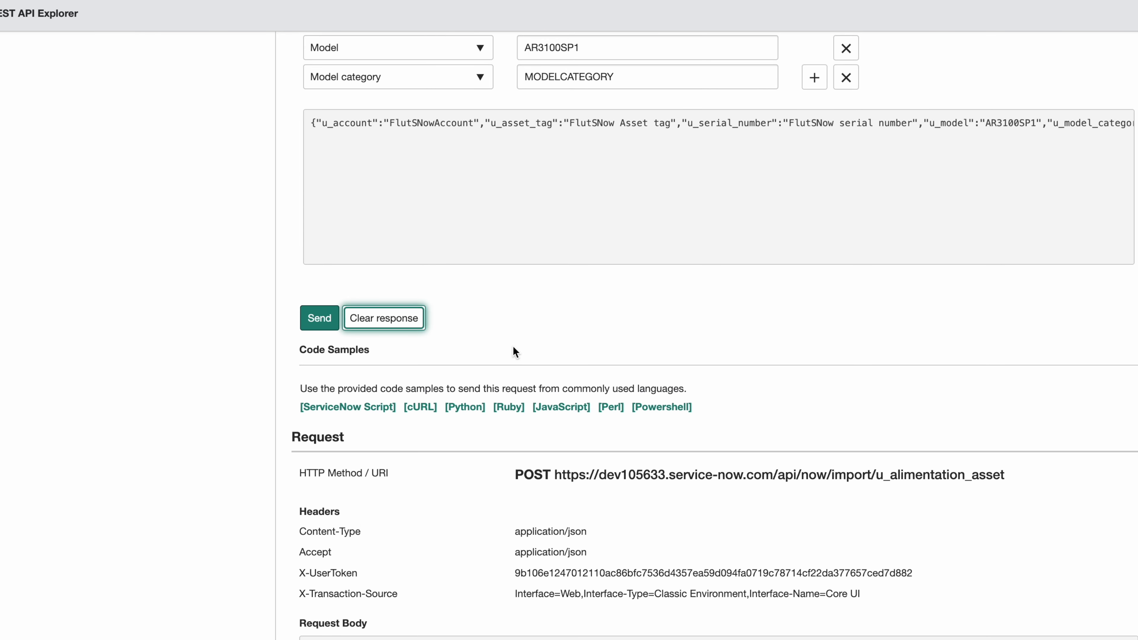
left_click(320, 319)
left_click(701, 44)
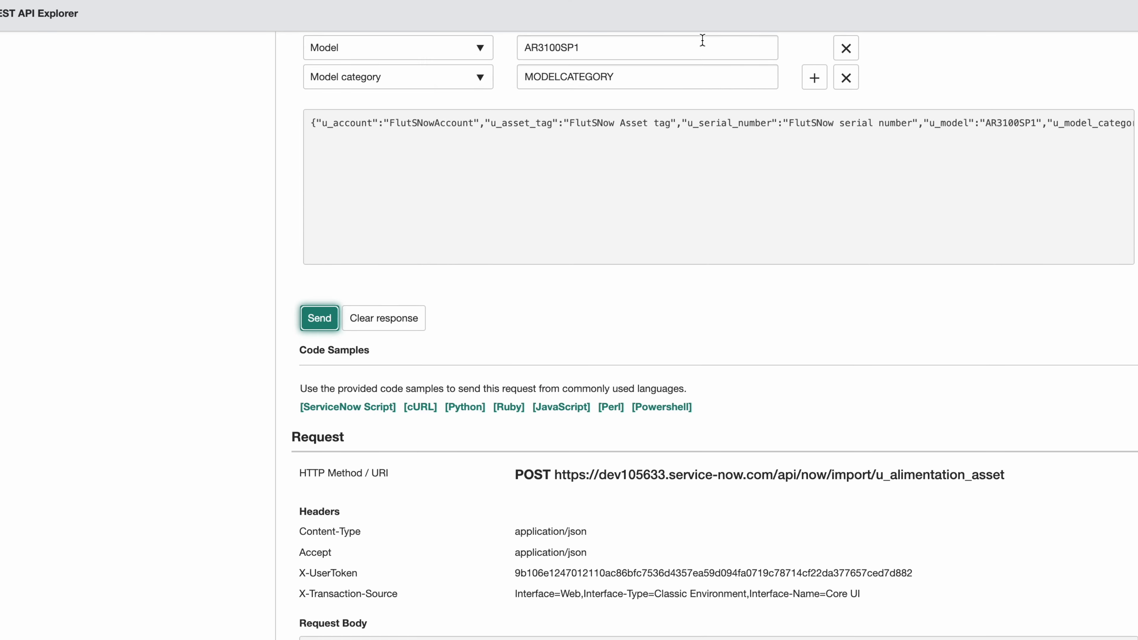
scroll(641, 379, "down", 10)
scroll(642, 380, "down", 7)
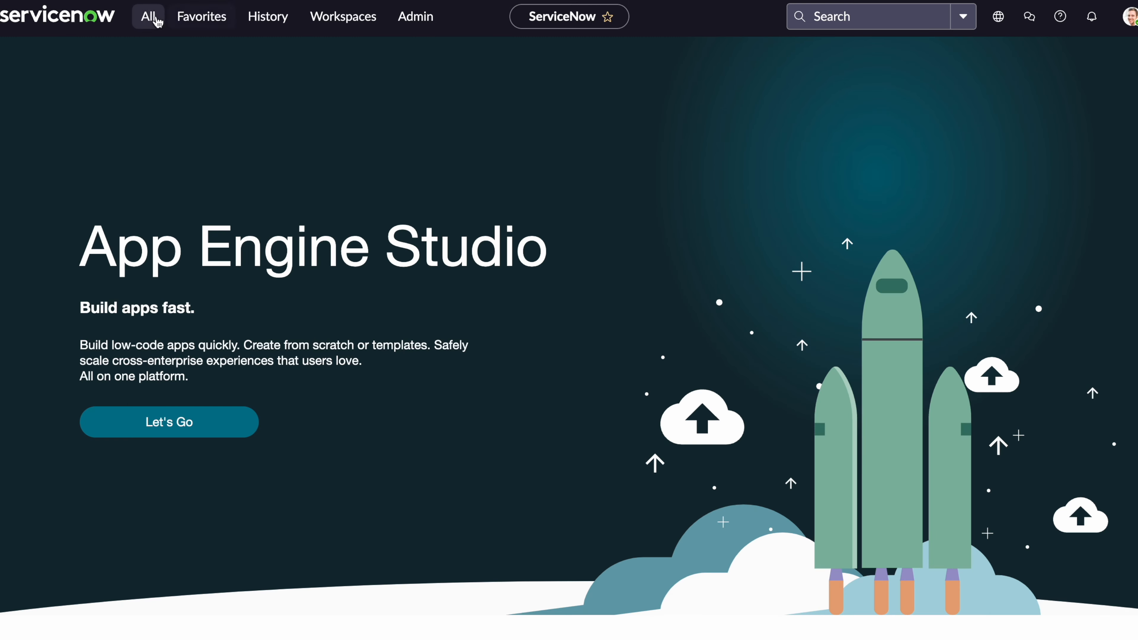
Add the Updated column to the Hardware Assets list.
left_click(151, 23)
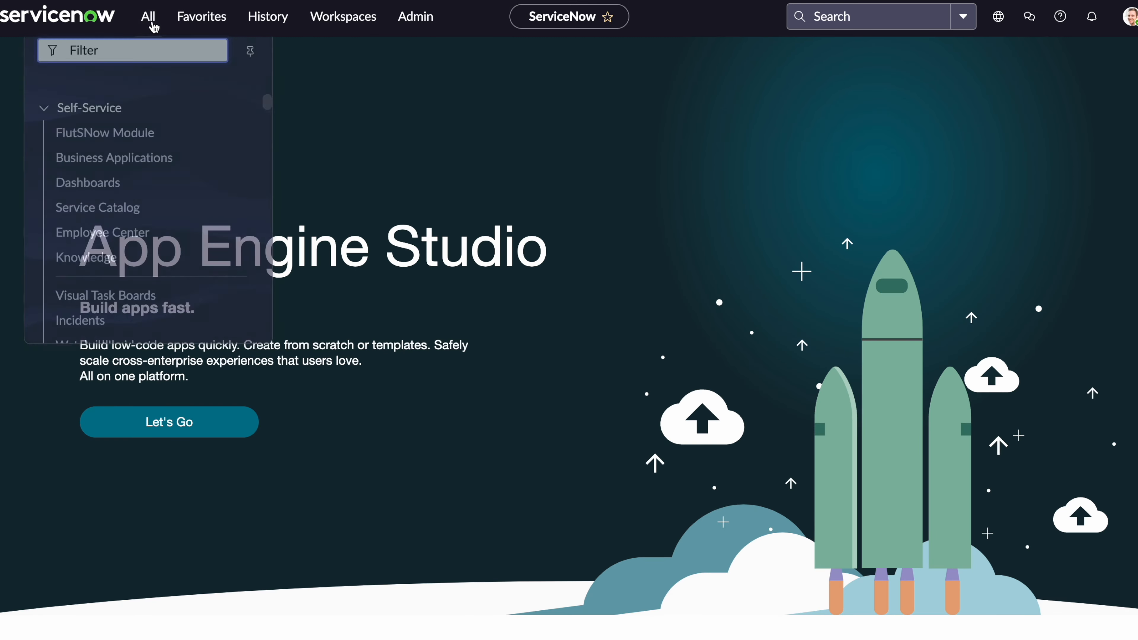
type("har")
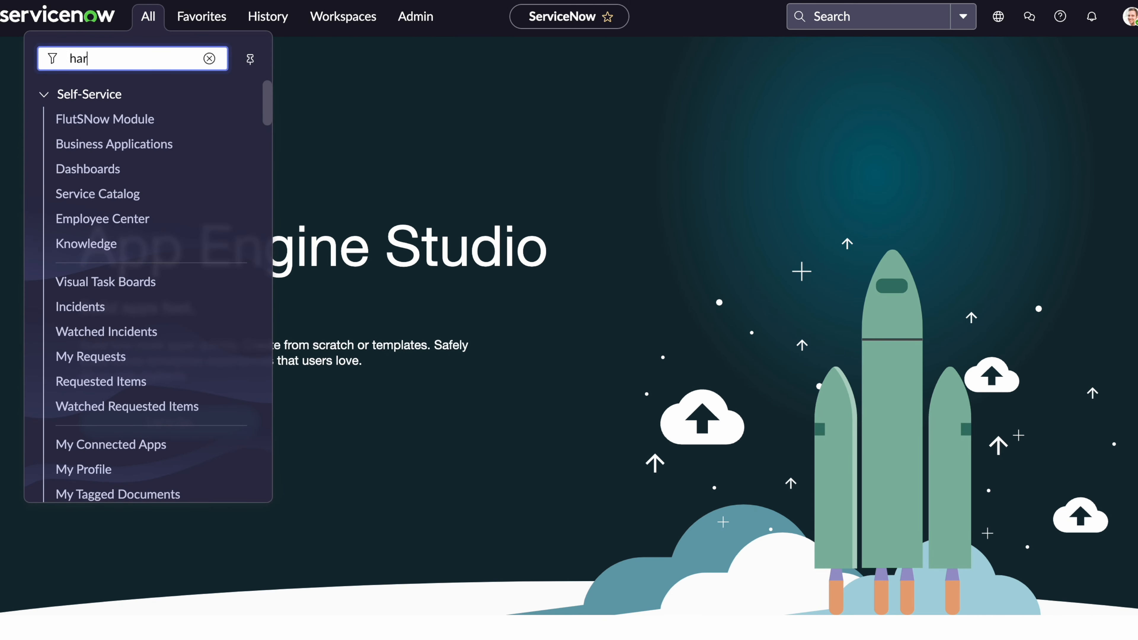
type("dware ass")
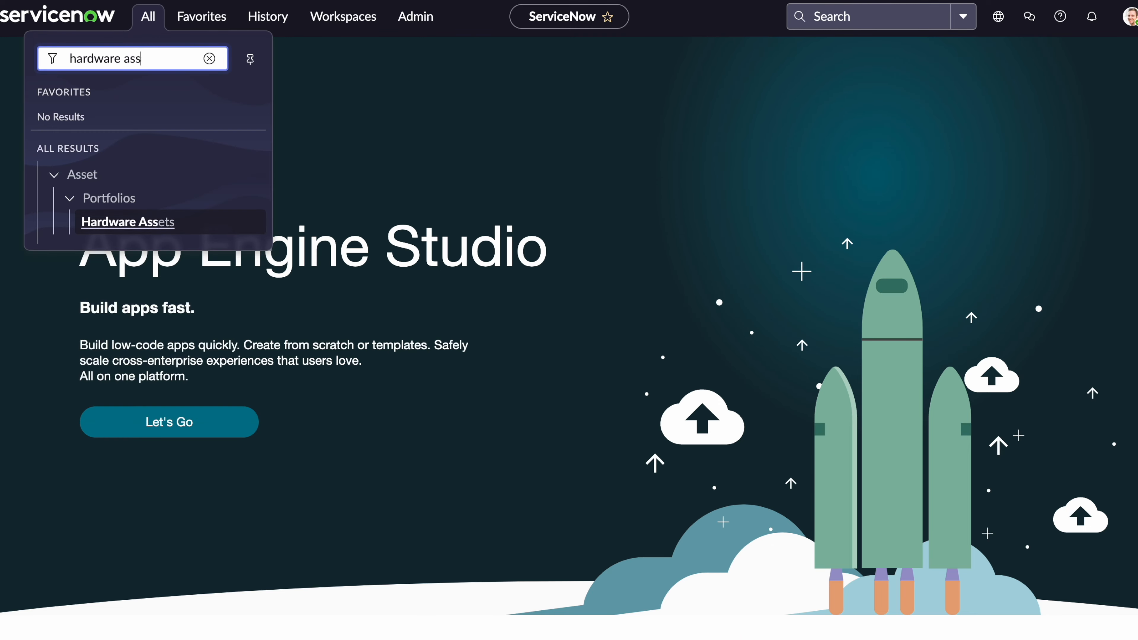
left_click(155, 222)
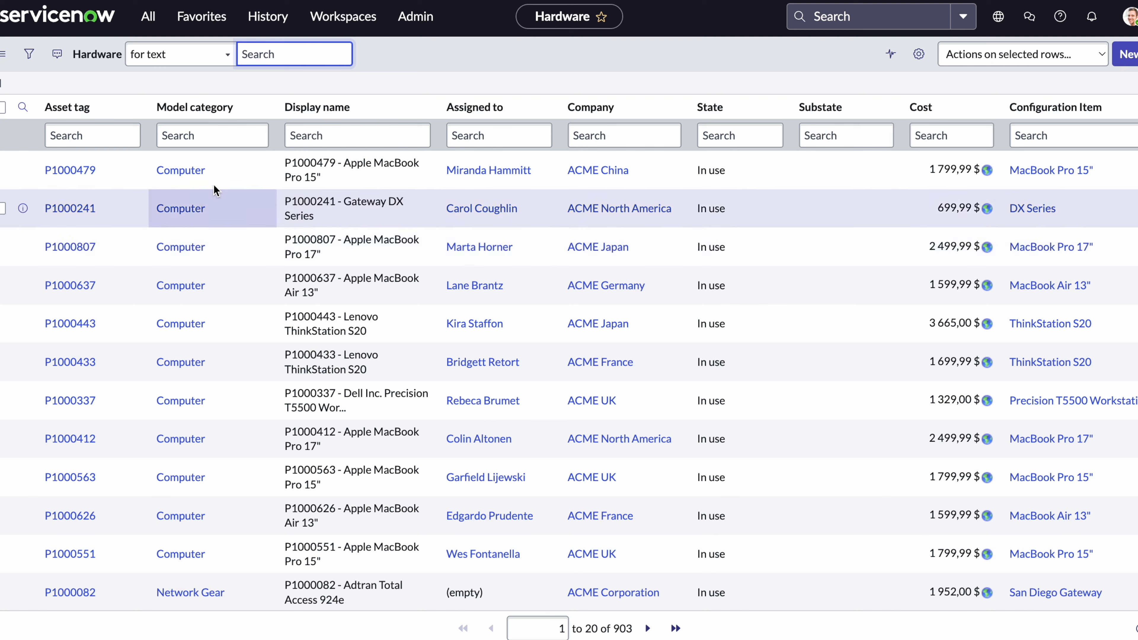
left_click(917, 55)
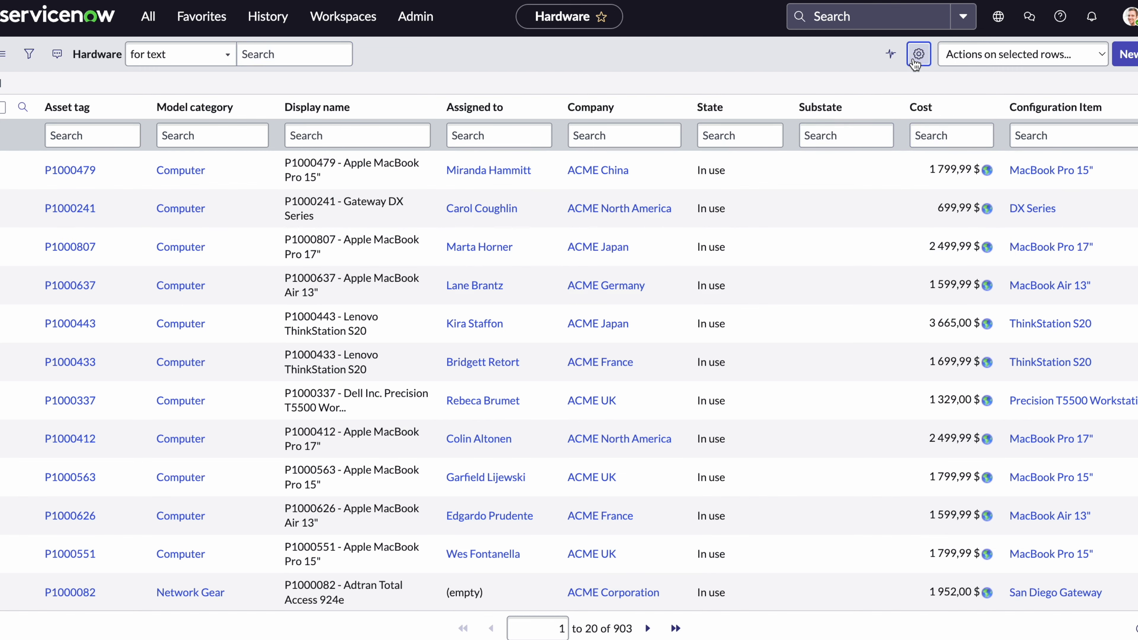
scroll(439, 241, "down", 10)
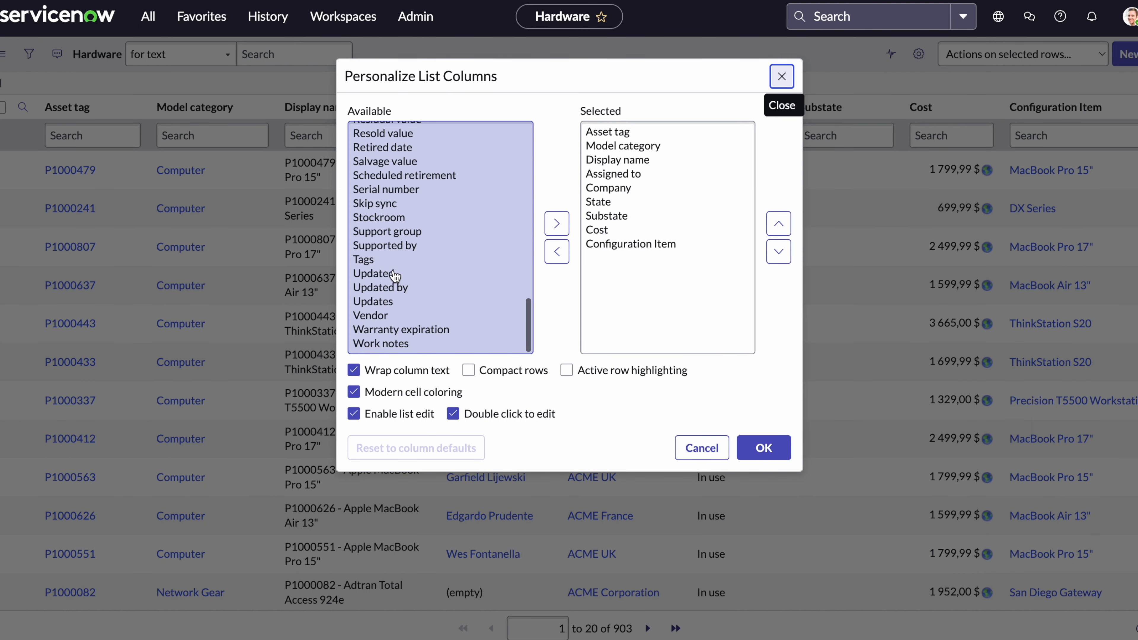
left_click(404, 272)
left_click(557, 223)
left_click(765, 447)
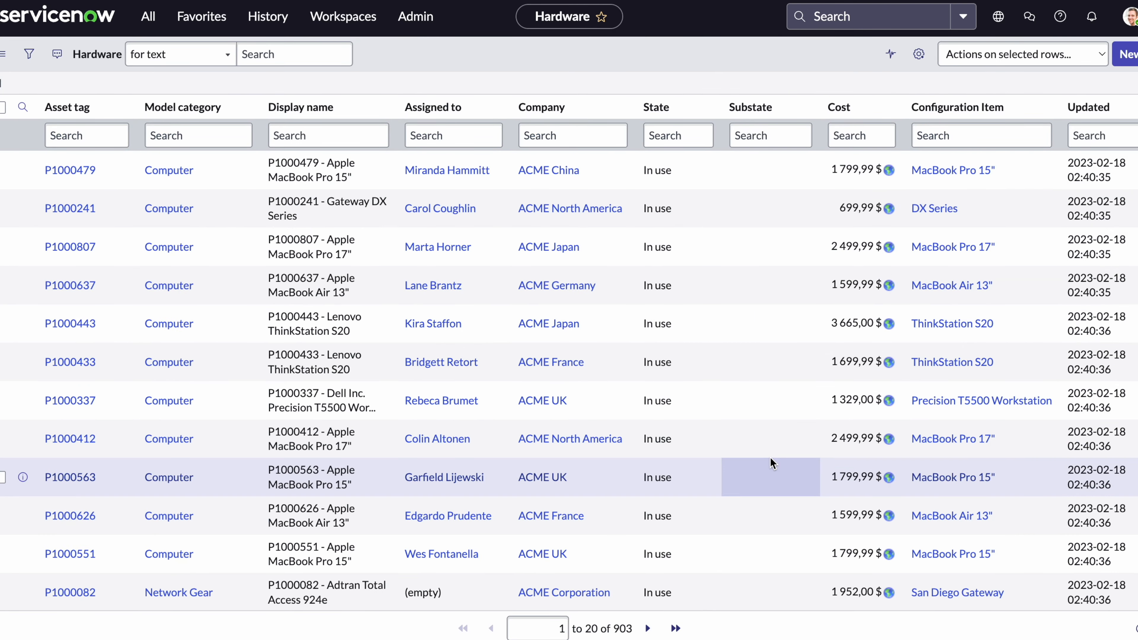
Sort the hardware list by Updated and view the FlutSNow Asset tag record.
left_click(1097, 112)
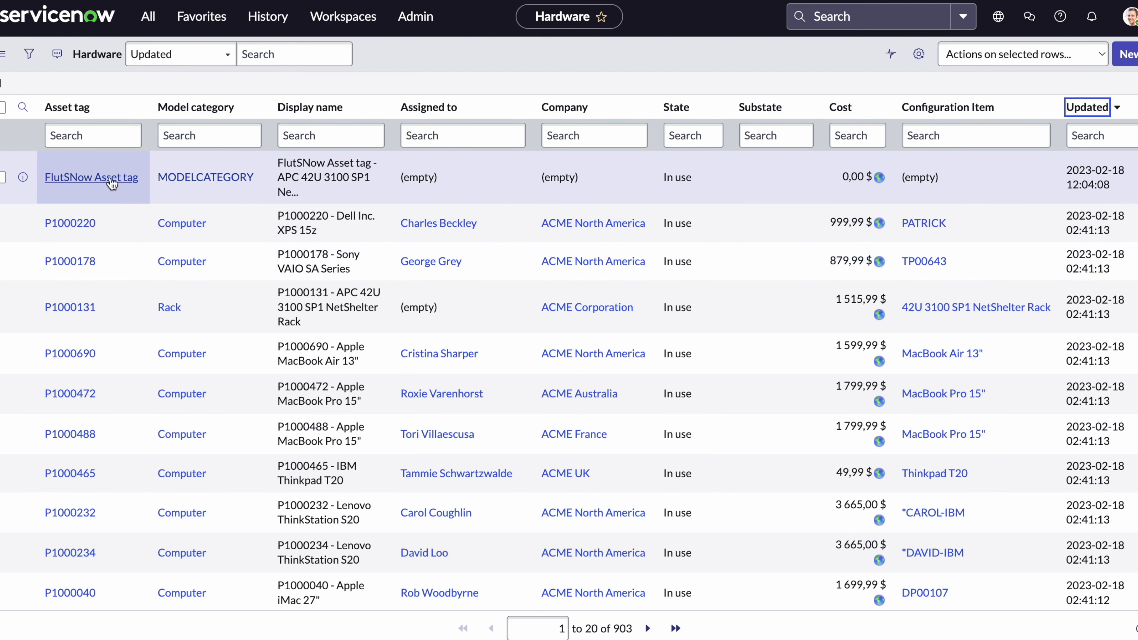
left_click(111, 181)
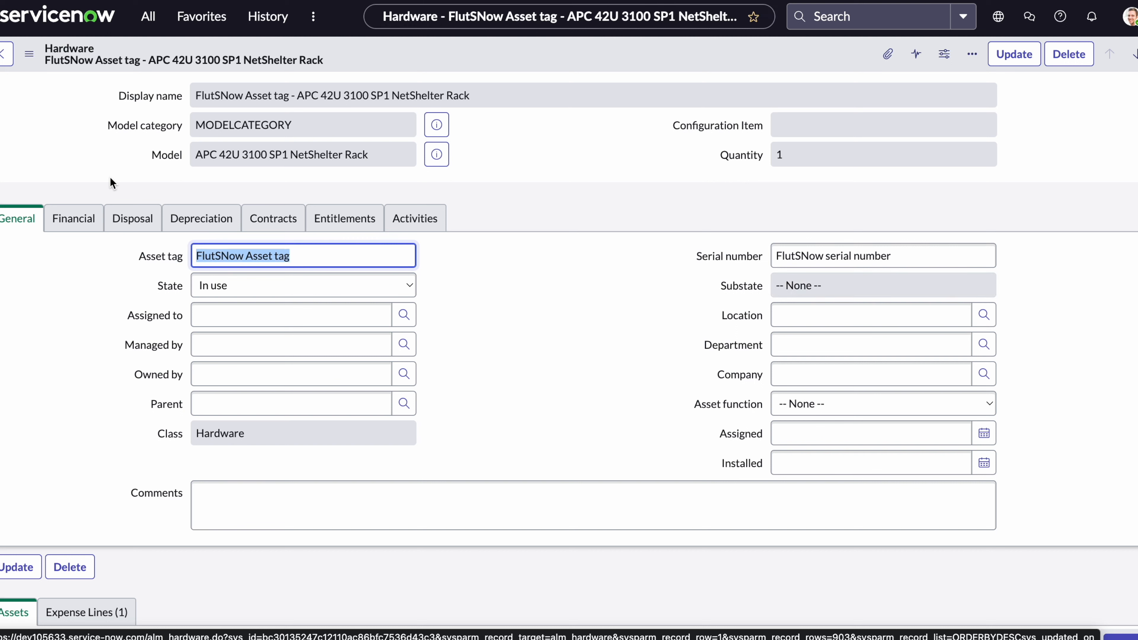
left_click(300, 256)
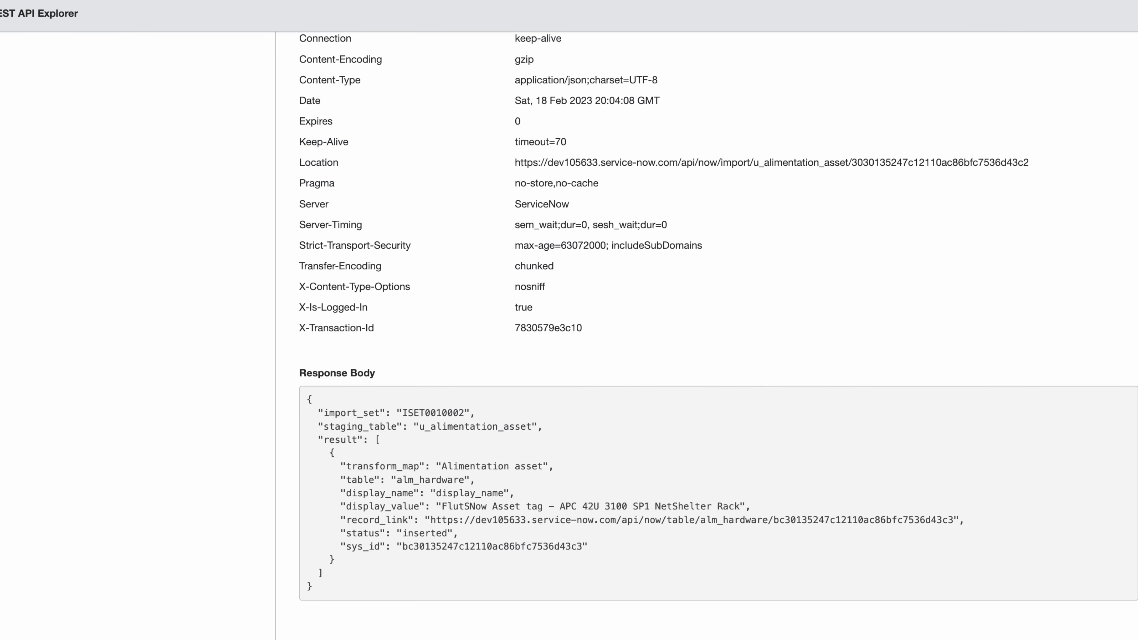
Copy the u_alimentation_asset import POST URL from REST API Explorer and go to Postman.
scroll(559, 322, "up", 1)
scroll(559, 322, "up", 1)
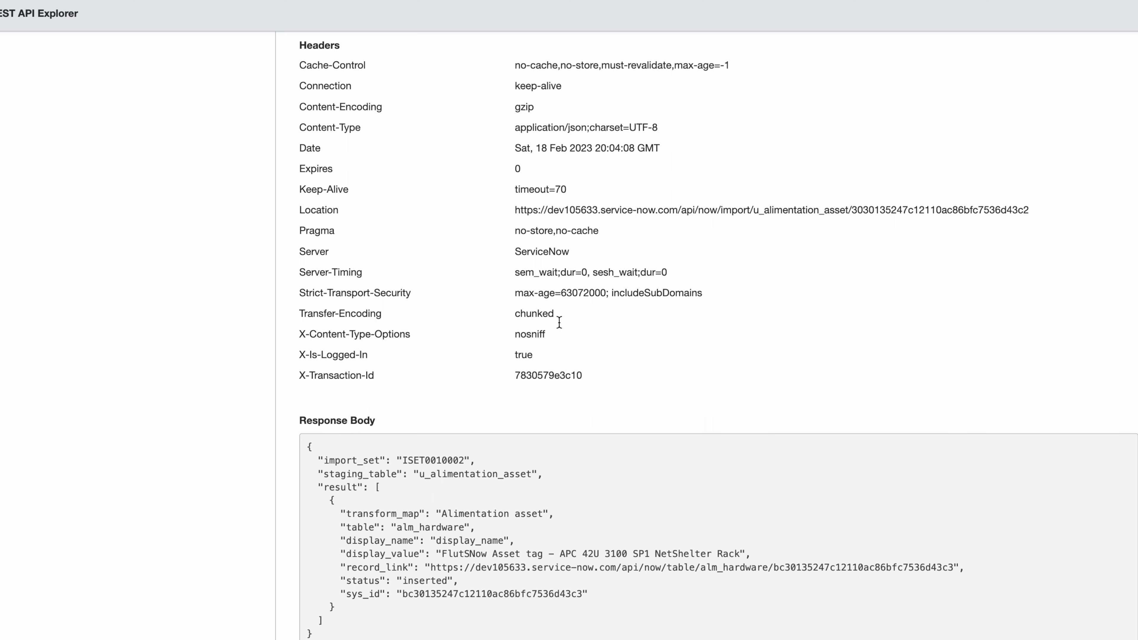
scroll(559, 321, "down", 1)
scroll(559, 322, "down", 1)
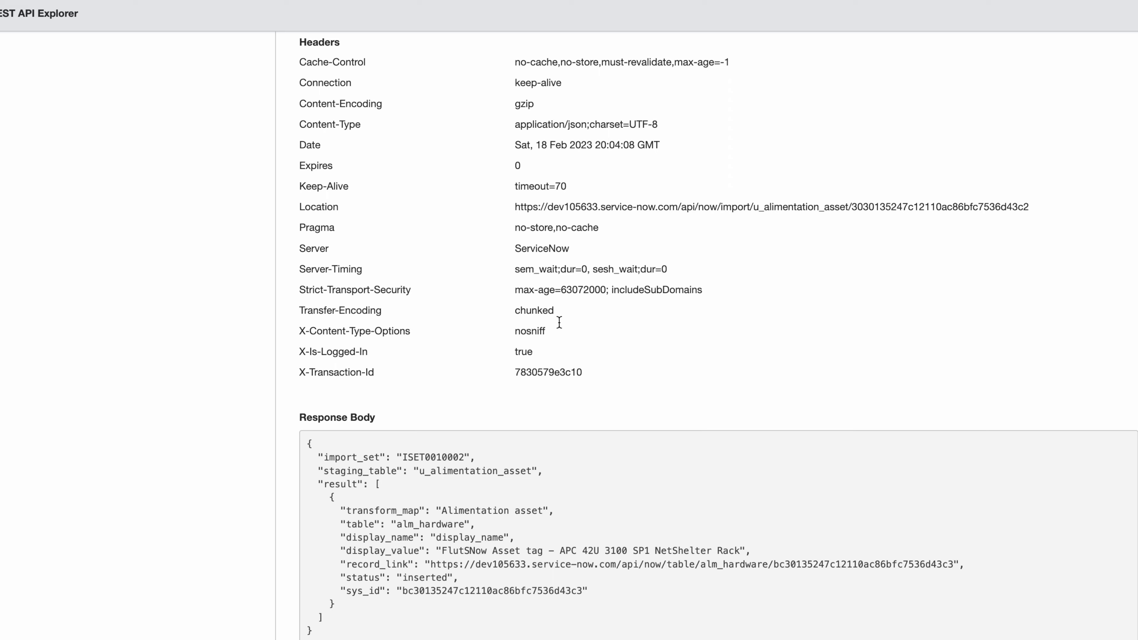
scroll(559, 322, "up", 15)
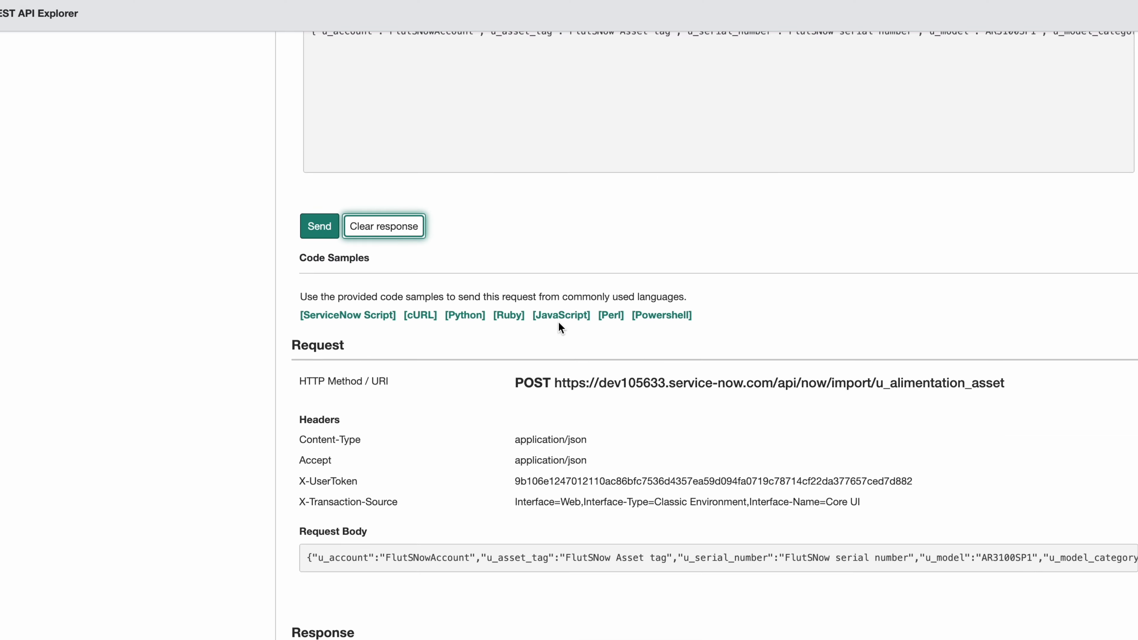
scroll(559, 322, "up", 12)
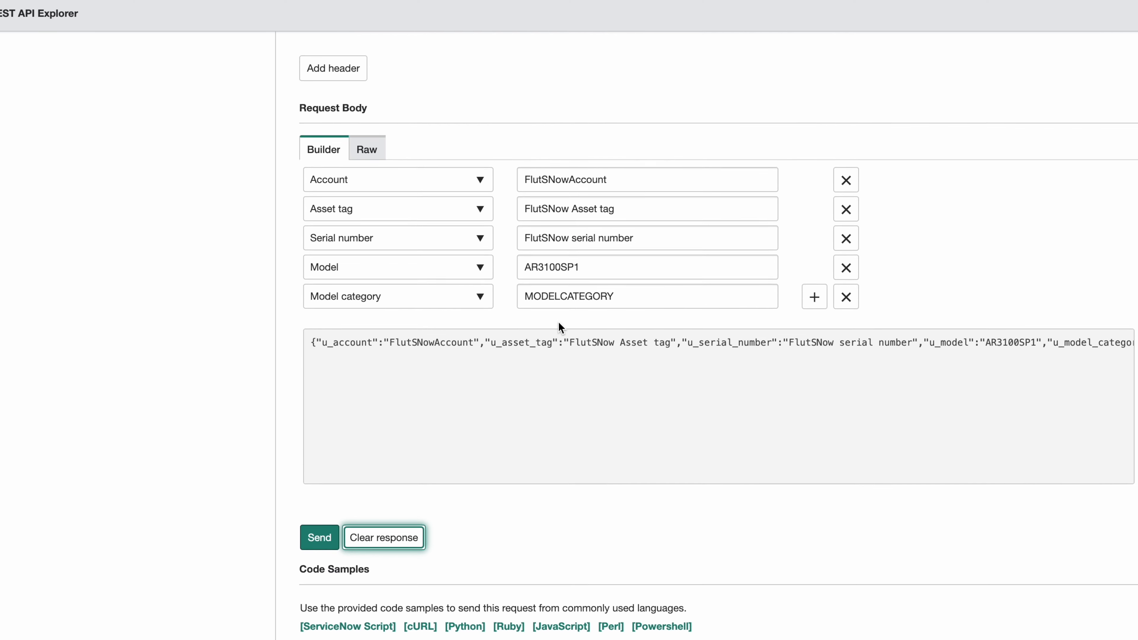
scroll(558, 322, "up", 3)
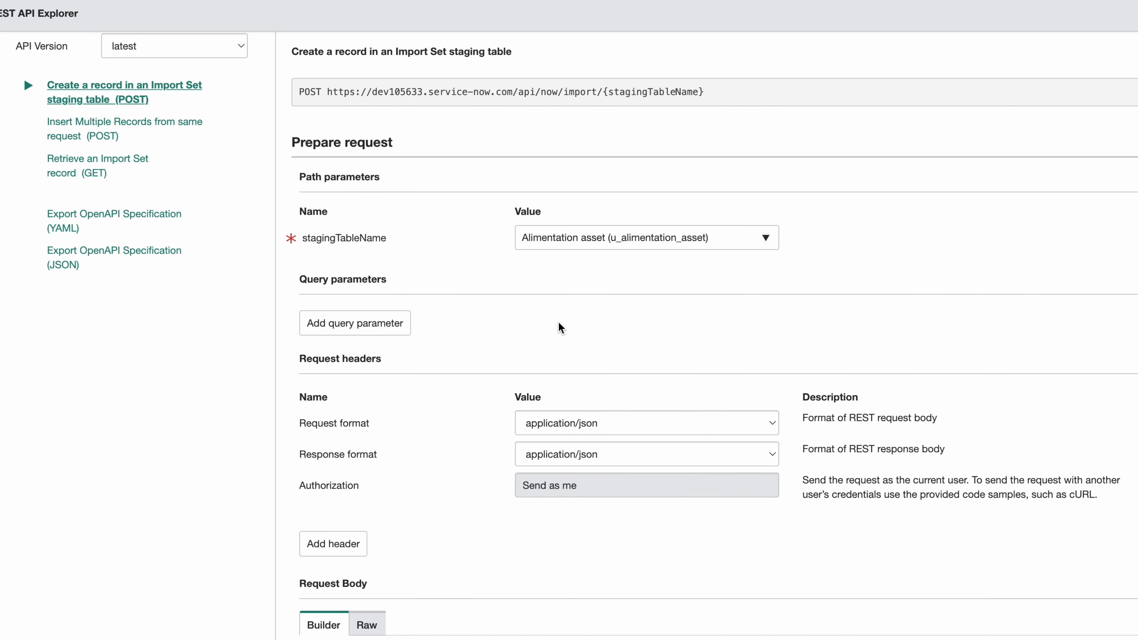
left_click_drag(710, 94, 328, 95)
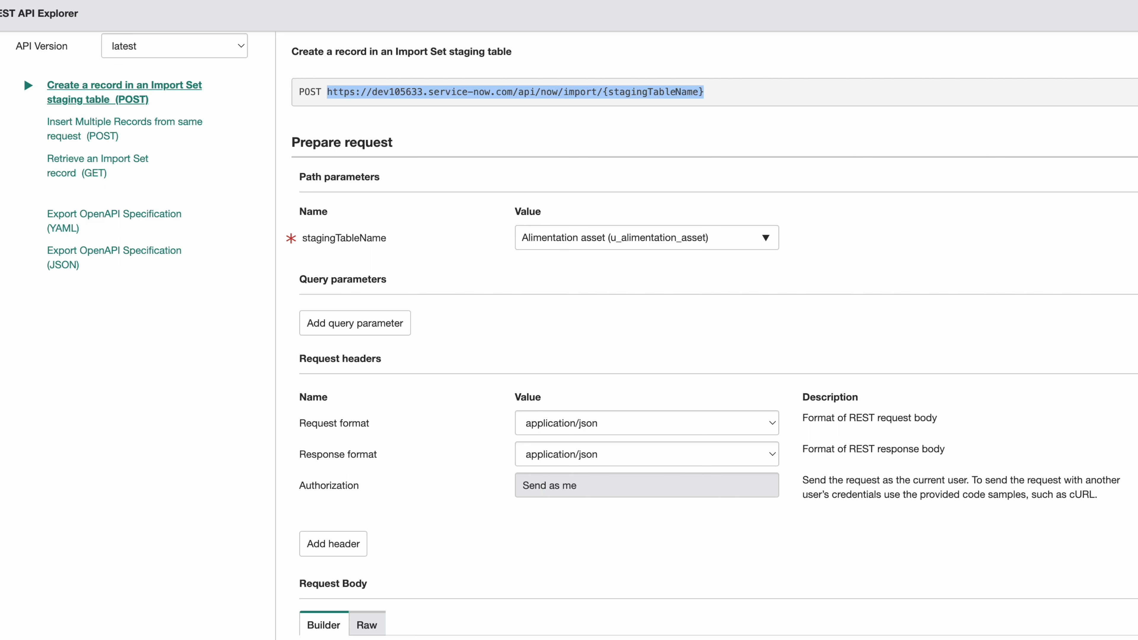
key("super+Tab")
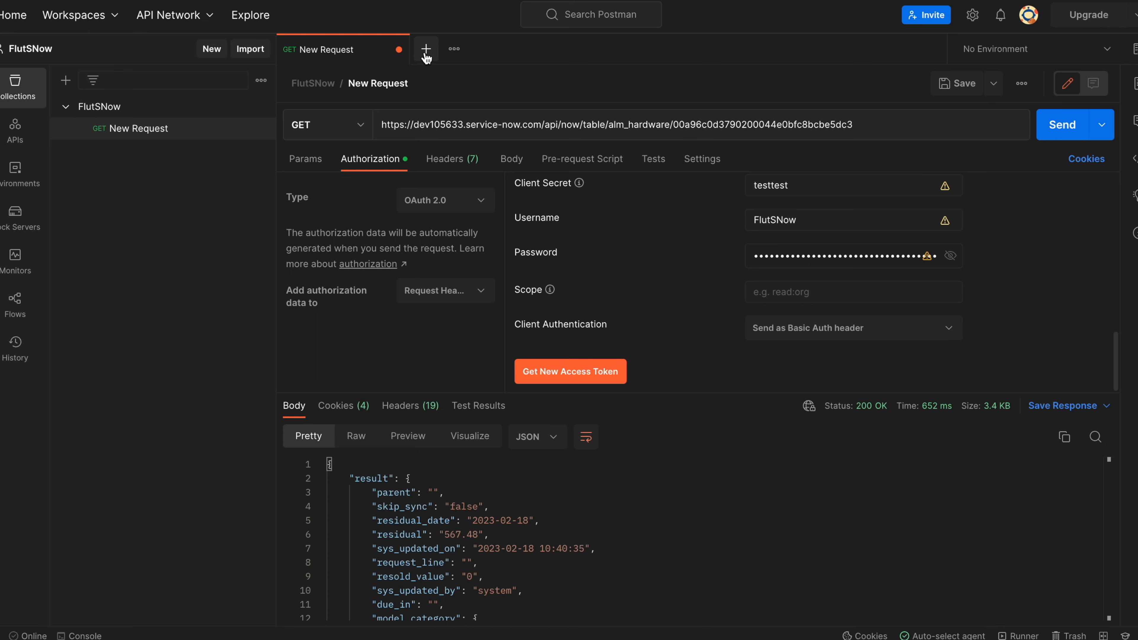
Create a Postman POST request to the pasted import URL with {stagingTableName} replaced by u_alimentation_asset.
left_click(426, 49)
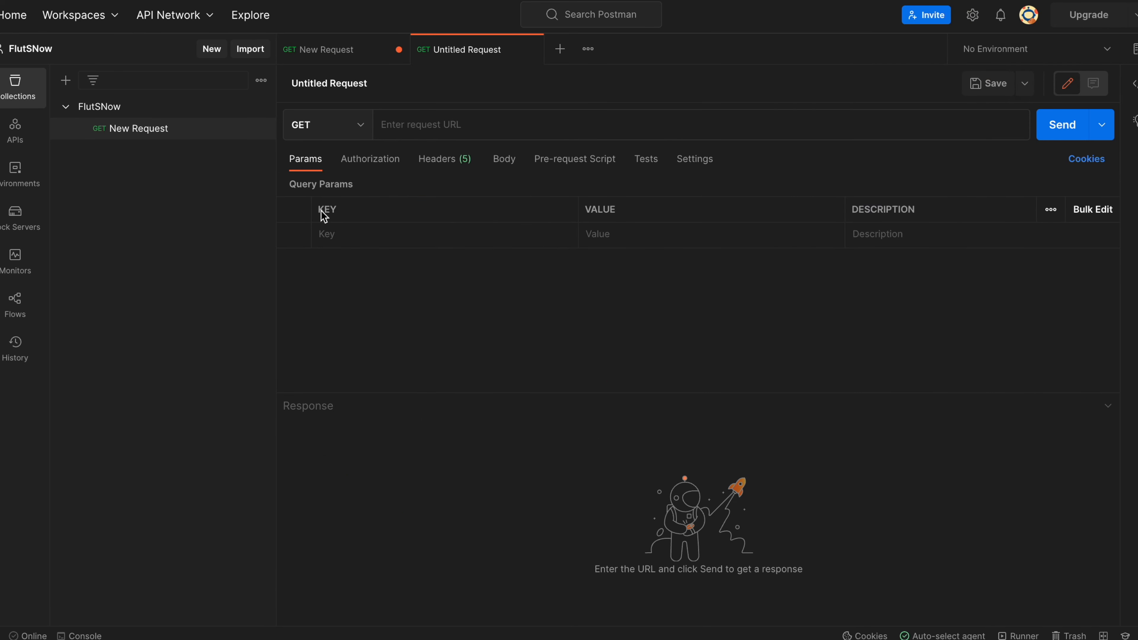
left_click(315, 125)
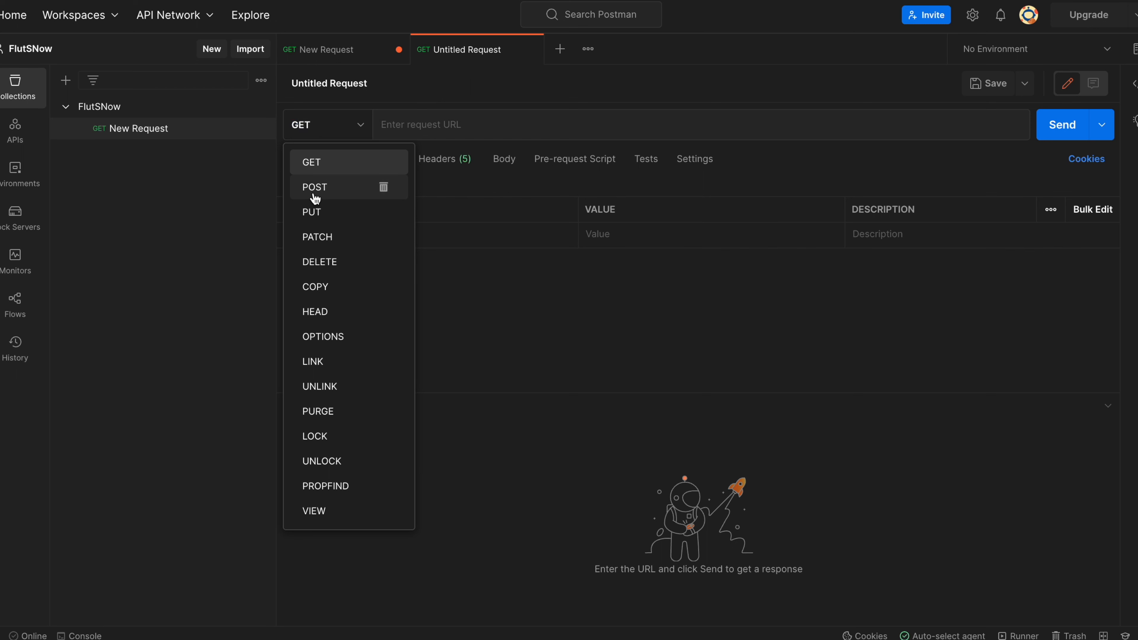
left_click(348, 185)
left_click(431, 128)
type("https://dev105633.service-now.com/api/now/import/{stagingTableName}")
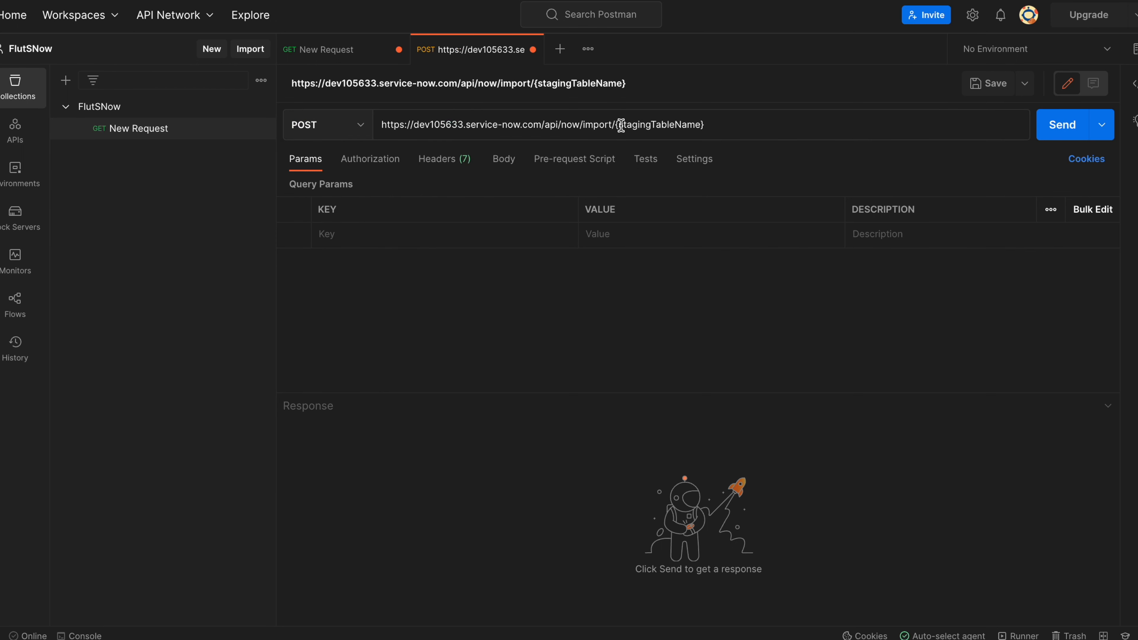
left_click_drag(617, 126, 717, 139)
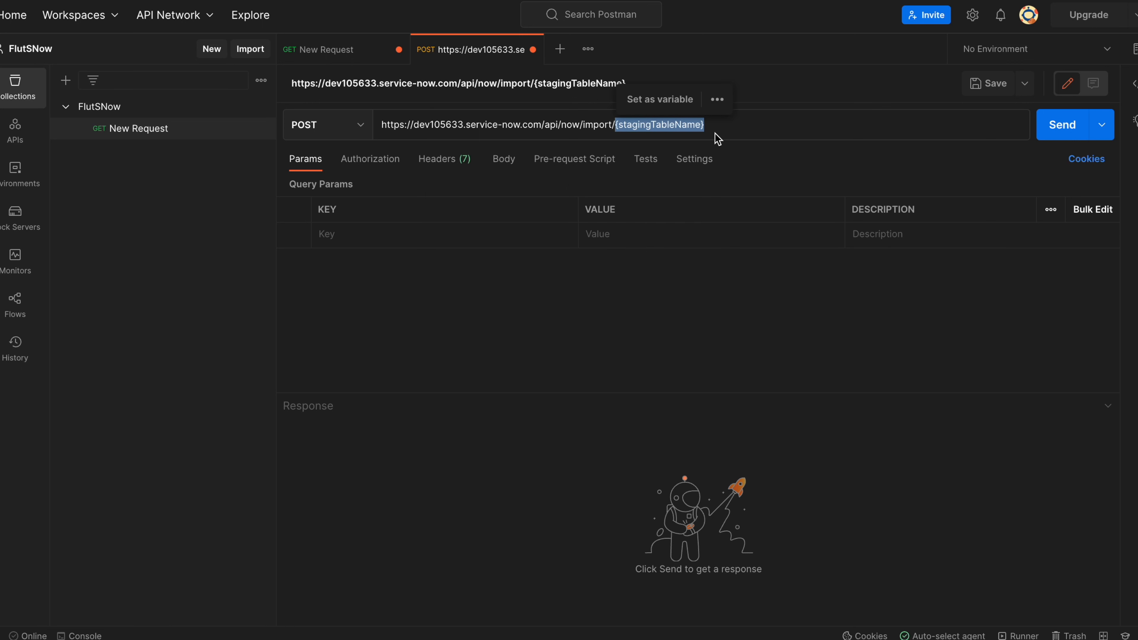
key("BackSpace")
type("u-")
key("BackSpace")
type("_alimenta")
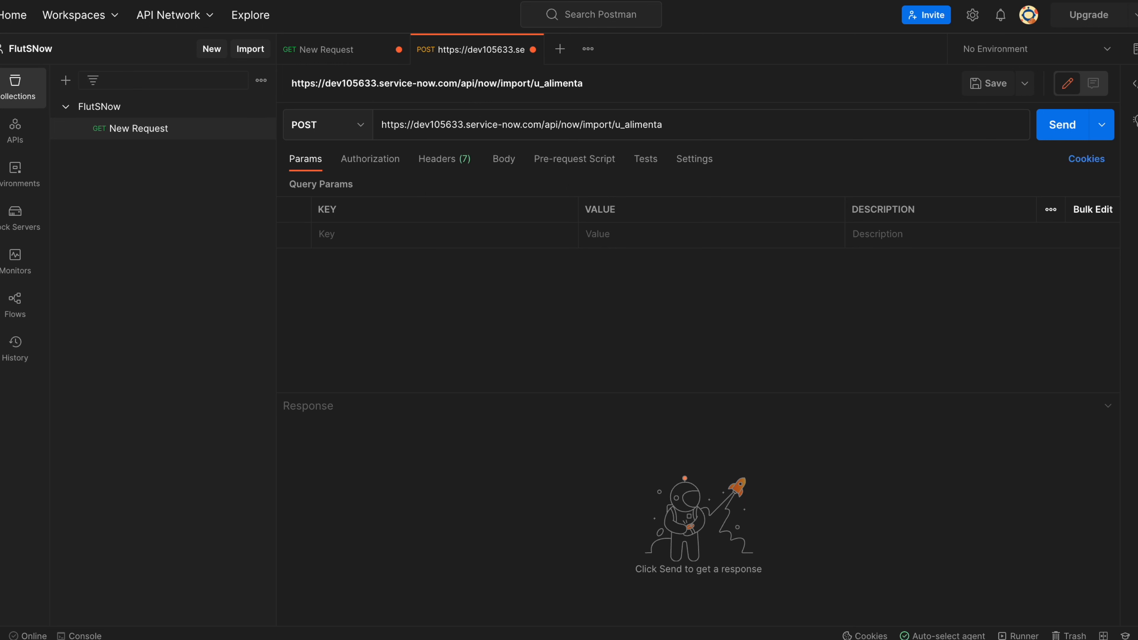
type("tion_asset")
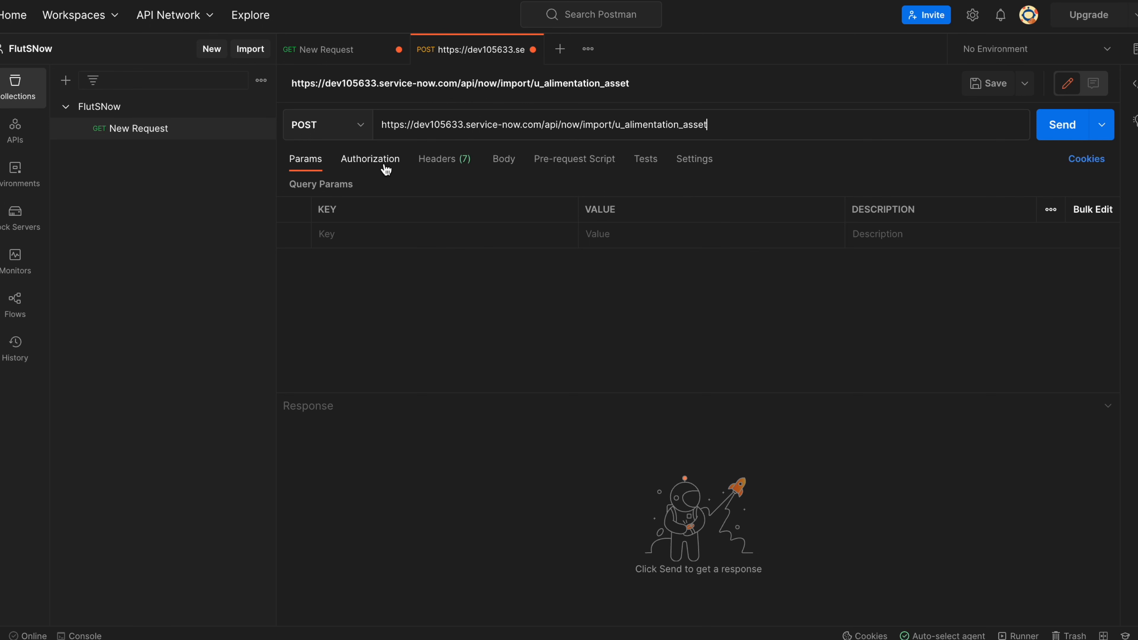
Set the request body type to raw JSON.
left_click(503, 158)
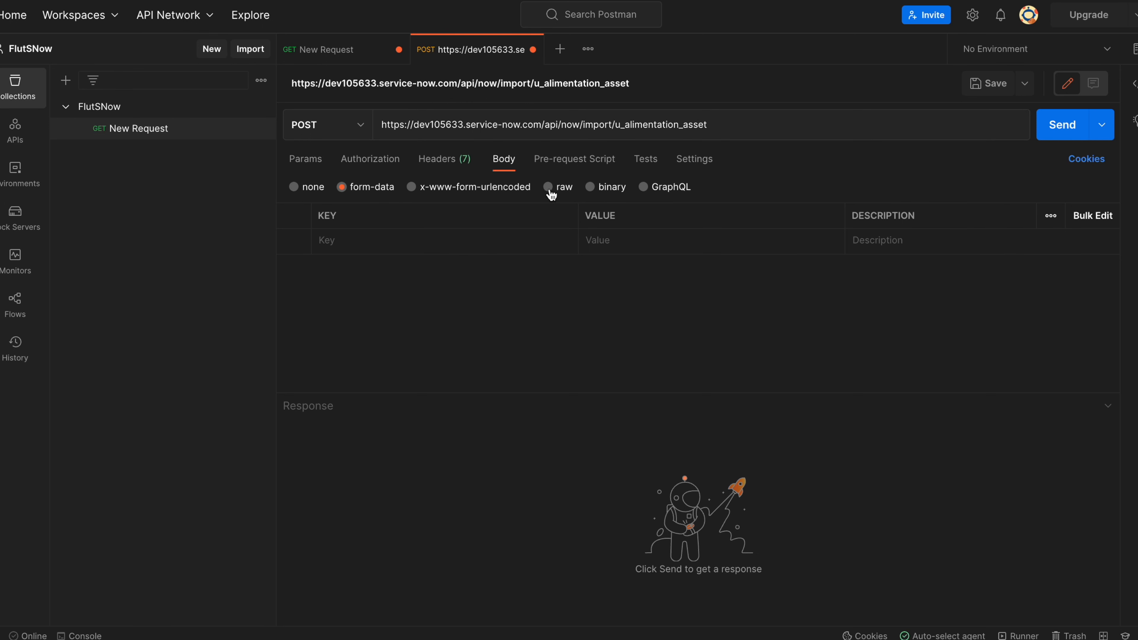
left_click(547, 187)
left_click(730, 188)
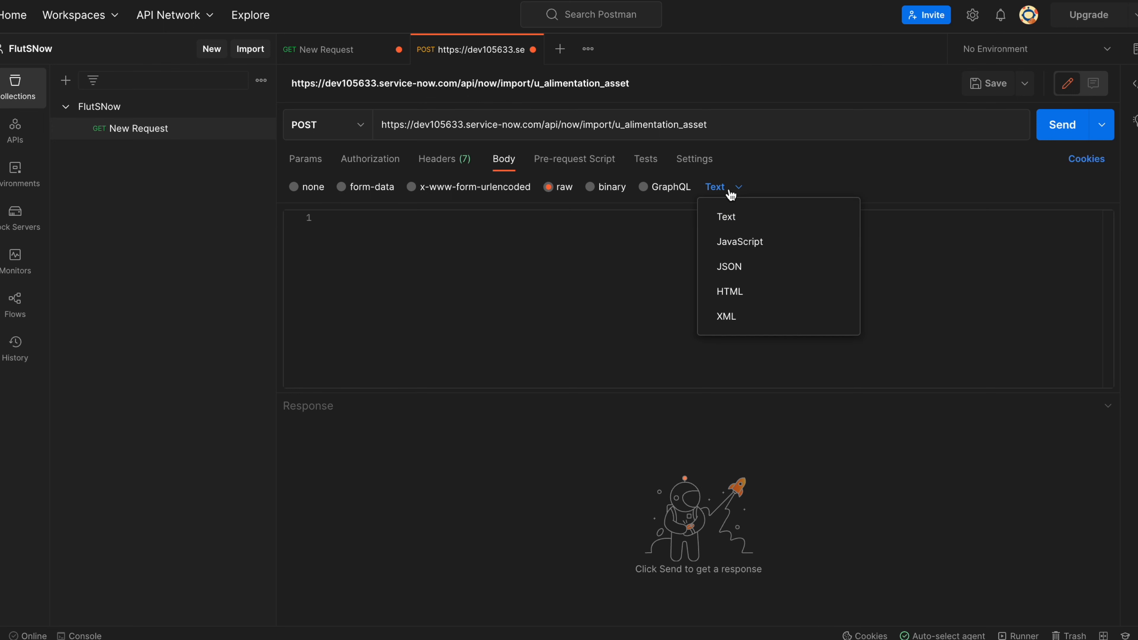
left_click(752, 269)
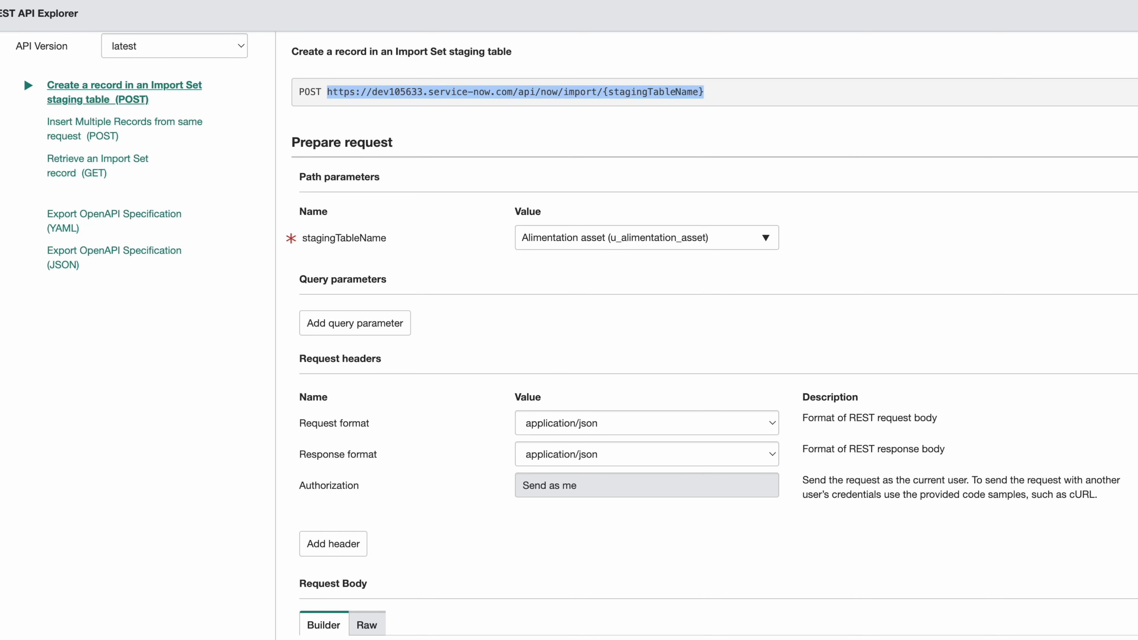
Copy the sample JSON request body from REST API Explorer and return to Postman.
scroll(575, 453, "down", 10)
scroll(575, 453, "up", 3)
scroll(575, 453, "up", 7)
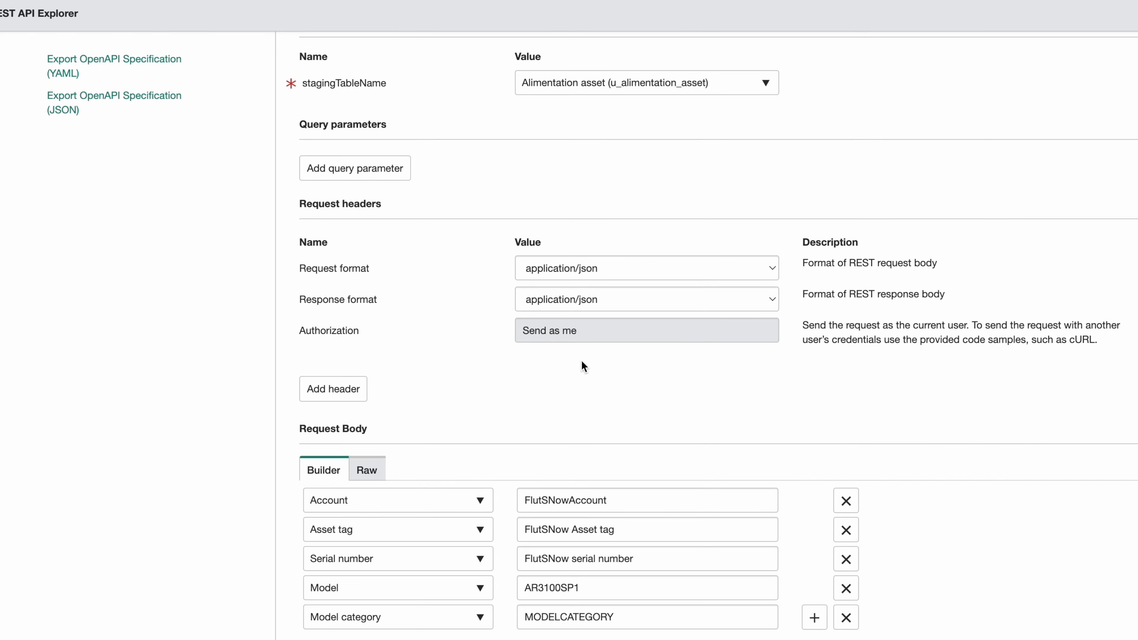
scroll(695, 382, "down", 8)
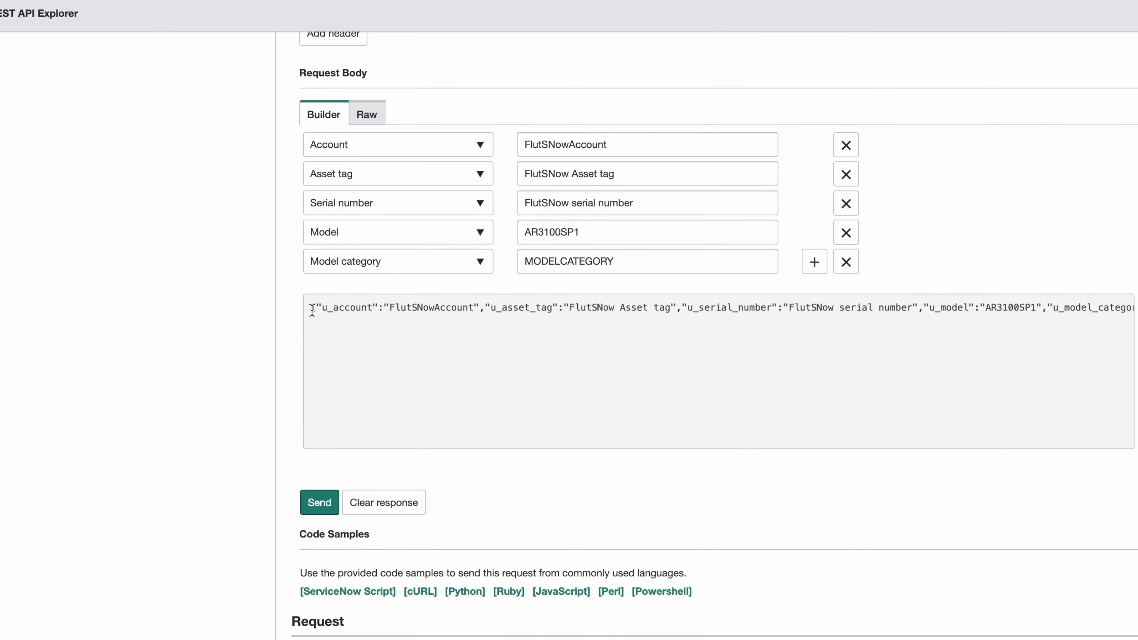
left_click_drag(312, 310, 768, 341)
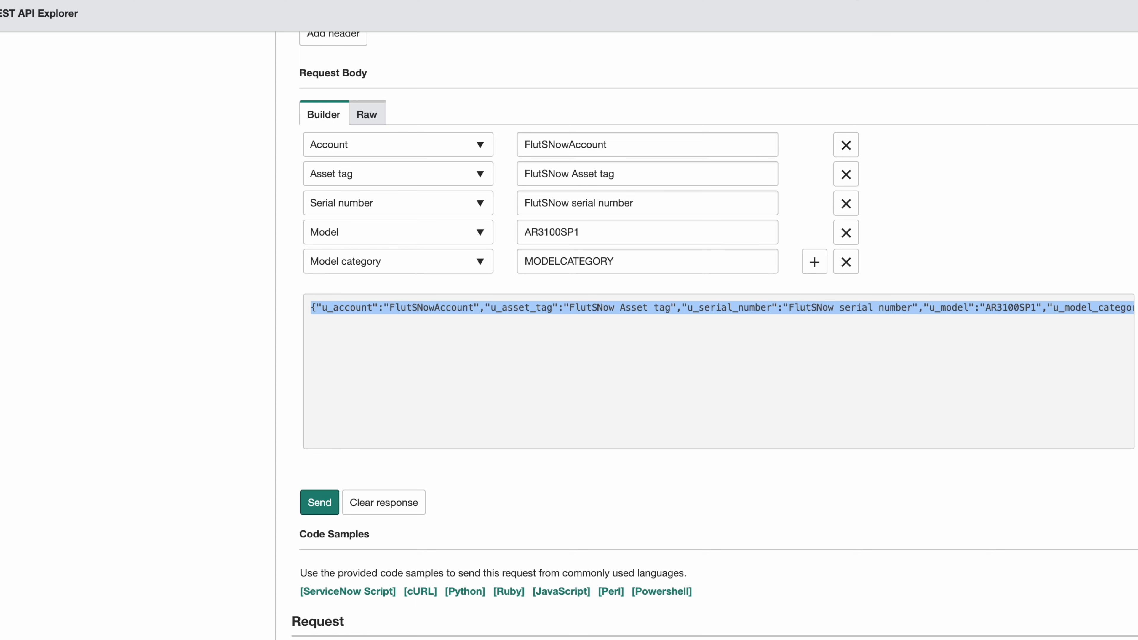
key("super+Tab")
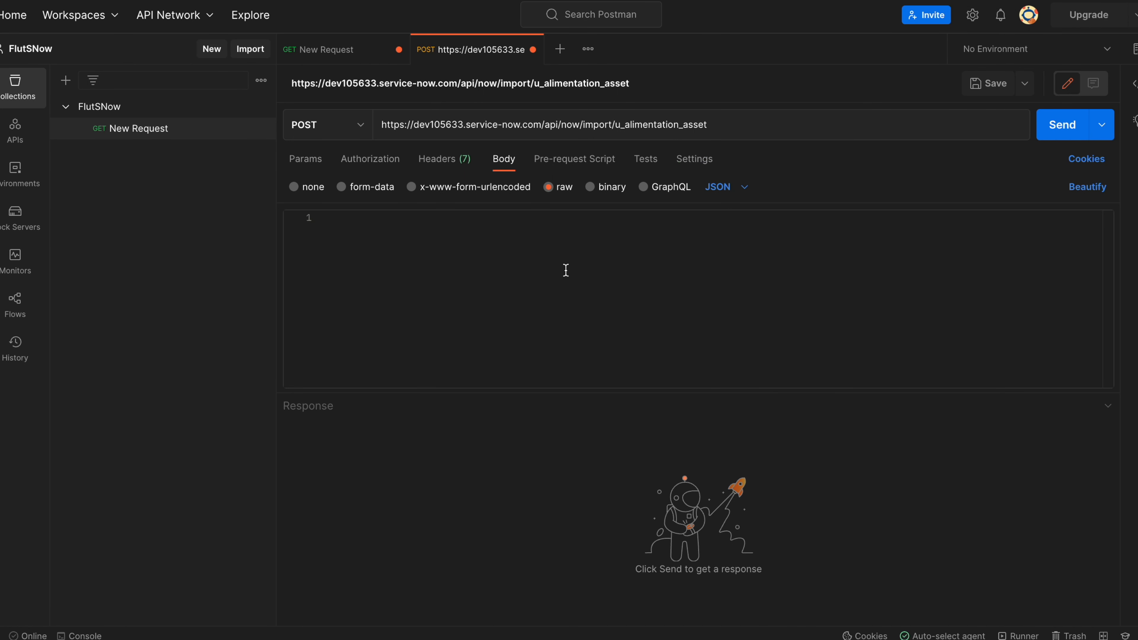
Paste the asset JSON into the request body, beautify it, and change the asset tag to 'FlutSNow Asset tag 2'.
left_click(447, 256)
key("super+v")
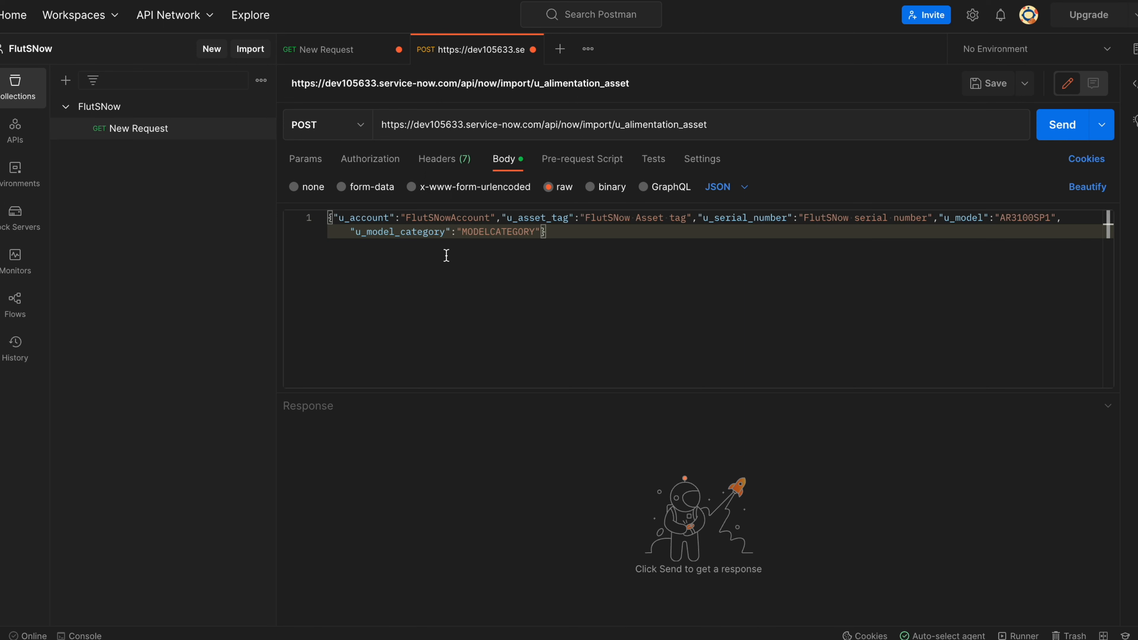
key("super+b")
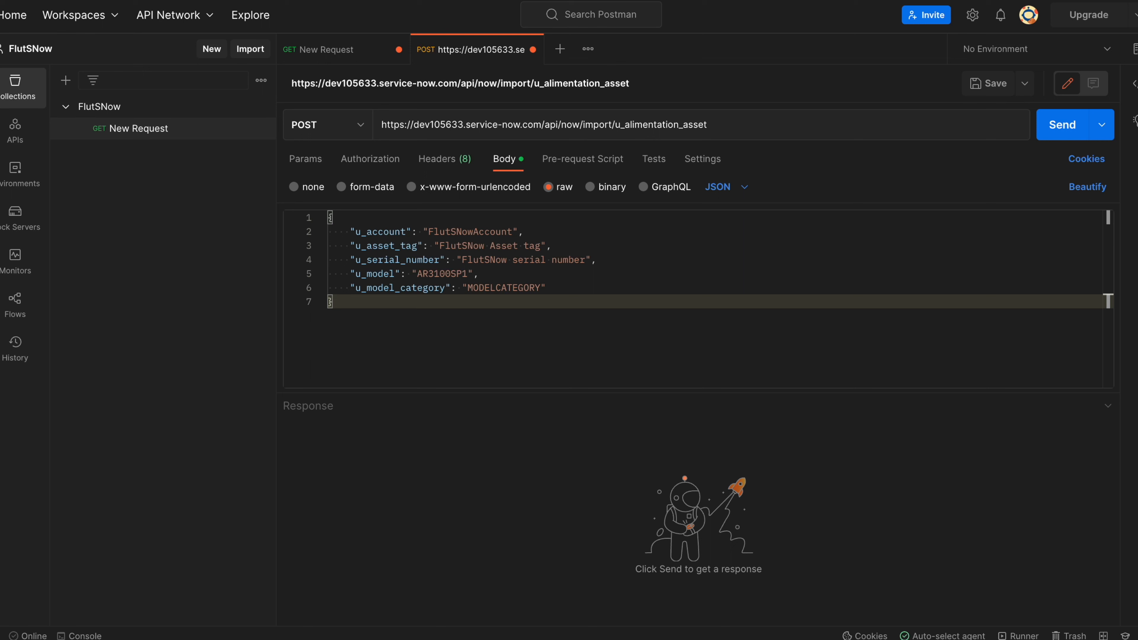
left_click(543, 276)
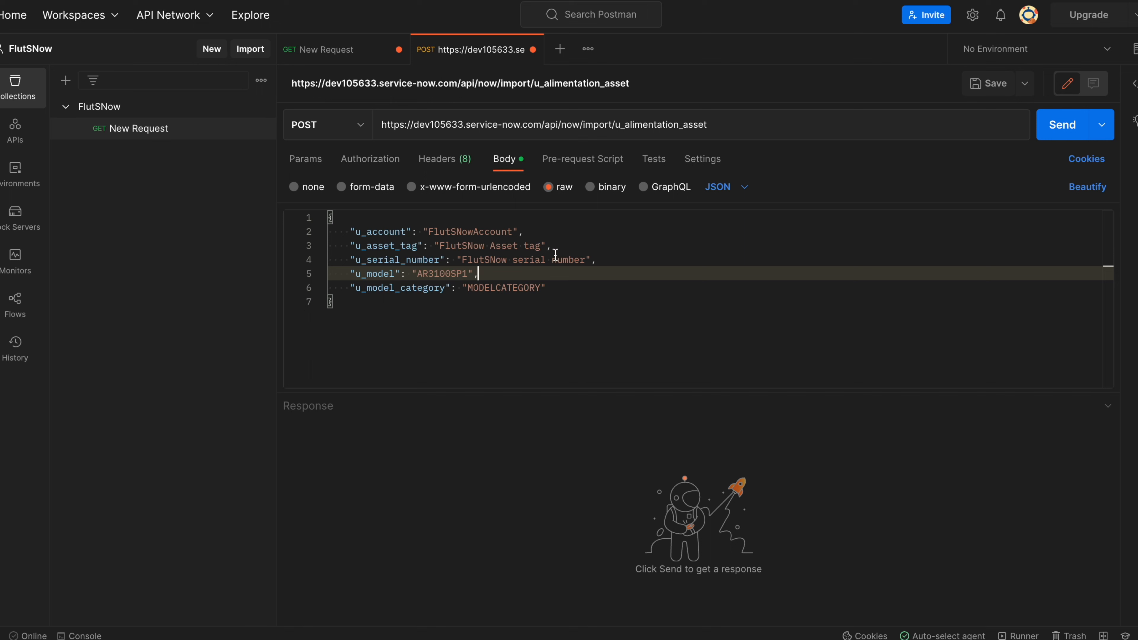
left_click(542, 245)
type("2")
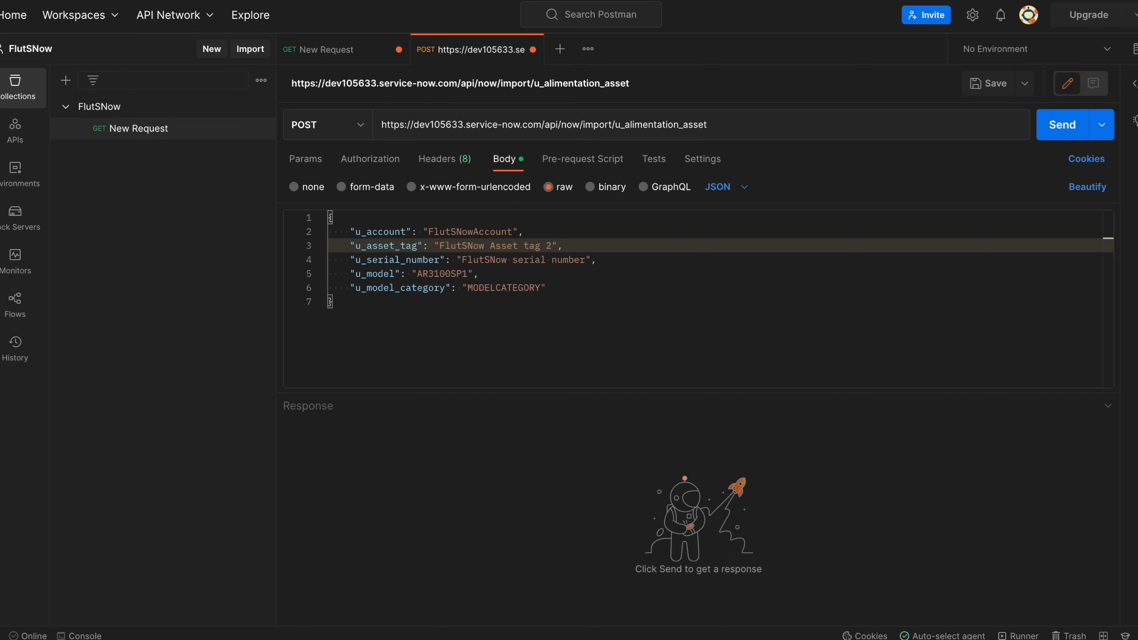
Save the POST request into the FlutSNow collection.
key("ctrl+s")
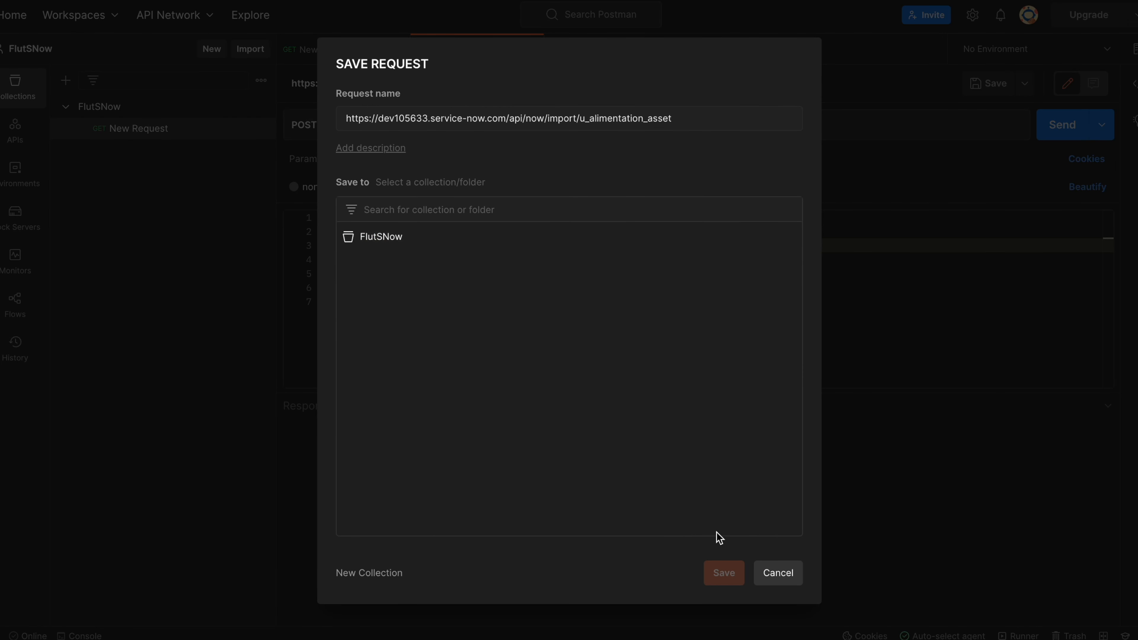
left_click(766, 578)
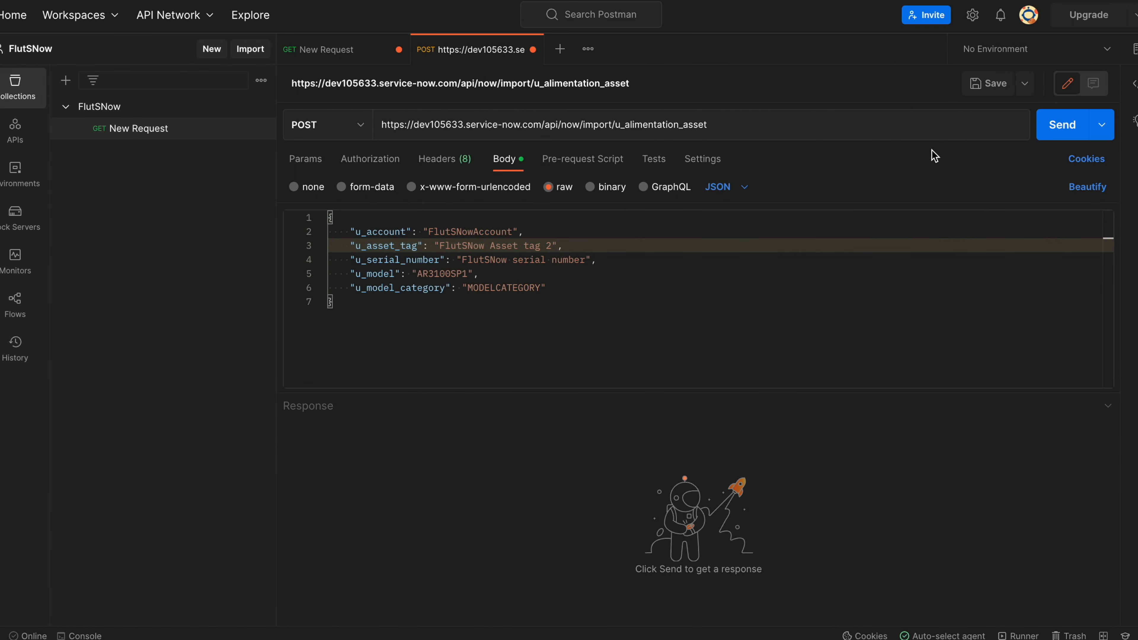
left_click(993, 83)
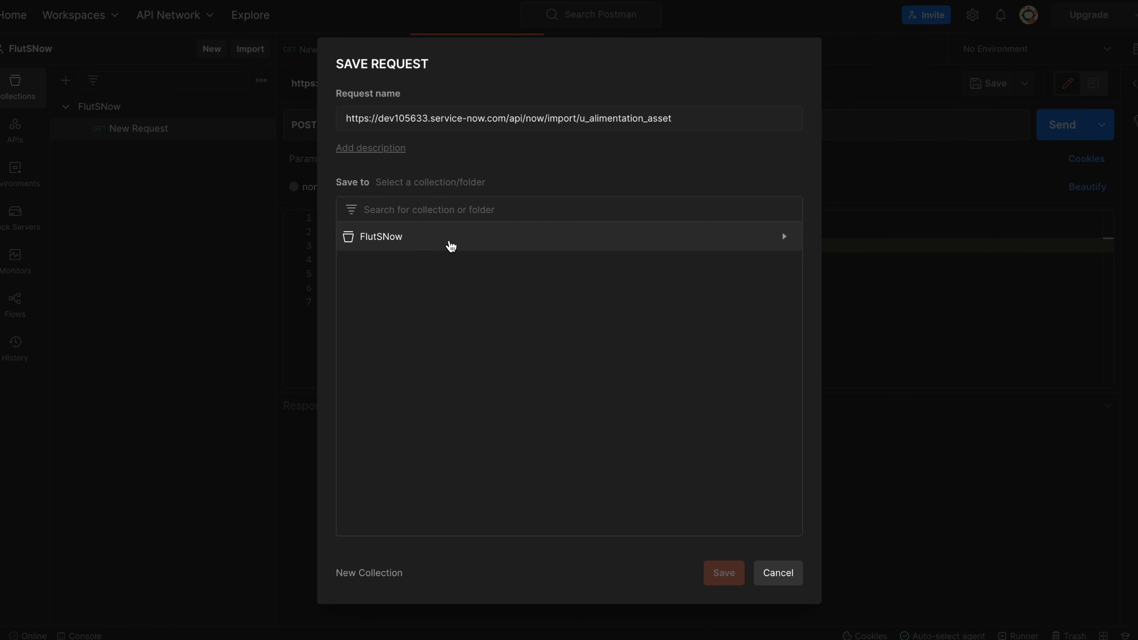
left_click(451, 246)
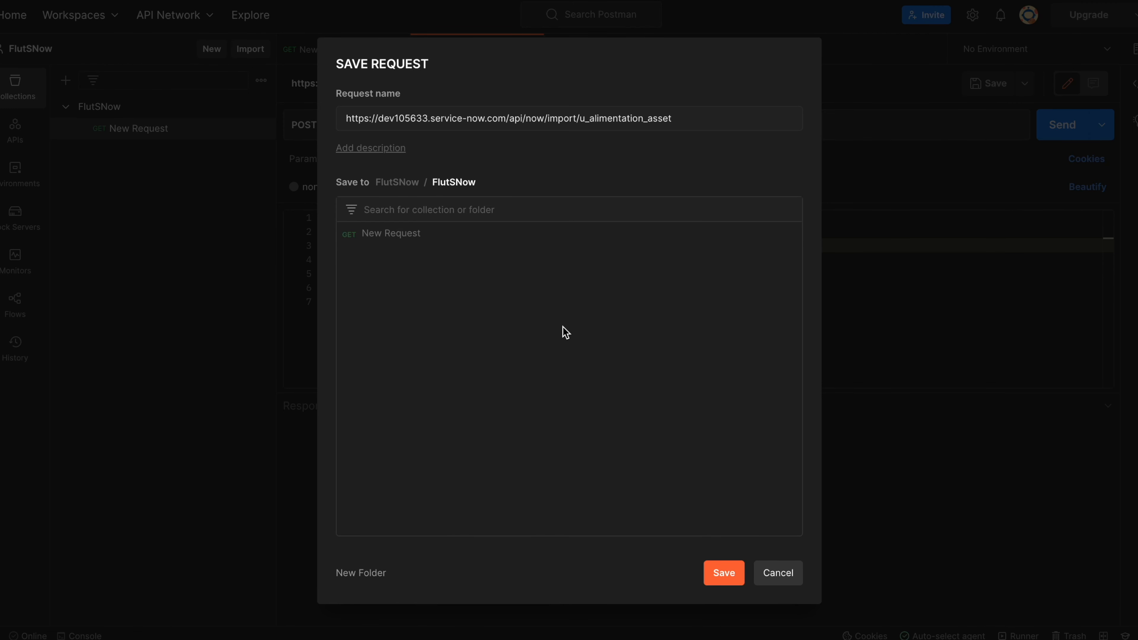
left_click(717, 572)
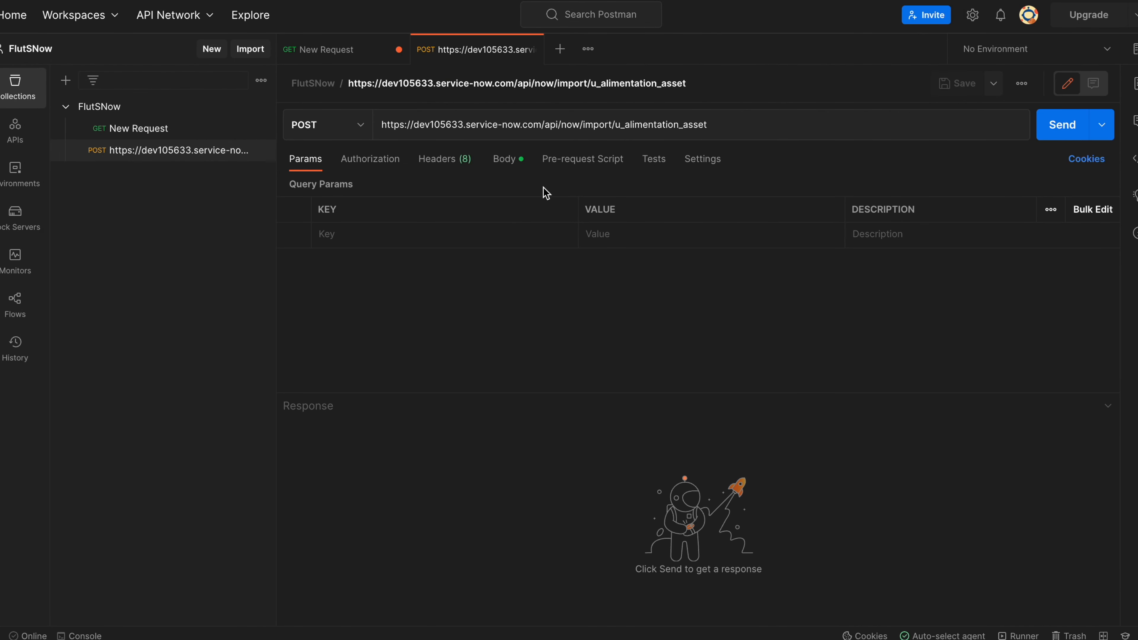
Review the JSON body and set the request's authorization type to OAuth 2.0.
left_click(512, 167)
left_click(547, 286)
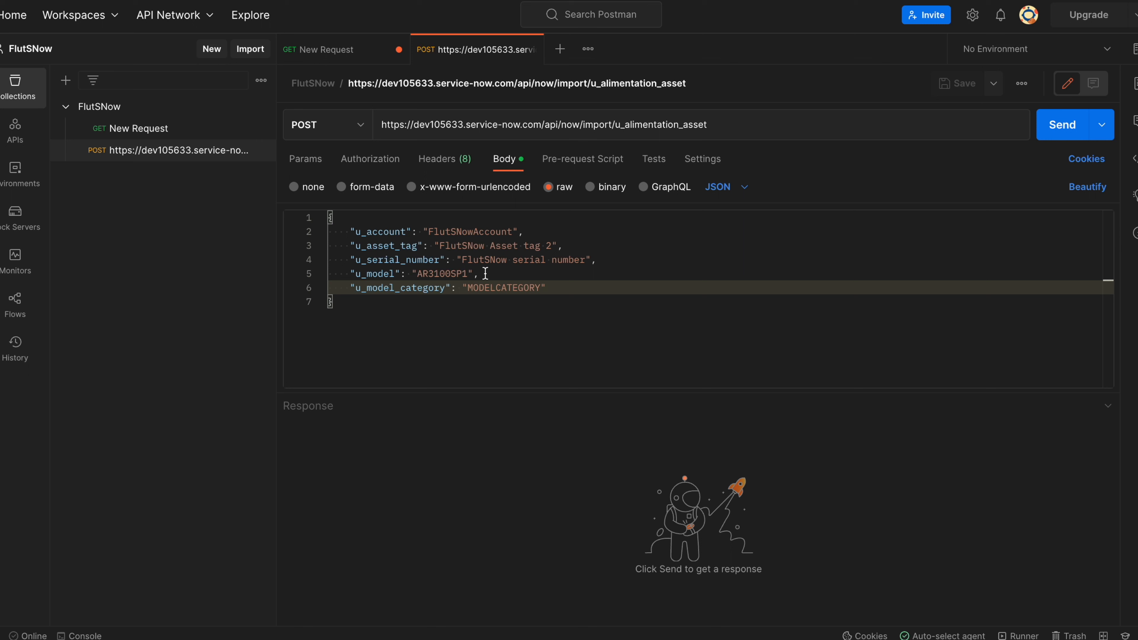
left_click(370, 158)
left_click(468, 210)
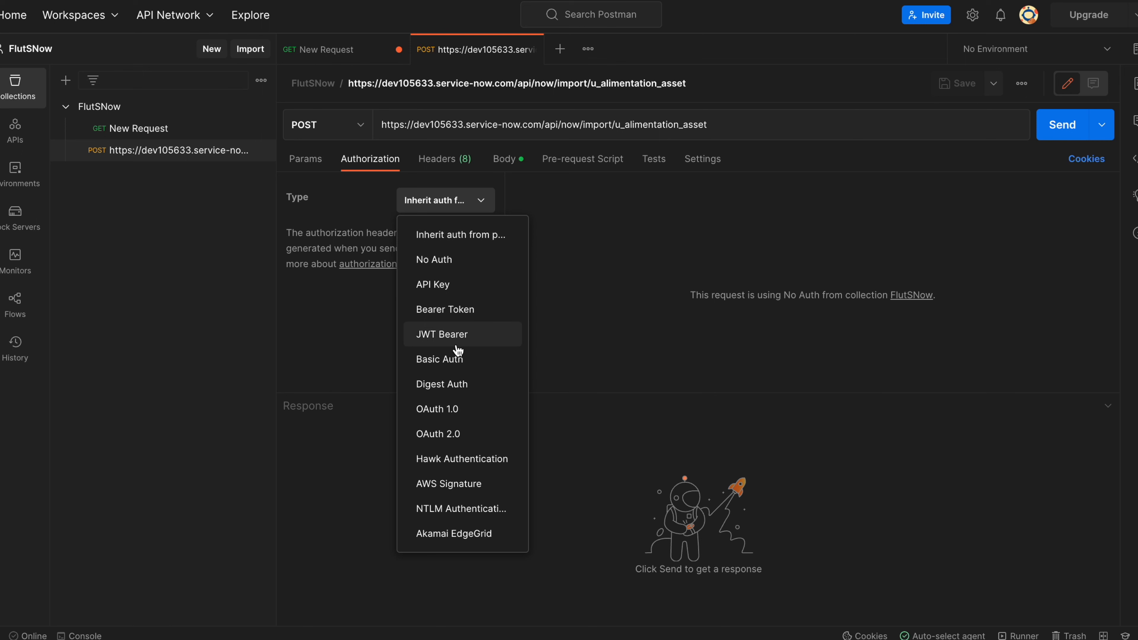
left_click(459, 433)
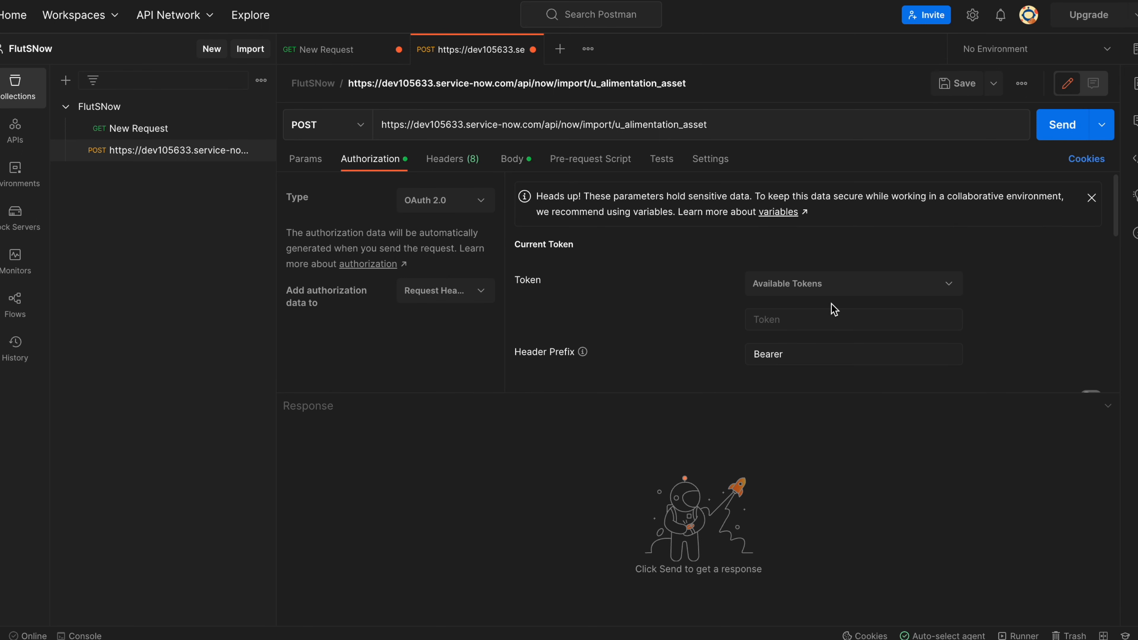
Get a new OAuth access token, use it, and send the POST, which returns 403 Forbidden.
scroll(692, 331, "down", 6)
scroll(694, 334, "down", 3)
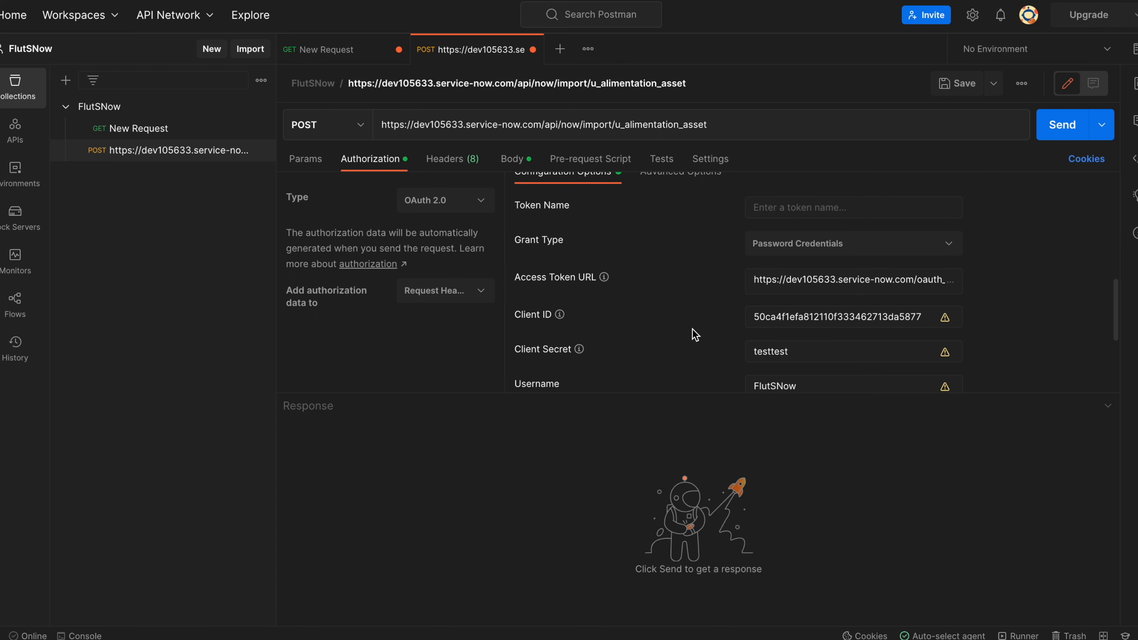
scroll(694, 334, "down", 4)
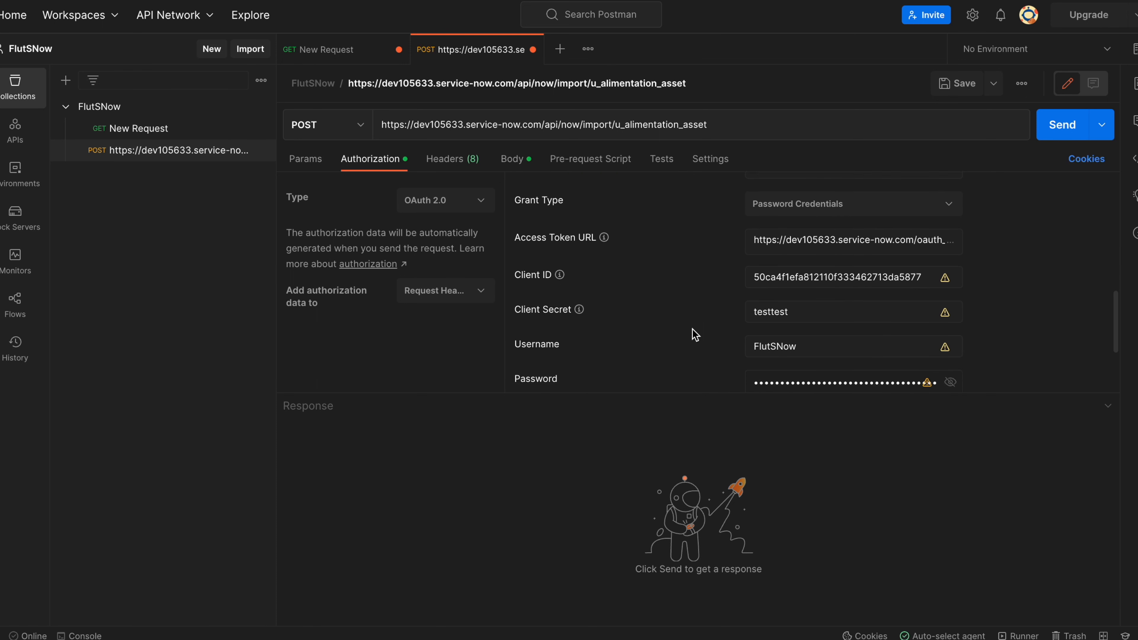
left_click(595, 372)
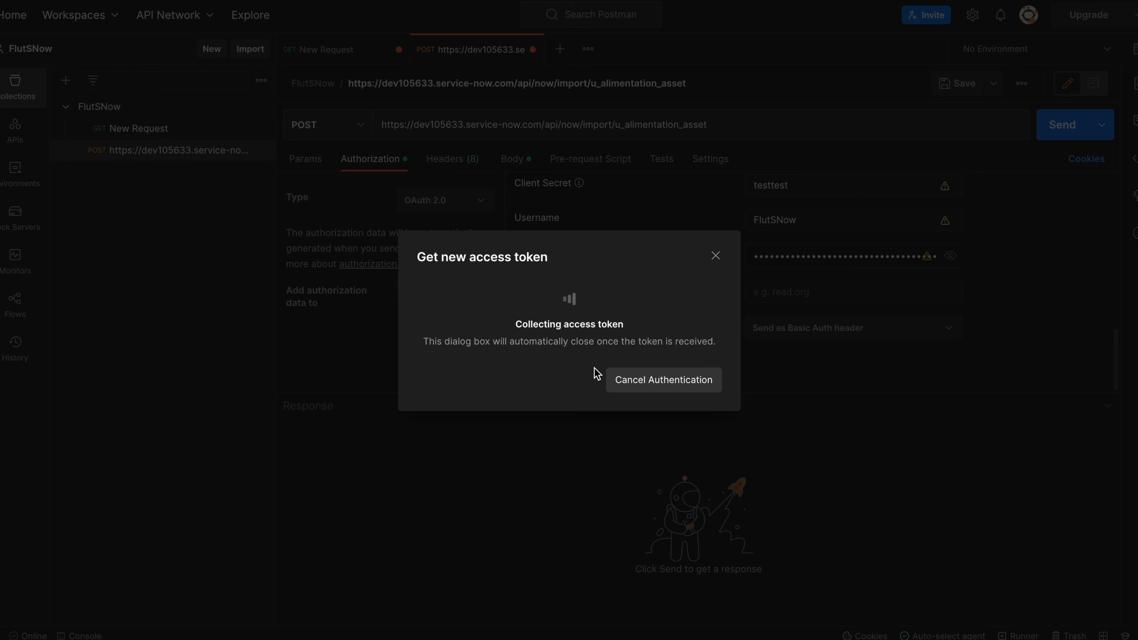
left_click(716, 390)
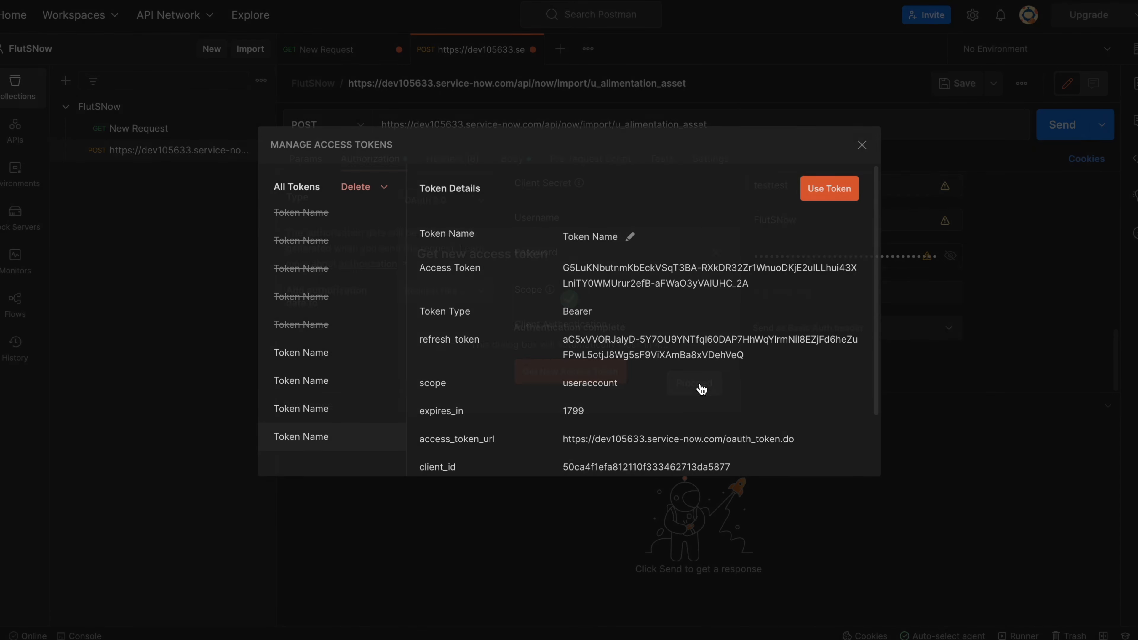
left_click(830, 189)
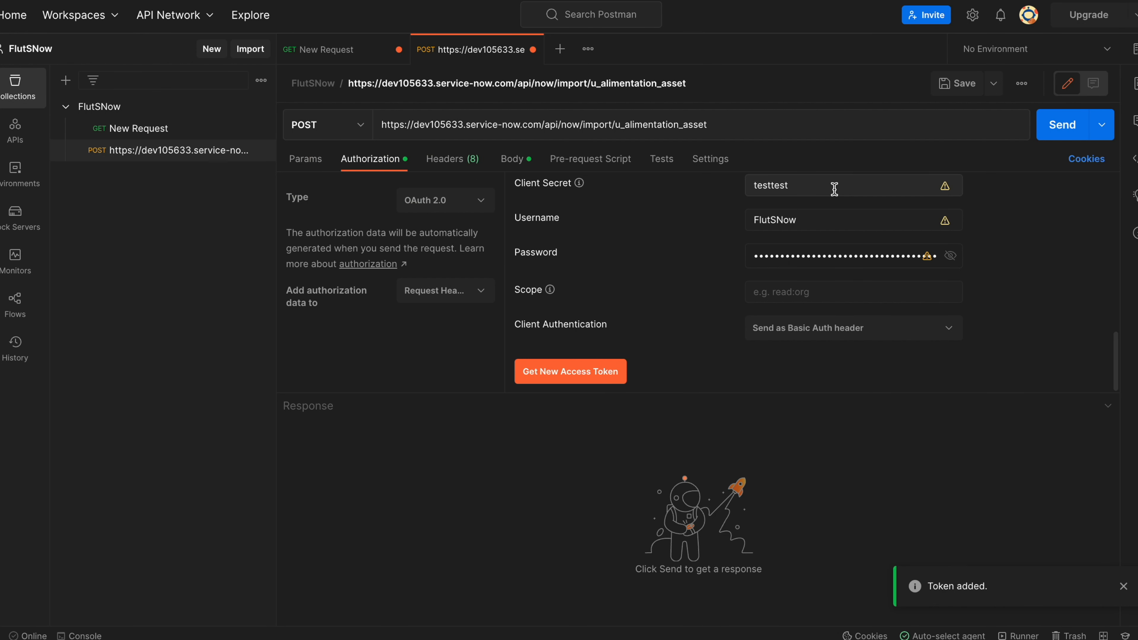
scroll(668, 221, "up", 10)
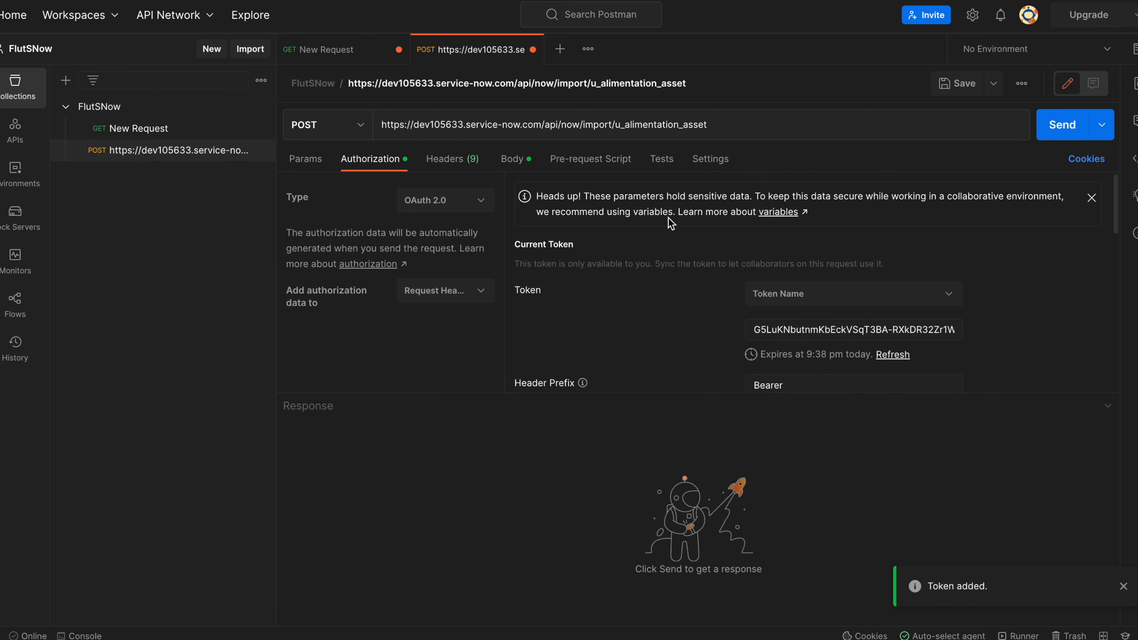
scroll(670, 223, "down", 5)
scroll(670, 223, "up", 2)
scroll(670, 223, "down", 5)
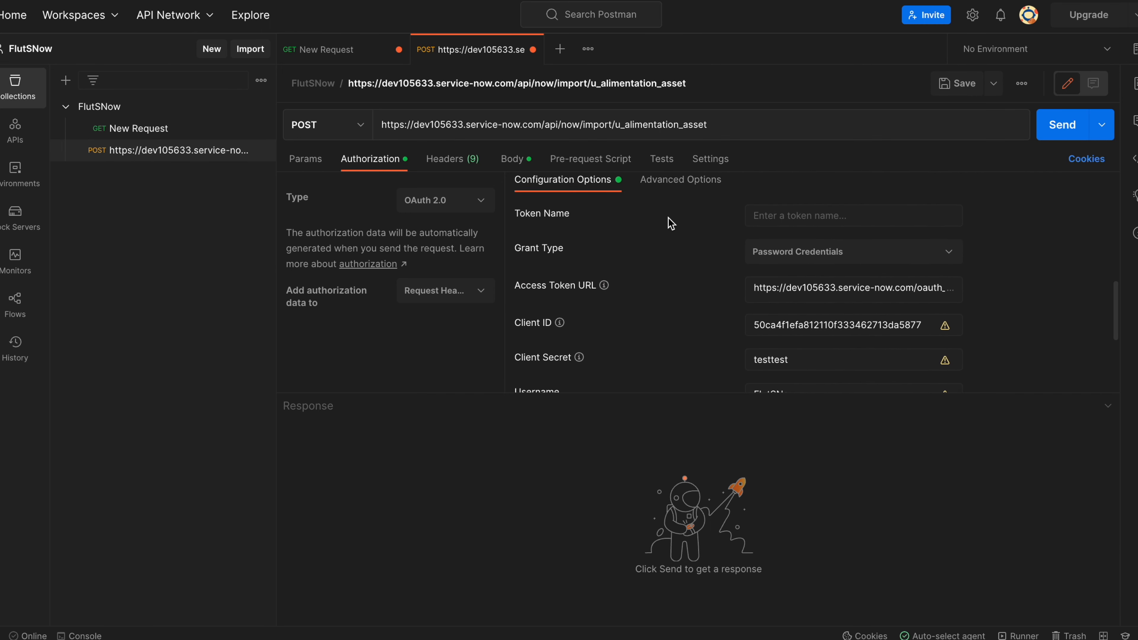
scroll(670, 222, "down", 3)
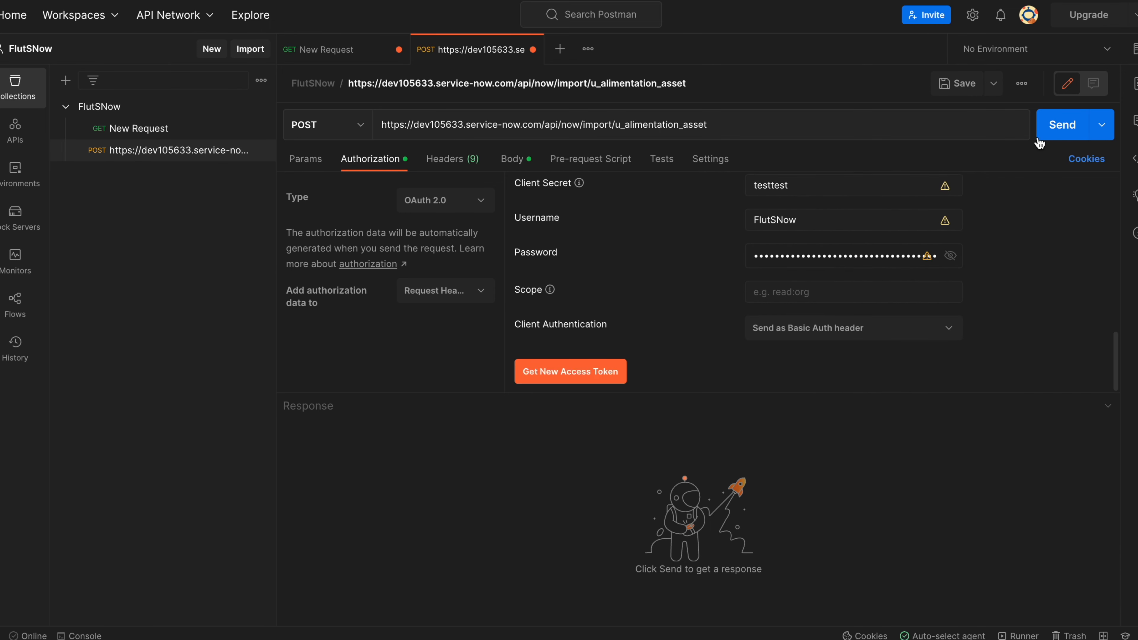
left_click(1064, 134)
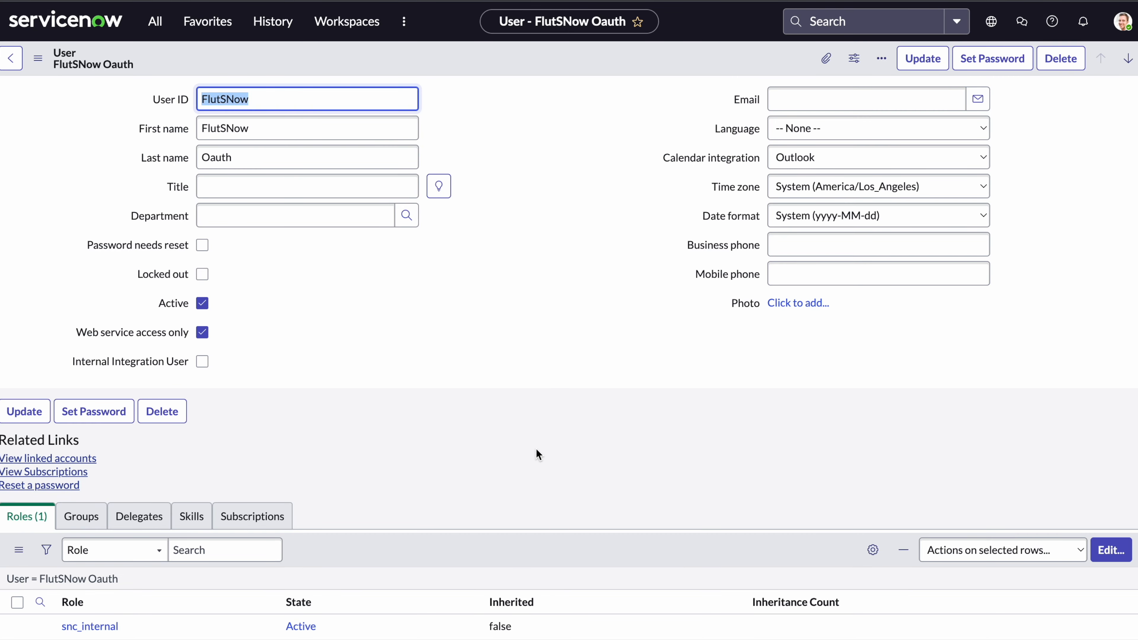
Add the import_transformer role to the OAuth integration user, update the record, and return to Postman.
scroll(537, 453, "down", 2)
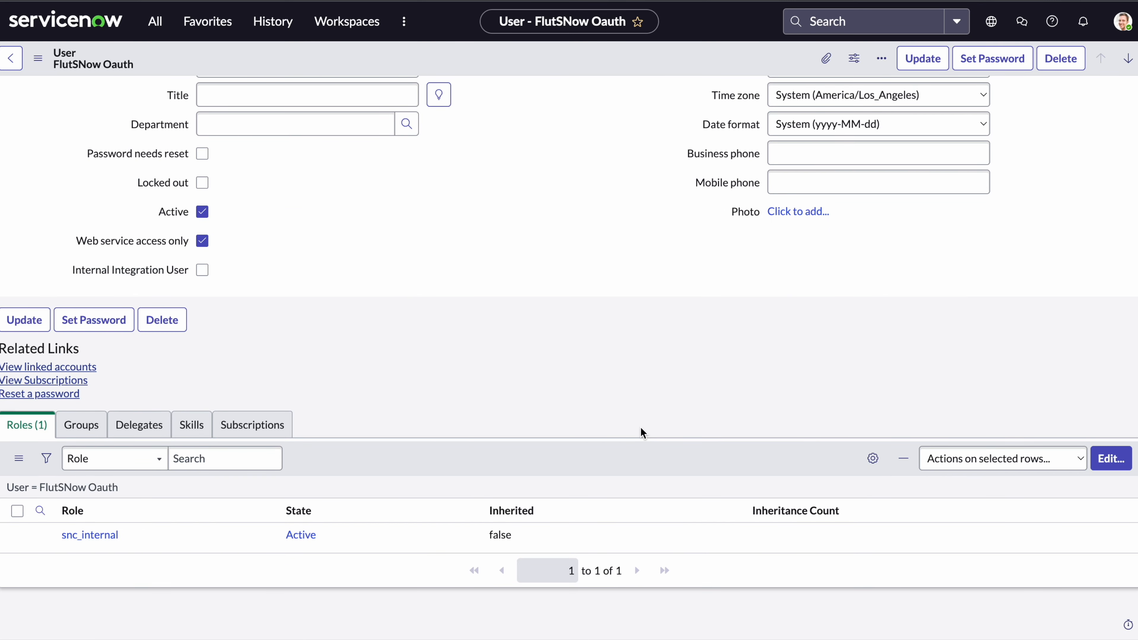
left_click(1110, 459)
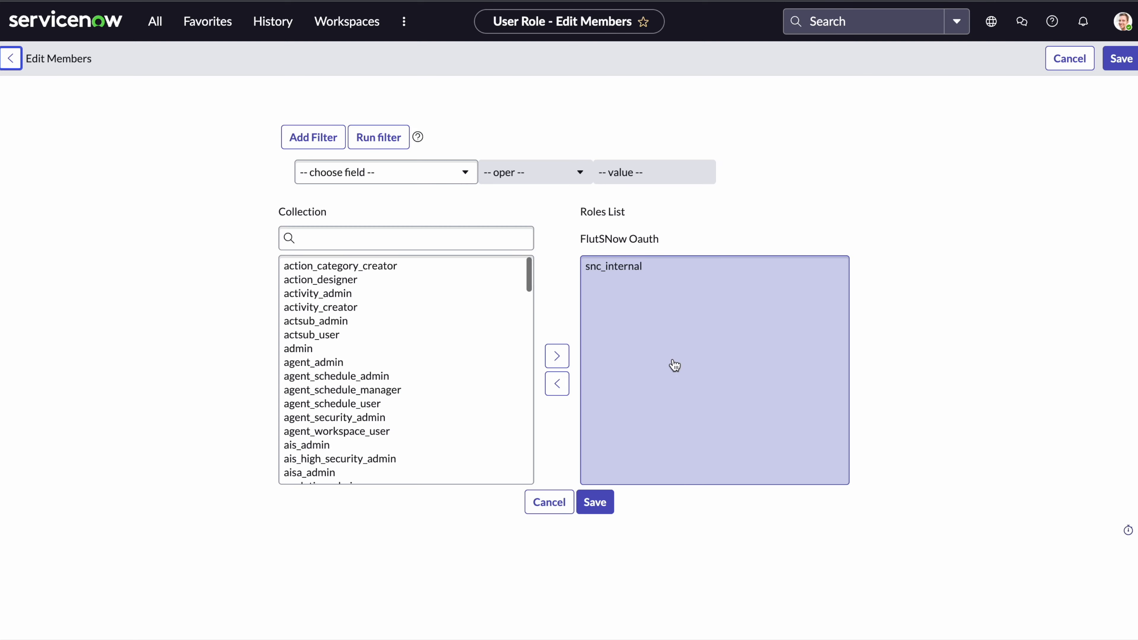
left_click(385, 242)
type("im")
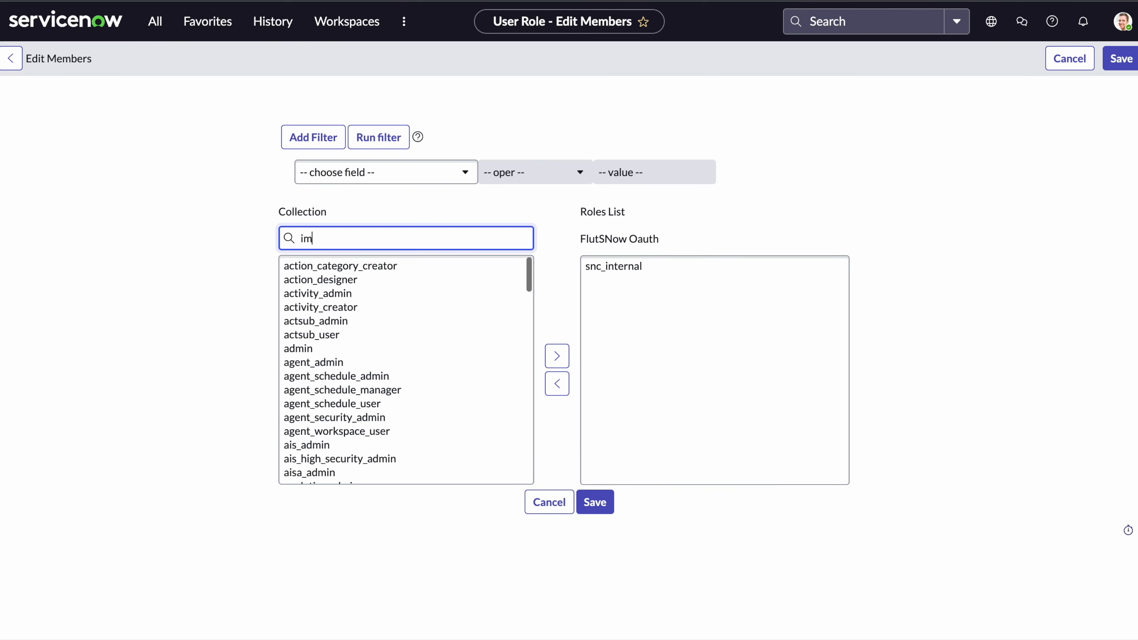
type("port")
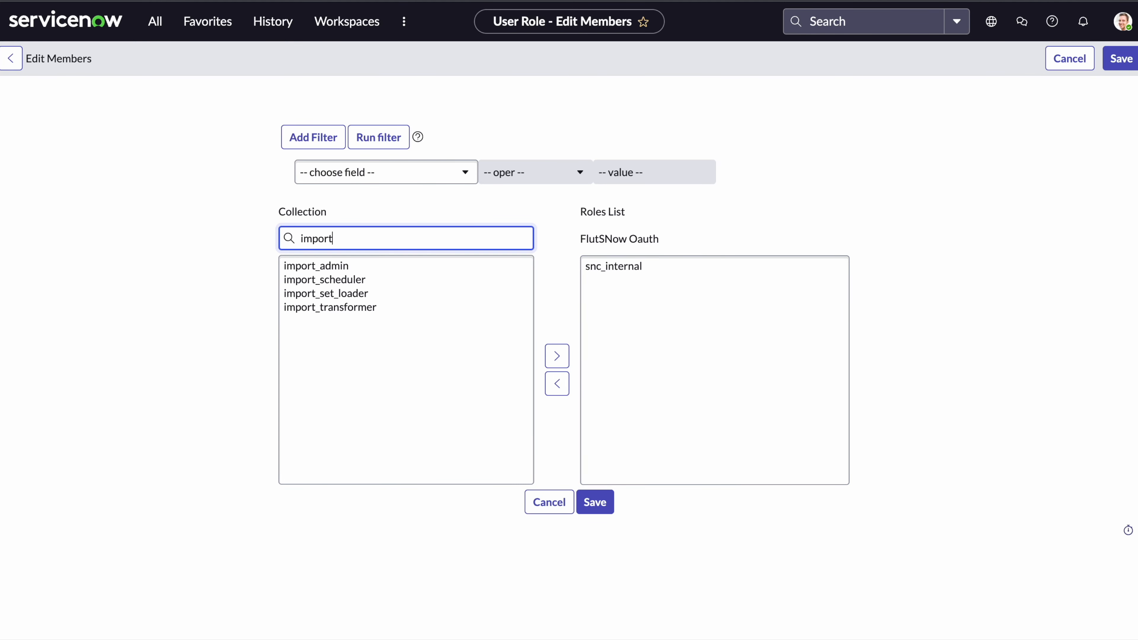
left_click(376, 308)
left_click(556, 357)
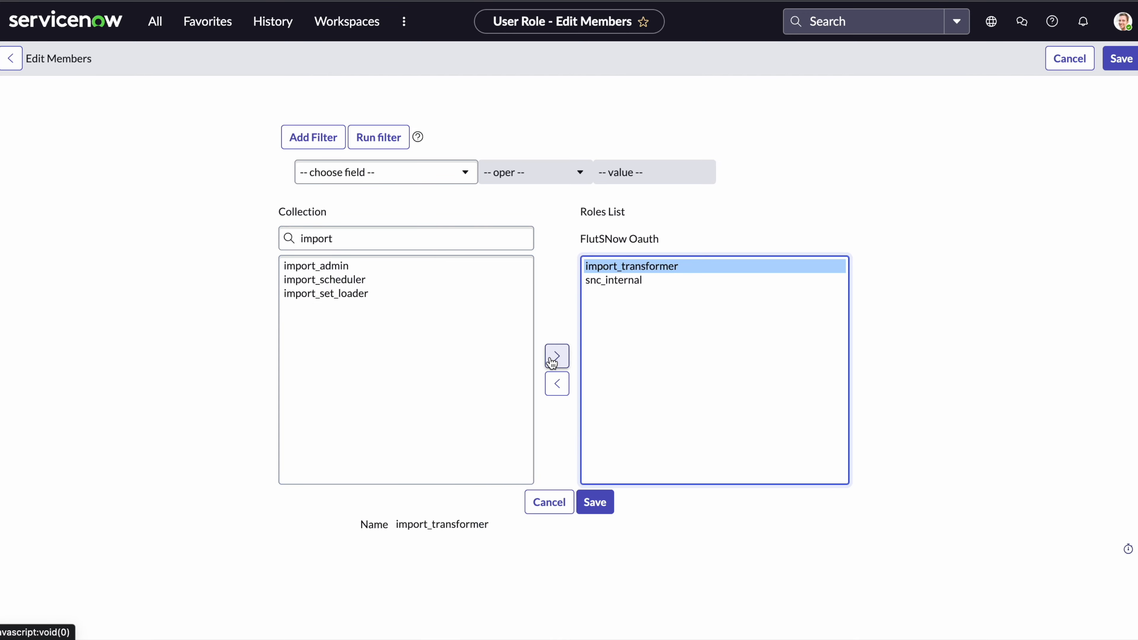
left_click(603, 509)
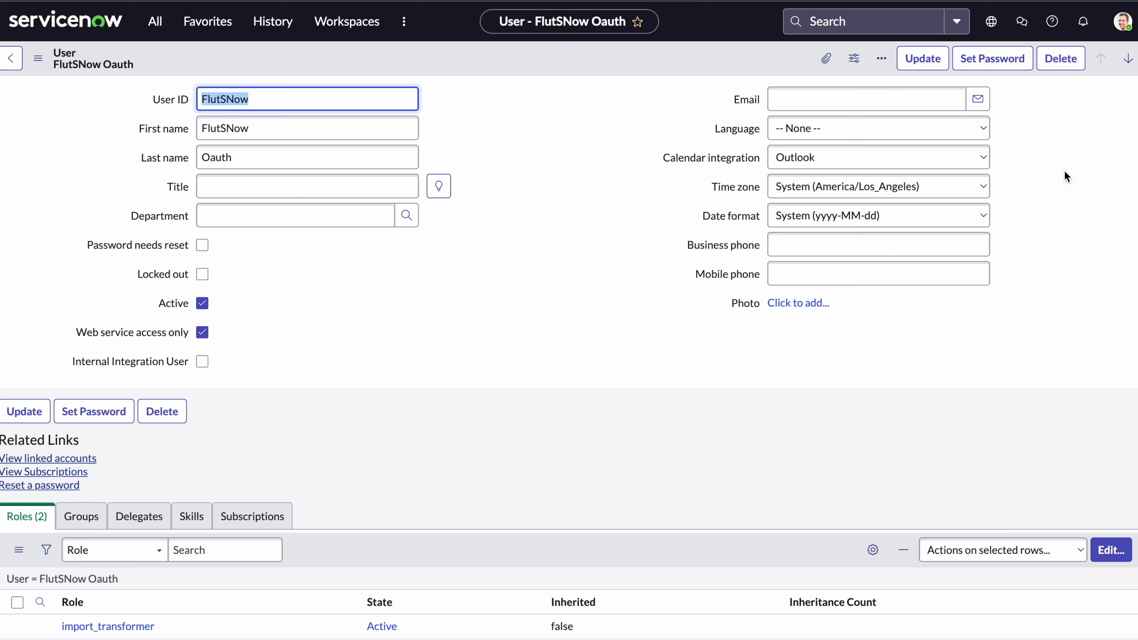
left_click(925, 65)
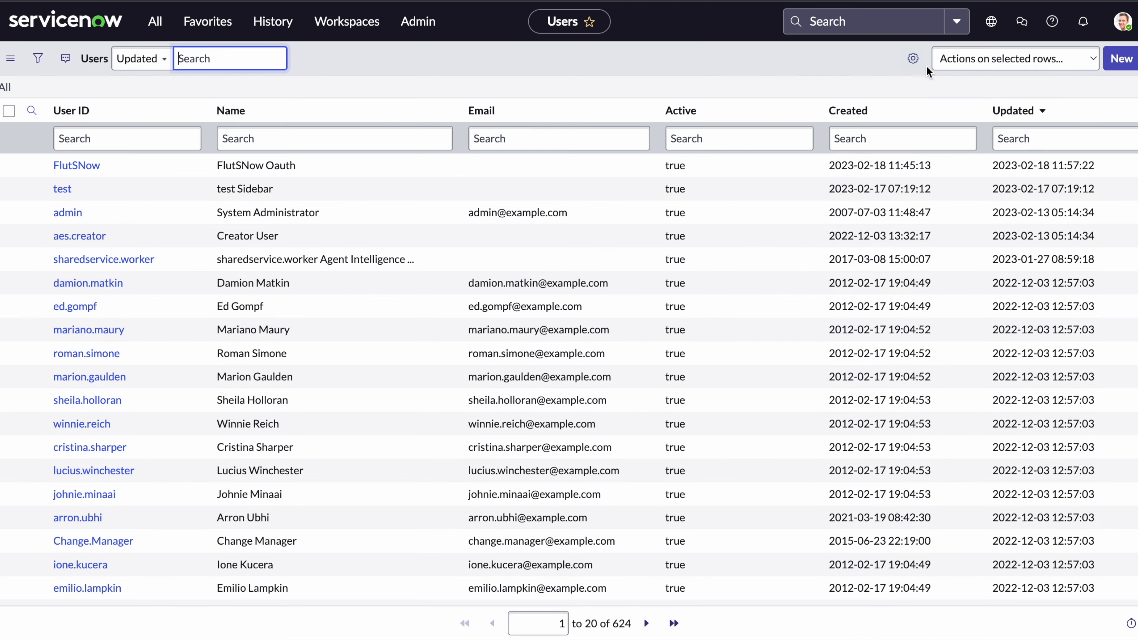
key("alt+Tab")
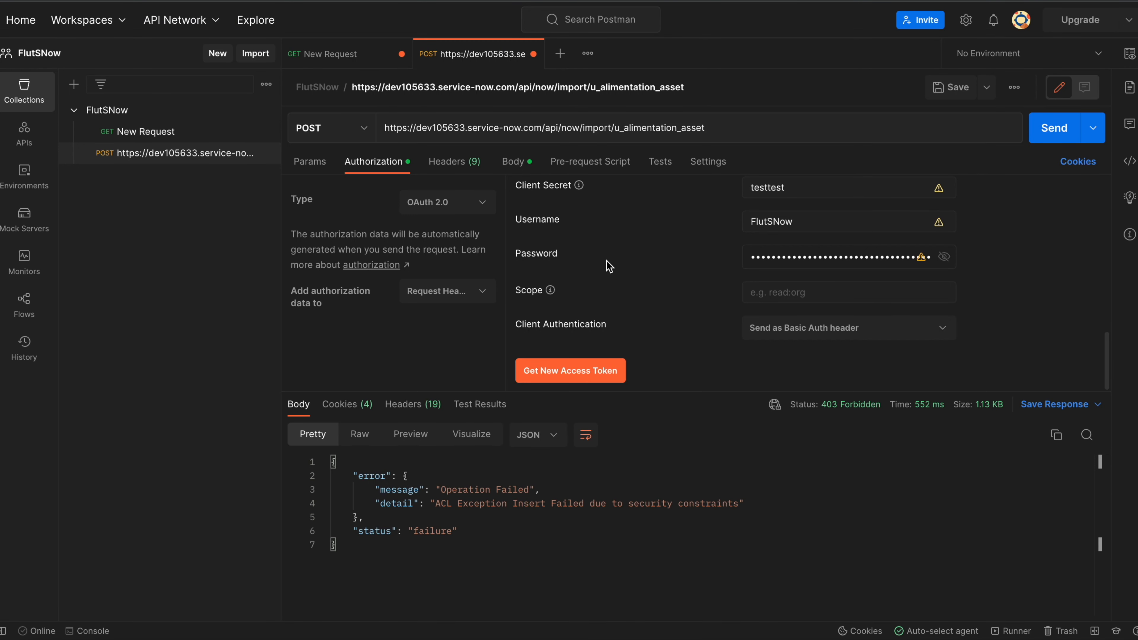
Fetch and apply a fresh OAuth token, then resend the POST to get 201 Created.
left_click(577, 378)
left_click(701, 374)
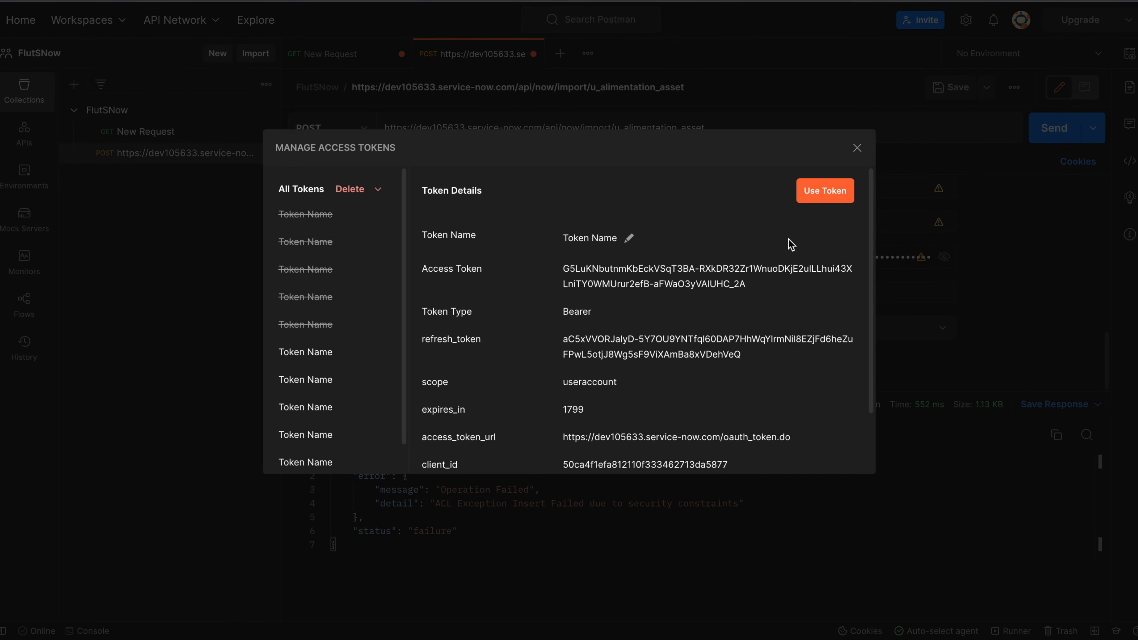
left_click(824, 191)
left_click(1047, 138)
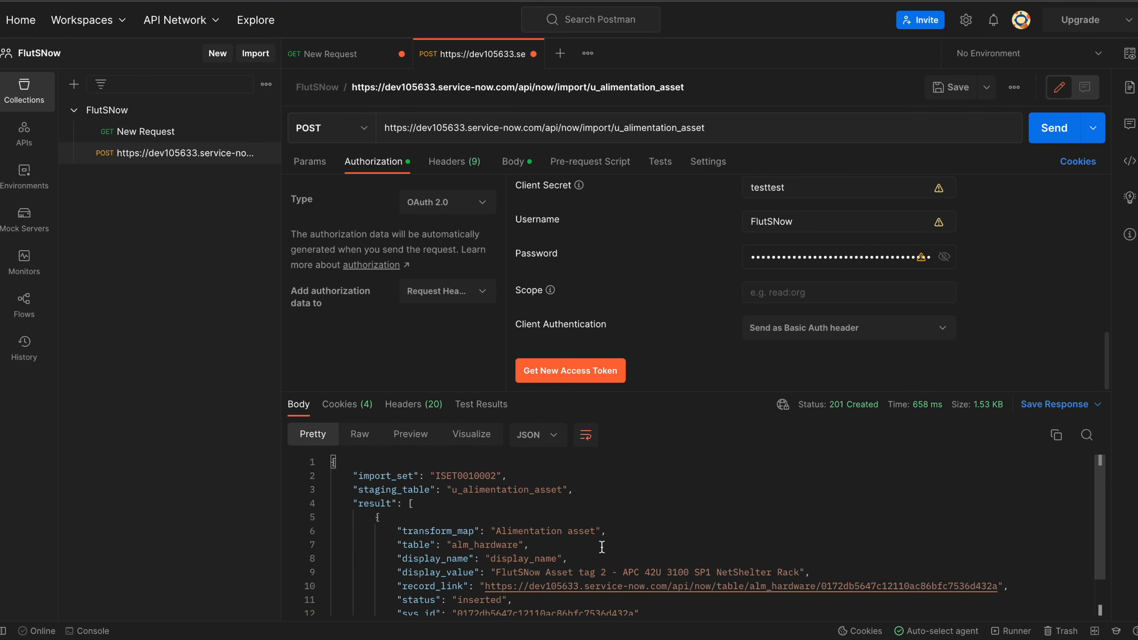
scroll(597, 577, "down", 2)
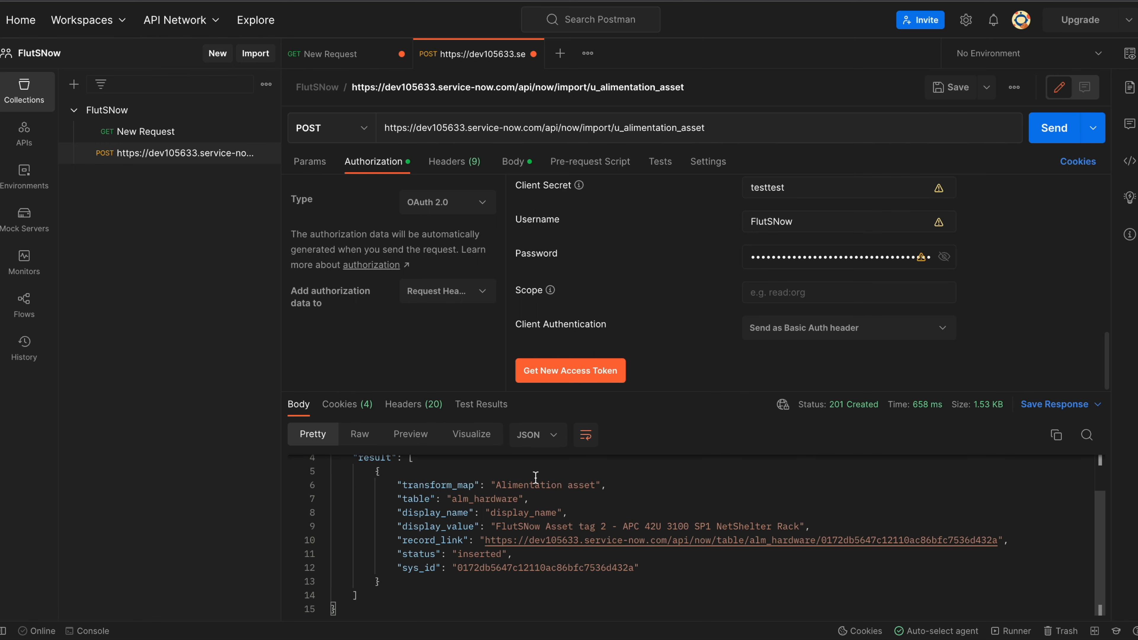
scroll(536, 480, "up", 2)
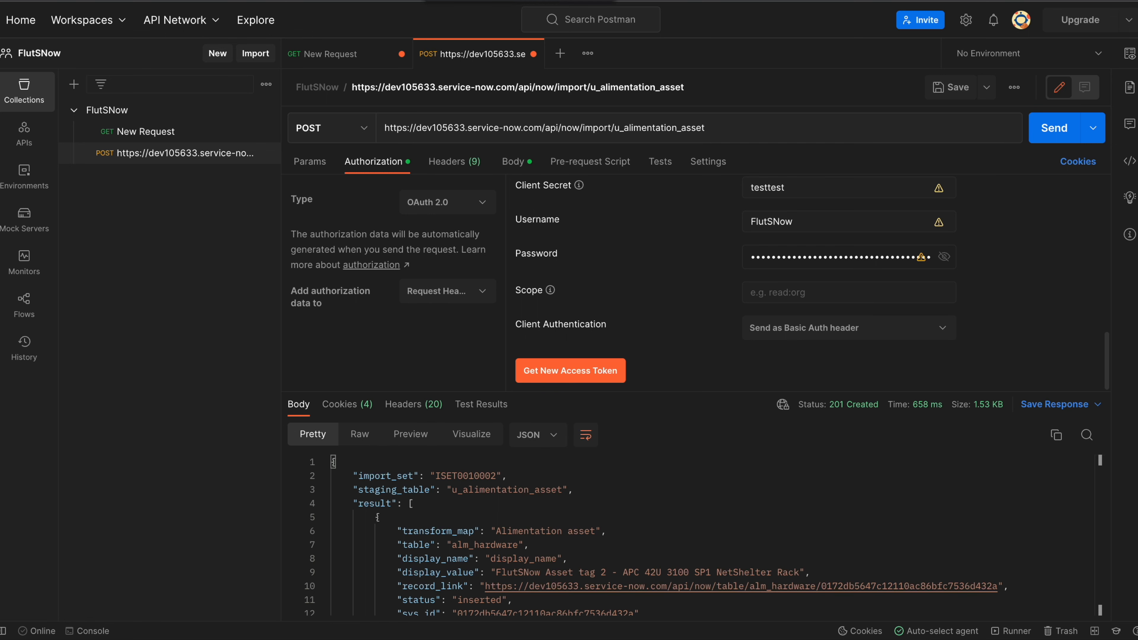
key("super+Tab")
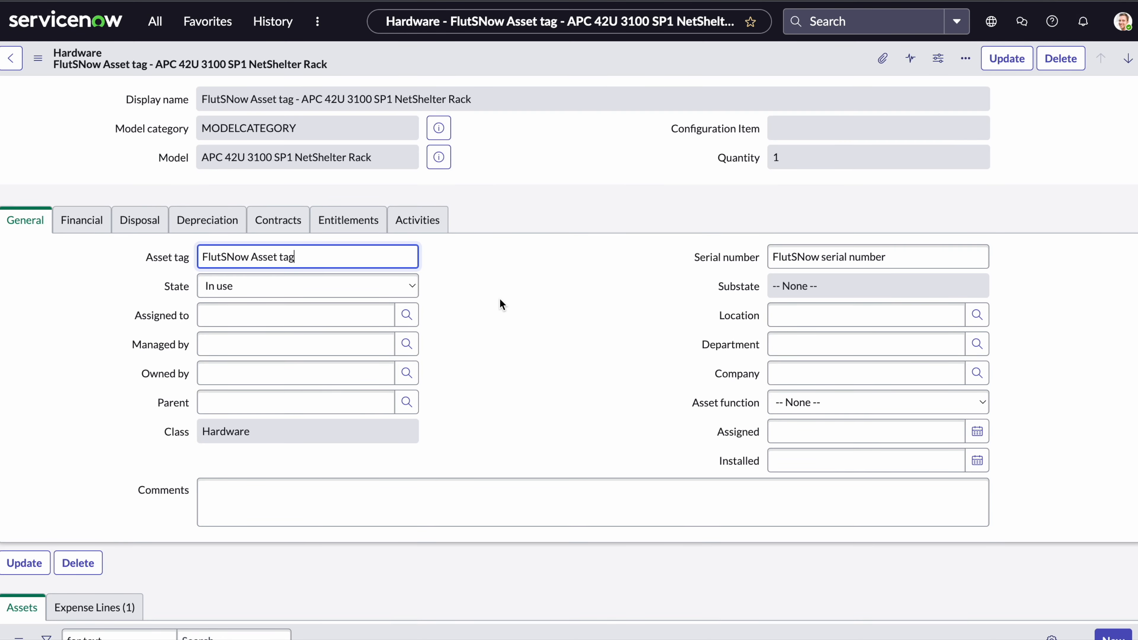
Find Hardware Assets in the navigator and open the 'FlutSNow Asset tag 2' record.
left_click(154, 21)
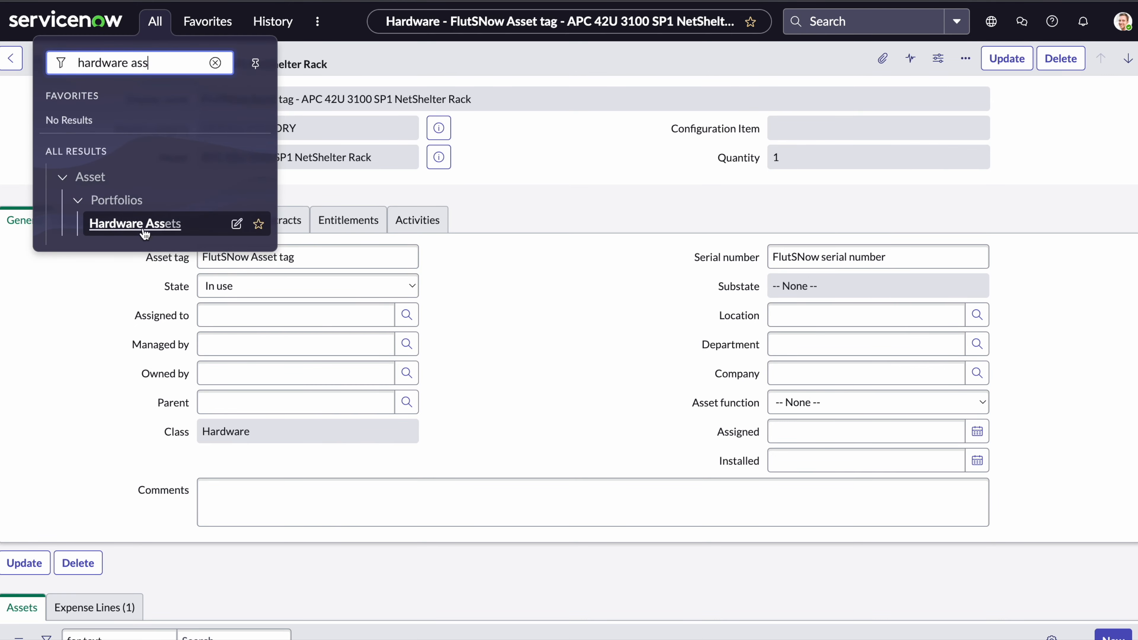
left_click(134, 223)
left_click(150, 191)
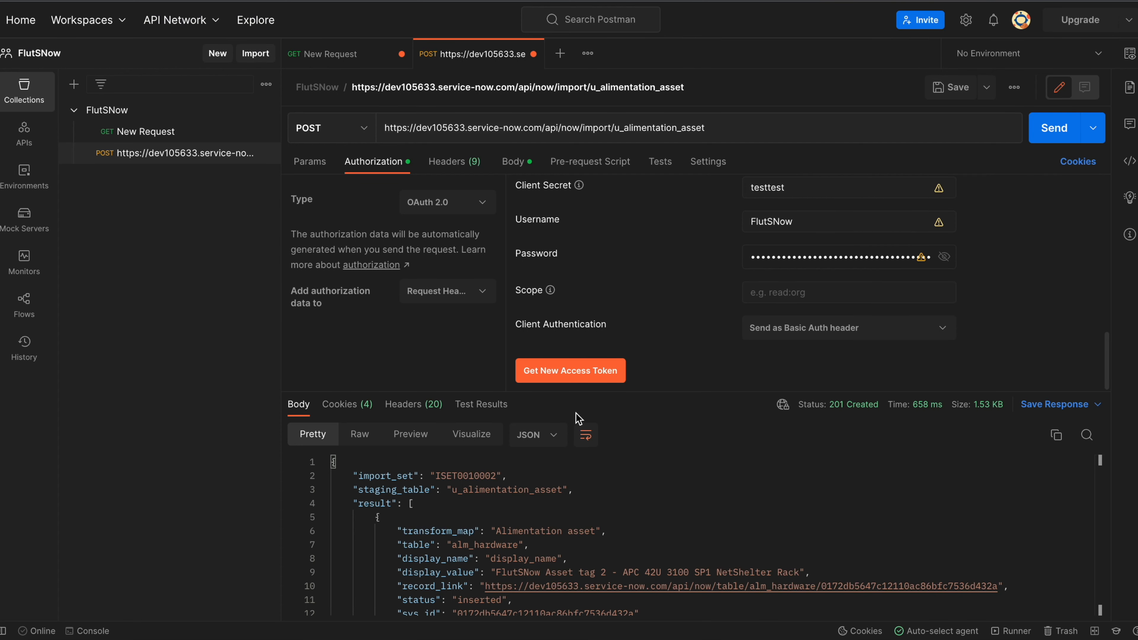
Scroll through the 201 Created response, then down to the u_alimentation_asset Transform Maps list.
scroll(655, 527, "down", 1)
scroll(654, 527, "down", 1)
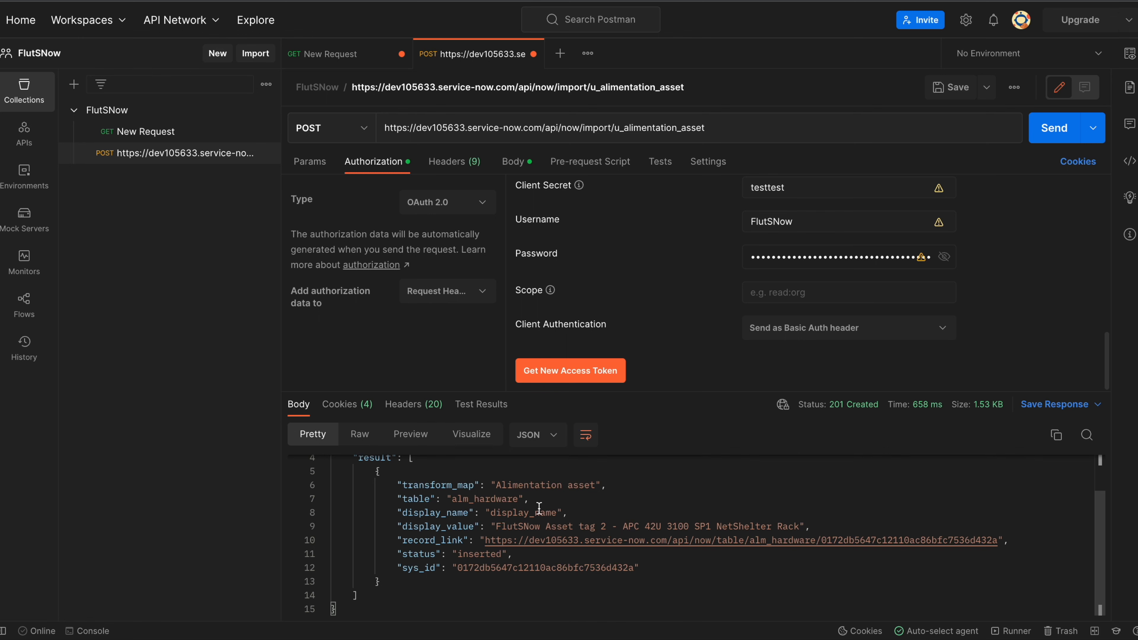
scroll(538, 508, "up", 2)
scroll(539, 508, "down", 1)
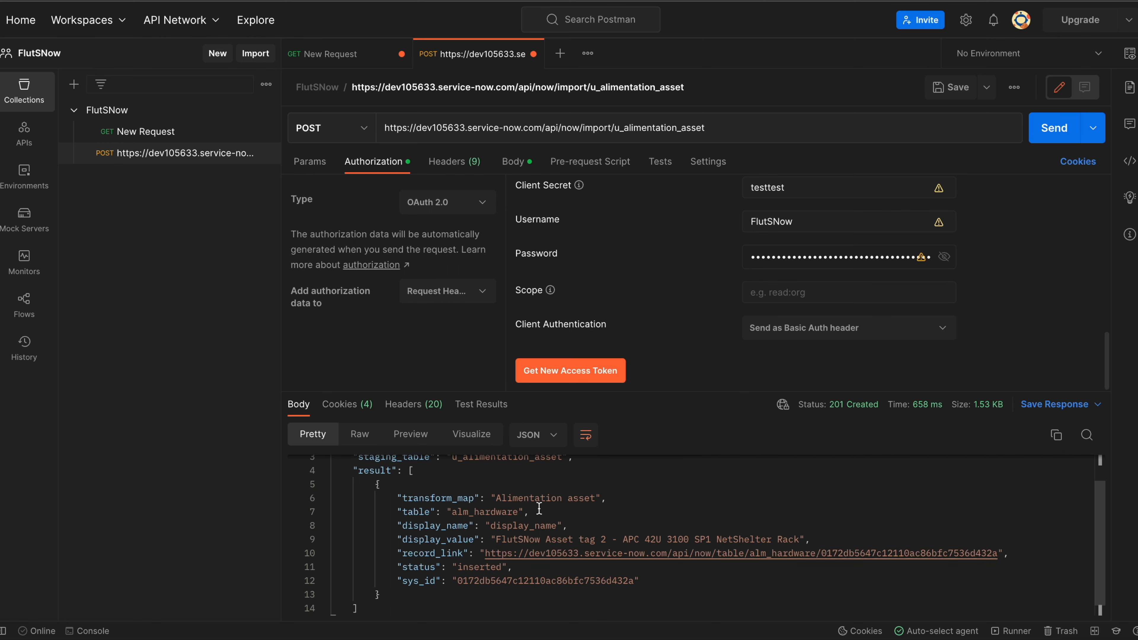
scroll(597, 520, "up", 2)
scroll(599, 520, "down", 2)
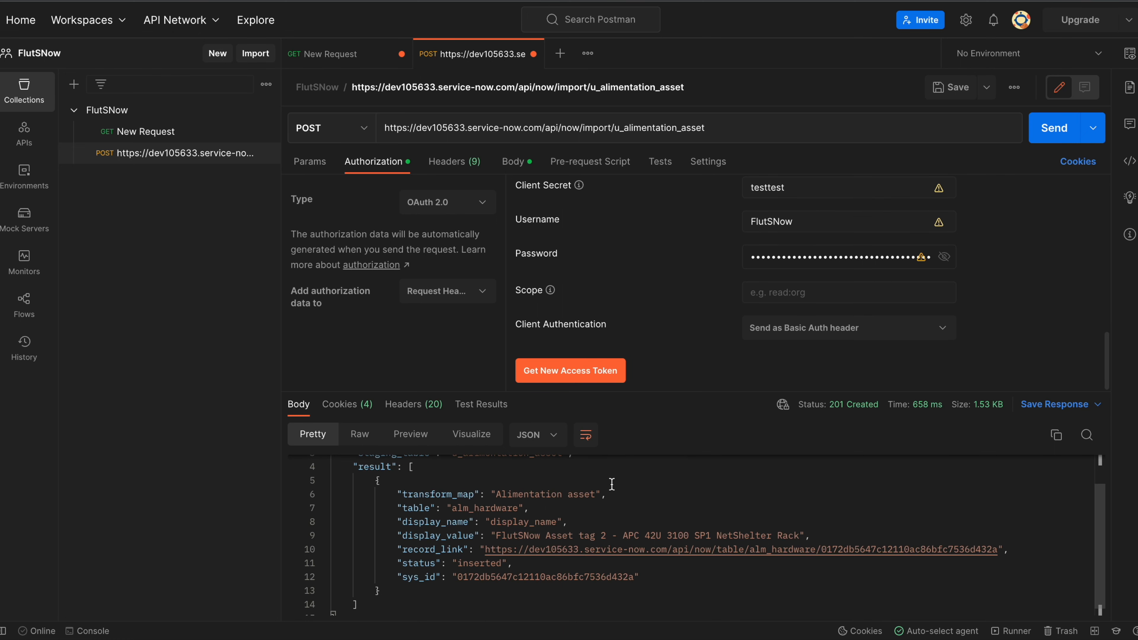
scroll(611, 483, "up", 2)
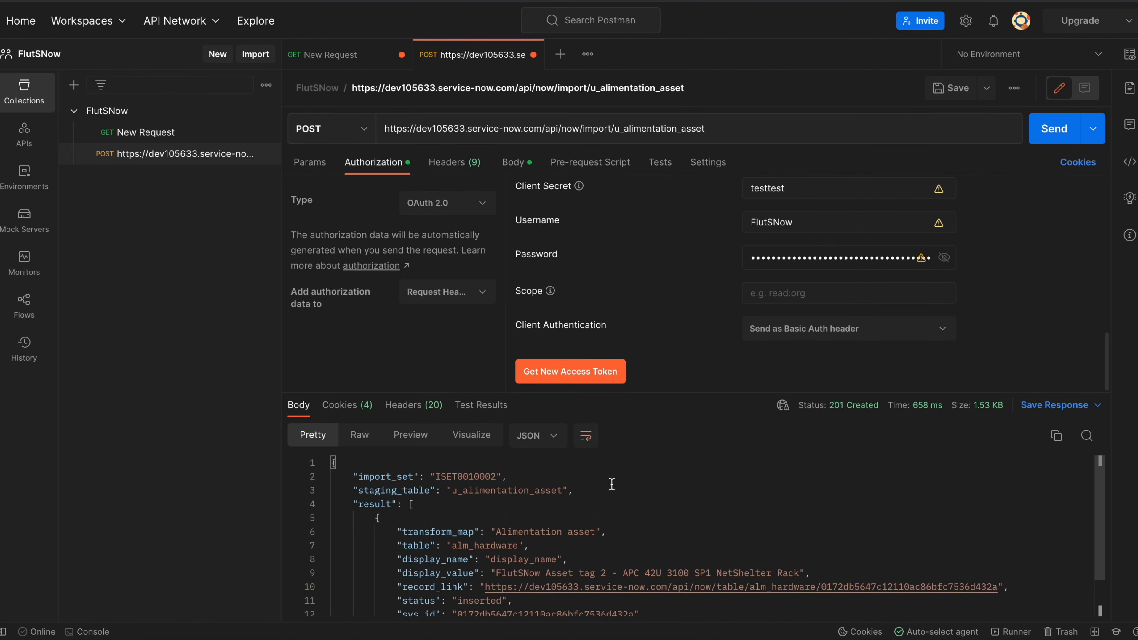
scroll(612, 483, "down", 2)
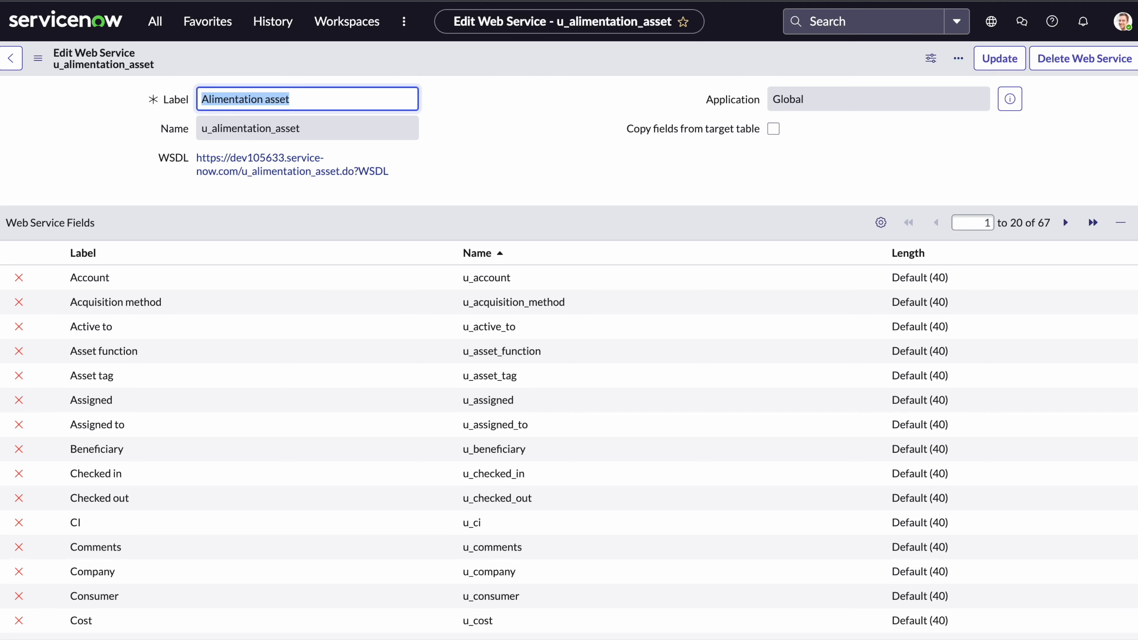
scroll(299, 310, "down", 10)
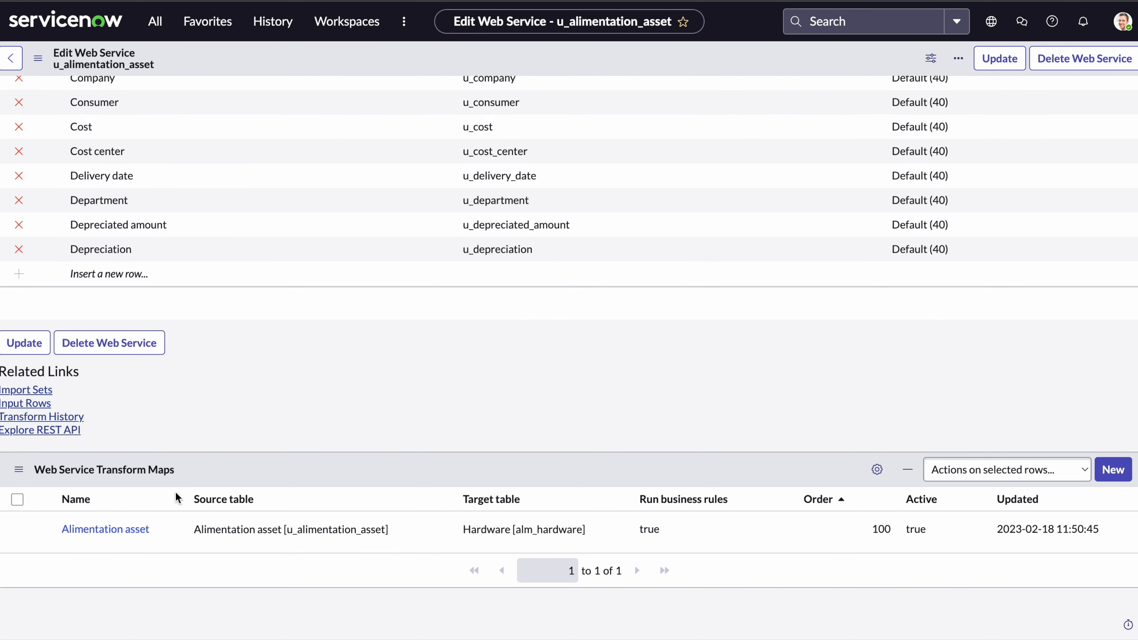
Create a new onComplete transform script on the Alimentation asset transform map.
left_click(118, 531)
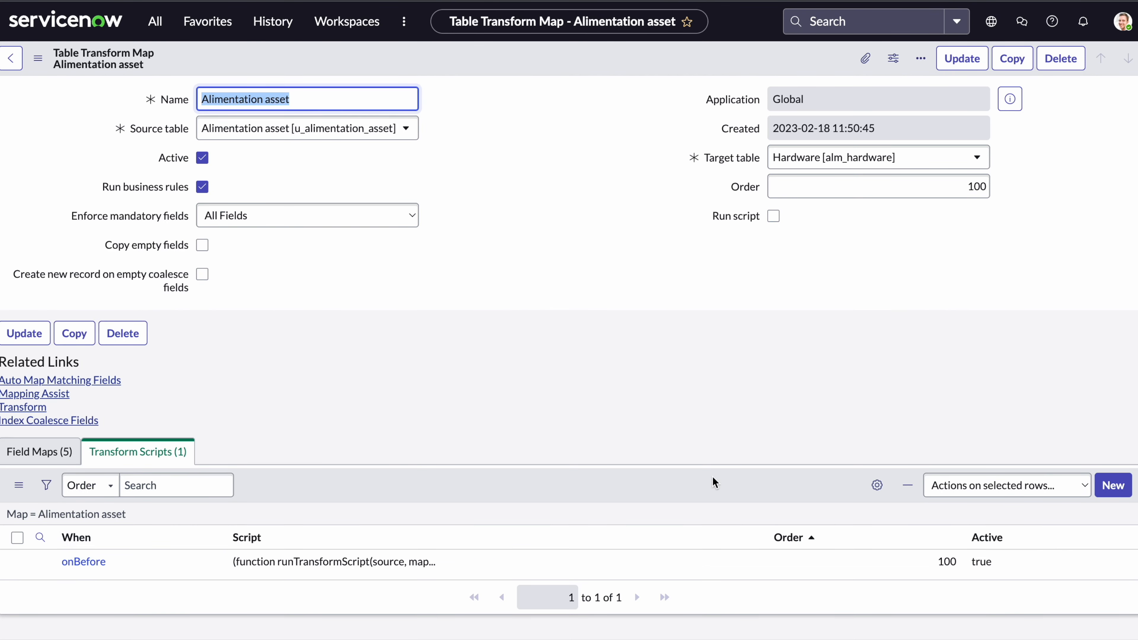
left_click(1118, 487)
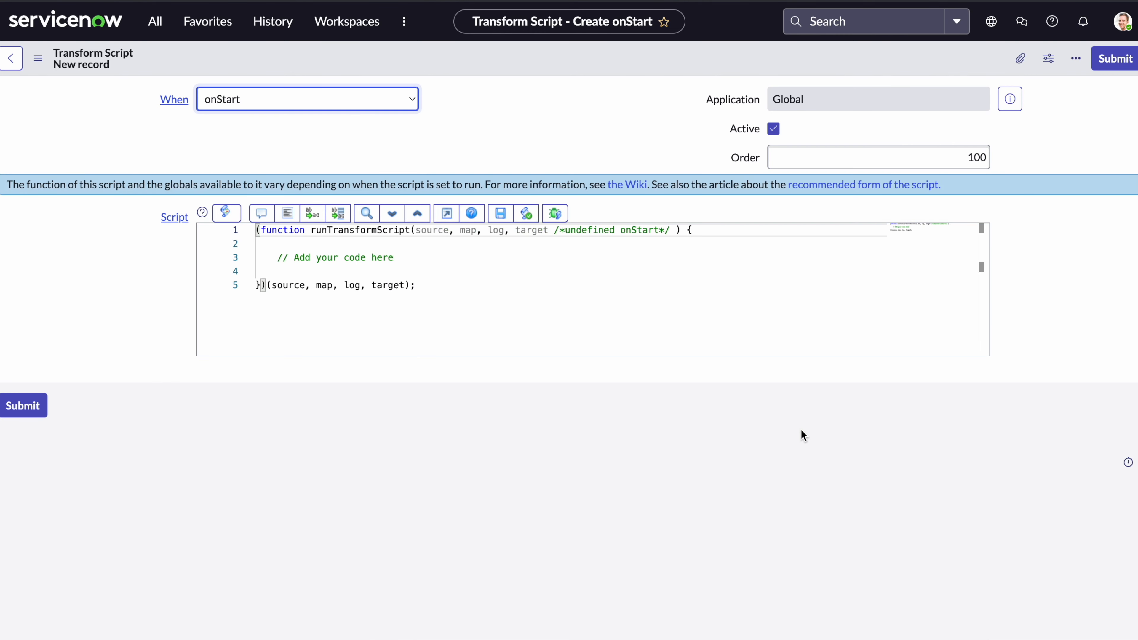
left_click(321, 102)
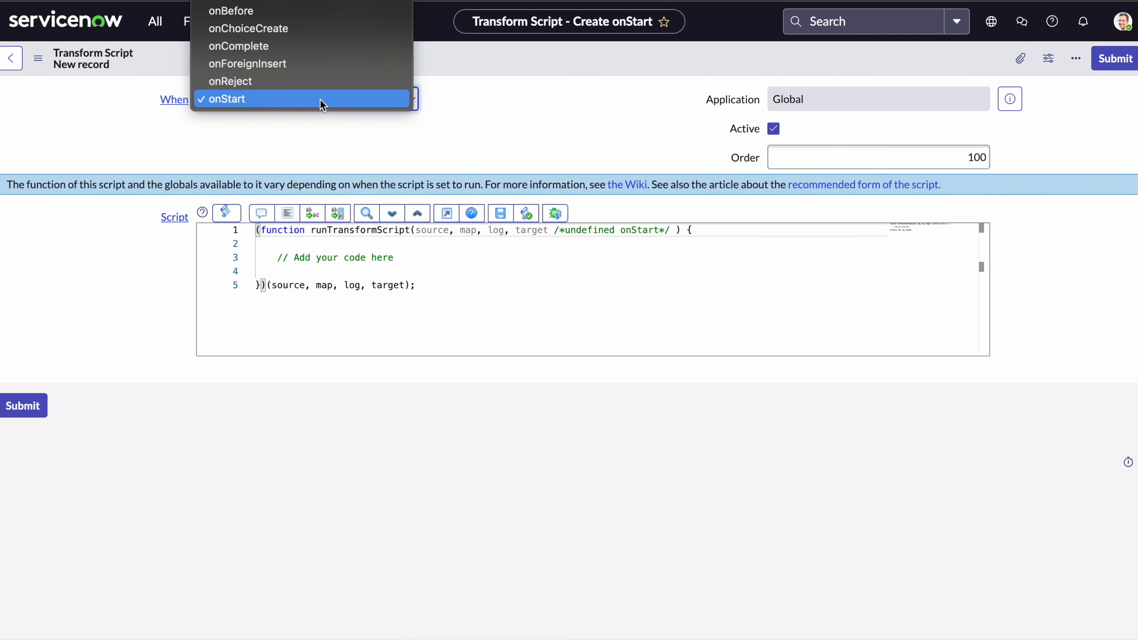
left_click(278, 49)
Replace the placeholder with status_message="merci! l'enregistrement à bien été effectué";.
left_click_drag(394, 257, 274, 257)
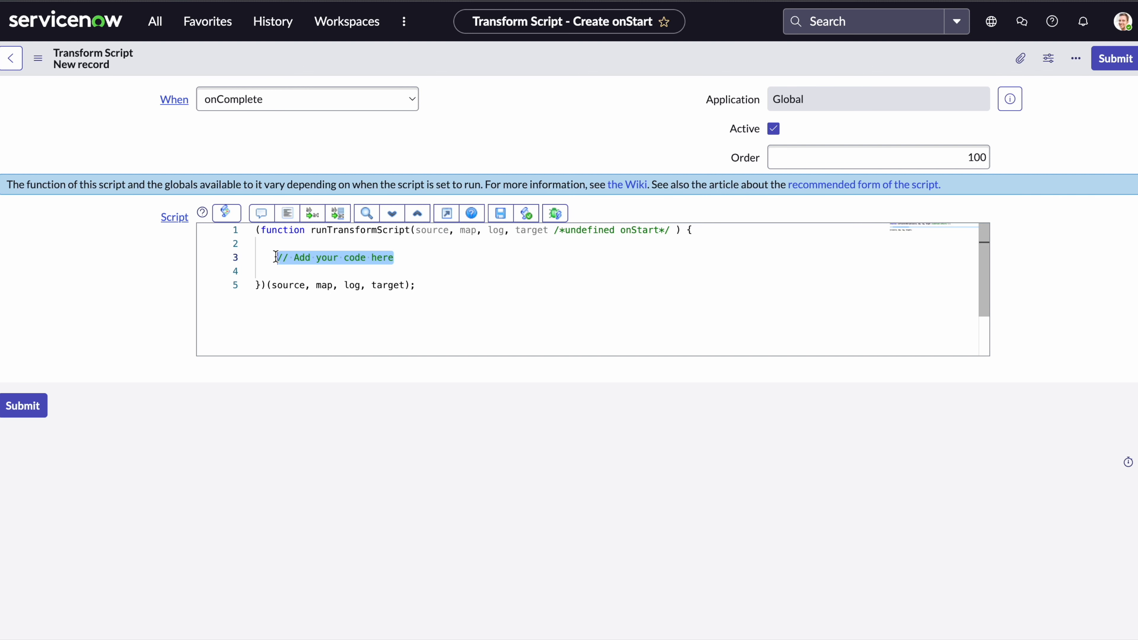
type("stat")
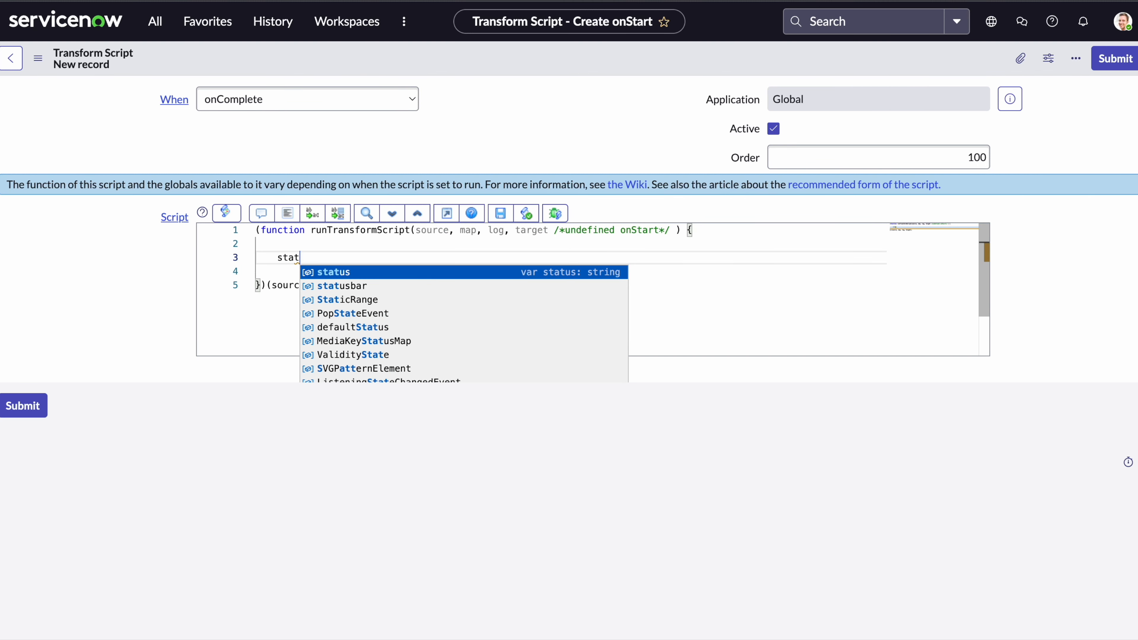
type("us")
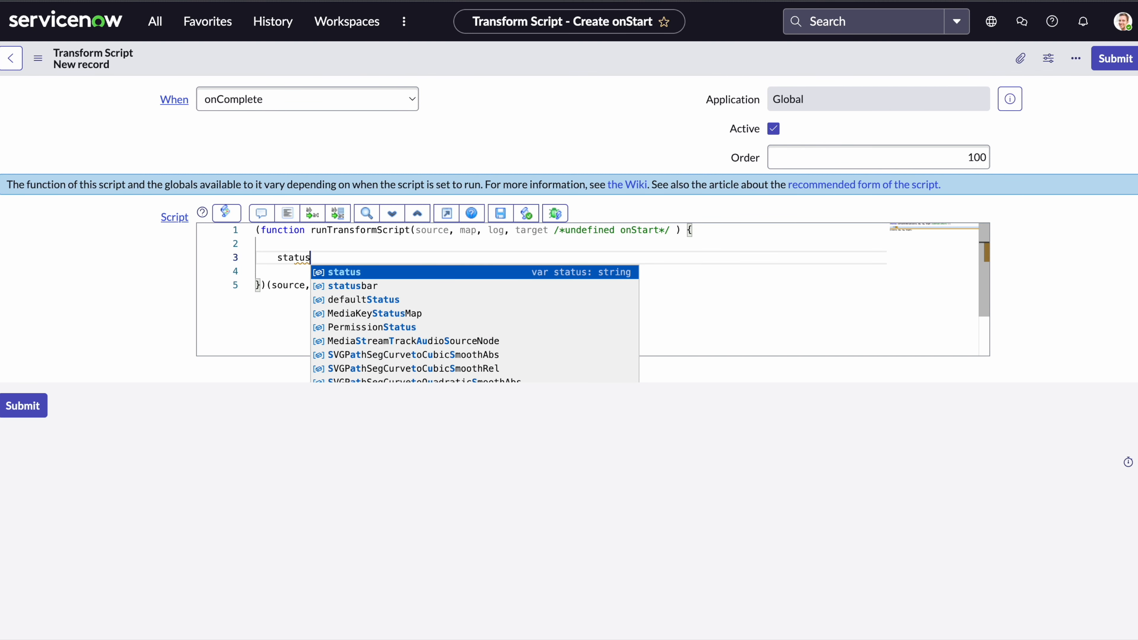
type("_m")
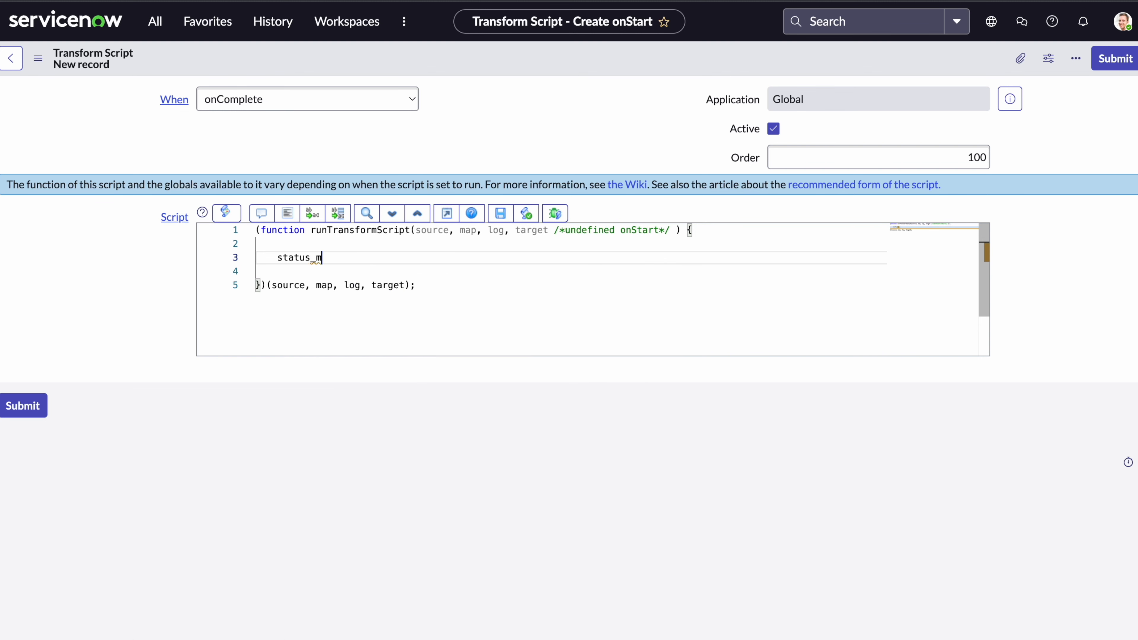
type("essage")
type("=\"m")
type("ess")
key("BackSpace")
key("BackSpace")
key("BackSpace")
type("rci! l'enregistrement")
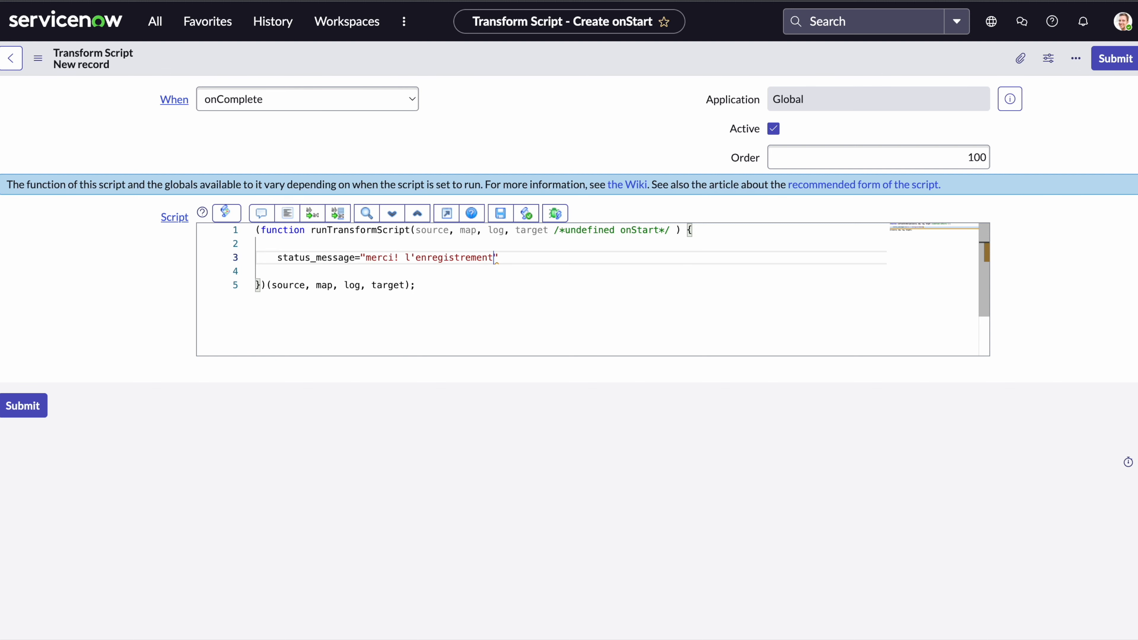
type(" à bien été efe")
key("BackSpace")
type("fectué\"")
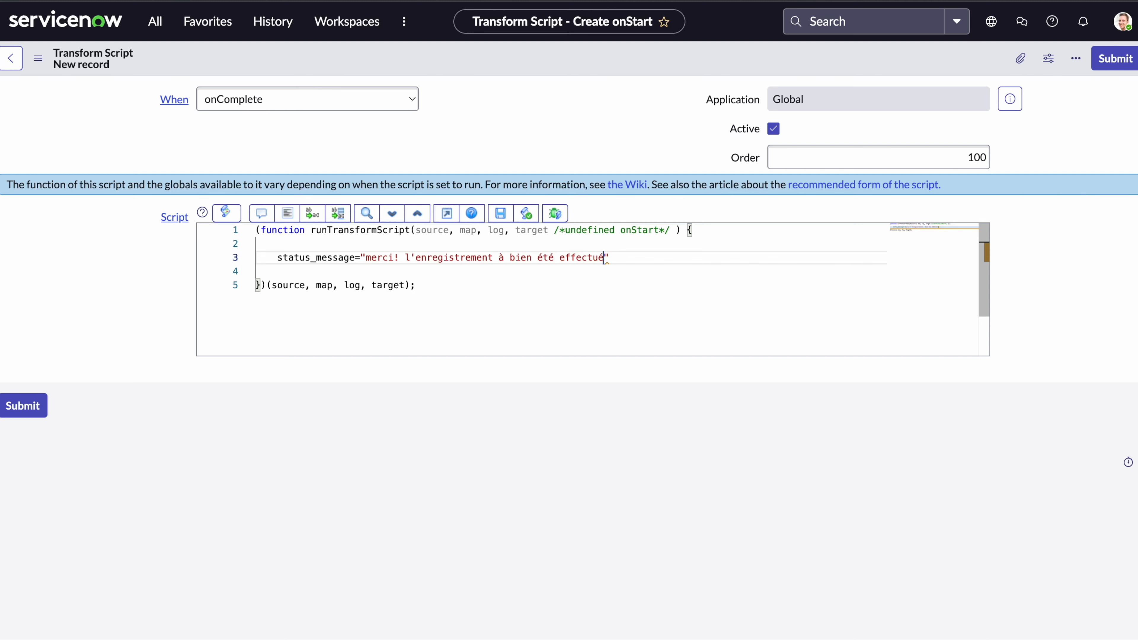
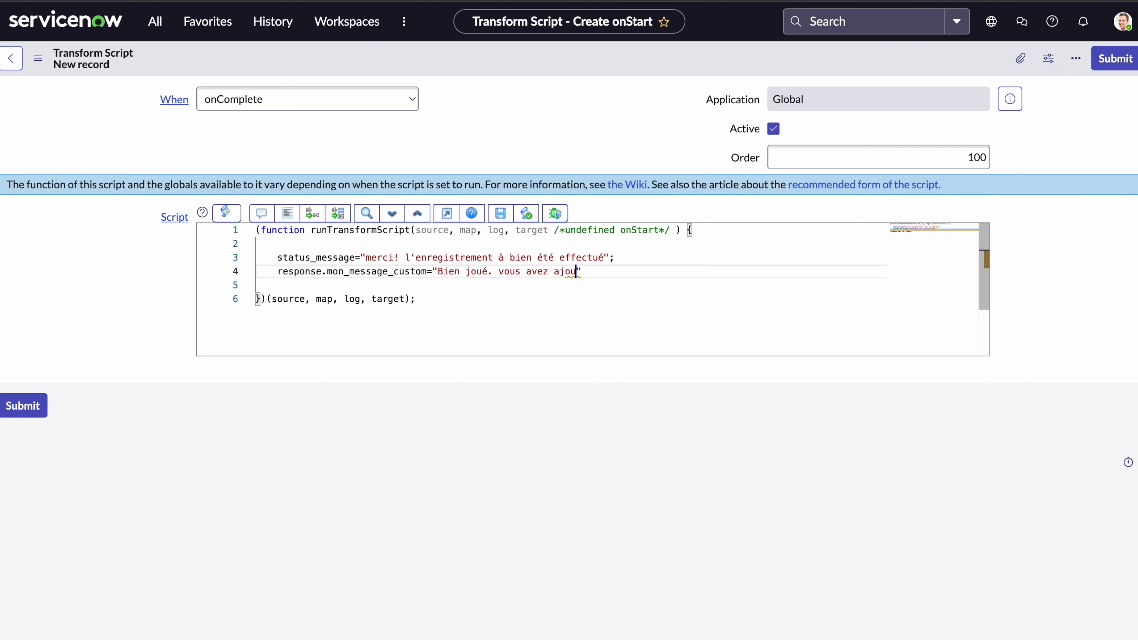
Finish the French message line and add response.custom_message = 'Good job. You have inserted new data'.
type("une donnée")
key("Return")
type("response.custom_")
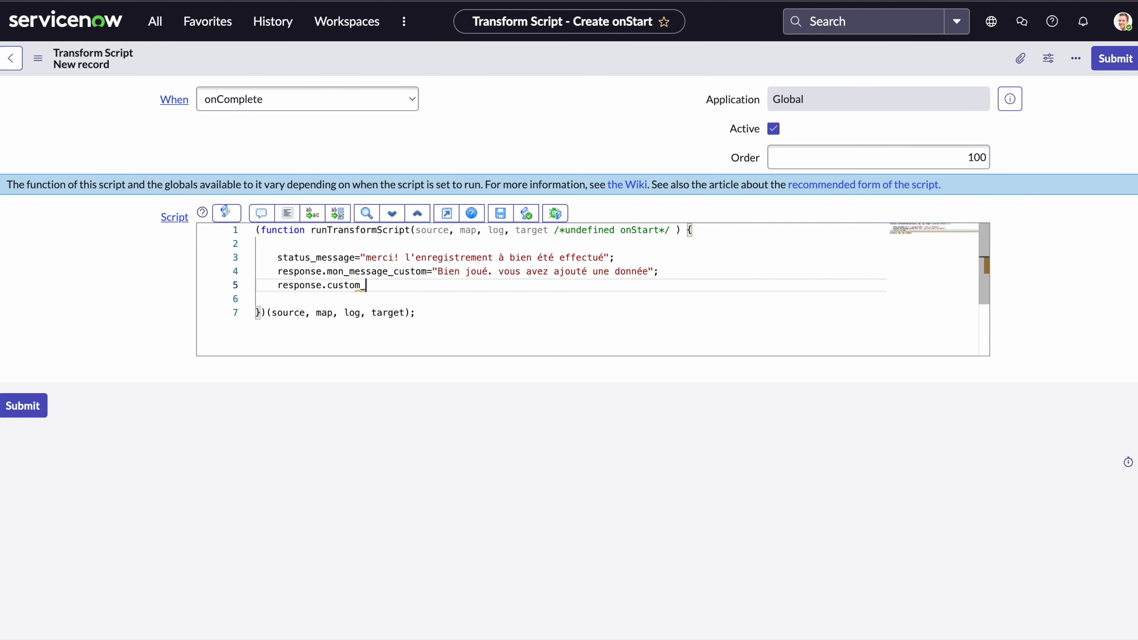
type("mess")
type("Good job.")
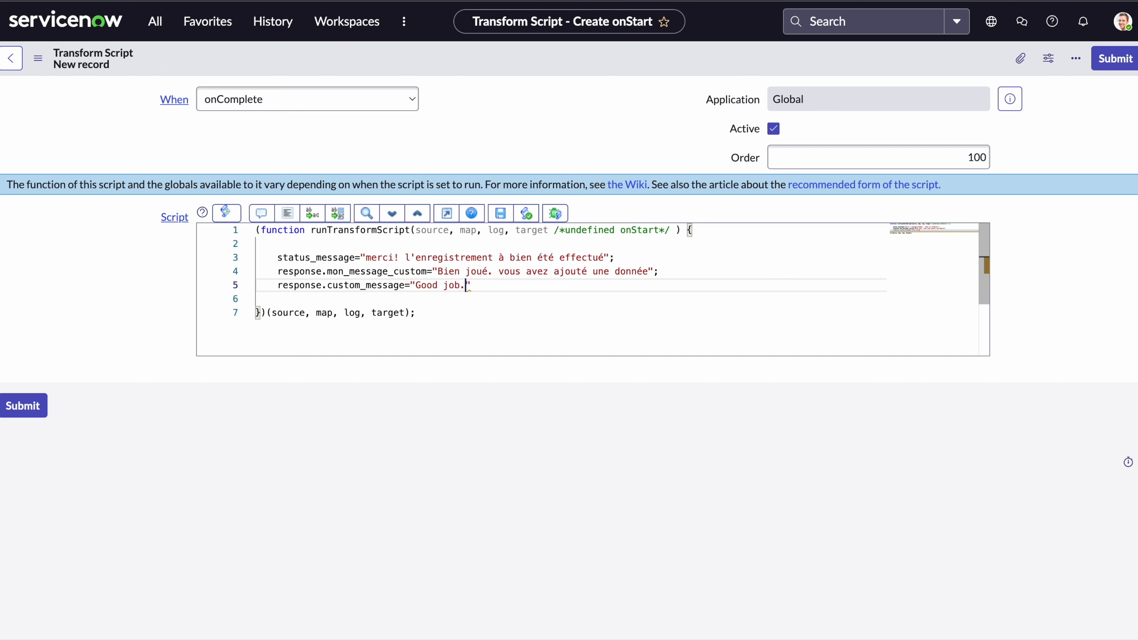
type(";")
type(" You ")
type("have")
type(" added")
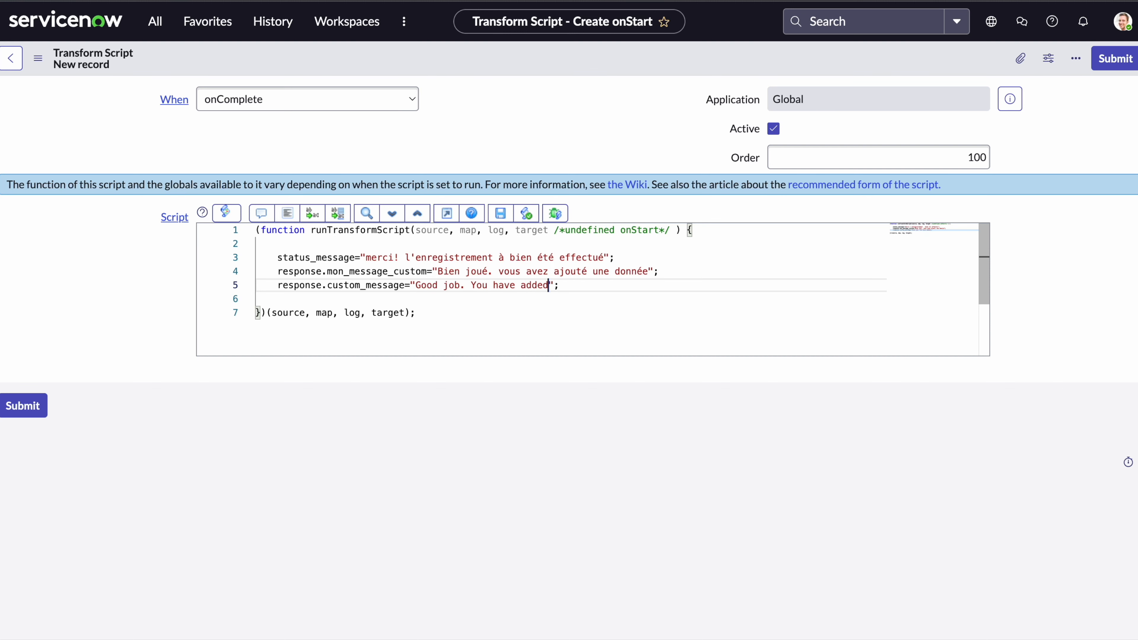
key("BackSpace")
key("BackSpace")
key("BackSpace")
key("BackSpace")
key("BackSpace")
type("inserted new data")
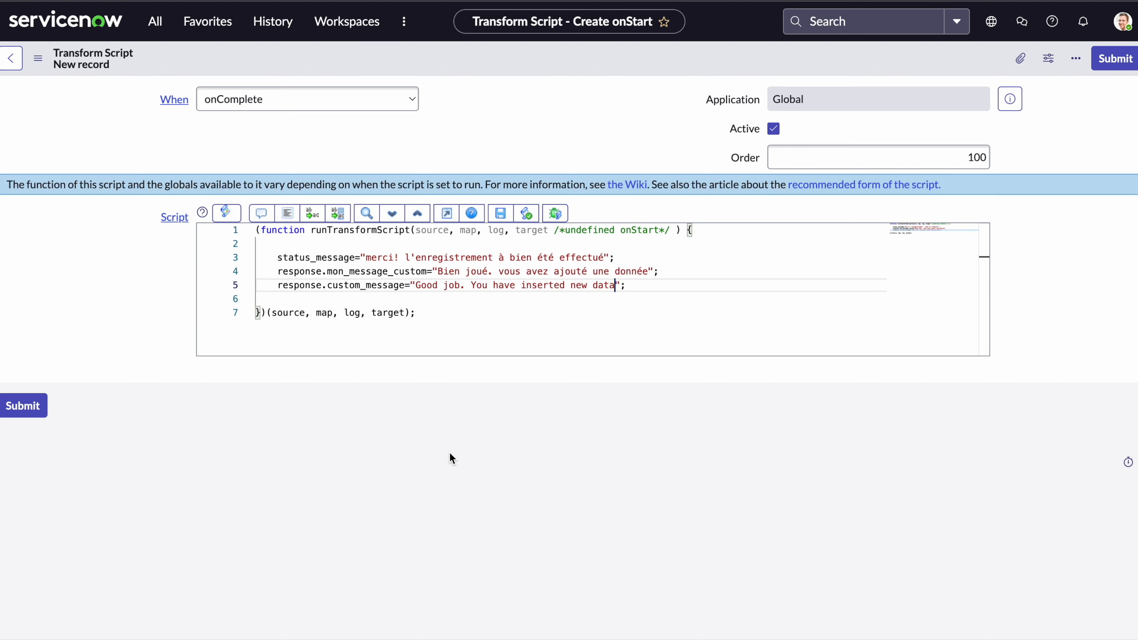
Submit the onComplete script and update the Alimentation asset transform map, then return to Postman.
left_click(26, 413)
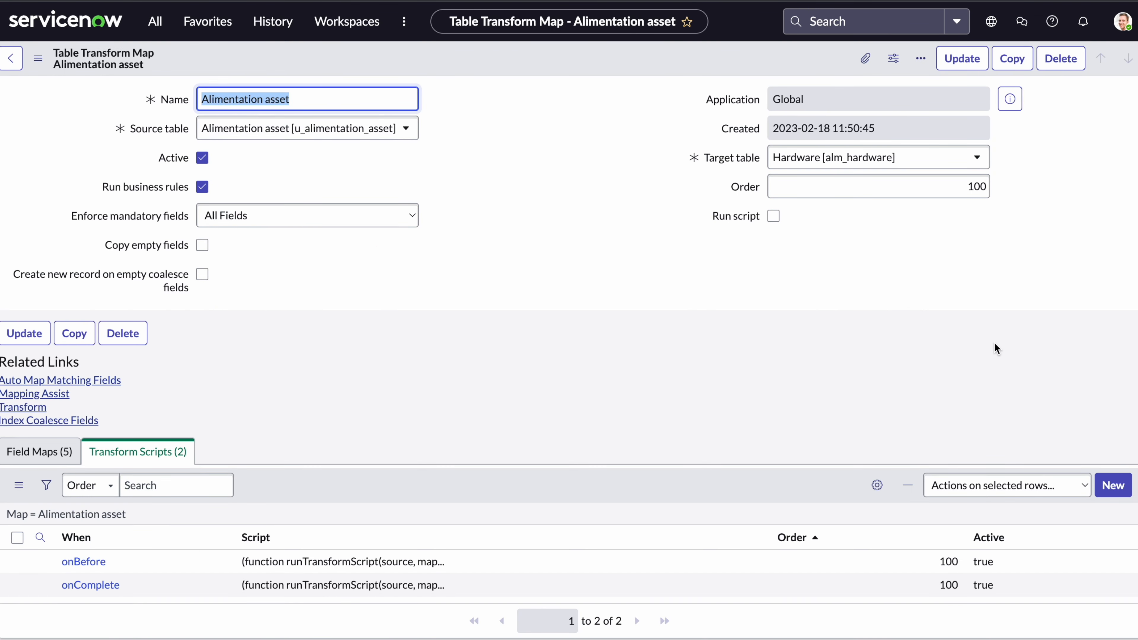
left_click(961, 58)
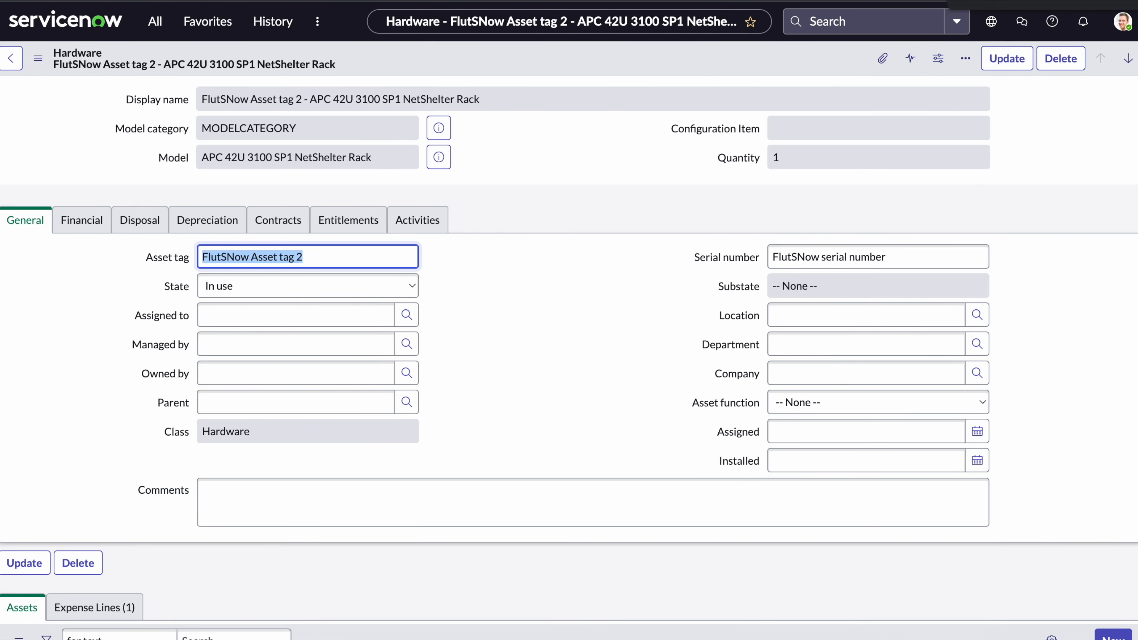
key("alt+Tab")
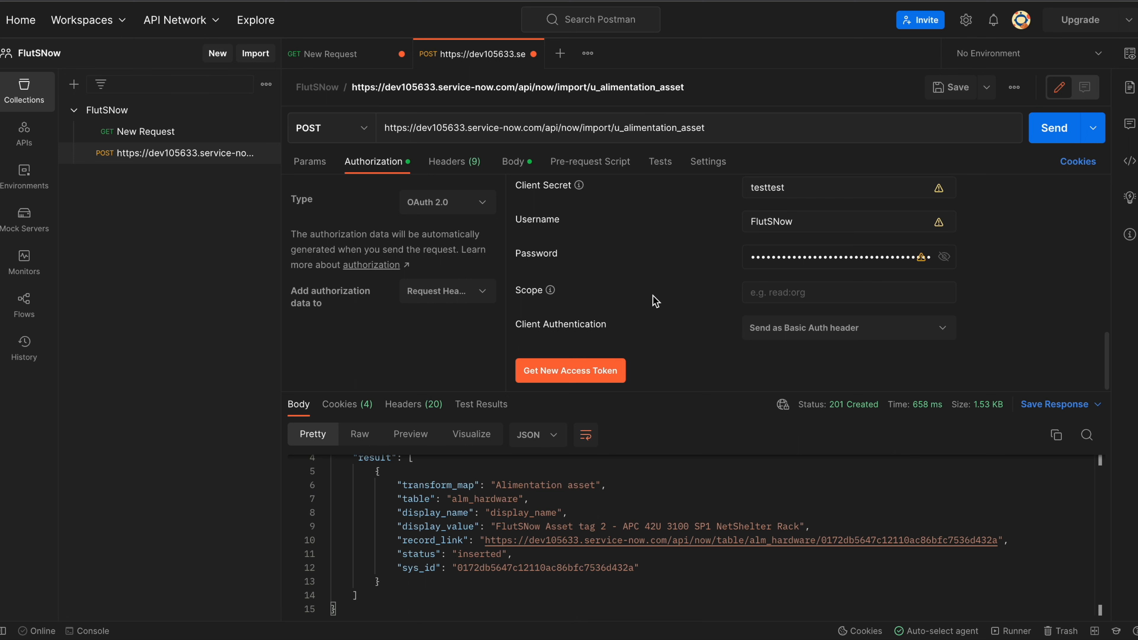
Change the body's asset tag from 2 to 3, resend the import request and review the response.
left_click(513, 162)
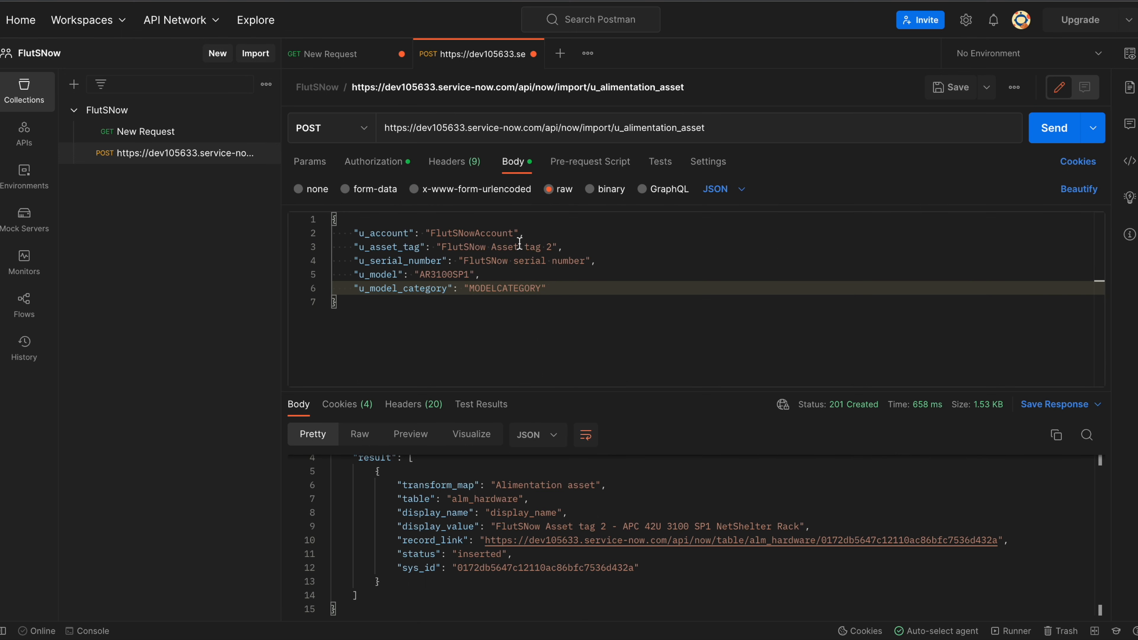
left_click(556, 247)
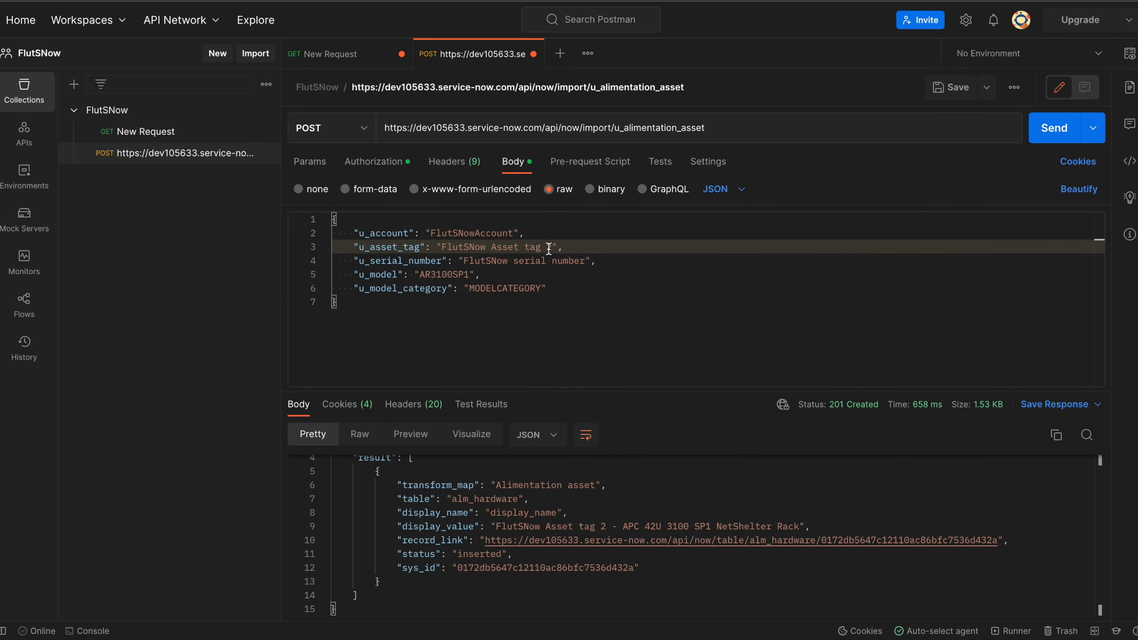
key("BackSpace")
type("3")
left_click(667, 272)
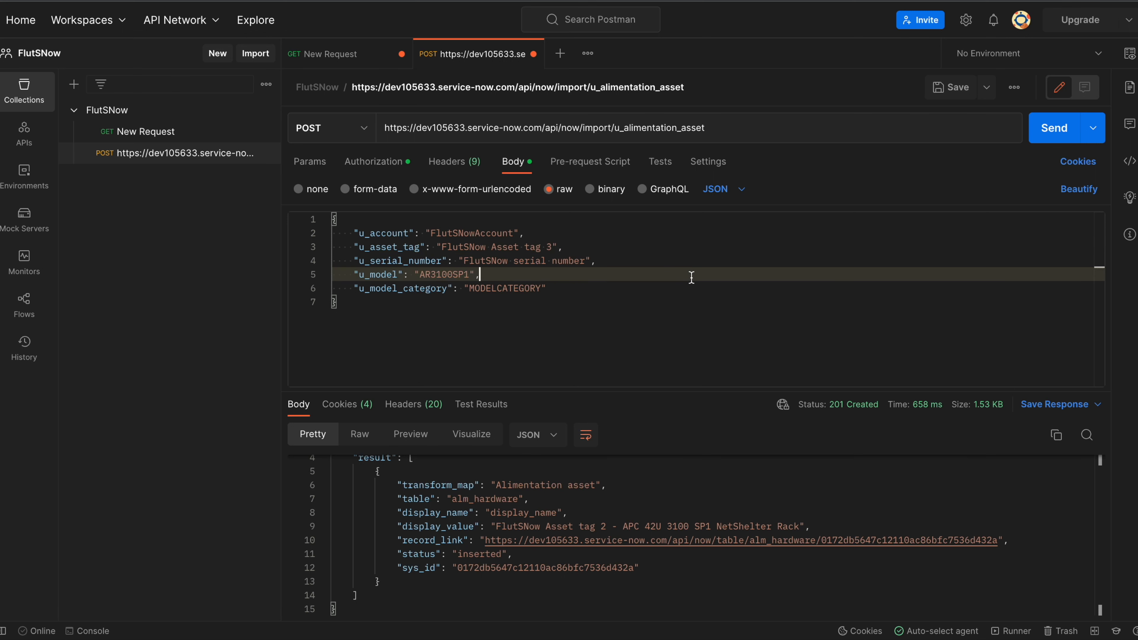
left_click(1049, 140)
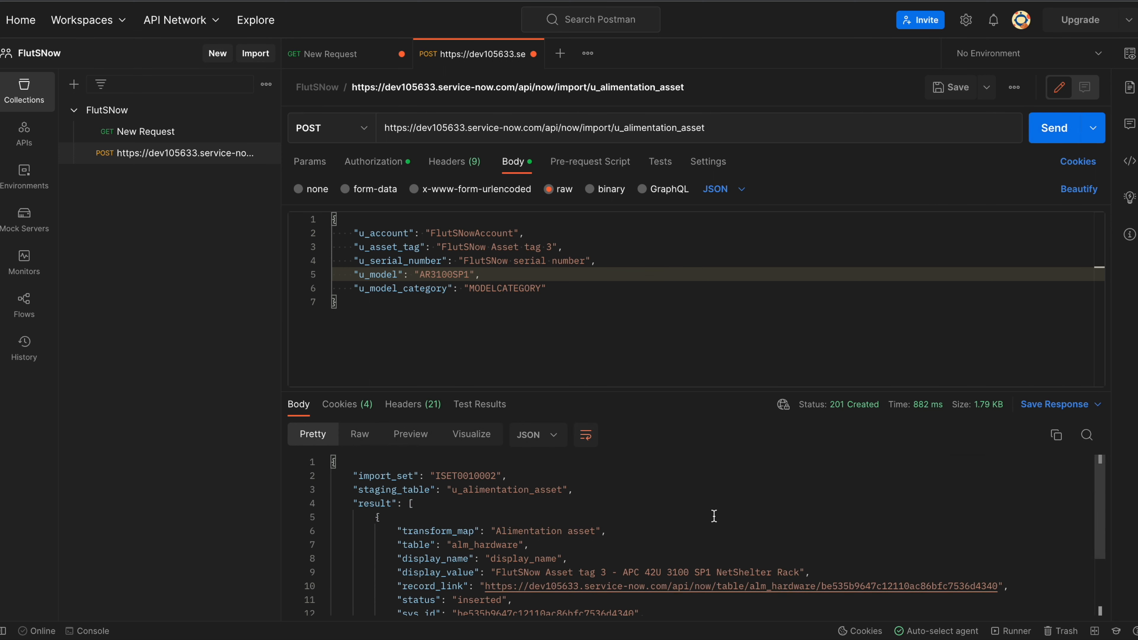
scroll(714, 516, "down", 5)
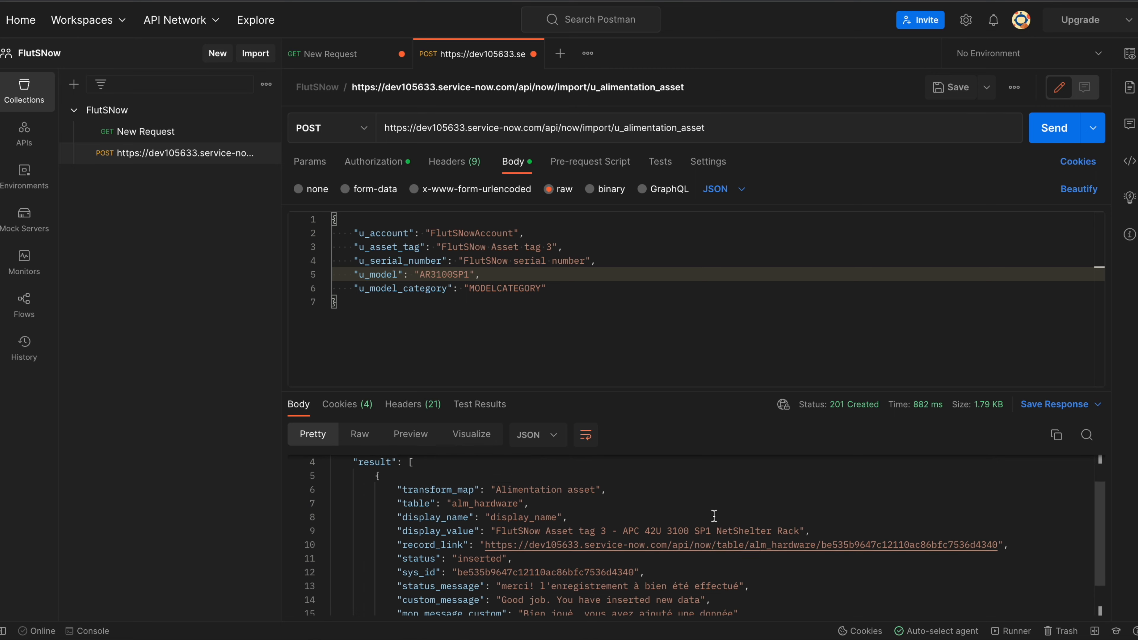
scroll(714, 516, "down", 1)
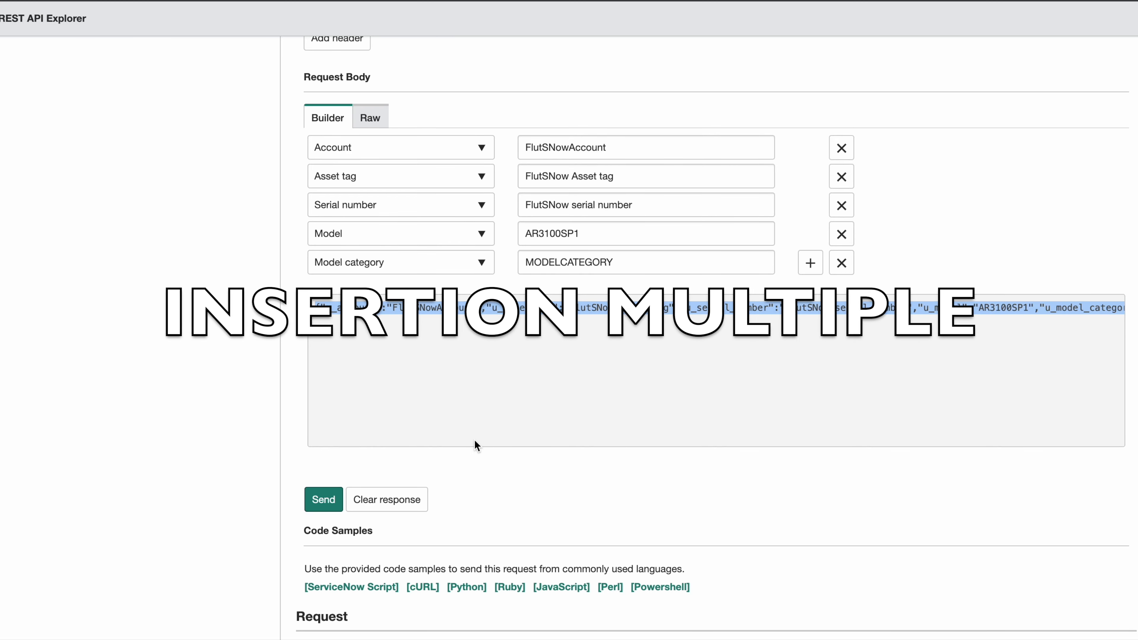
Open the 'Insert Multiple Records from same request (POST)' method in the REST API Explorer.
scroll(473, 440, "up", 10)
scroll(474, 439, "down", 12)
scroll(473, 439, "up", 8)
scroll(476, 446, "up", 6)
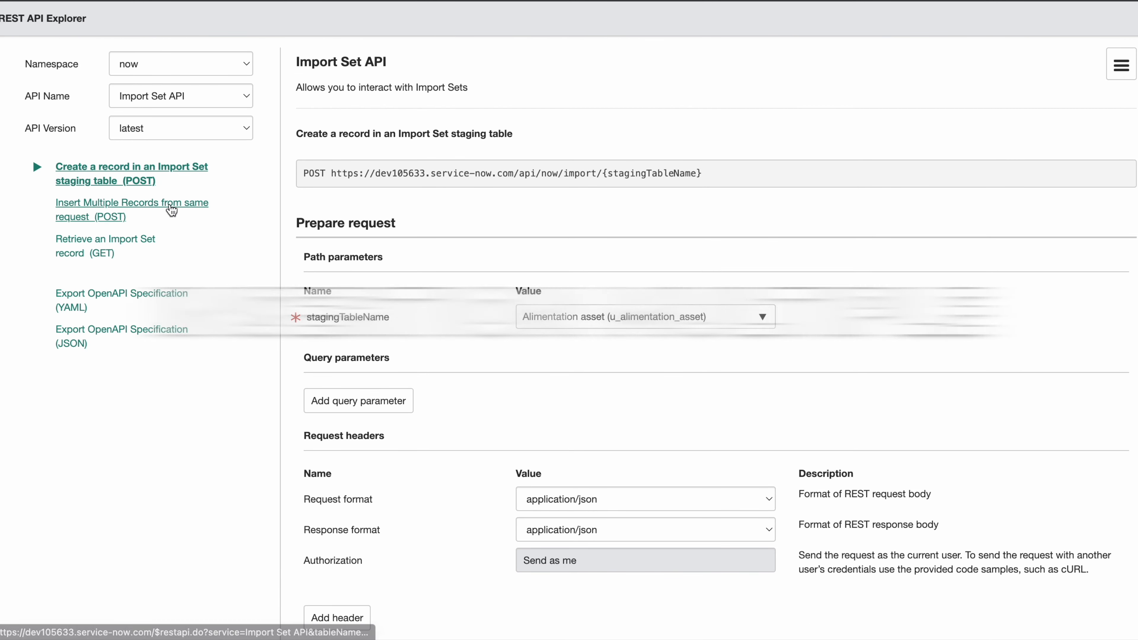
left_click(172, 210)
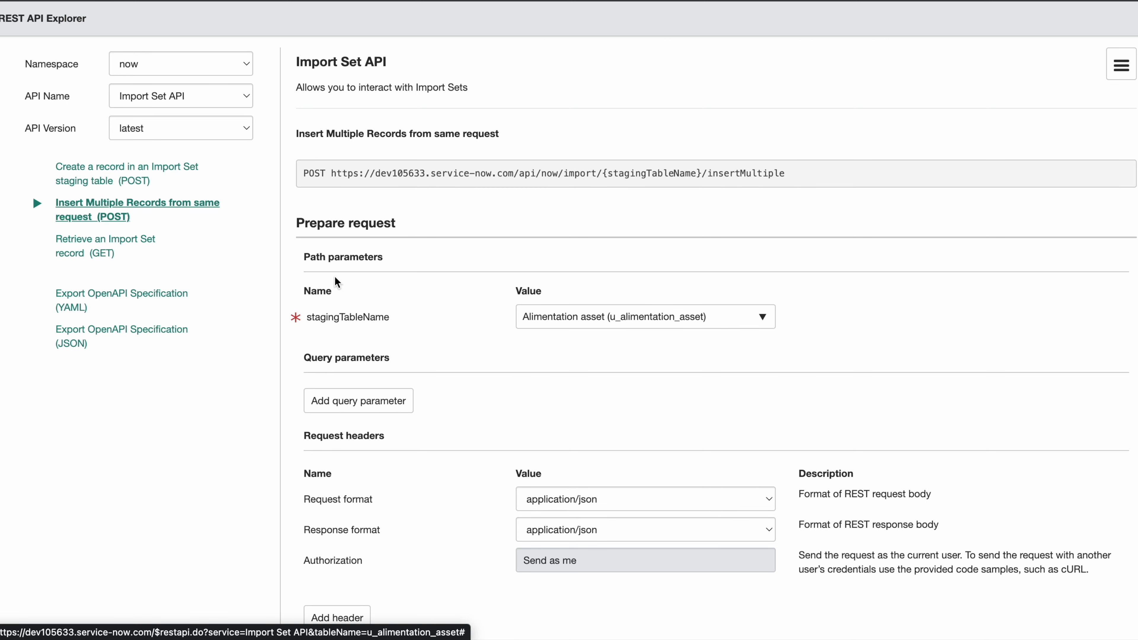
Copy the insertMultiple POST URL and switch back to Postman.
scroll(527, 381, "down", 4)
scroll(525, 380, "up", 5)
scroll(525, 379, "down", 4)
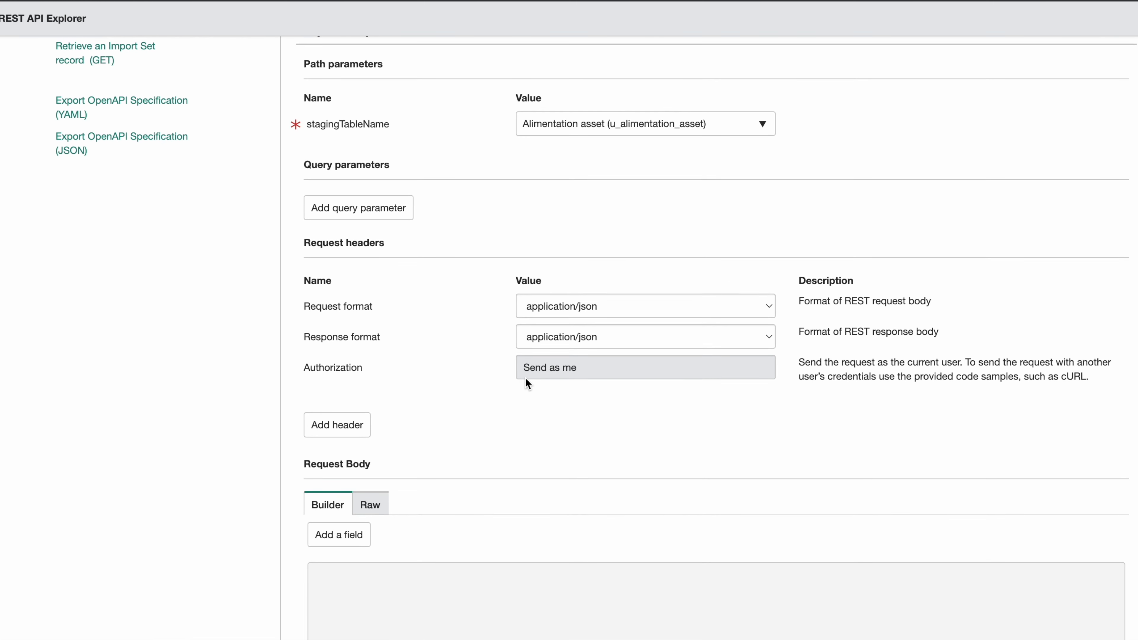
scroll(525, 379, "down", 2)
scroll(525, 379, "up", 6)
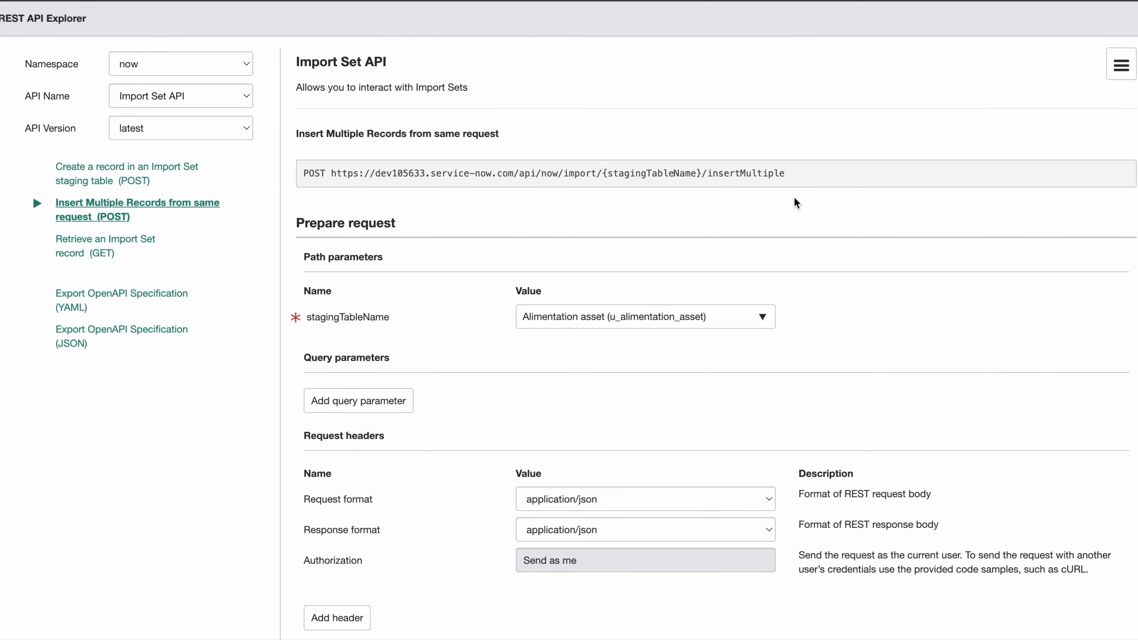
left_click_drag(786, 174, 330, 173)
key("ctrl+c")
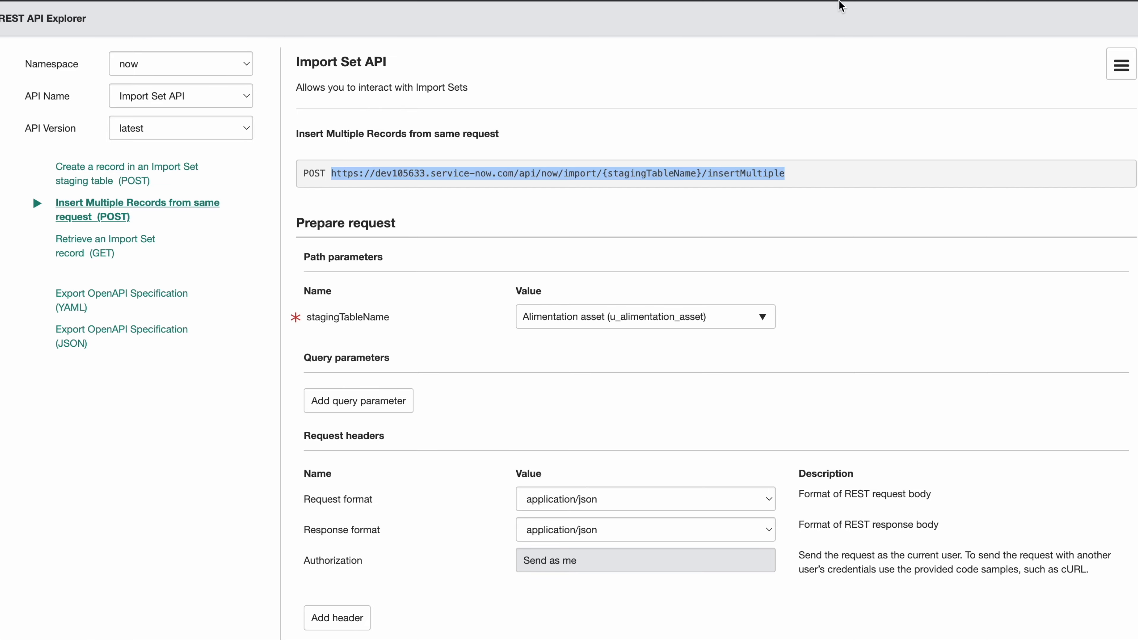
key("super+Tab")
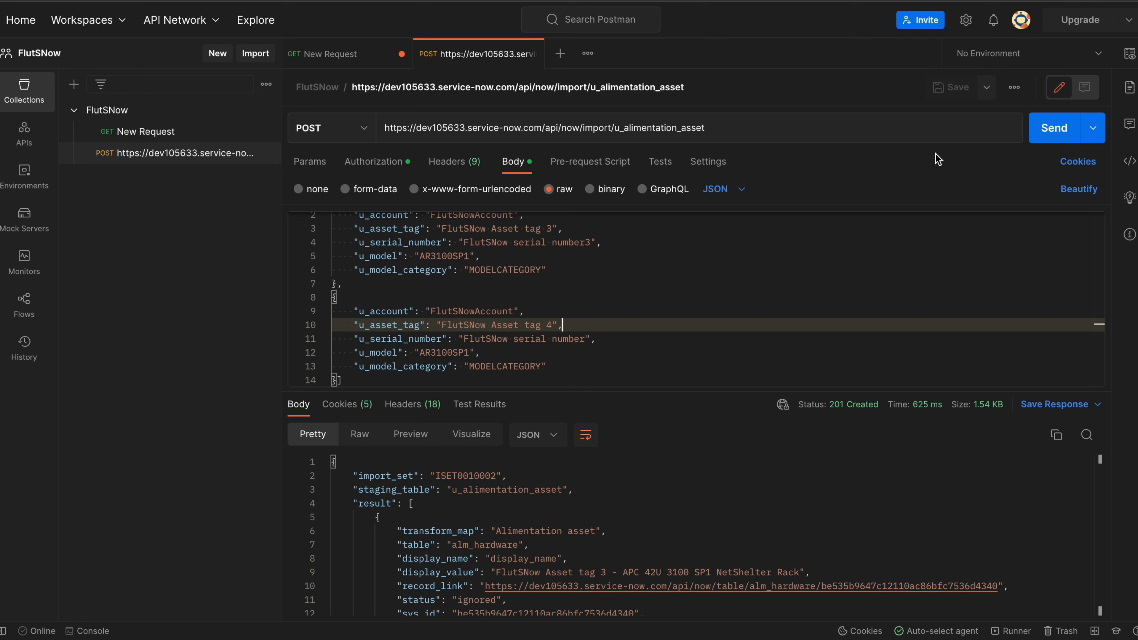
Duplicate the import request as 'u_alimentation_asset Copy', keep its name, and show its JSON body.
right_click(488, 60)
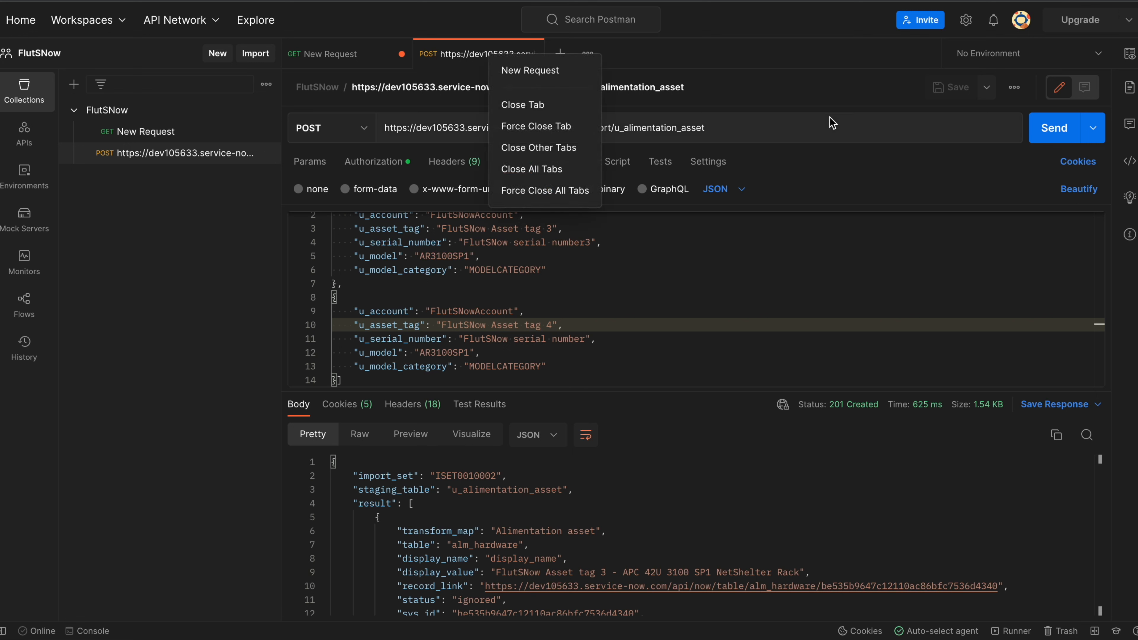
left_click(1014, 91)
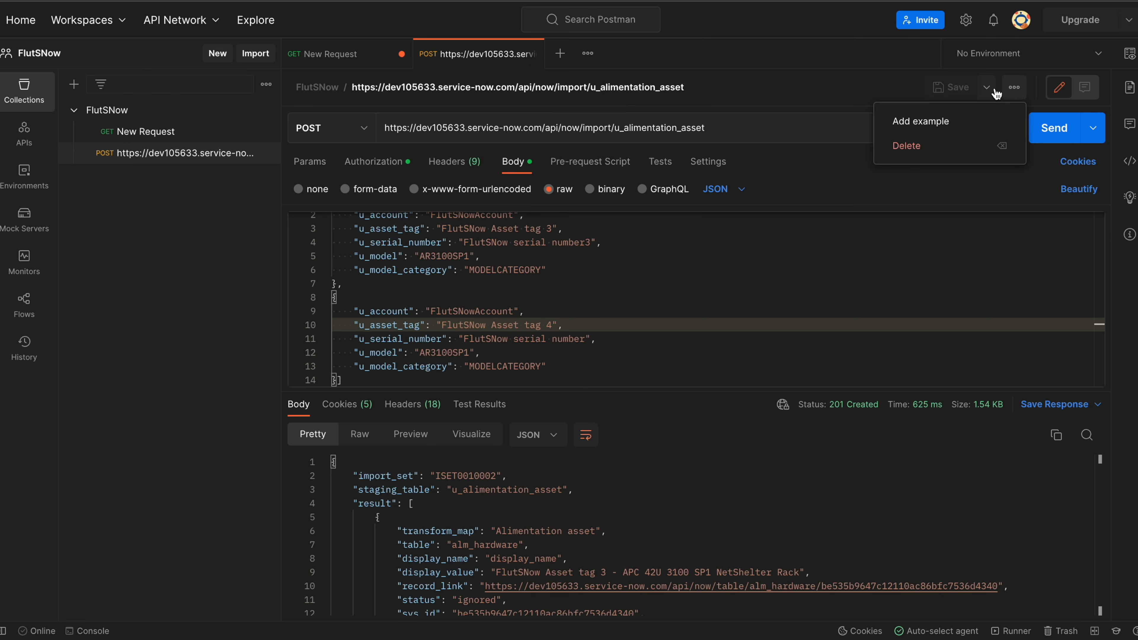
left_click(266, 153)
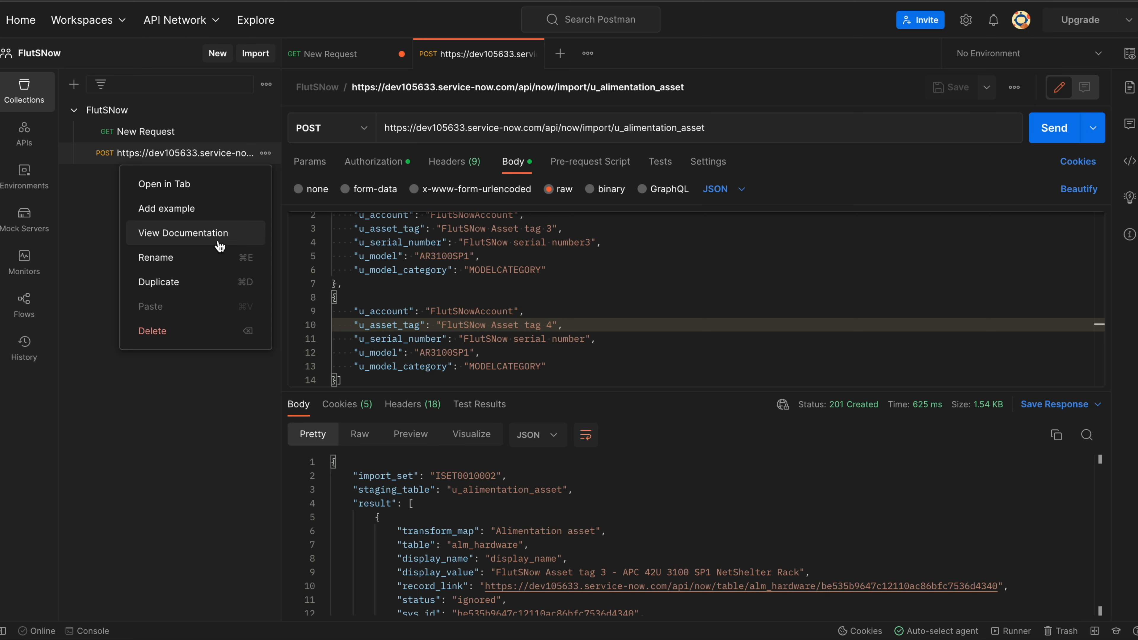
left_click(199, 281)
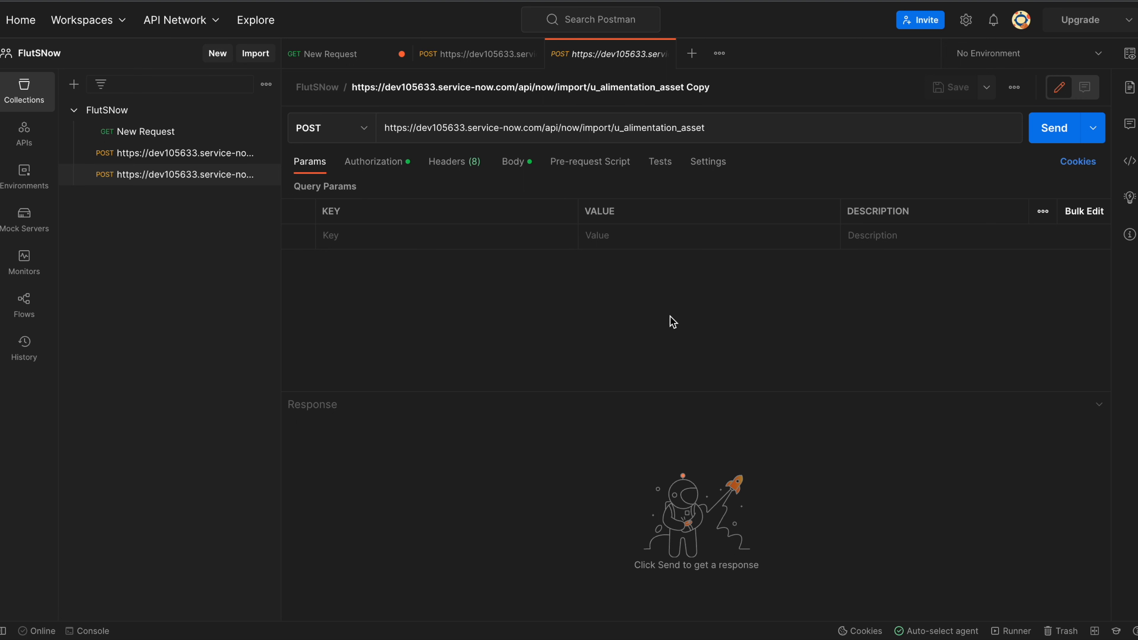
left_click(217, 179)
left_click(265, 174)
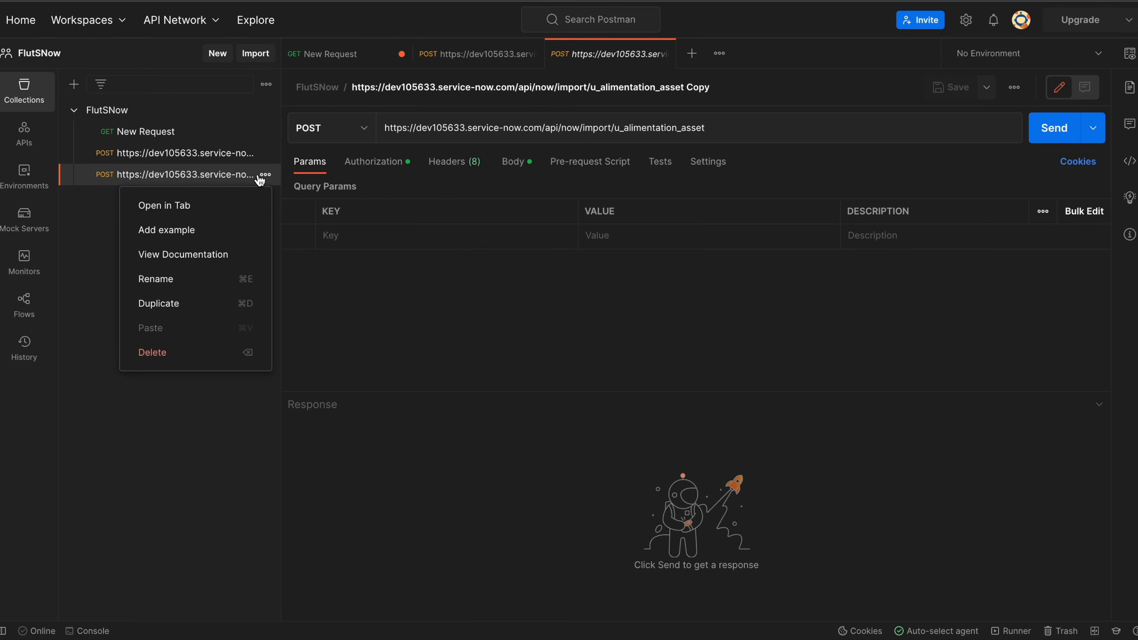
left_click(191, 286)
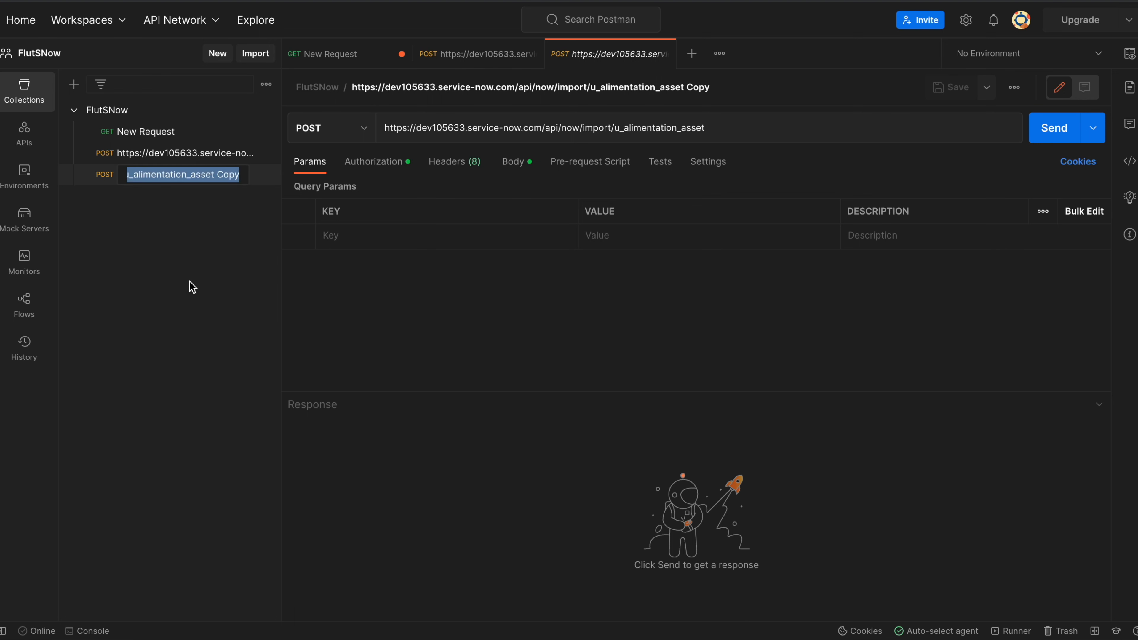
left_click(410, 295)
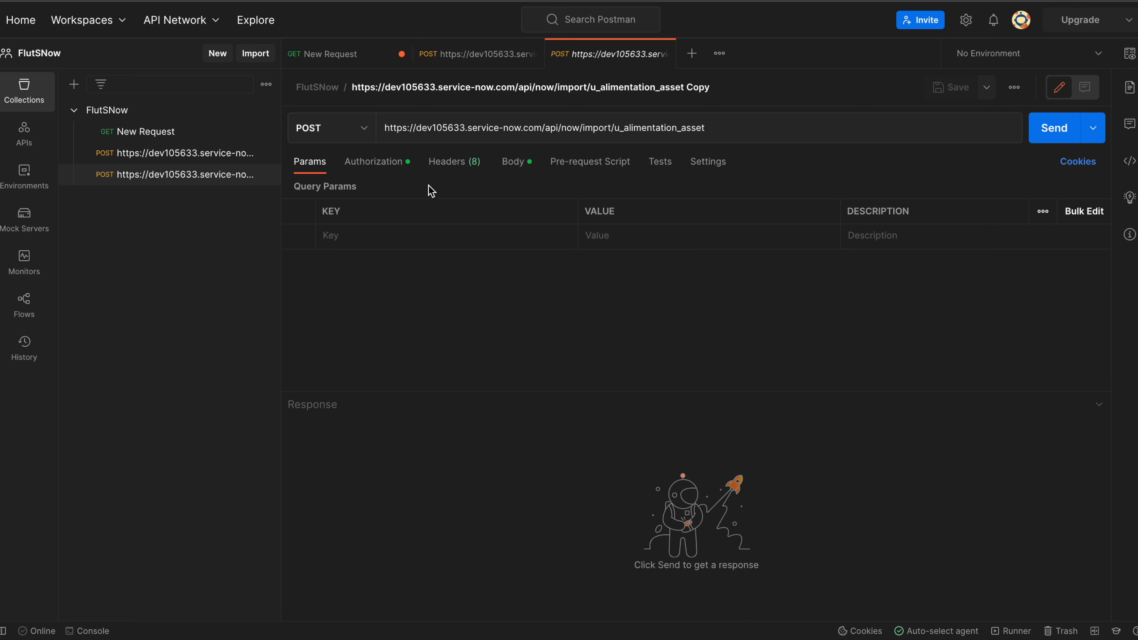
left_click(520, 164)
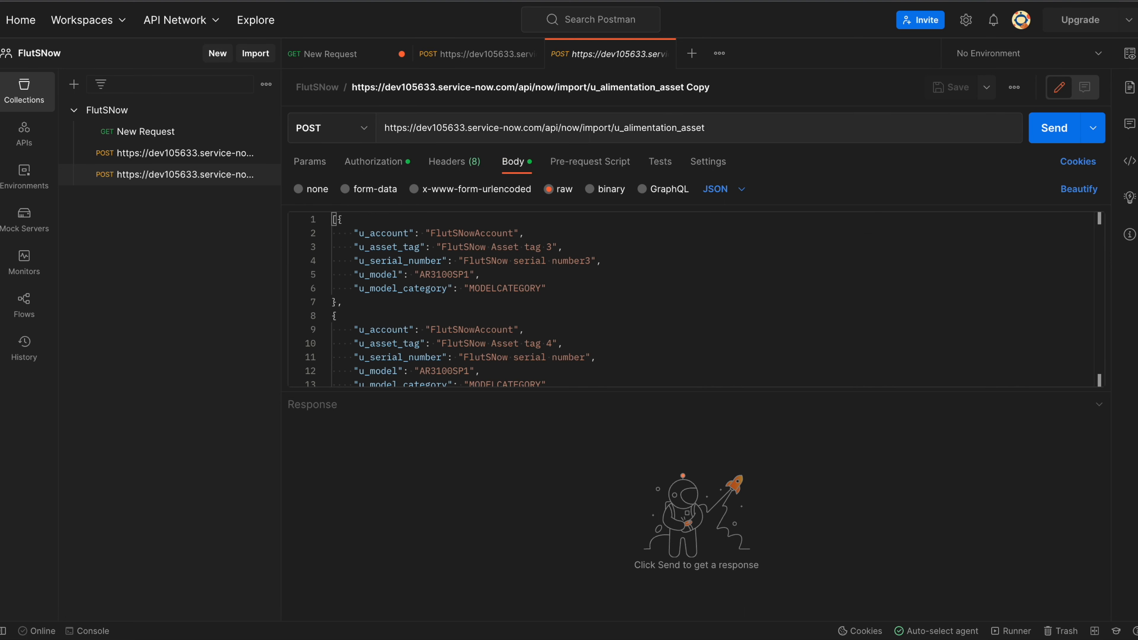
Paste the insertMultiple URL and replace {stagingTableName} with u_alimentation_asset.
left_click_drag(735, 129, 381, 135)
key("ctrl+v")
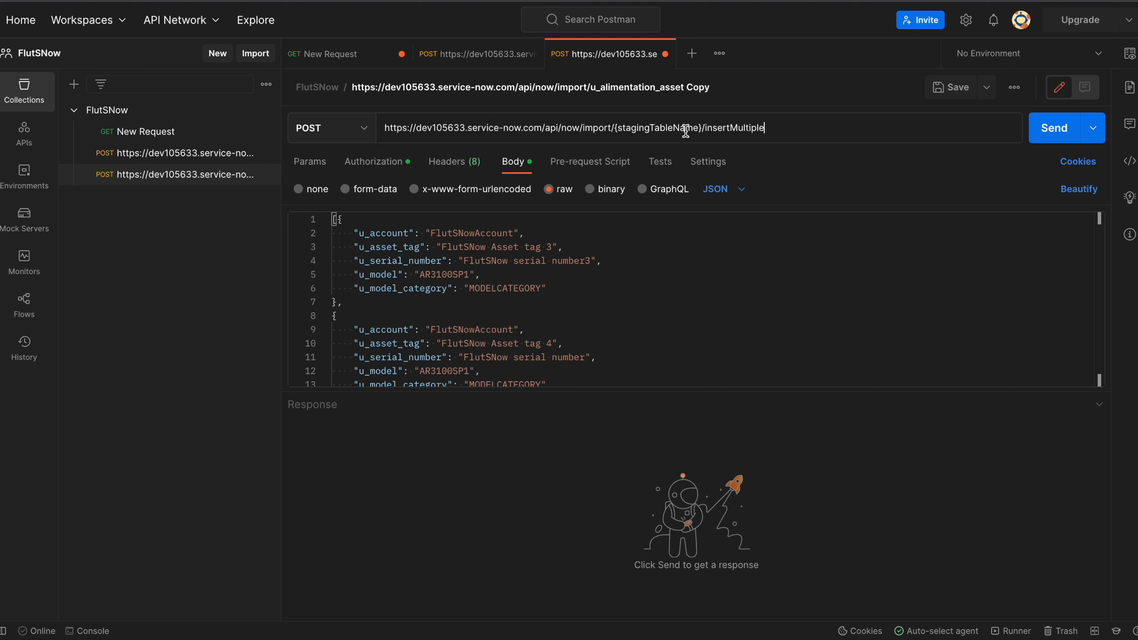
left_click_drag(615, 128, 701, 135)
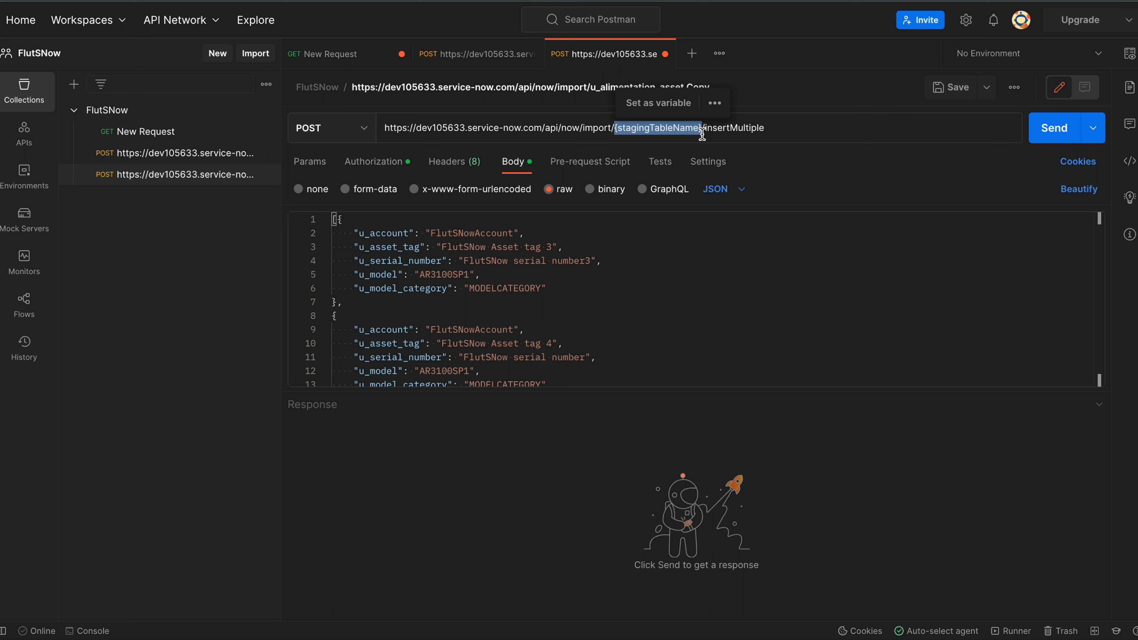
type("u")
type("_alimen")
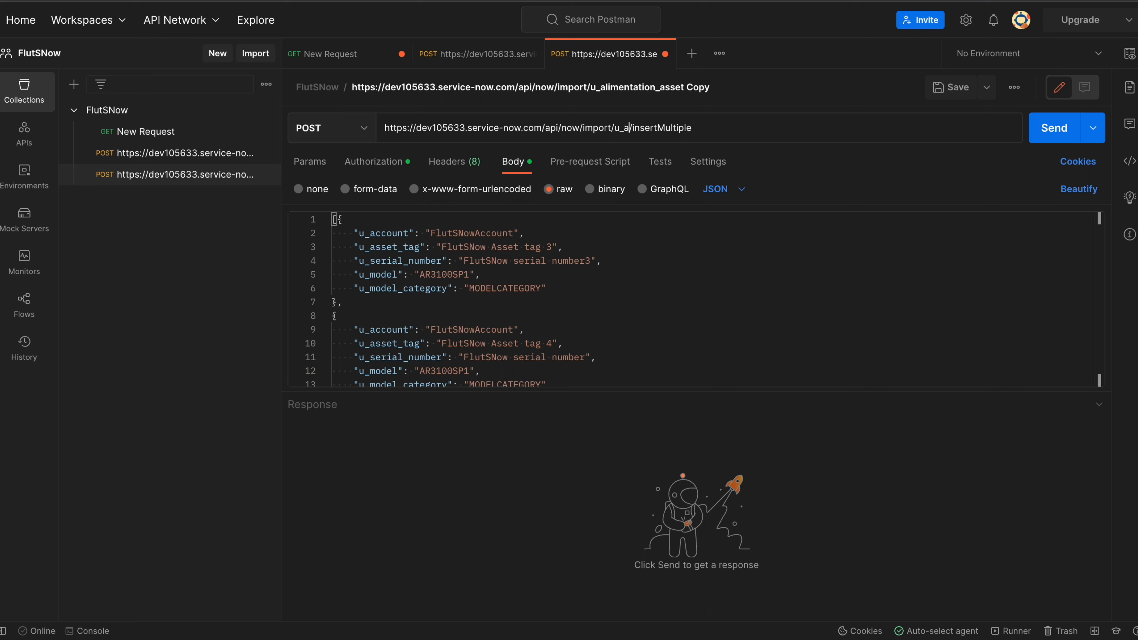
type("tai")
key("BackSpace")
type("tion_asset")
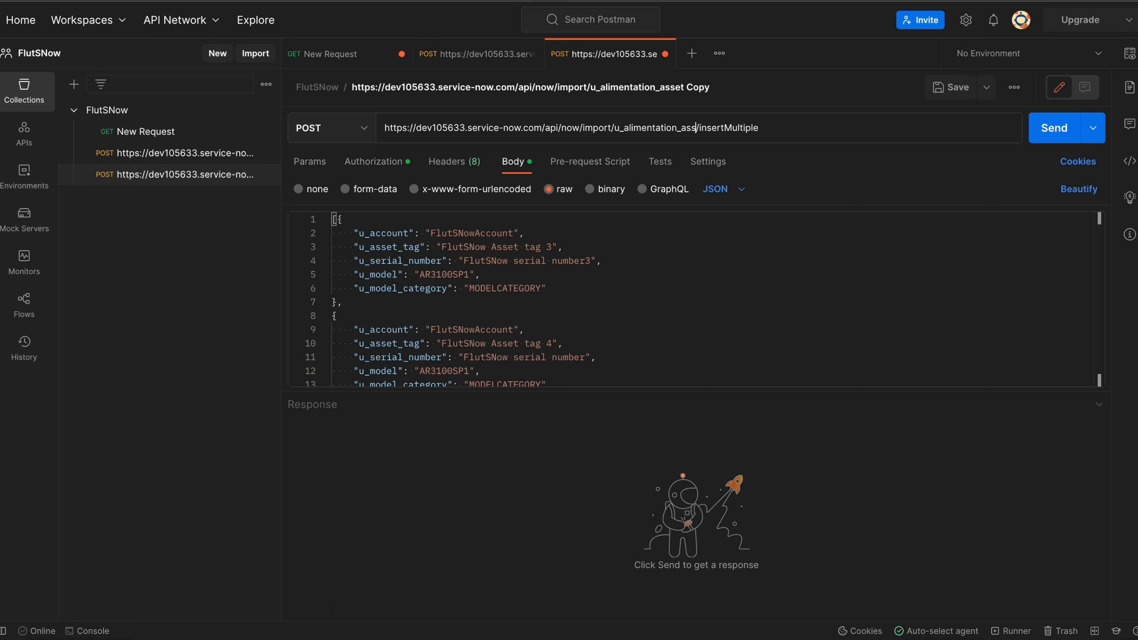
Review the asset records in the body and send the request, getting 401 Unauthorized.
left_click(729, 327)
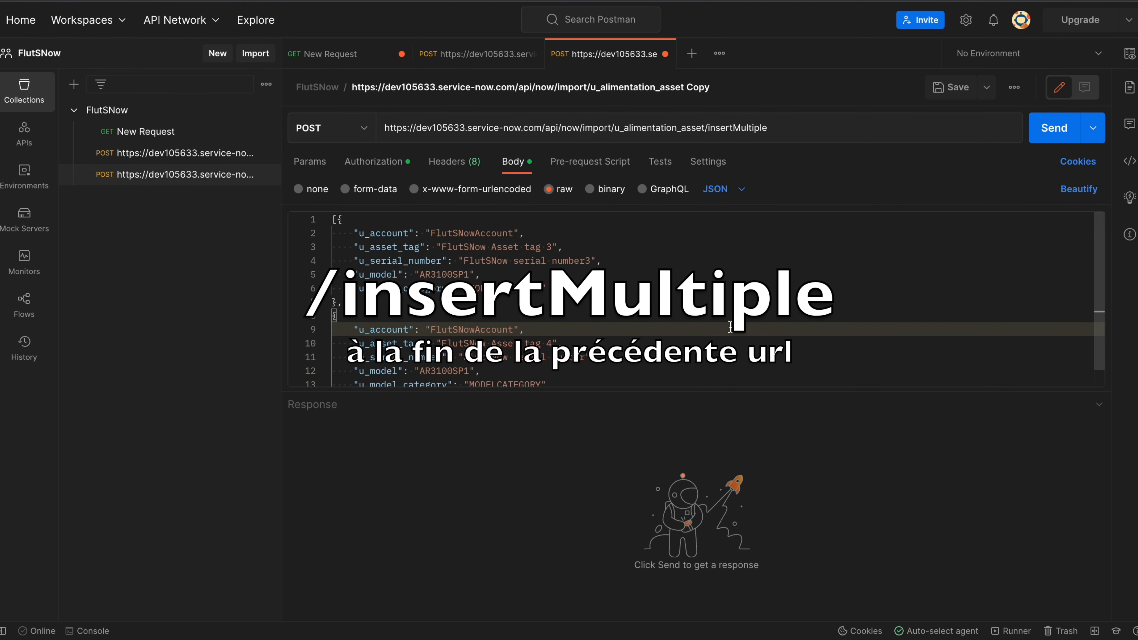
scroll(730, 327, "down", 1)
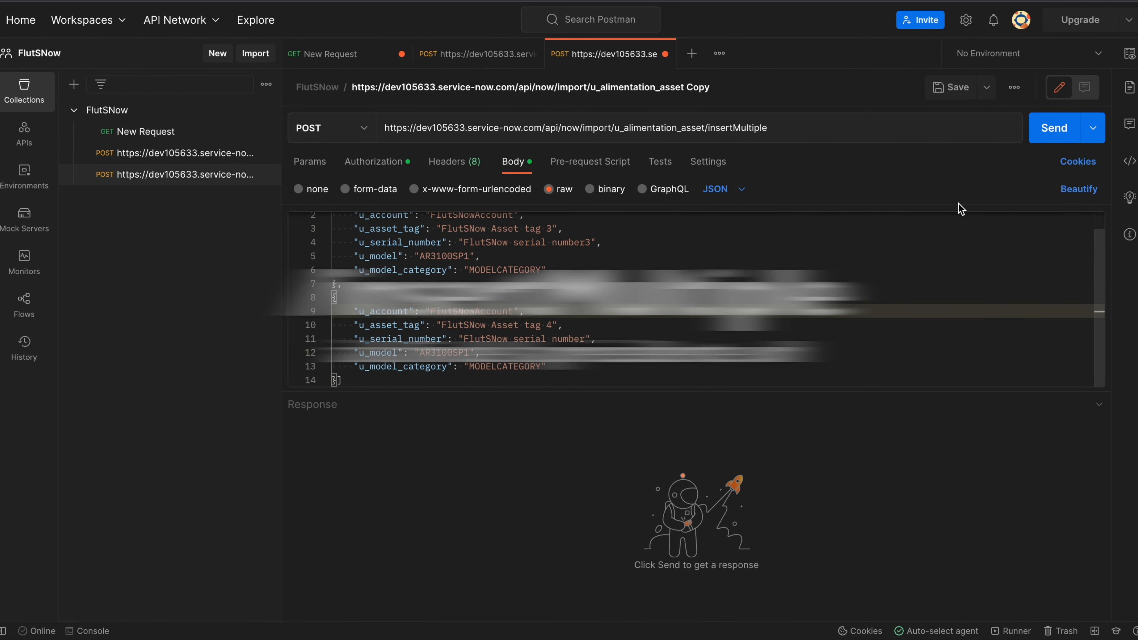
left_click(909, 268)
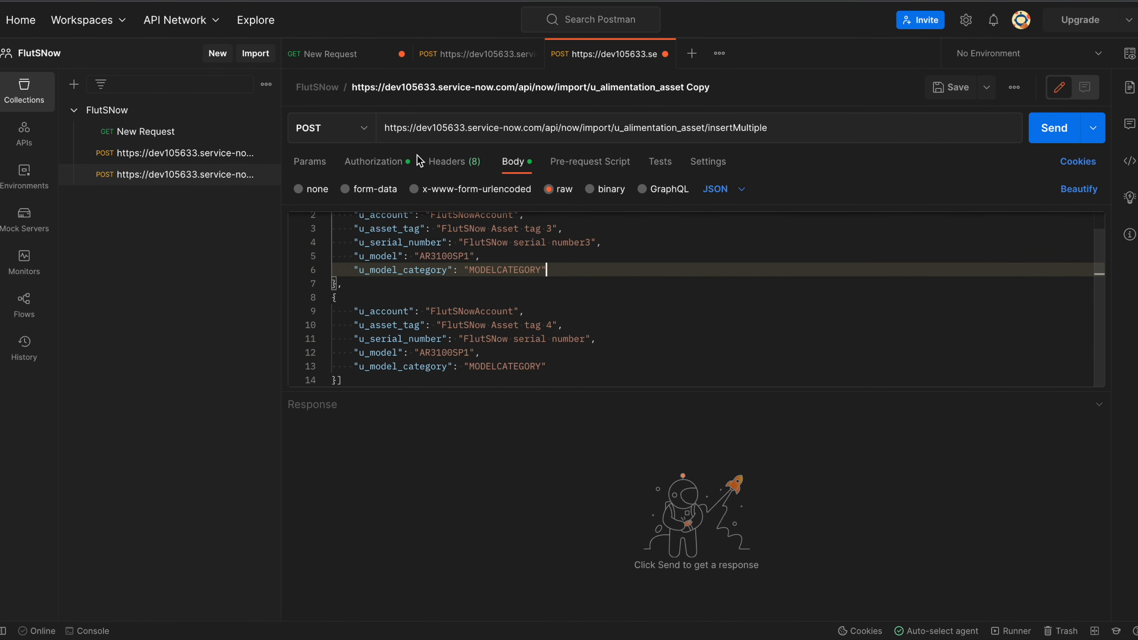
left_click(1051, 137)
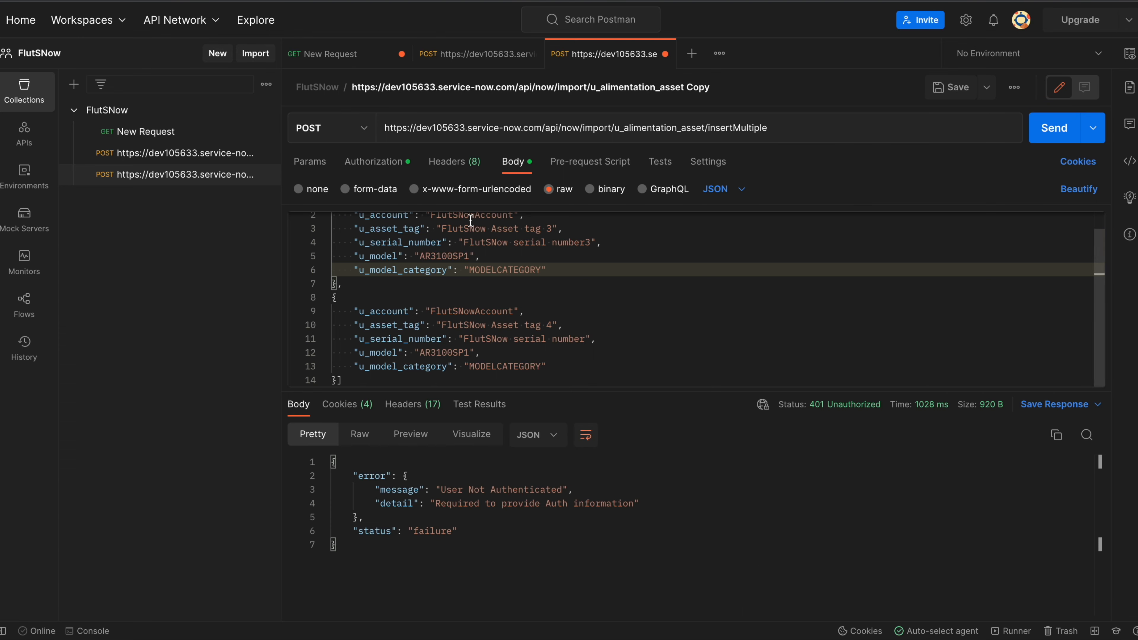
Get and use a new OAuth 2.0 access token, then resend, getting 400 'Invalid JSON Object'.
left_click(389, 164)
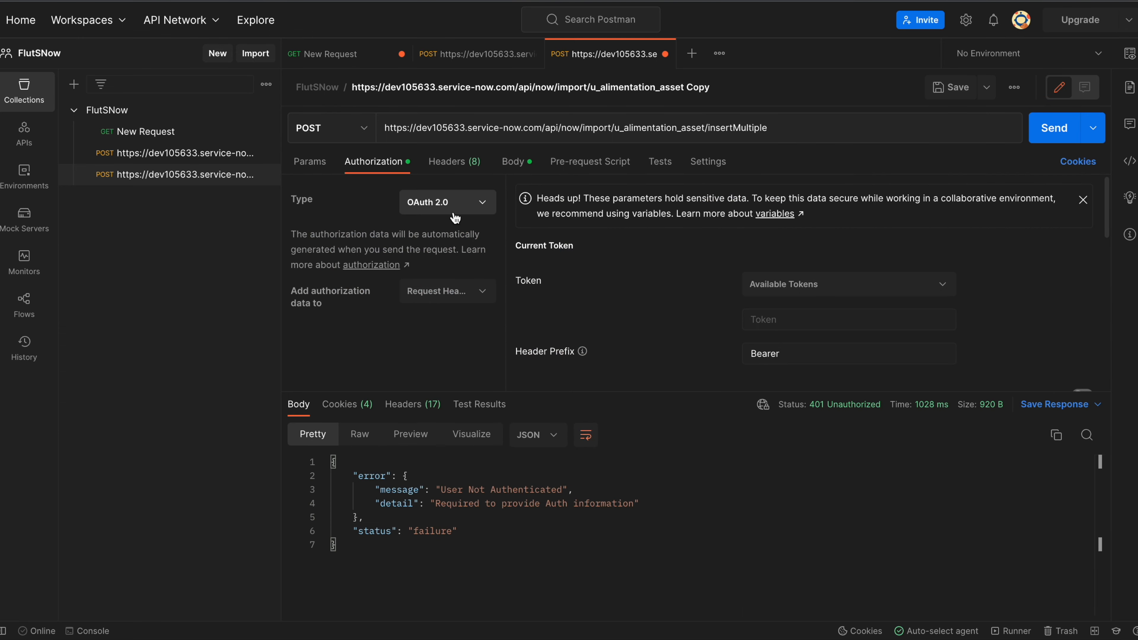
scroll(663, 350, "down", 10)
left_click(578, 371)
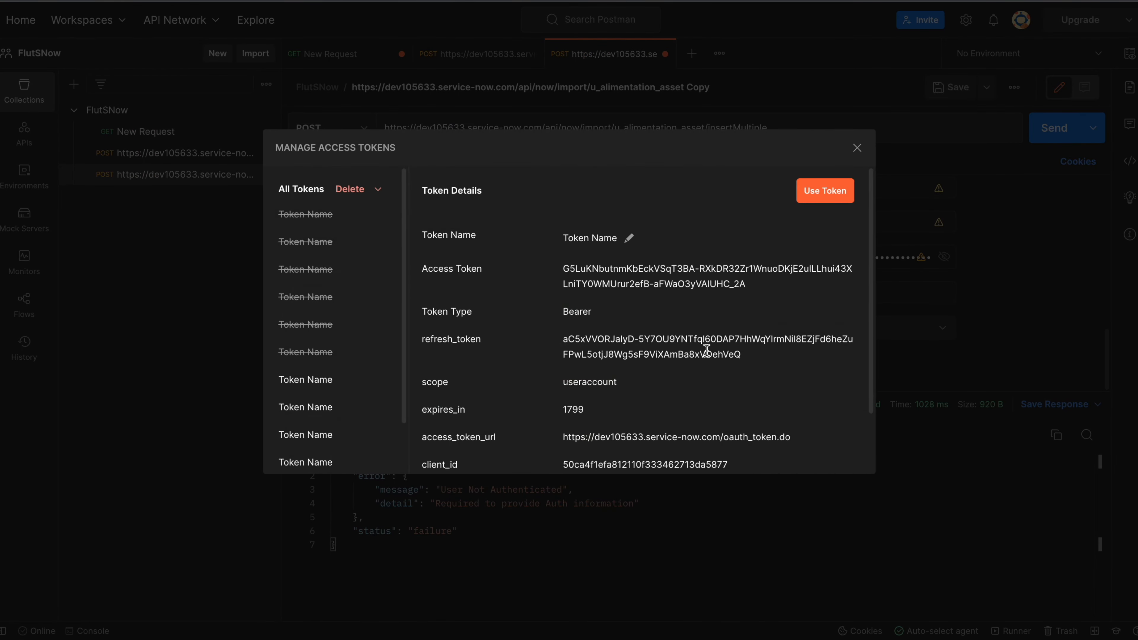
left_click(818, 192)
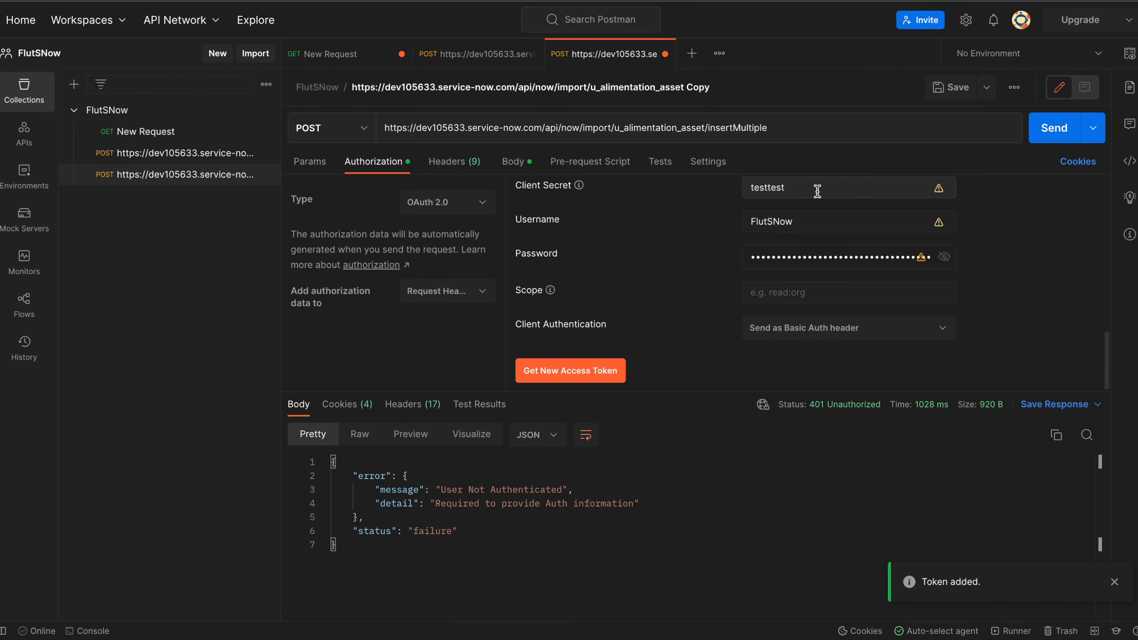
left_click(1051, 135)
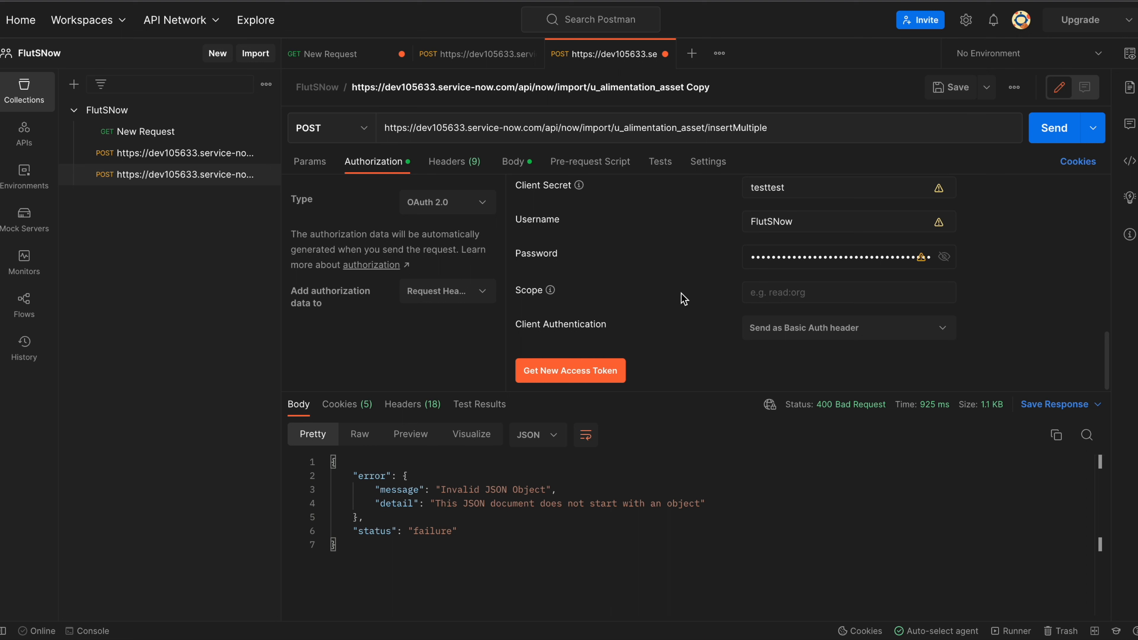
left_click(516, 164)
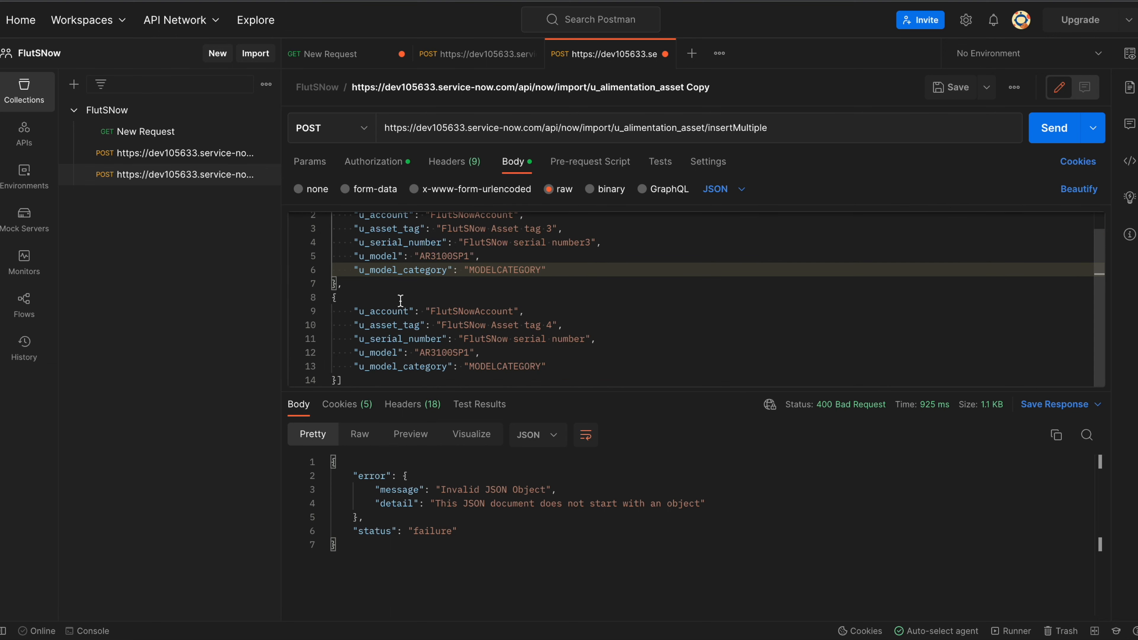
Wrap the asset records in a {"records": [...]} object in the JSON body.
scroll(400, 301, "up", 1)
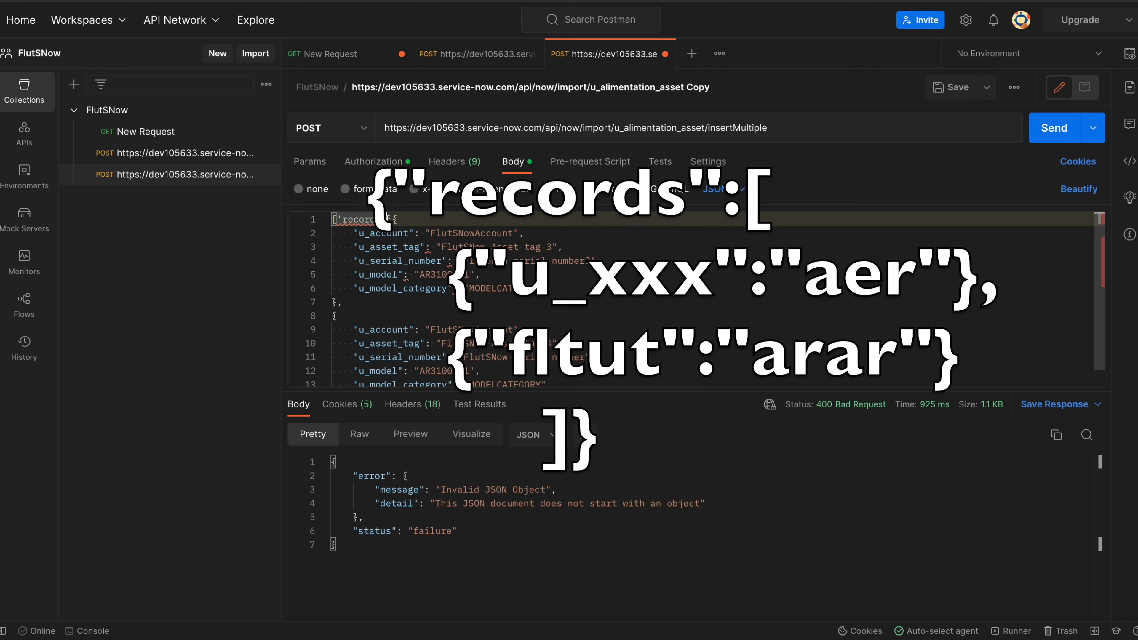
key("BackSpace")
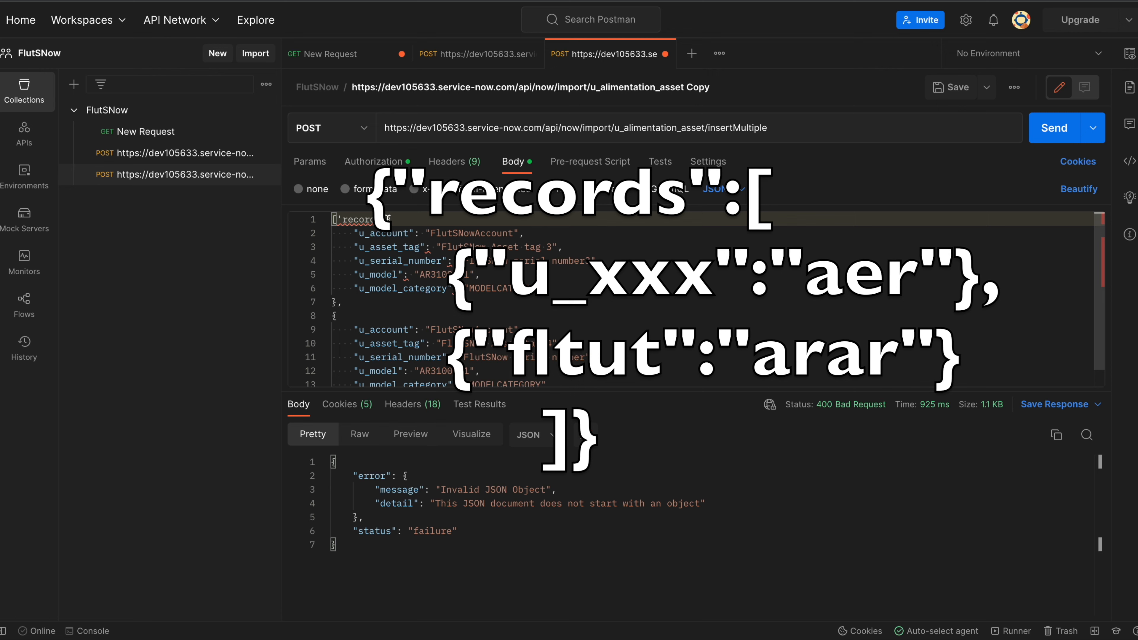
left_click(386, 220)
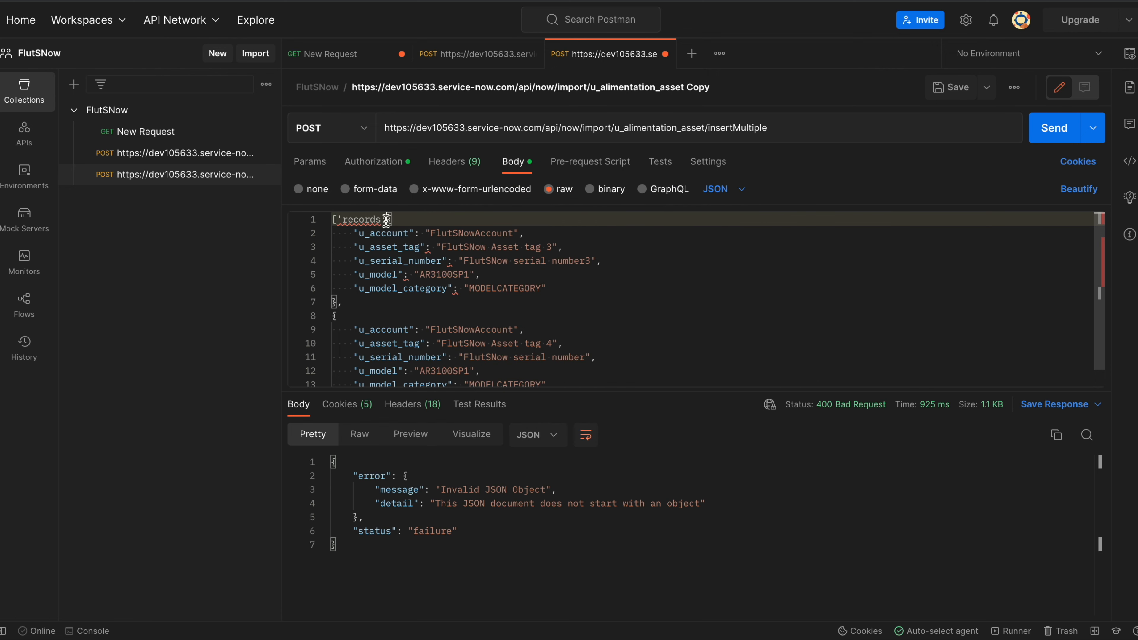
left_click_drag(386, 220, 334, 220)
key("BackSpace")
type("{\"[")
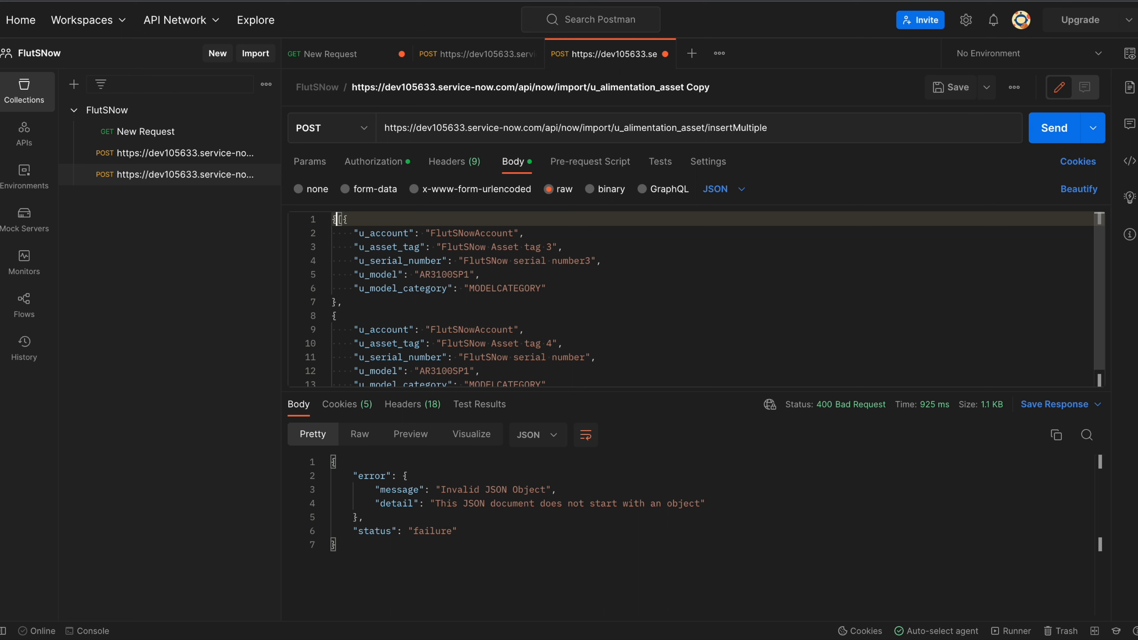
type("'records:")
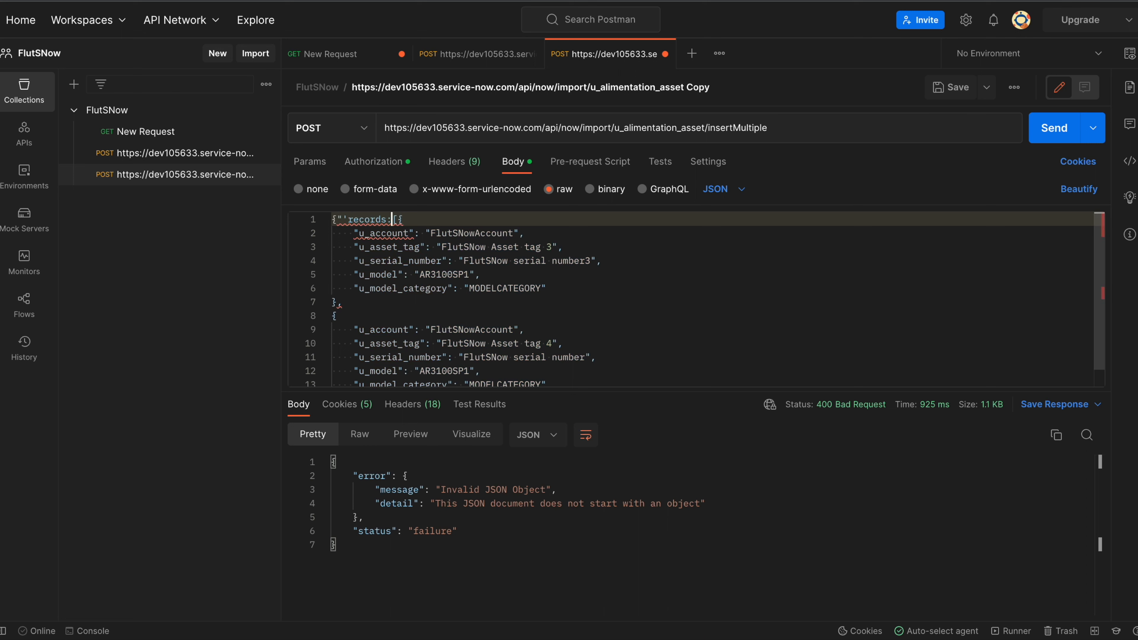
type("\"")
key("Left")
key("Left")
key("Left")
key("Left")
key("Left")
key("Left")
key("Left")
key("Left")
key("BackSpace")
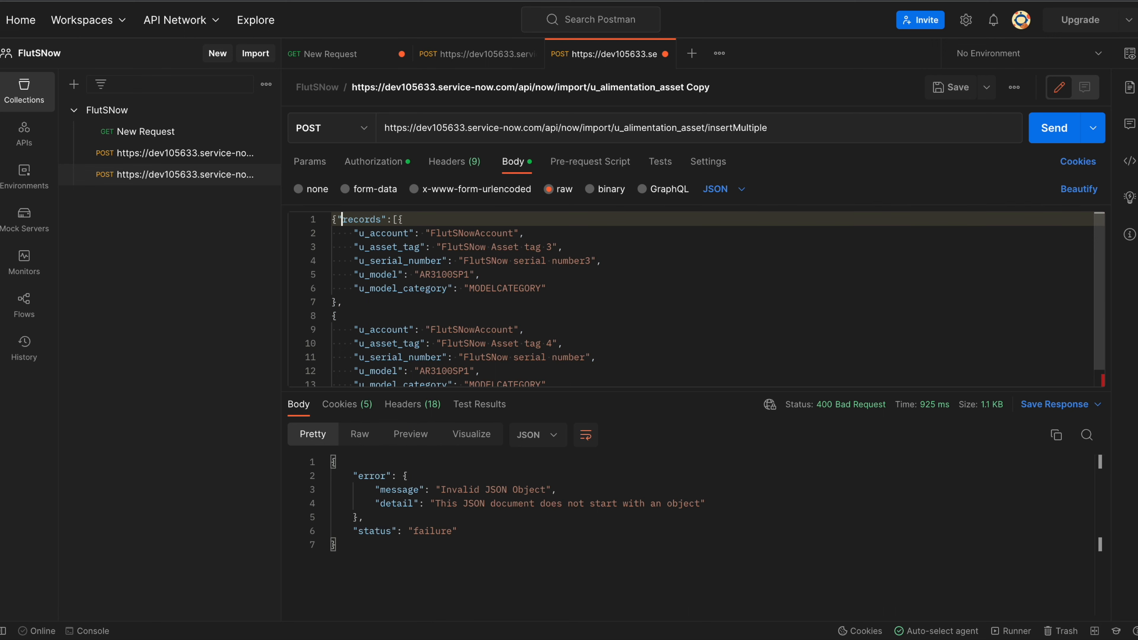
scroll(416, 289, "down", 1)
left_click(348, 379)
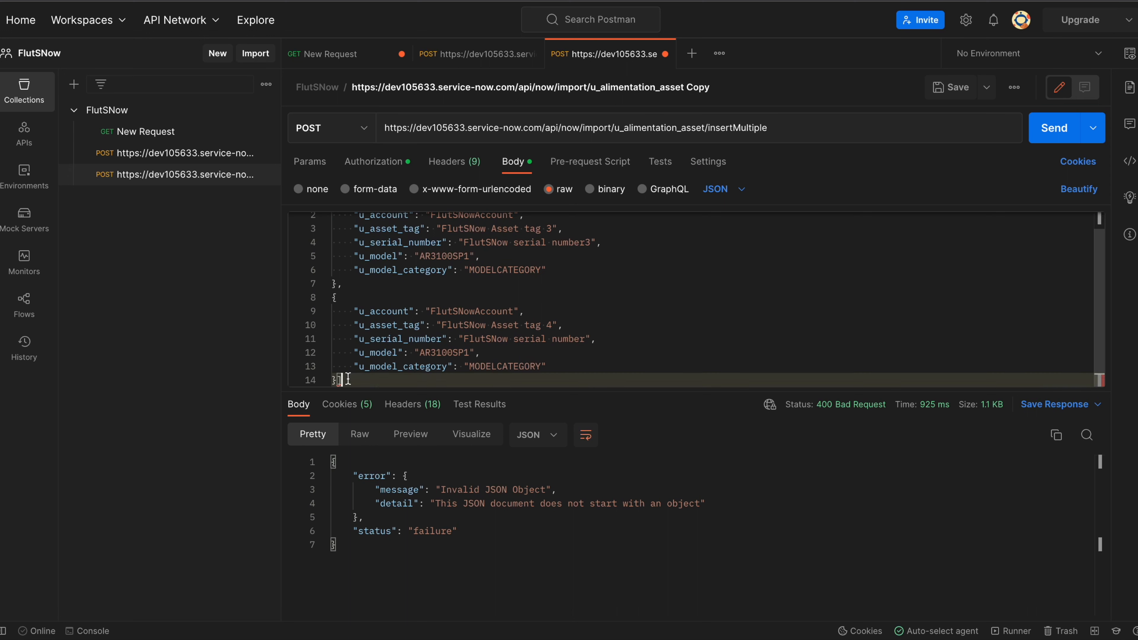
type("}")
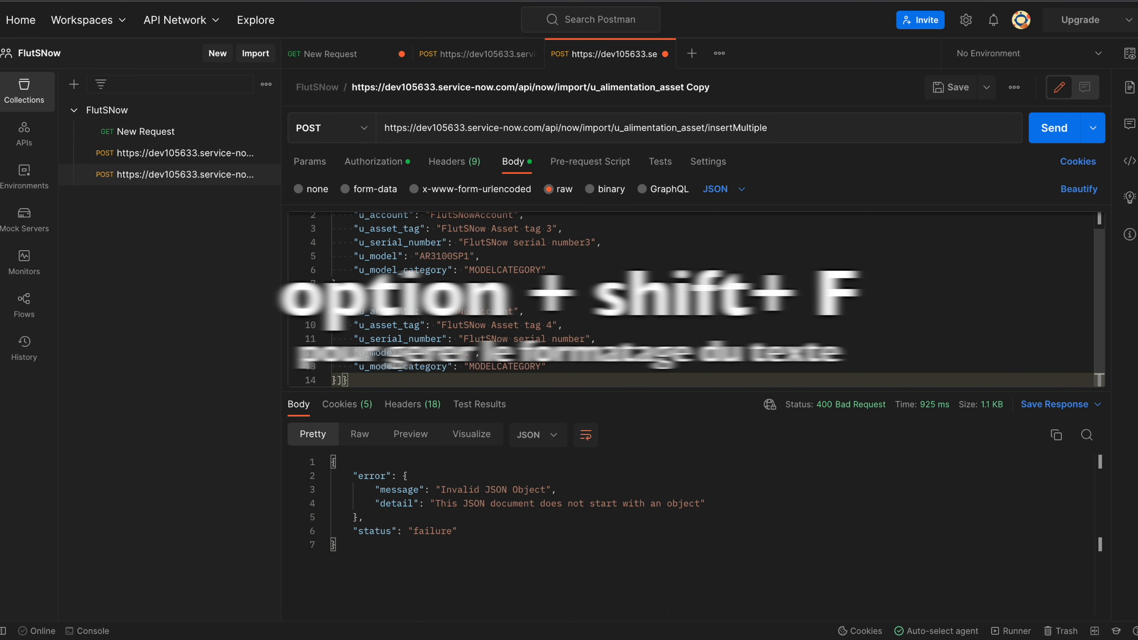
Format the JSON and resend, getting 201 Created with import_set_id and multi_import_set_id.
key("alt+shift+f")
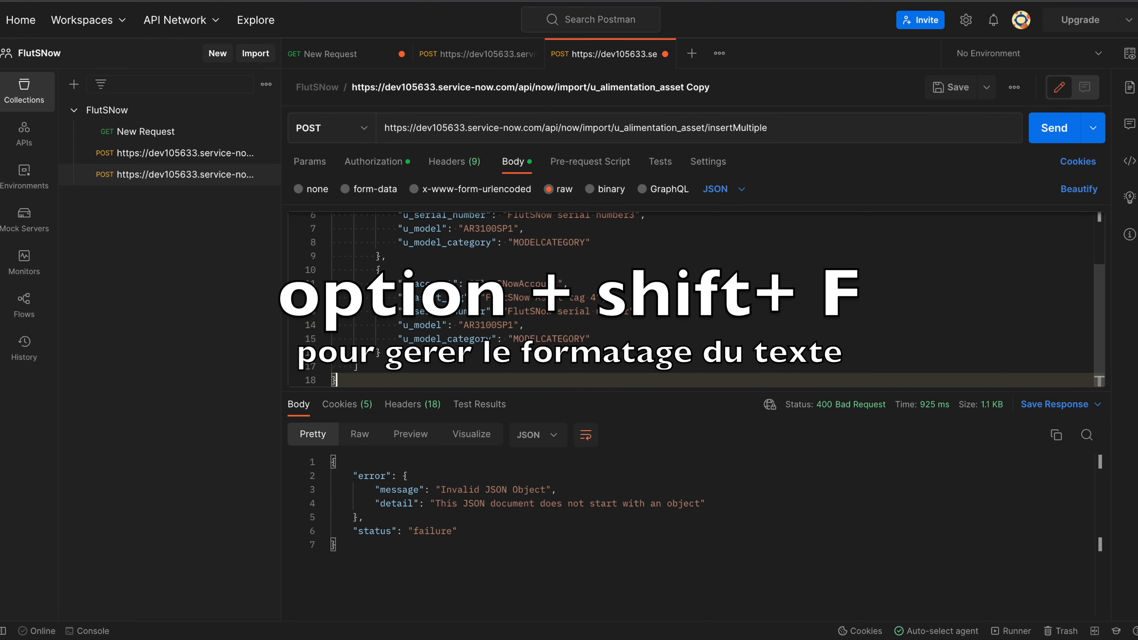
scroll(543, 329, "up", 2)
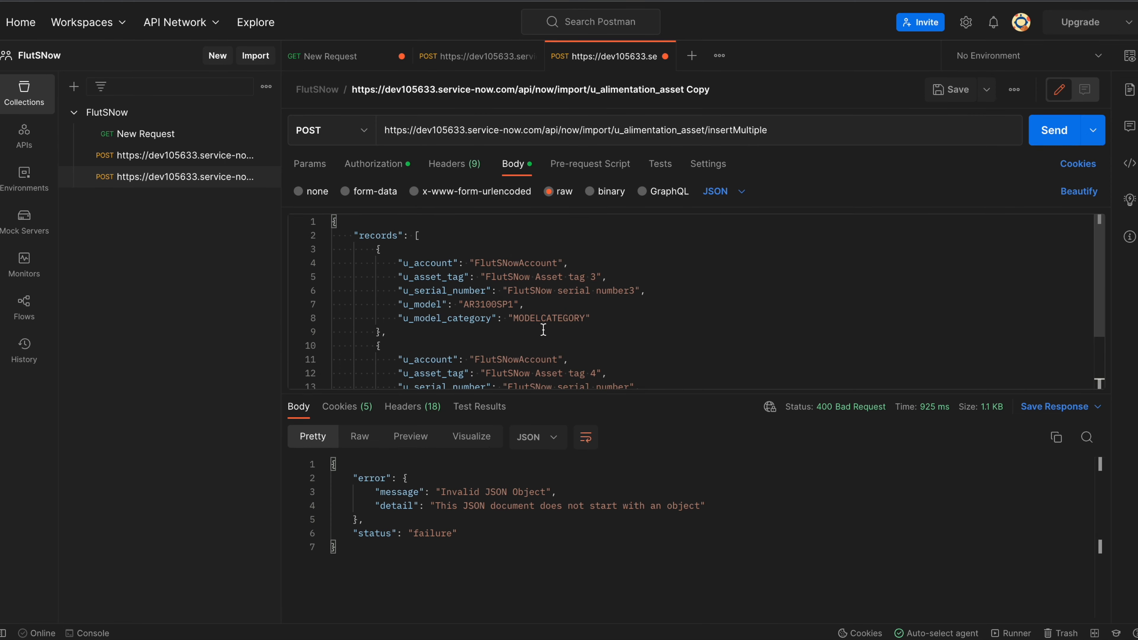
scroll(543, 330, "down", 2)
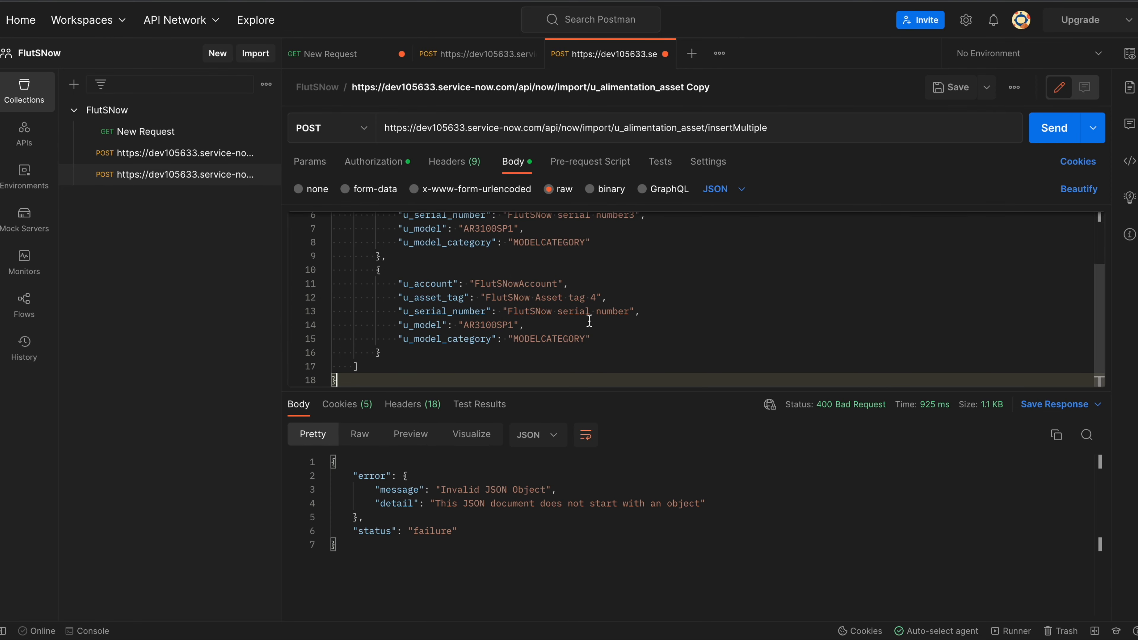
left_click(1050, 130)
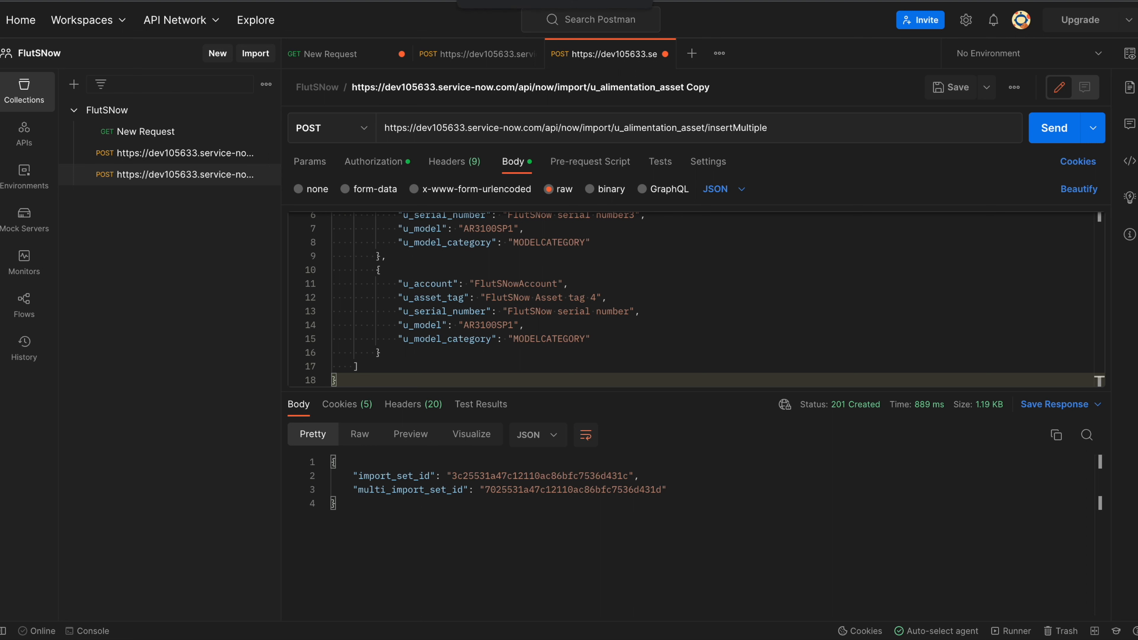
left_click(475, 1)
Sort the Hardware list by Asset tag, then Updated descending, and inspect the new FlutSNow asset names.
left_click(92, 112)
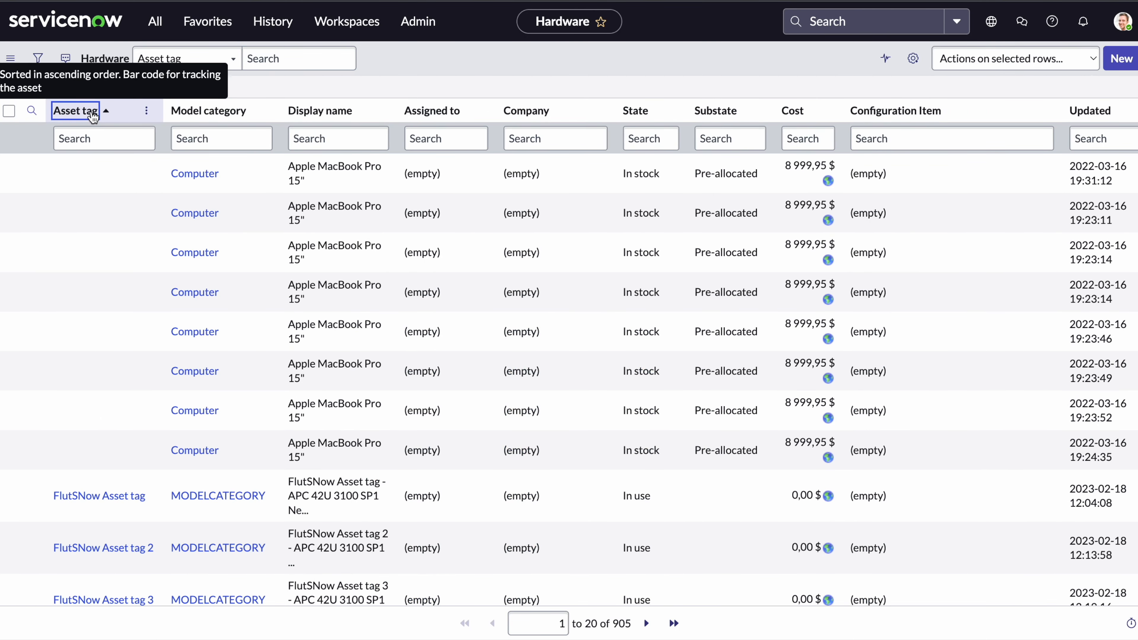
left_click(93, 115)
left_click(1085, 112)
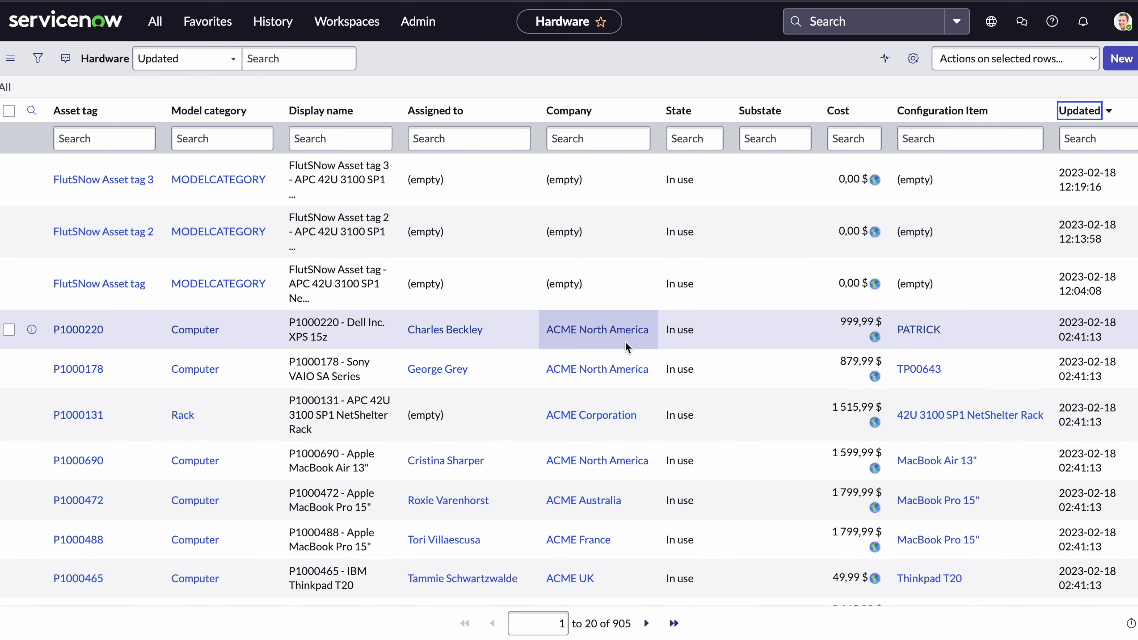
left_click_drag(340, 233, 342, 184)
left_click(313, 194)
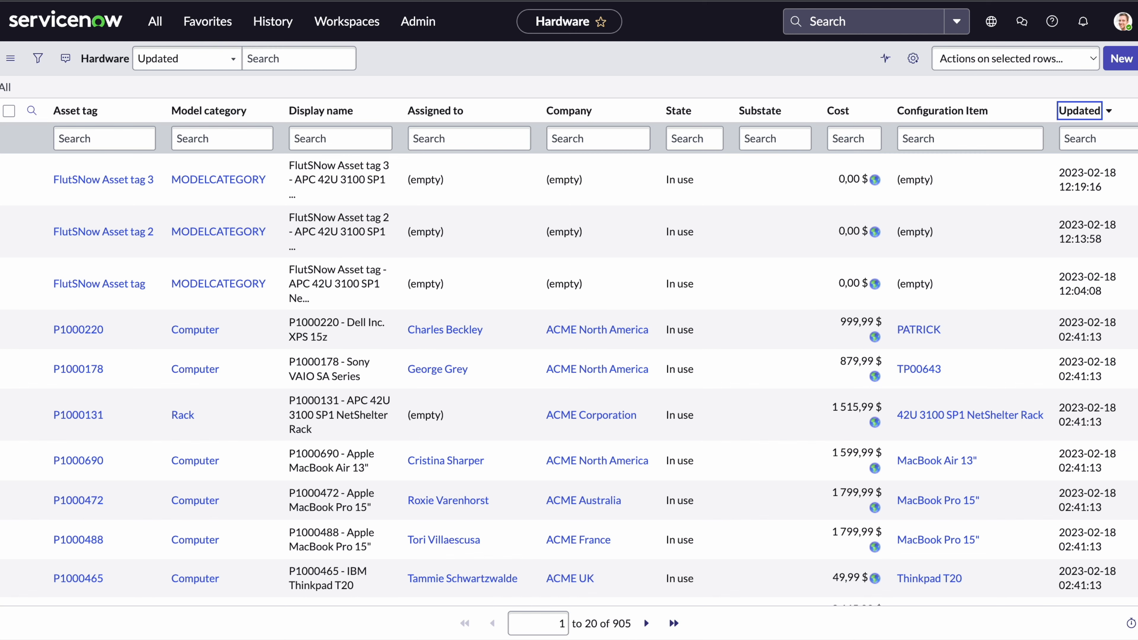
key("super+Tab")
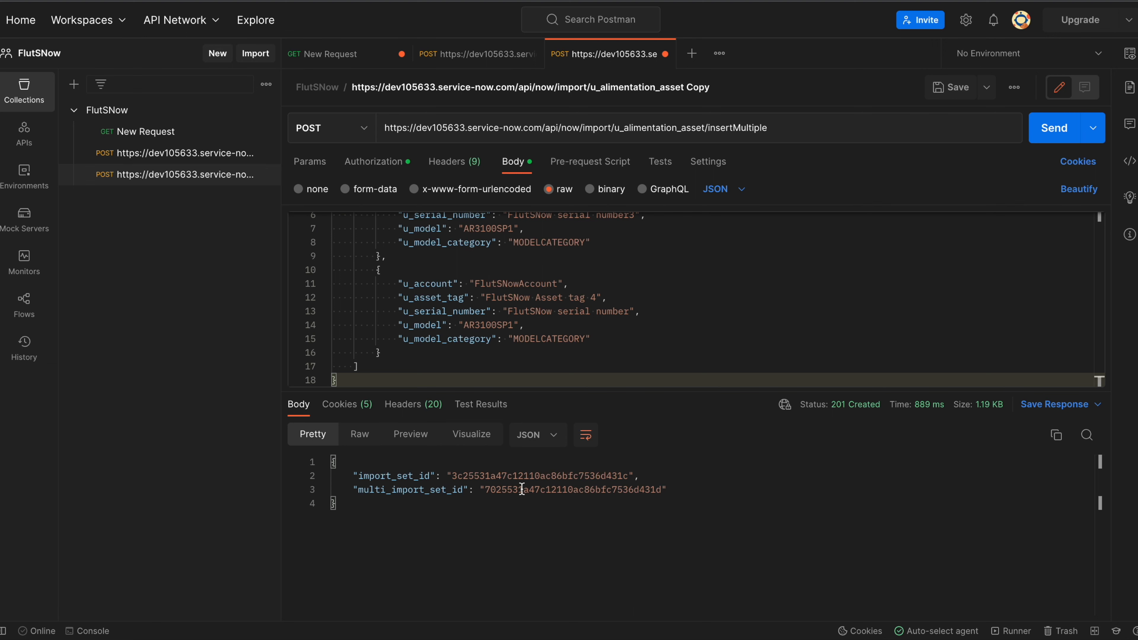
Rename the first record's u_account and u_asset_tag keys to 'Account' and 'Asset tag'.
scroll(501, 312, "up", 3)
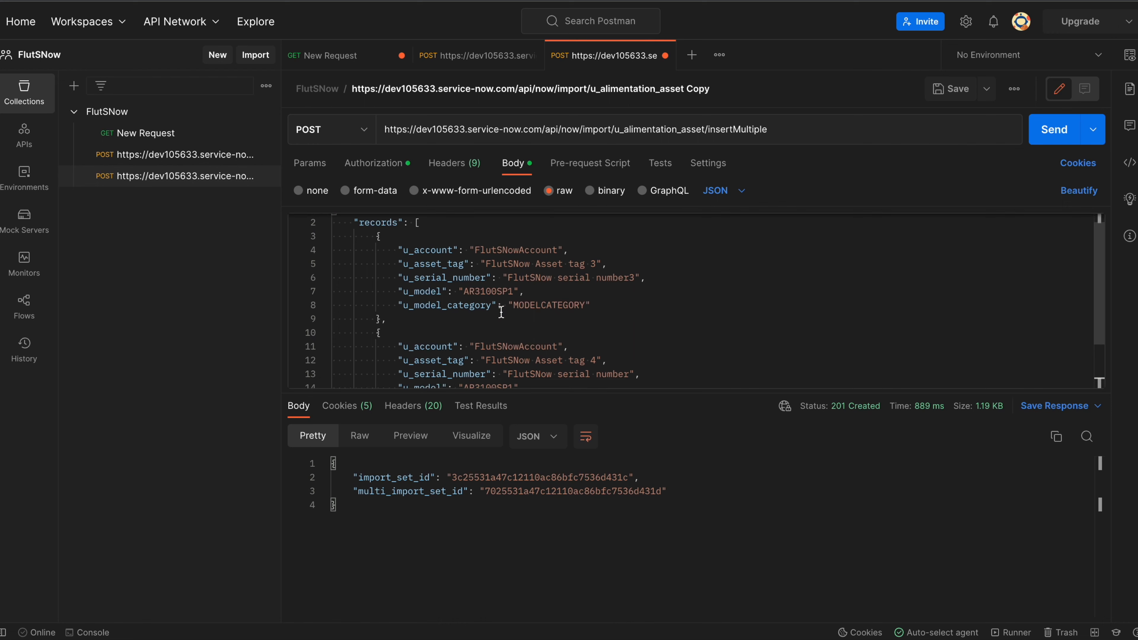
scroll(501, 313, "down", 2)
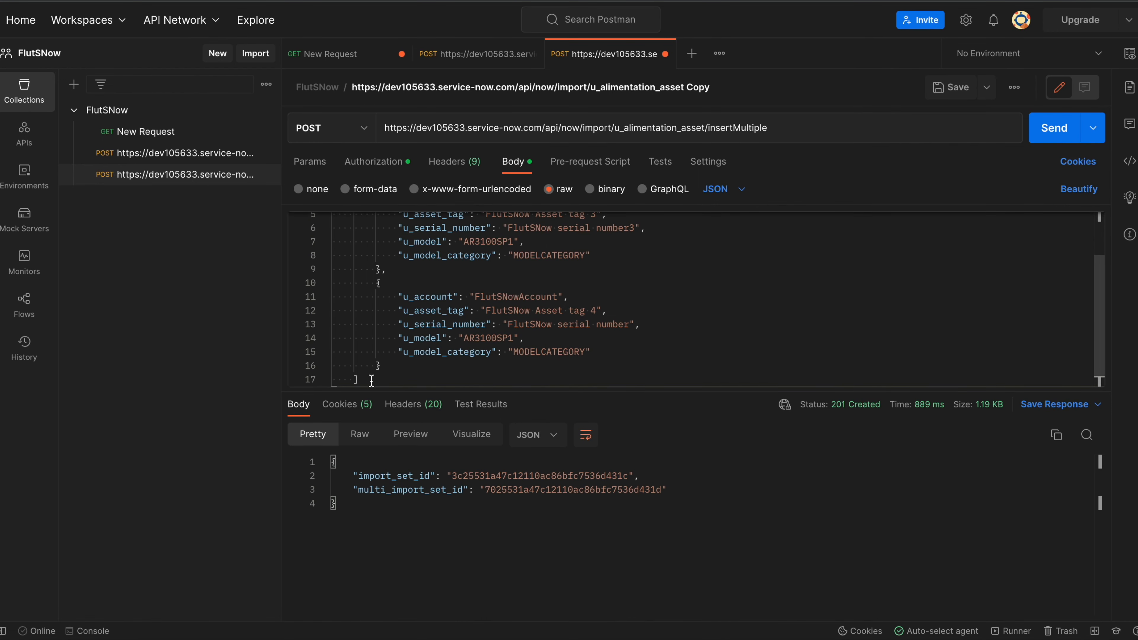
left_click_drag(363, 379, 332, 224)
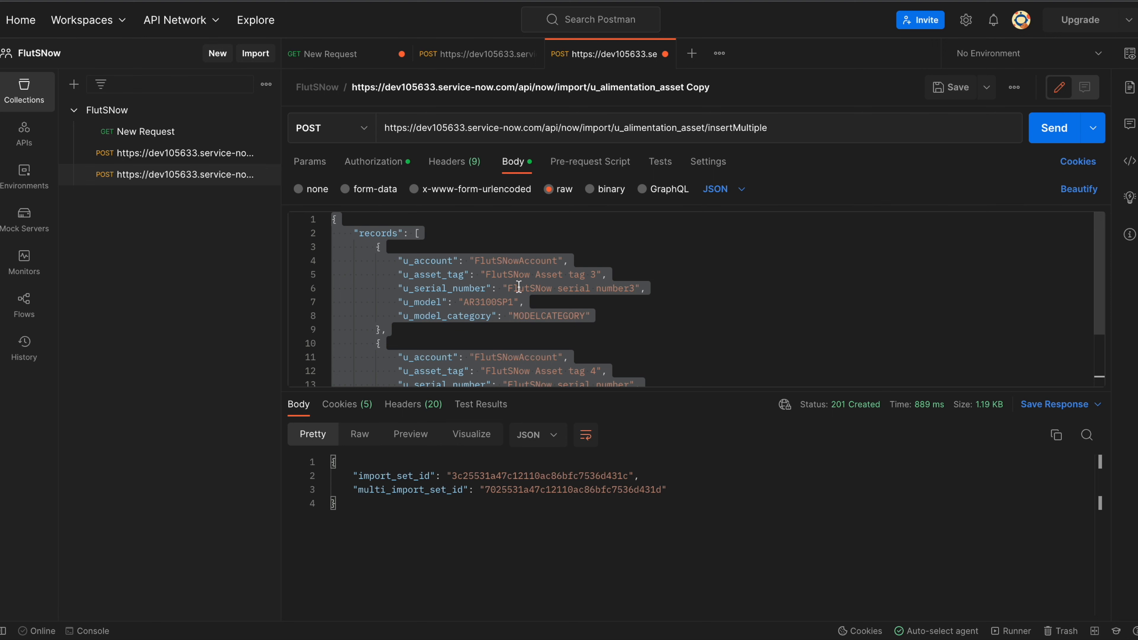
key("Right")
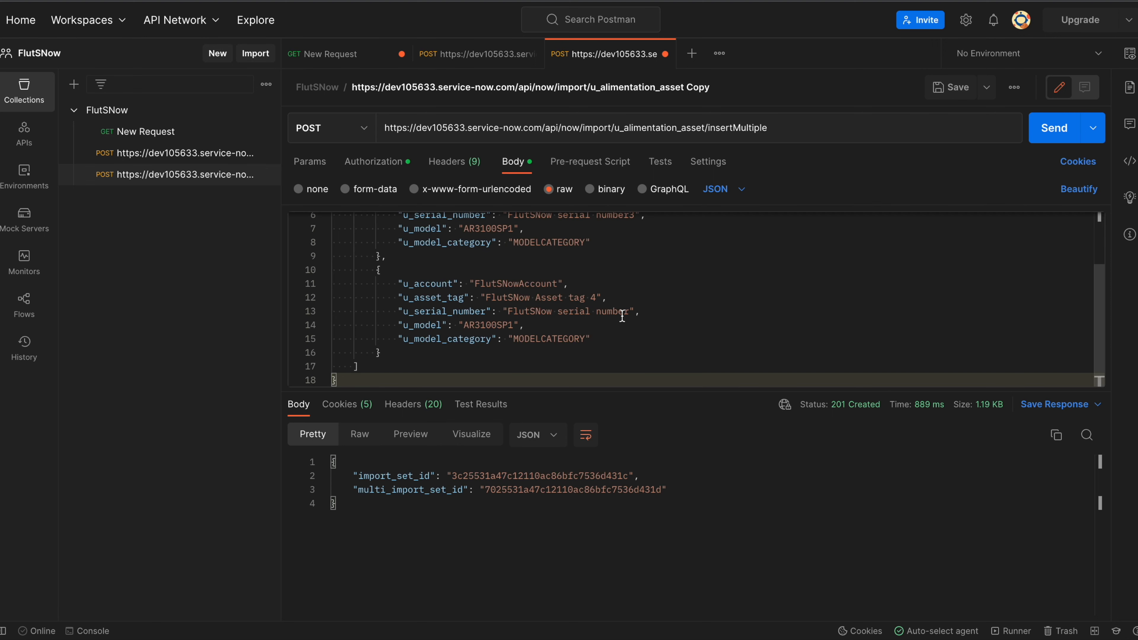
scroll(594, 312, "up", 3)
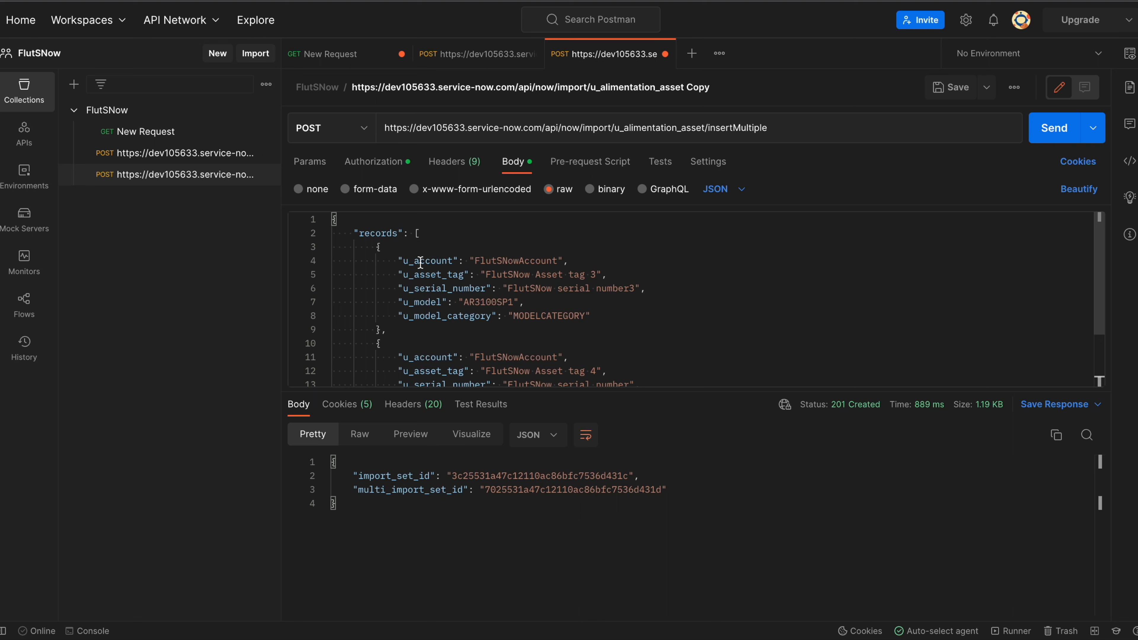
left_click_drag(420, 262, 403, 261)
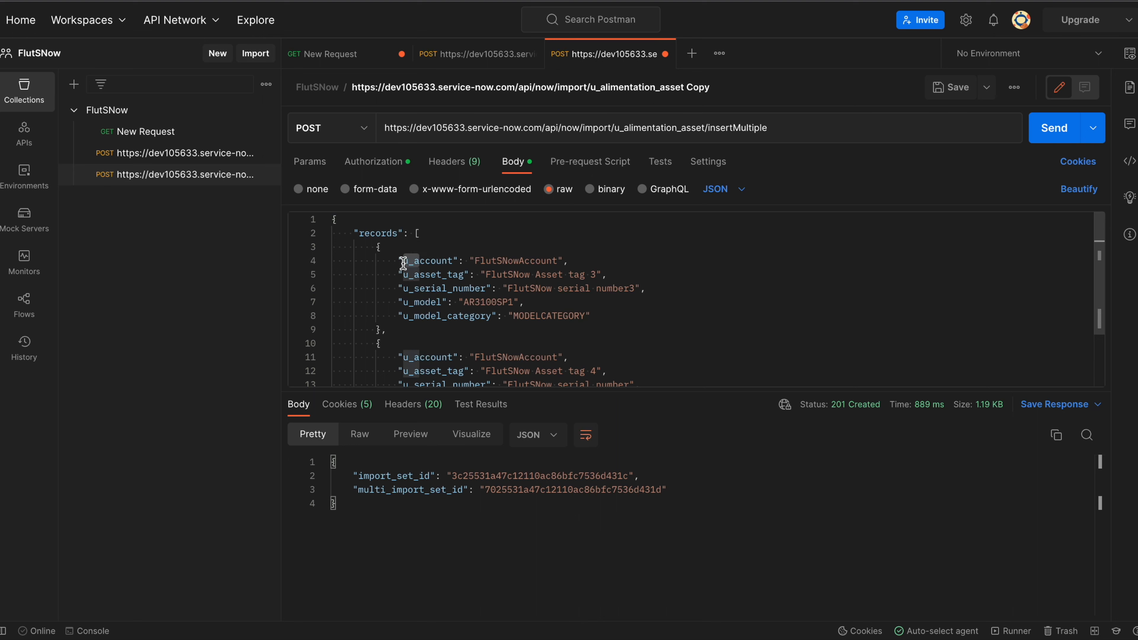
type("A")
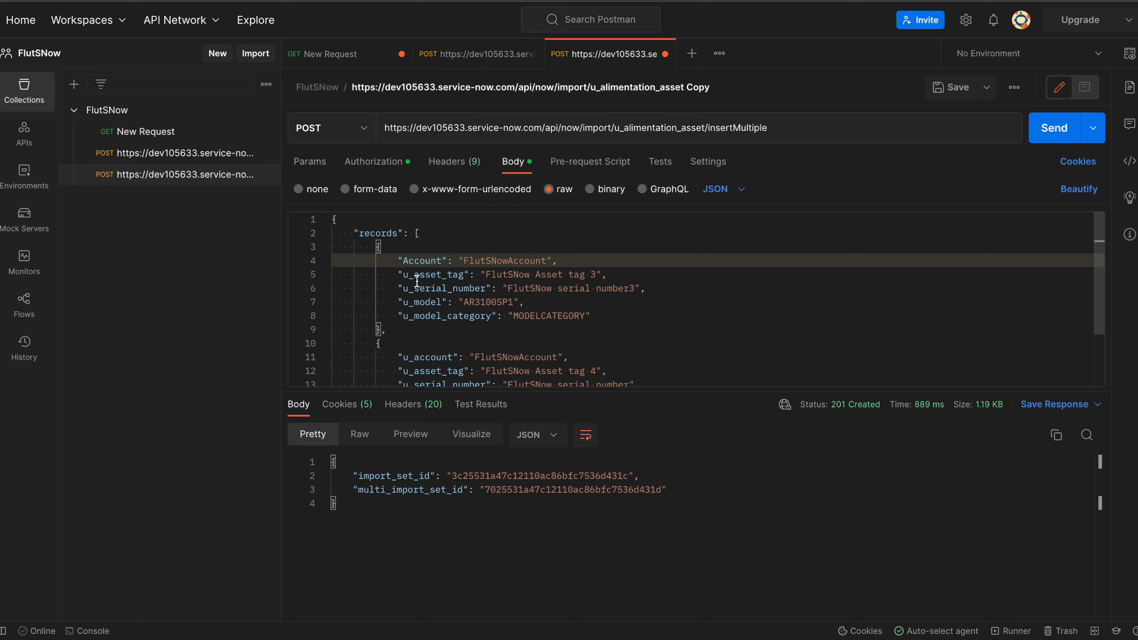
left_click(414, 274)
key("BackSpace")
key("BackSpace")
type("A")
key("Right")
key("Right")
key("Right")
key("Right")
key("BackSpace")
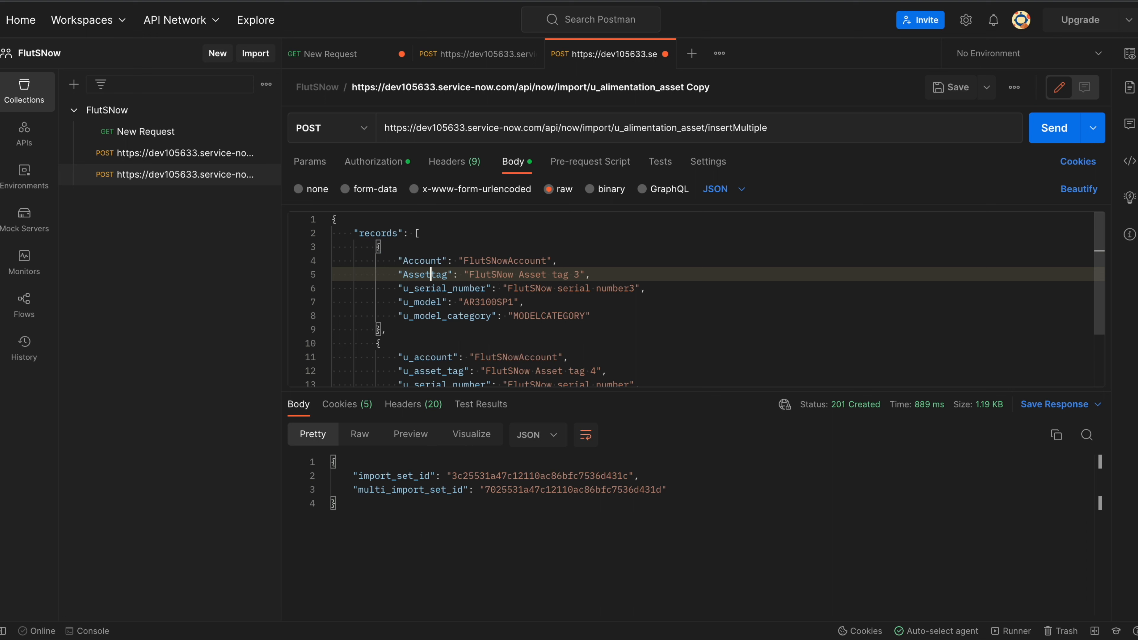
Rename the u_serial_number key to 'Serial number'.
double_click(419, 288)
left_click(420, 288)
key("BackSpace")
key("BackSpace")
key("BackSpace")
type("S")
key("Right")
key("Right")
key("Right")
key("Right")
key("Right")
key("Right")
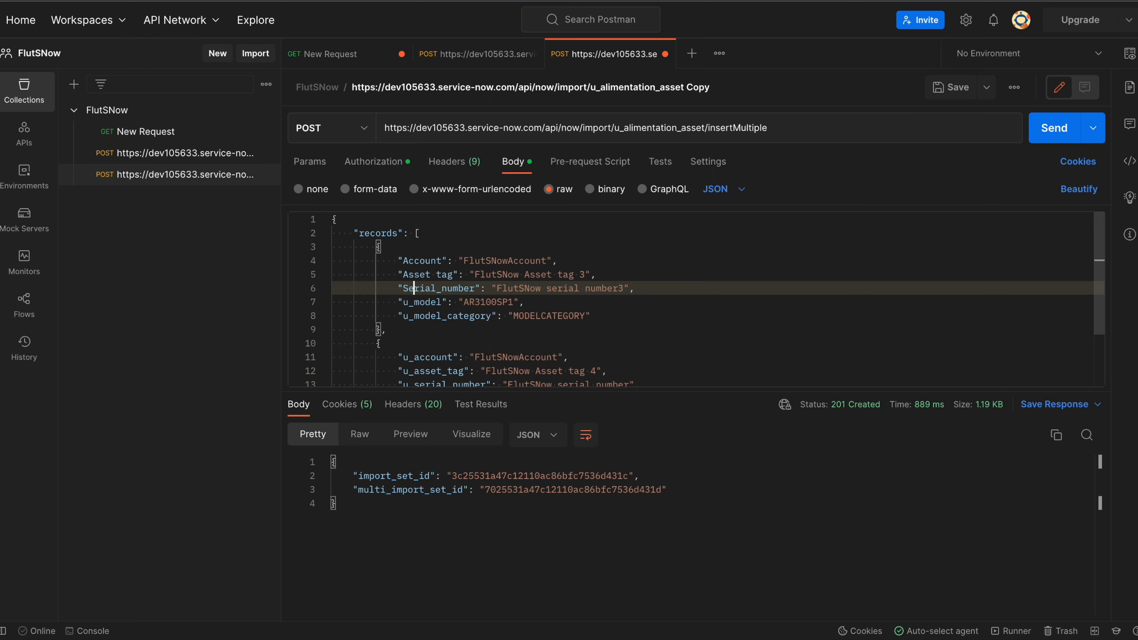
key("BackSpace")
Rename u_model and u_model_category to 'Model' and 'Model category', then delete the second record.
left_click(424, 301)
key("BackSpace")
key("BackSpace")
key("BackSpace")
type("M")
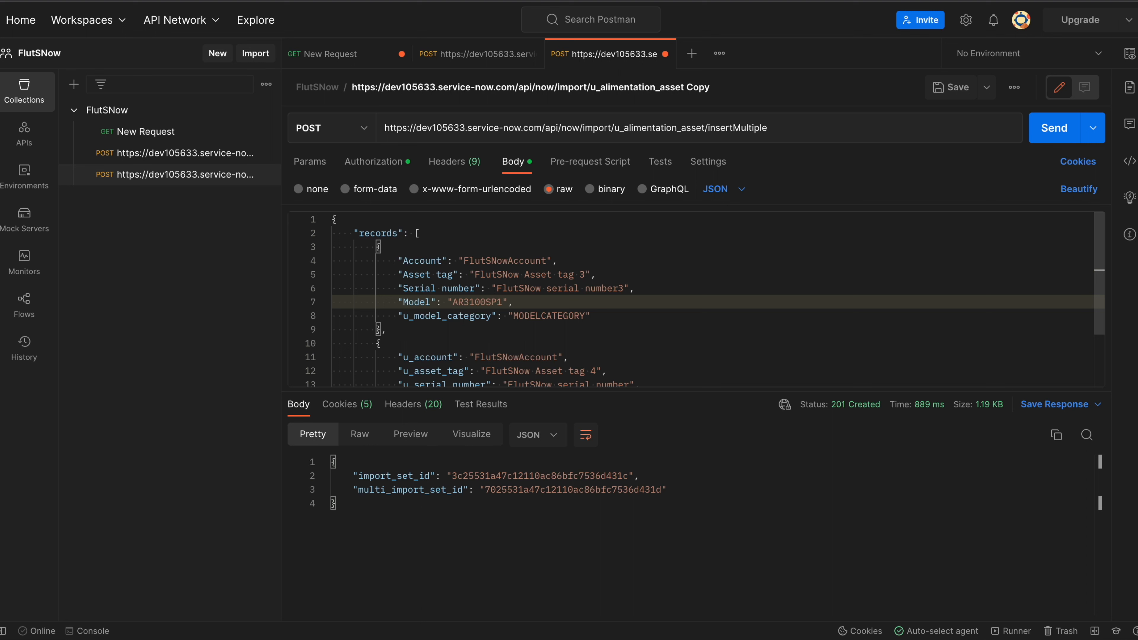
left_click(423, 316)
key("BackSpace")
key("BackSpace")
key("BackSpace")
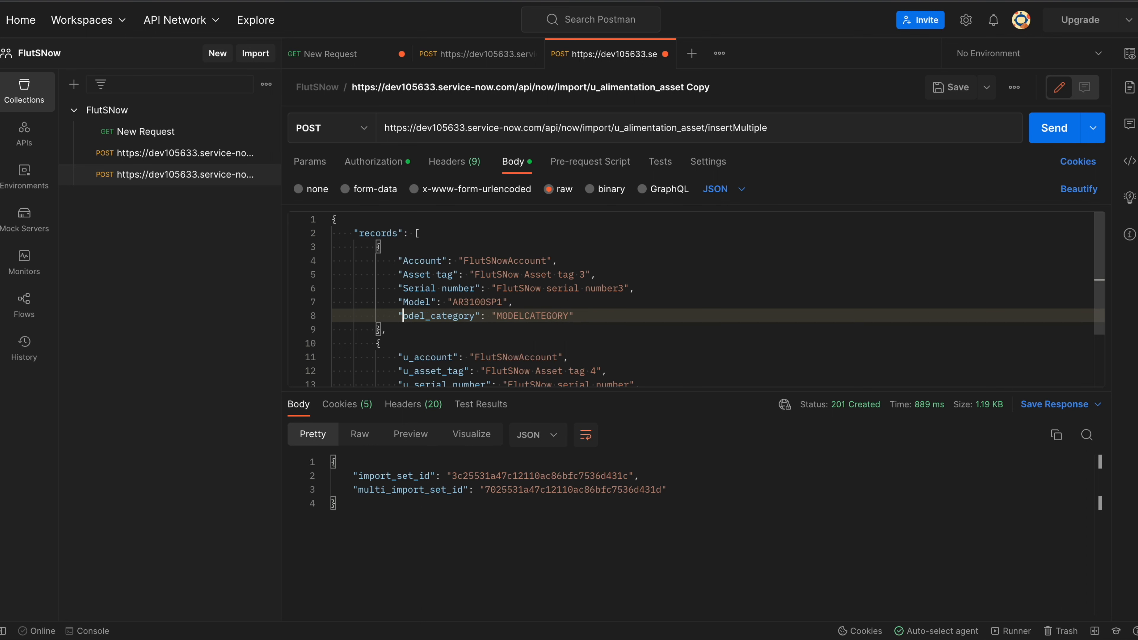
type("M")
key("Right")
key("Right")
key("Right")
key("Right")
key("BackSpace")
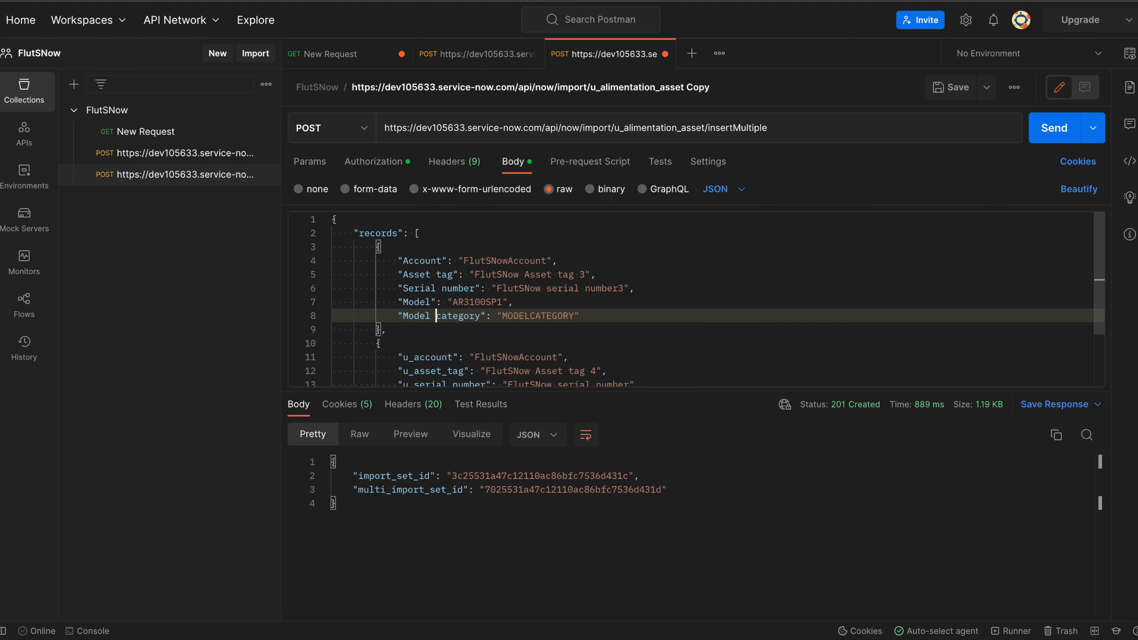
left_click_drag(384, 333, 395, 358)
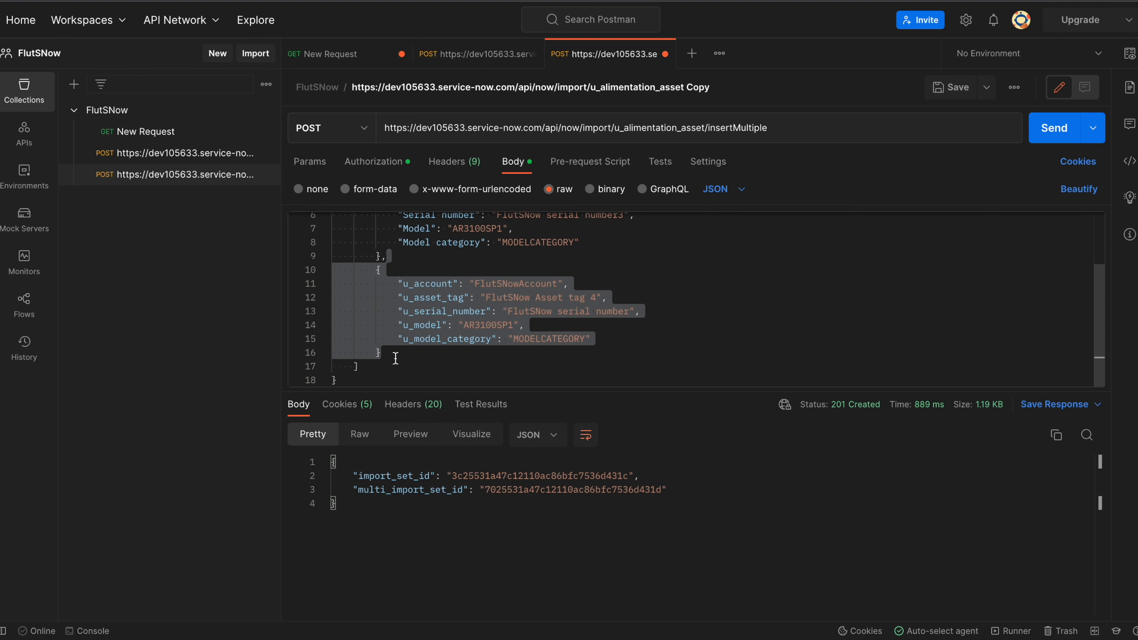
key("BackSpace")
key("BackSpace")
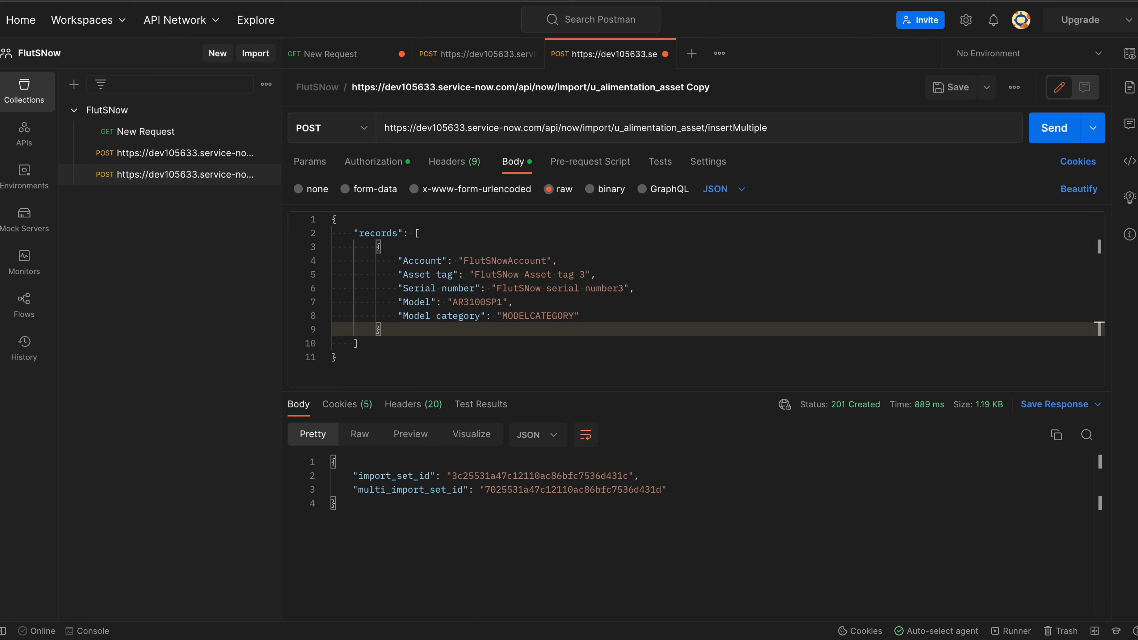
Save and send the Postman request, then open hardware asset FlutSNow Asset tag 3 in ServiceNow.
left_click(949, 87)
left_click(1053, 141)
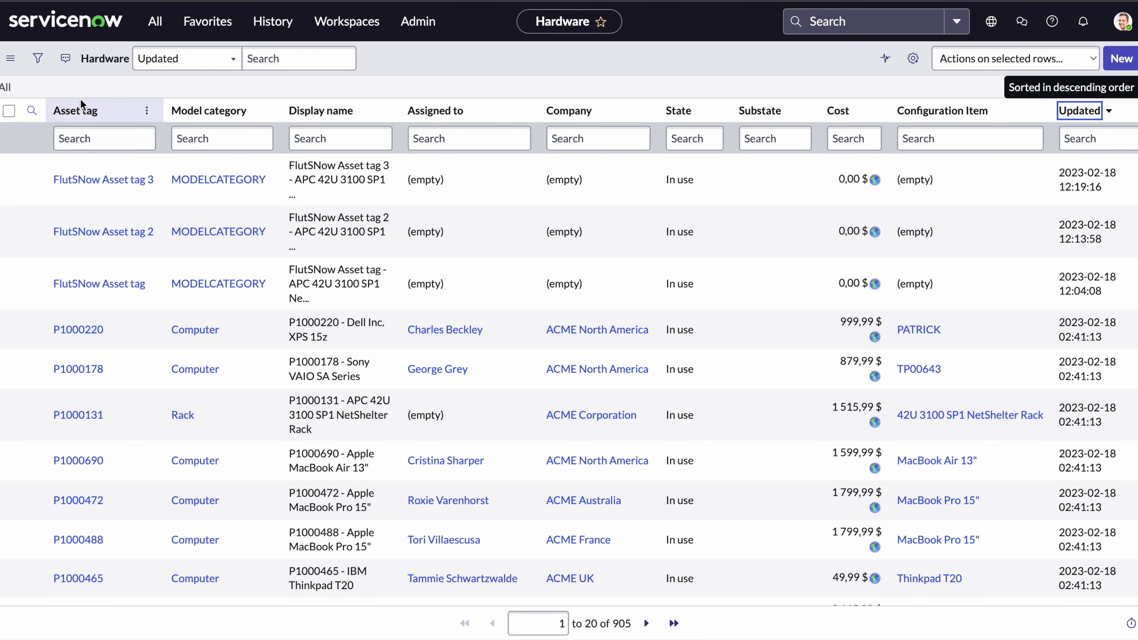
left_click(7, 91)
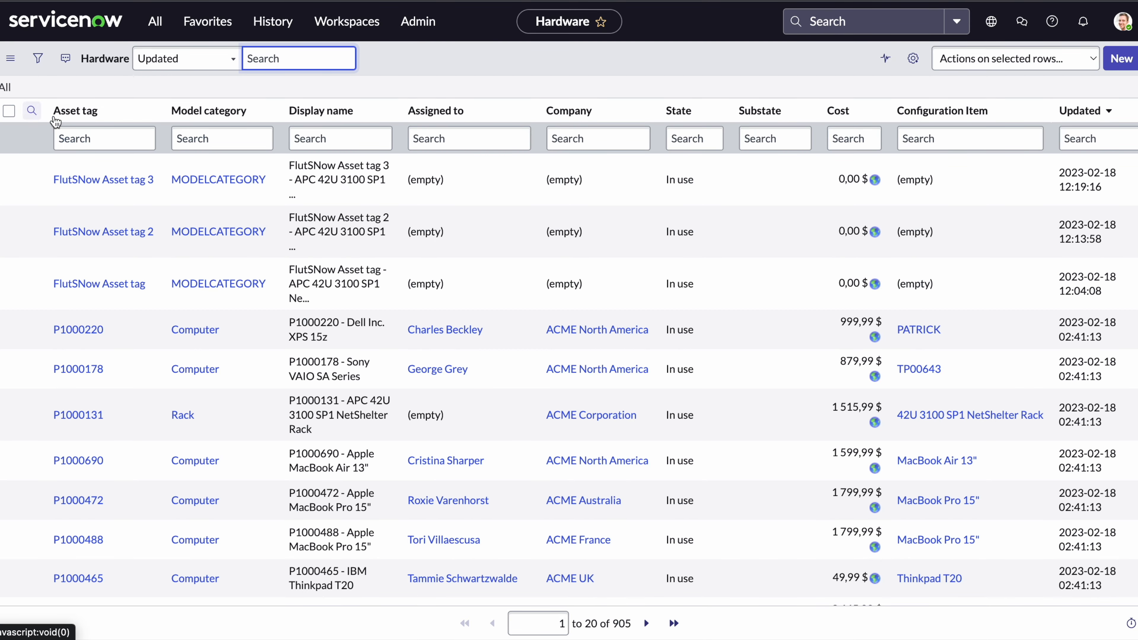
left_click(102, 182)
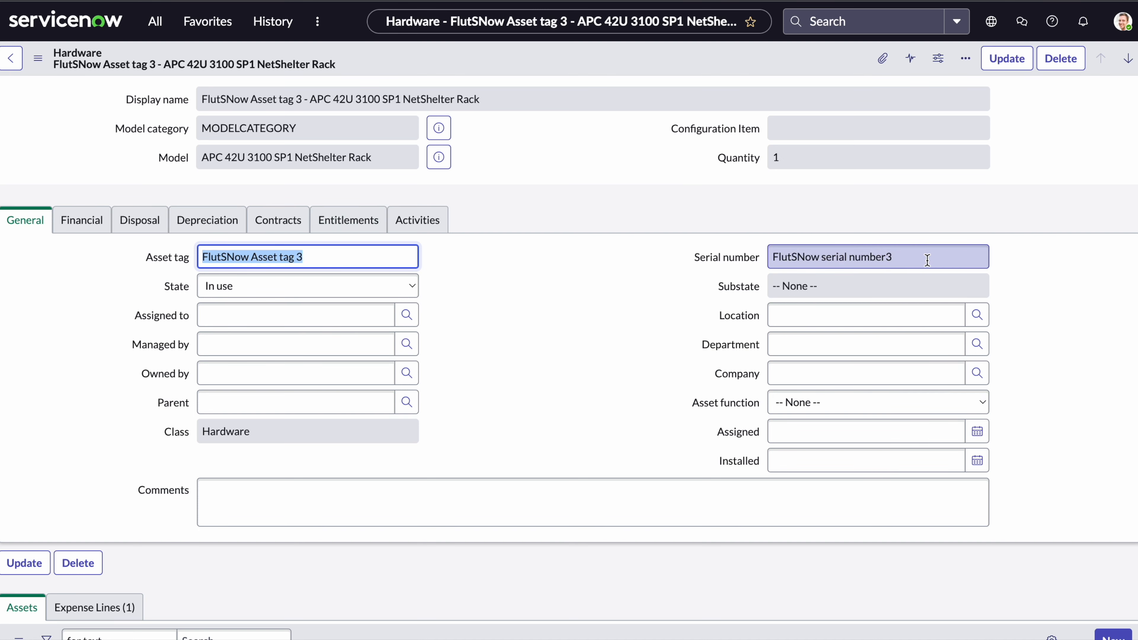
left_click(806, 0)
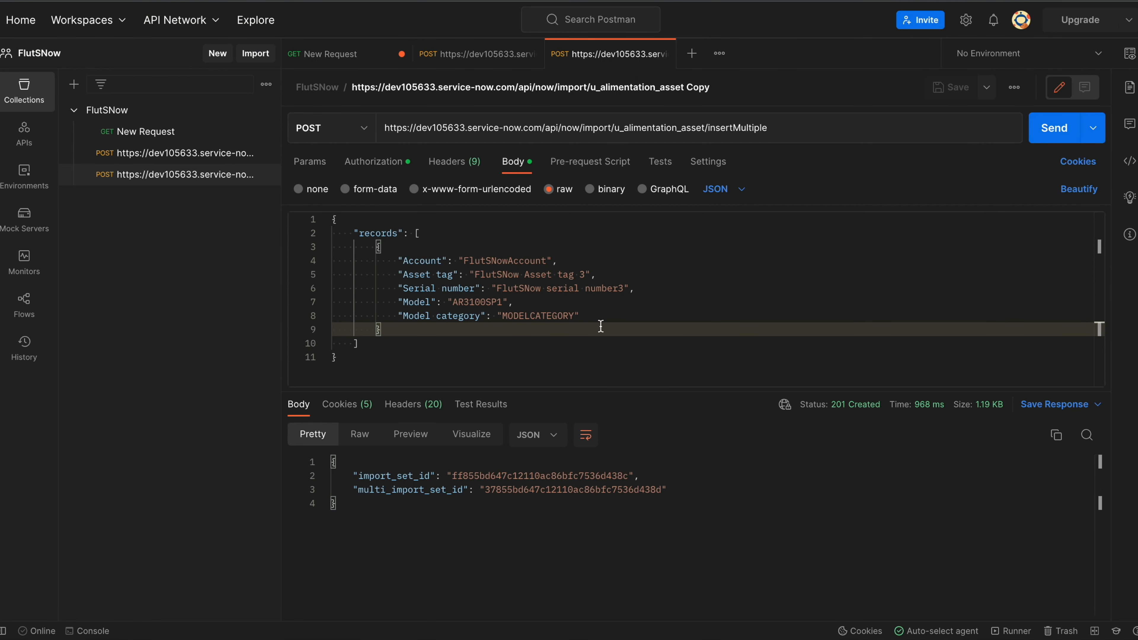
Change the body's asset tag value from 3 to 'FlutSNow Asset tag 4' and resend it.
left_click(584, 274)
key("BackSpace")
type("4")
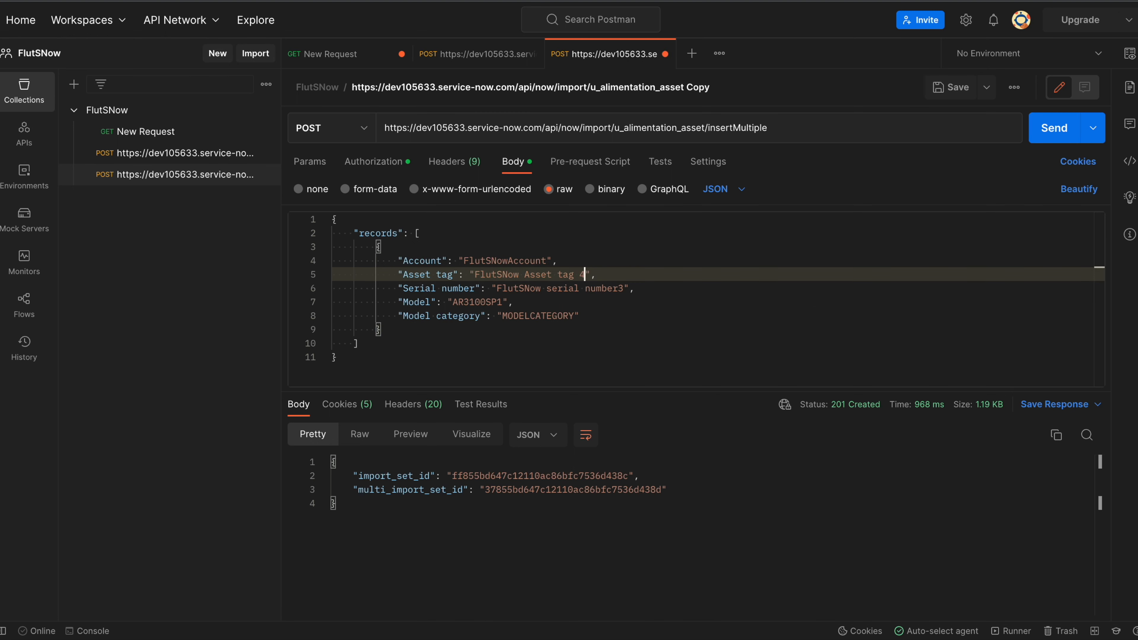
left_click(1045, 134)
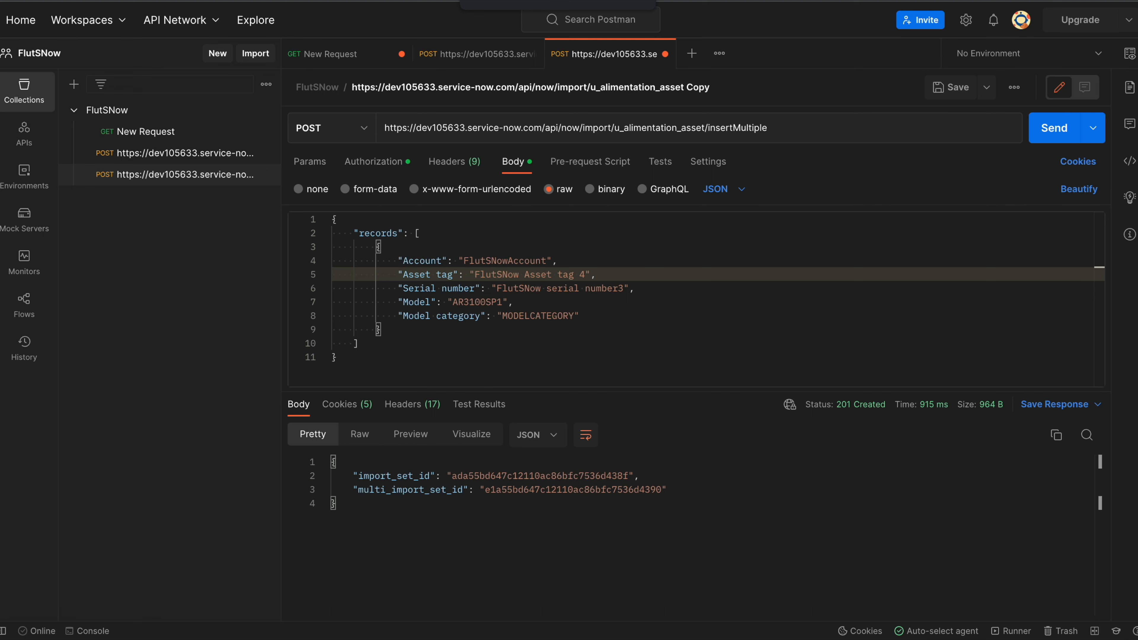
key("ctrl+Tab")
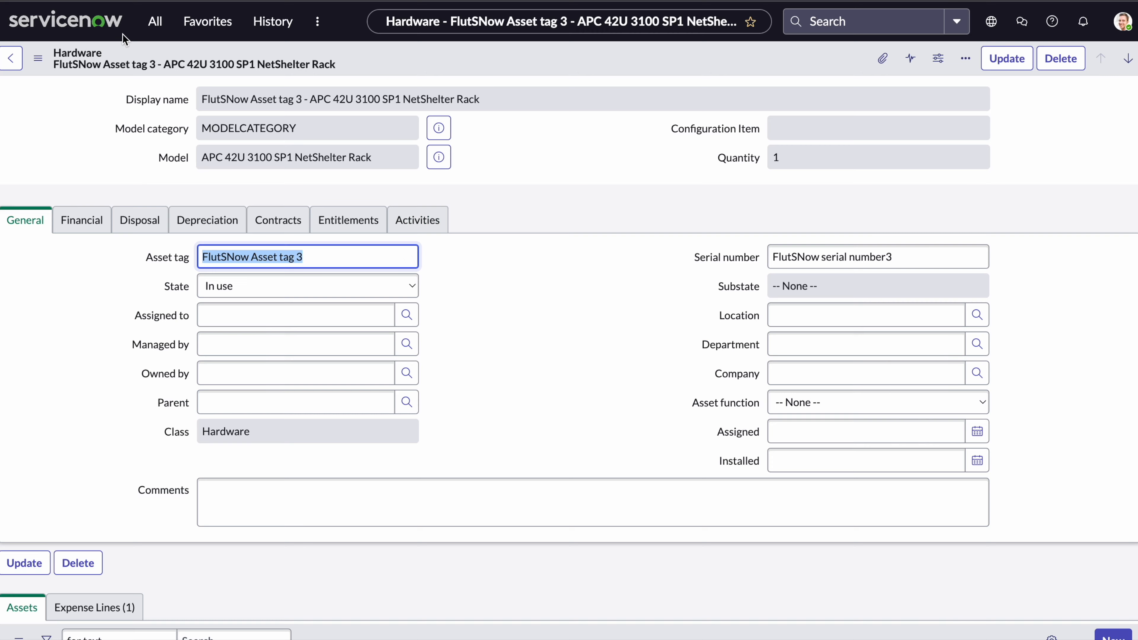
Go to the Hardware Asset list and open the new FlutSNow Asset tag 4 record.
left_click(155, 21)
left_click(143, 226)
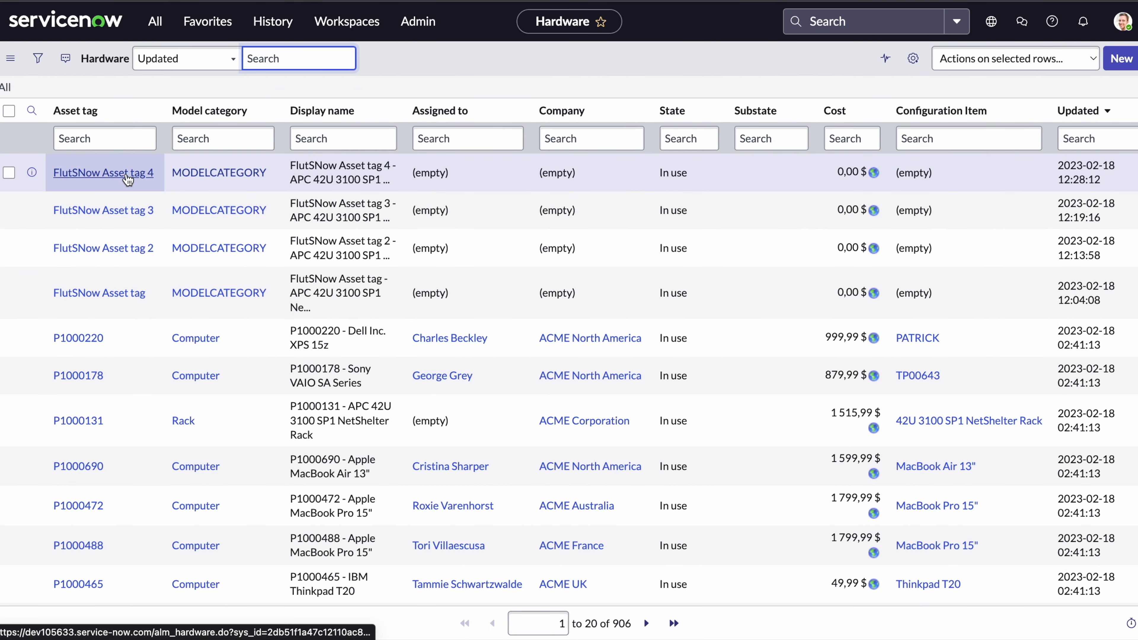
left_click(128, 177)
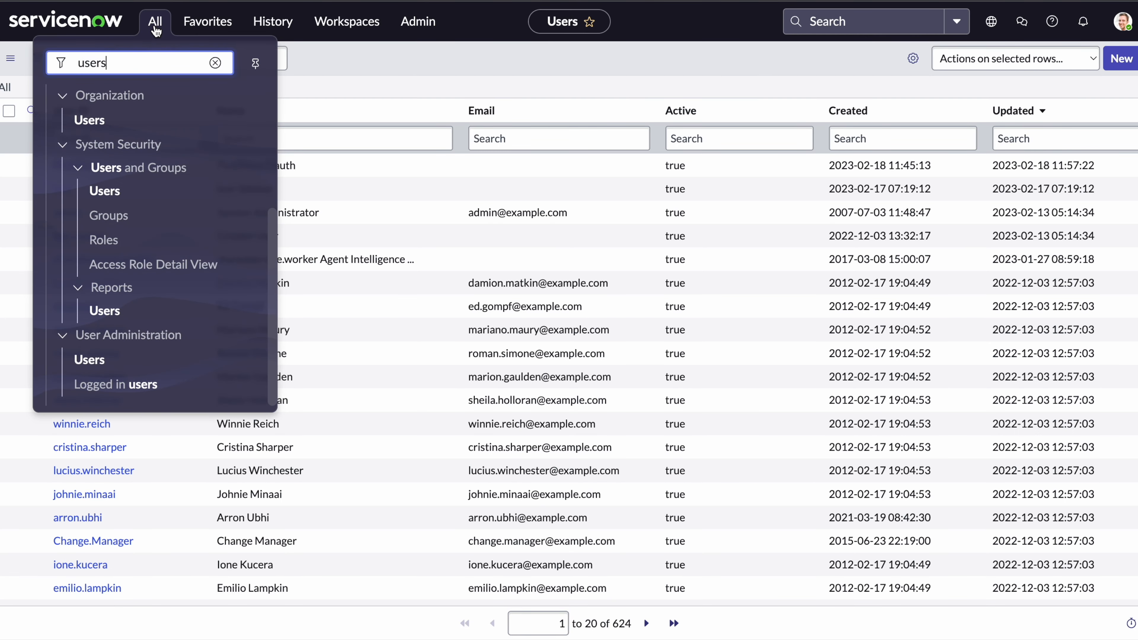
Filter the navigator for 'Insert' and create a new REST Insert Multiple record.
key("super+a")
type("Insert")
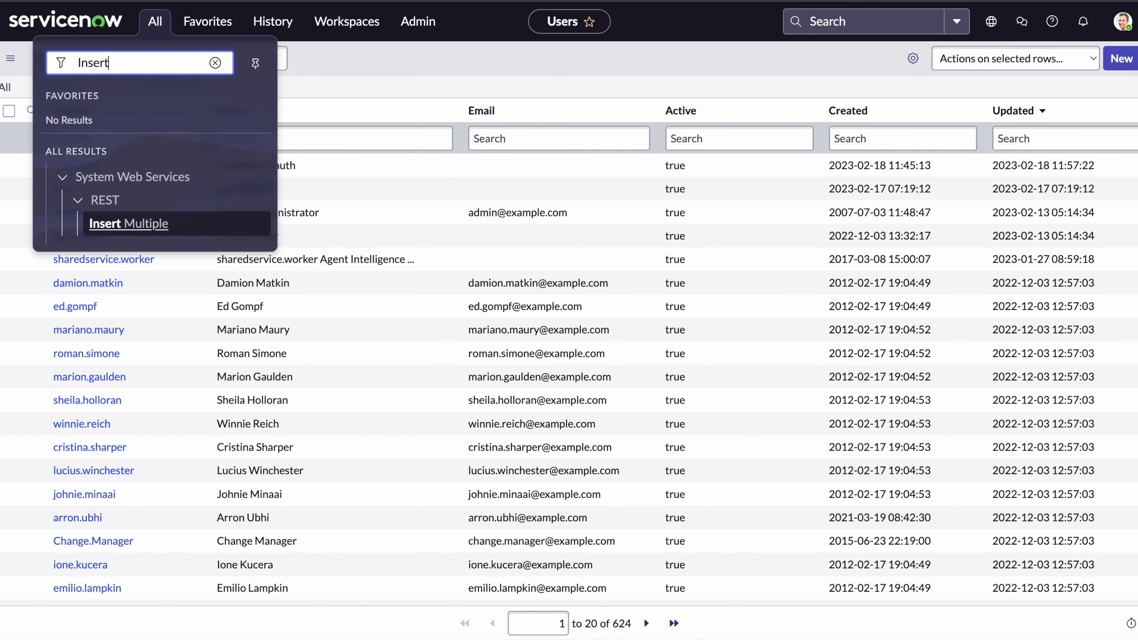
key("Return")
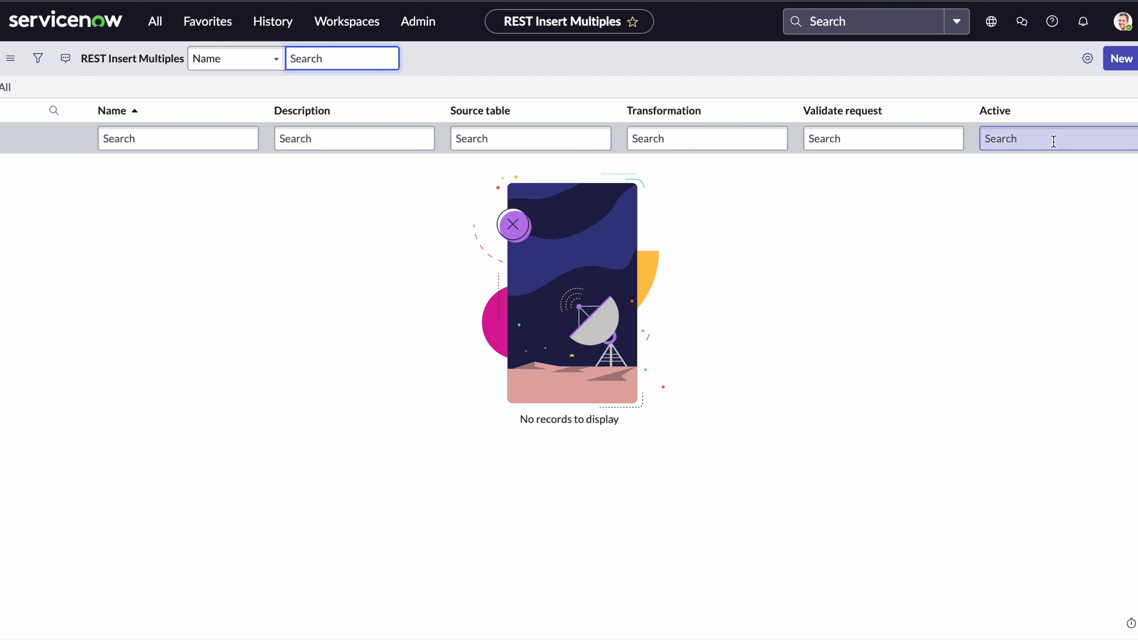
left_click(1125, 63)
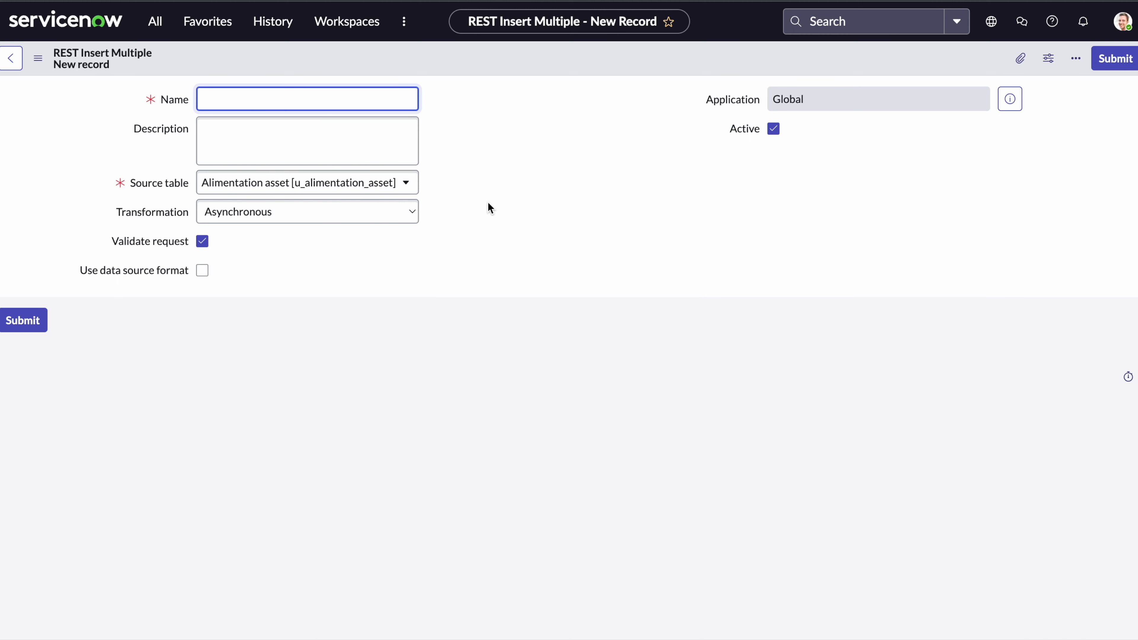
Name it 'Autoriser les noms technique des champs' and begin the description with 'Authorize fi'.
type("Autoriser les noms techniwue")
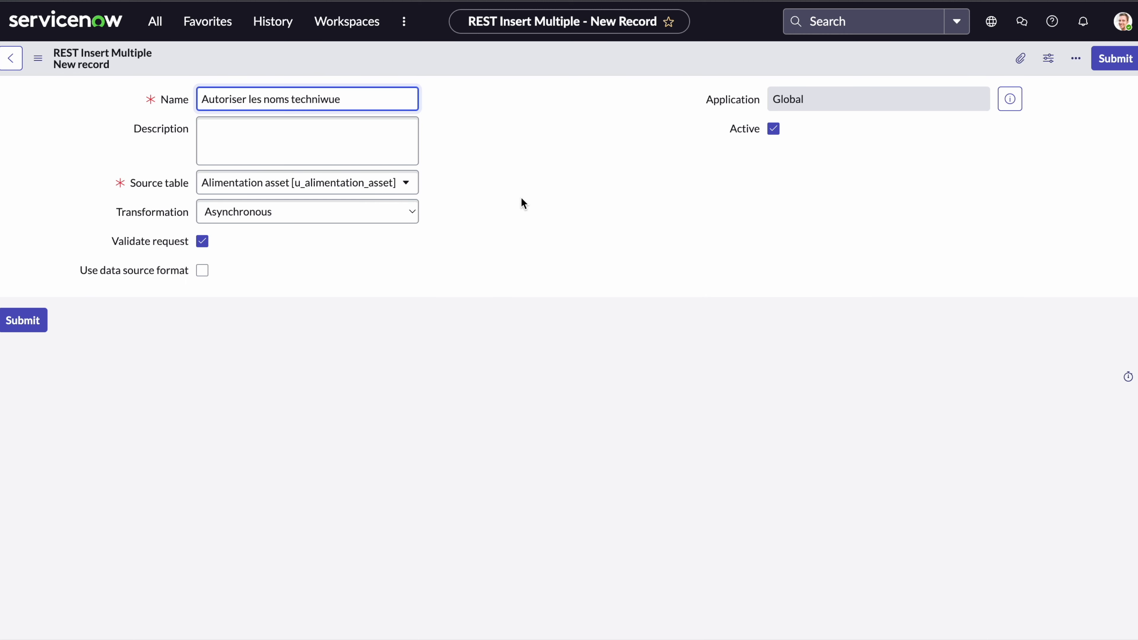
key("BackSpace")
key("BackSpace")
key("BackSpace")
type("que")
left_click(370, 125)
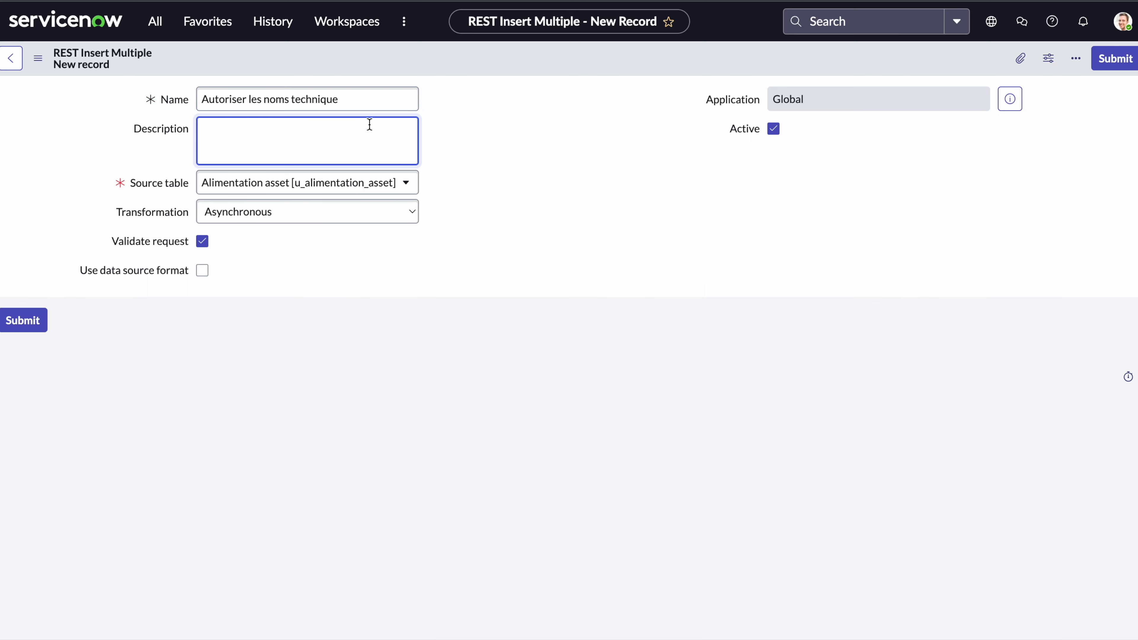
left_click(362, 103)
type("d")
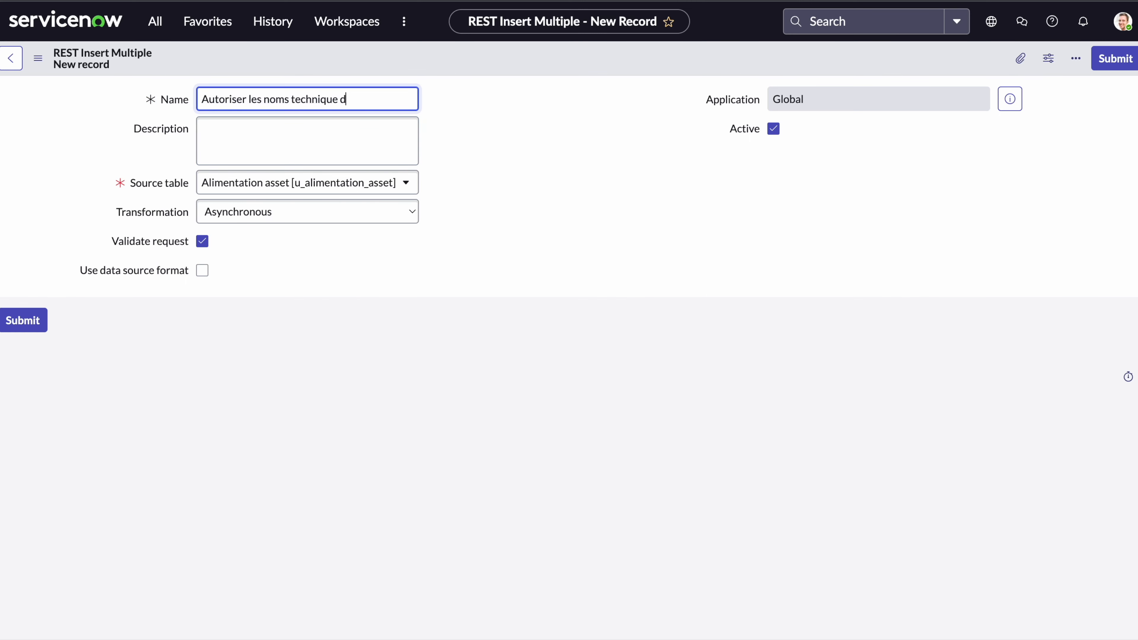
type("es champs")
left_click(322, 139)
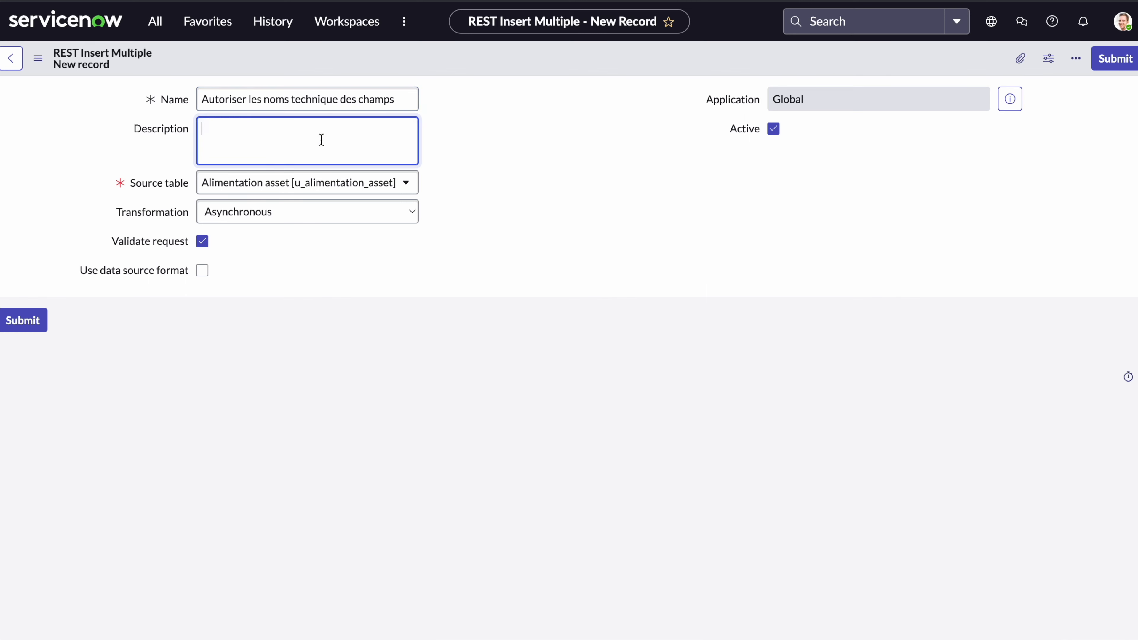
type("Authorize fi")
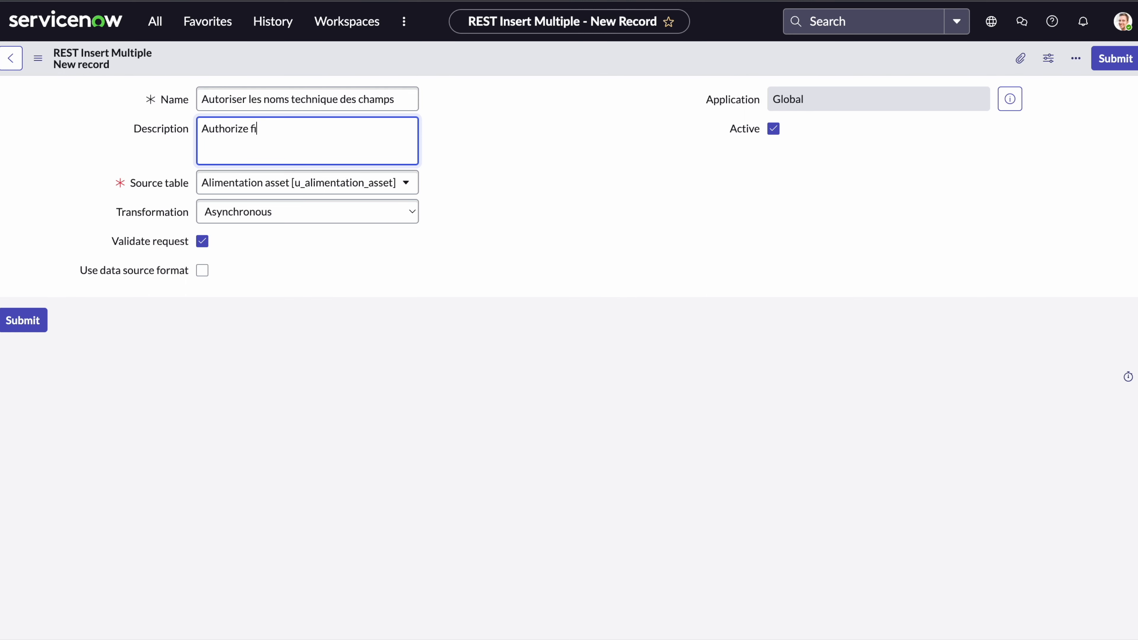
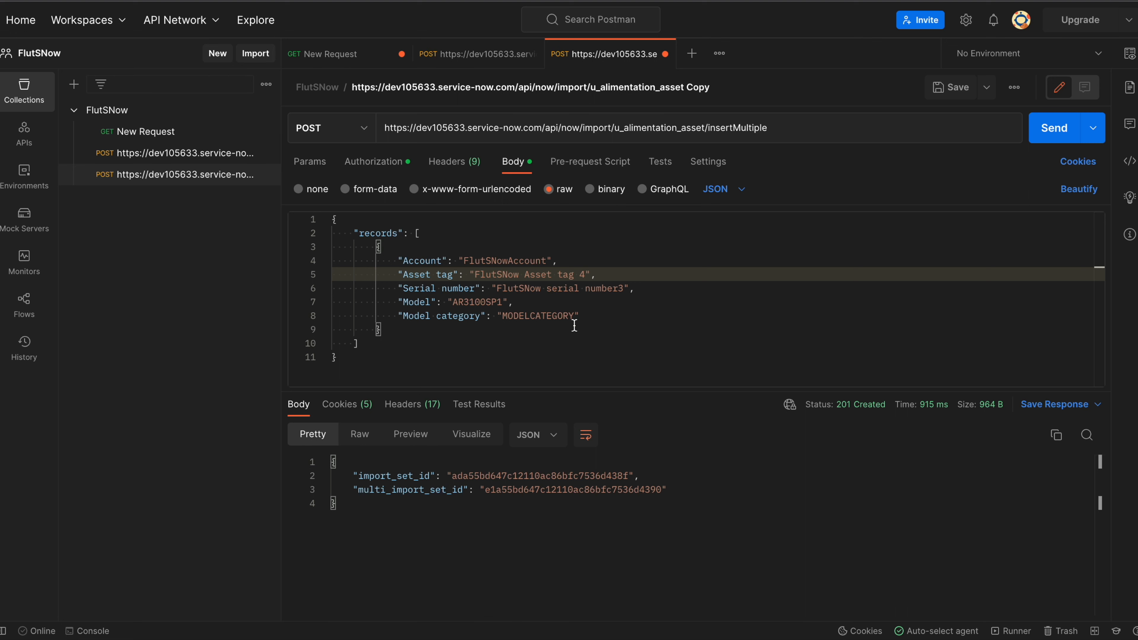
Change the JSON asset tag from 4 to 5 and resend the import, getting 201 Created.
left_click(585, 274)
key("BackSpace")
type("5")
left_click(768, 288)
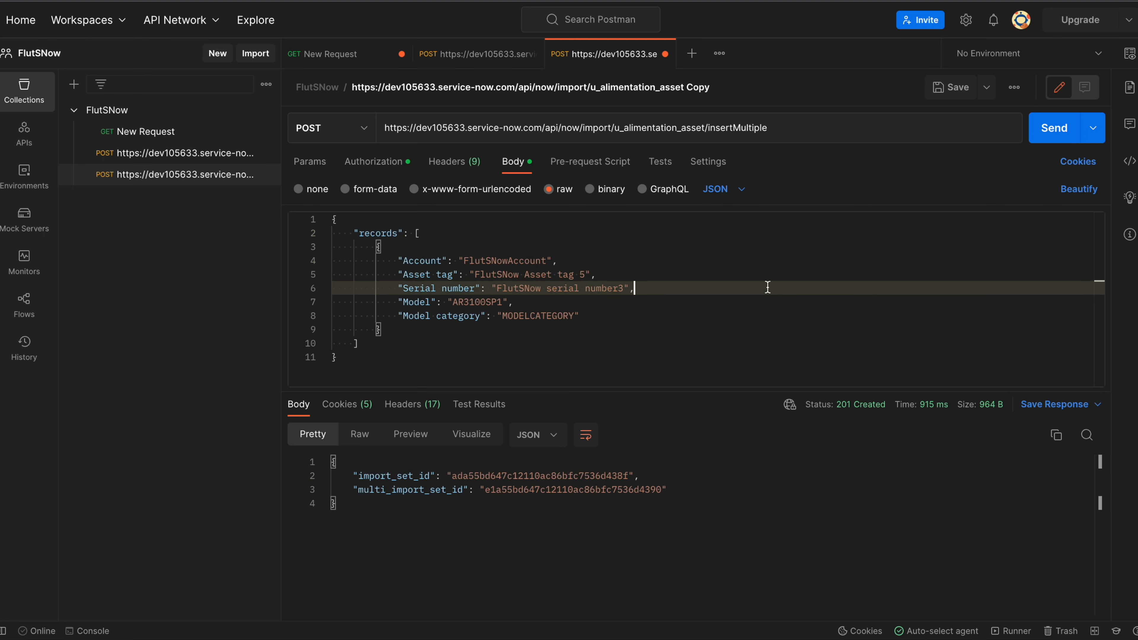
left_click(1048, 128)
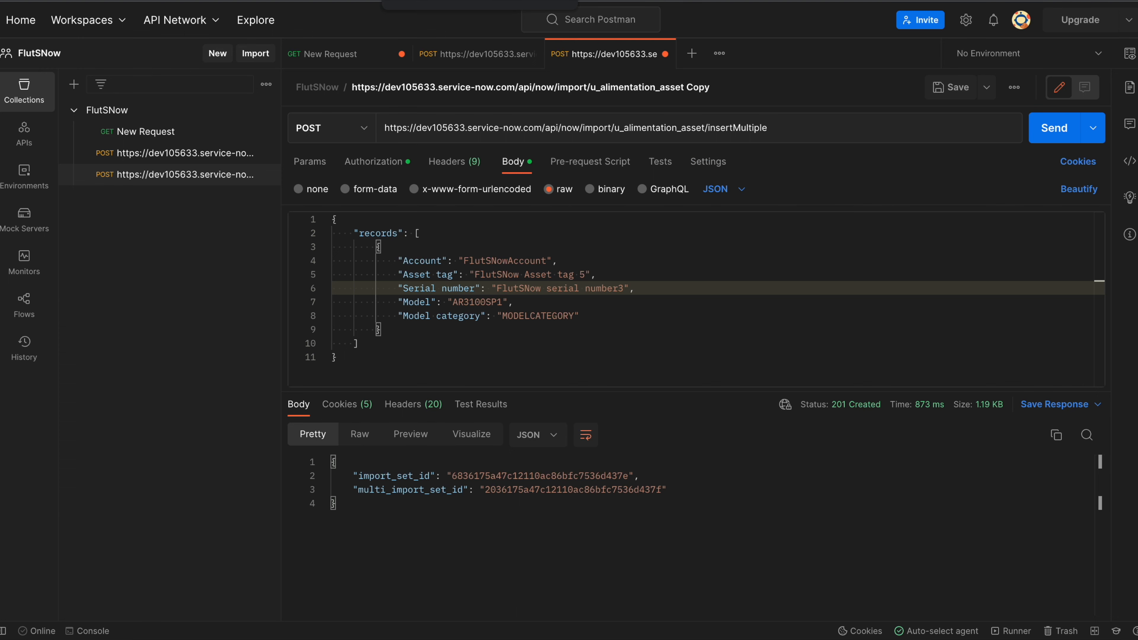
left_click(439, 1)
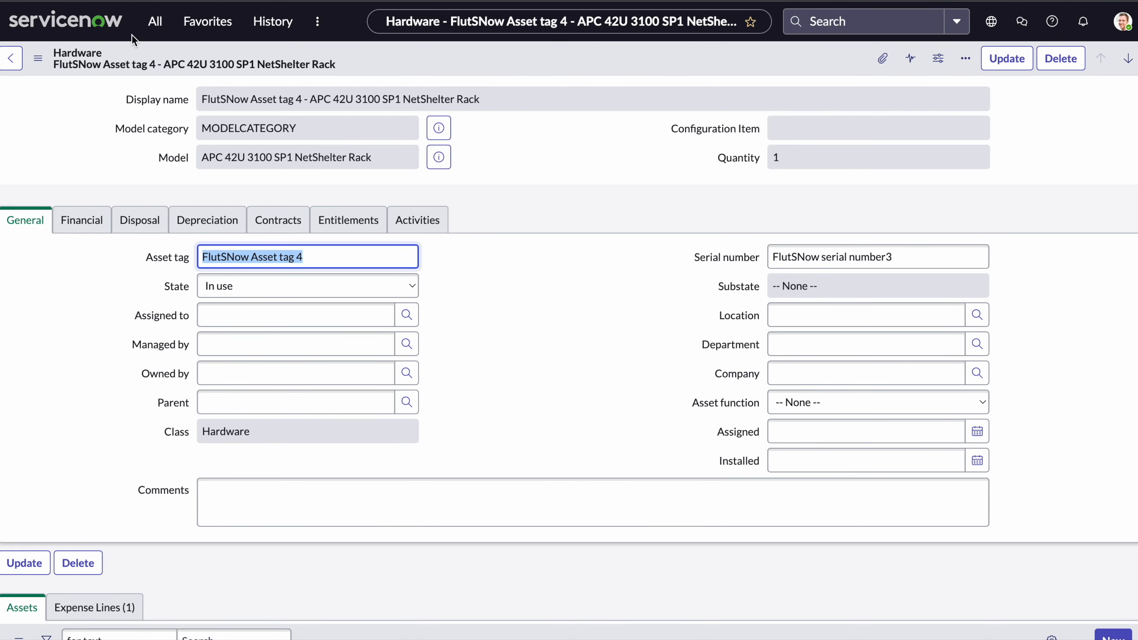
Open Hardware Assets via the 'hardware ass' filter; the newest entry is still Asset tag 4.
left_click(155, 21)
type("hardware ass")
left_click(164, 227)
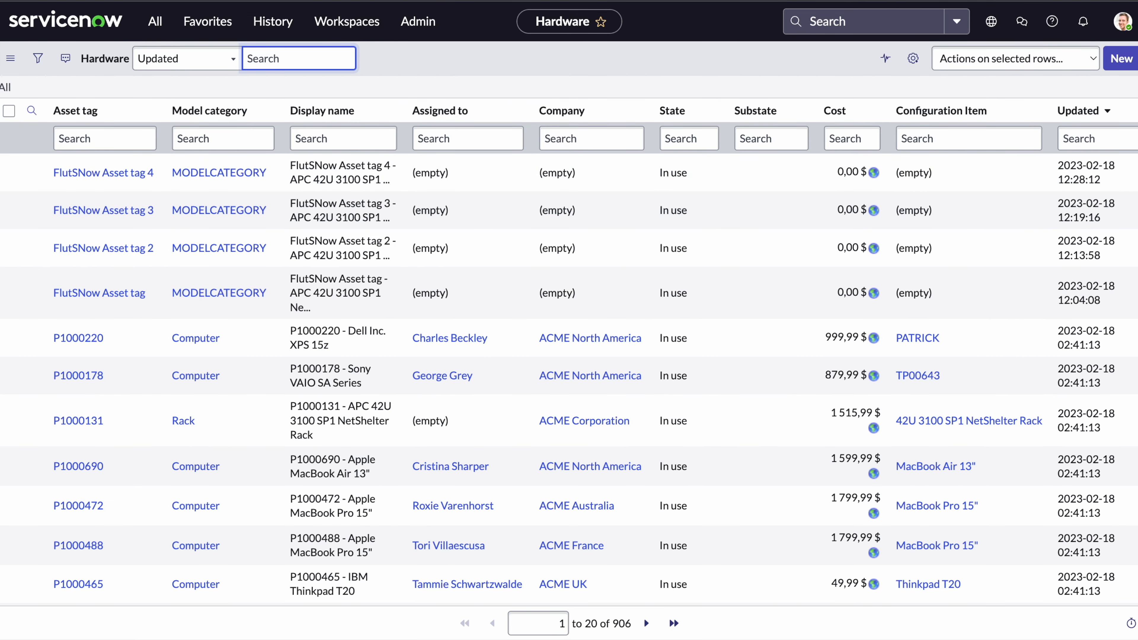
key("super+Tab")
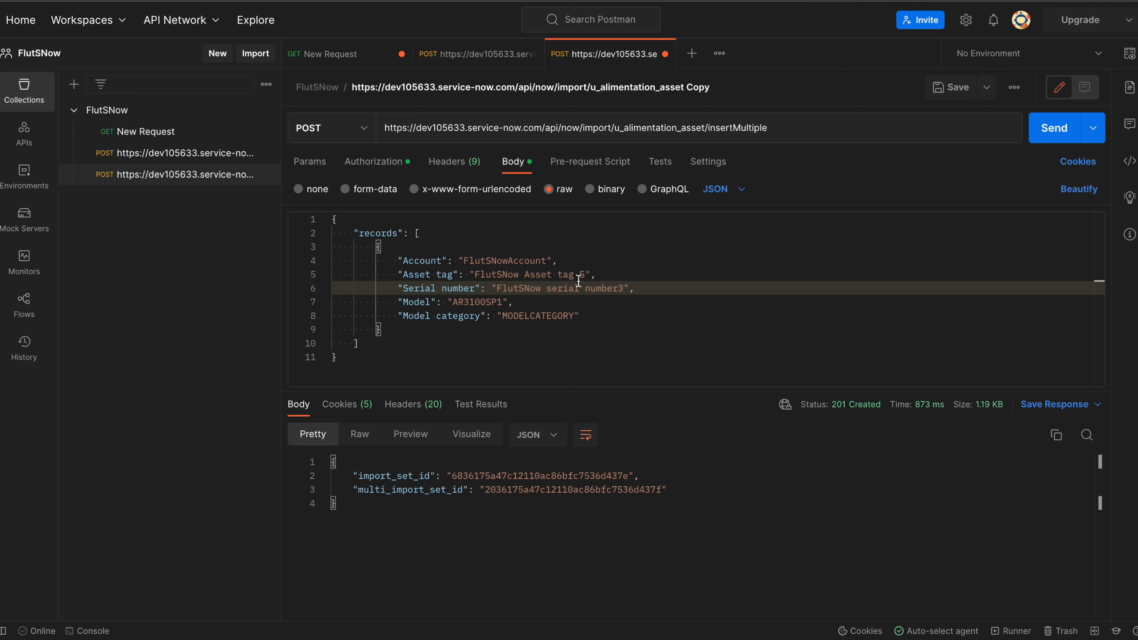
Change the 'Account' key in the request body to lowercase 'account'.
left_click(404, 264)
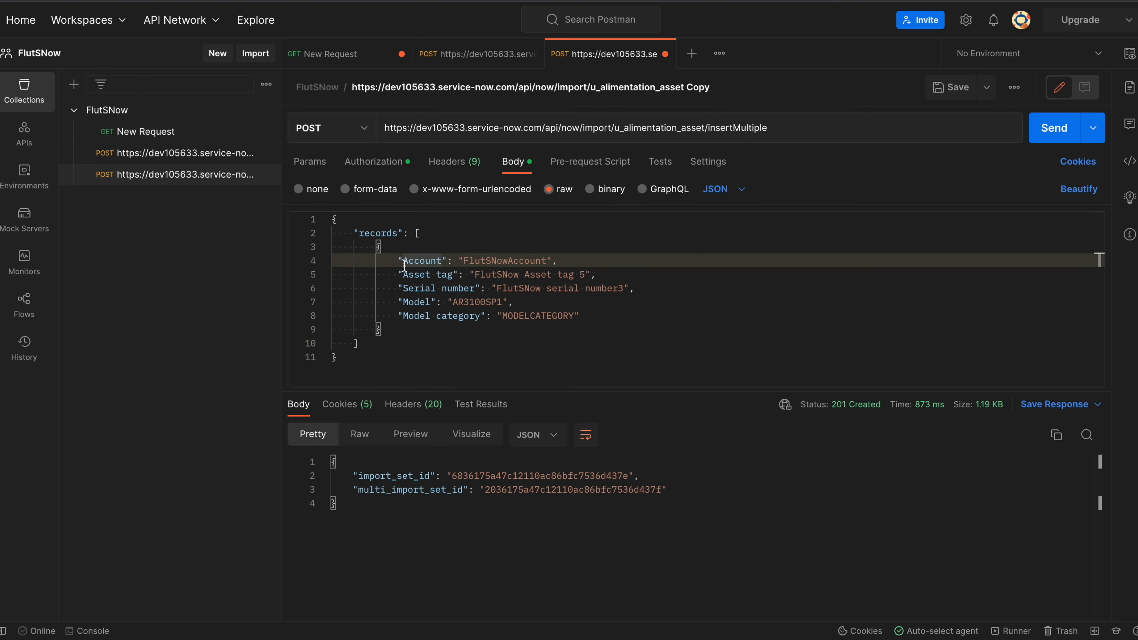
type("u")
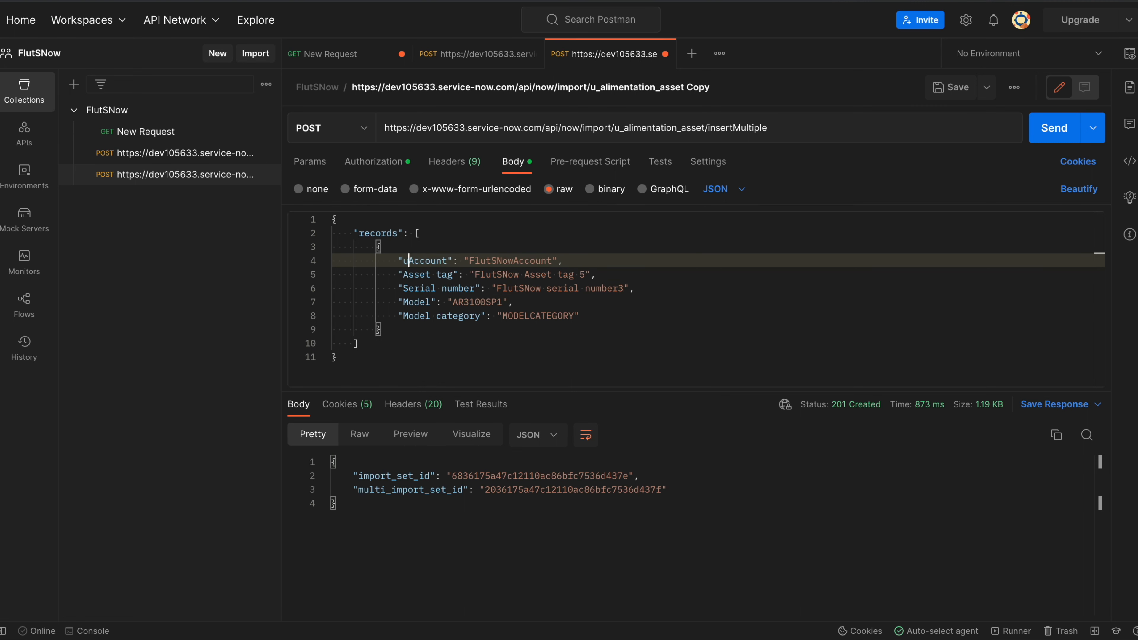
key("BackSpace")
key("Right")
key("BackSpace")
type("a")
Replace the whole request body with the pasted two-record JSON using u_ field names.
left_click_drag(375, 246, 389, 330)
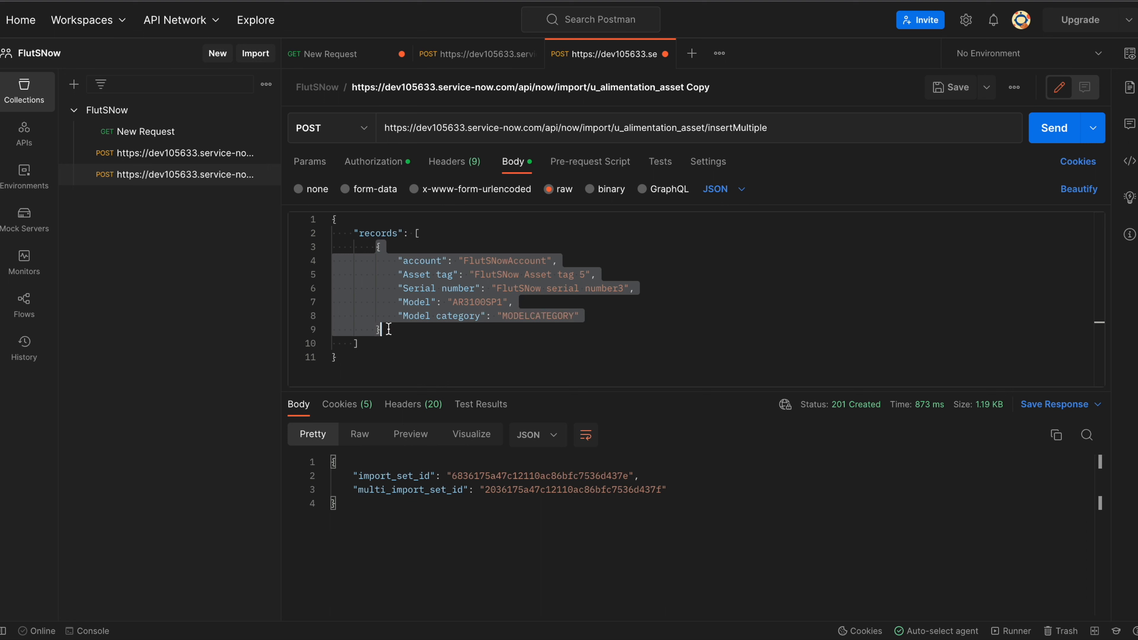
left_click(351, 370)
key("ctrl+a")
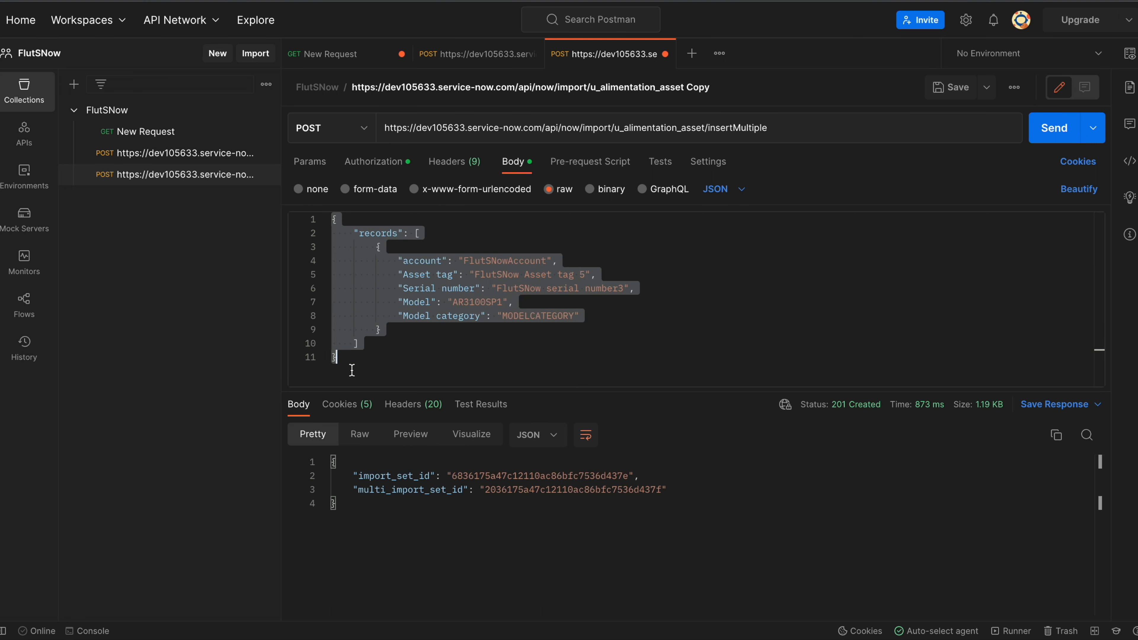
key("ctrl+v")
scroll(464, 298, "up", 1)
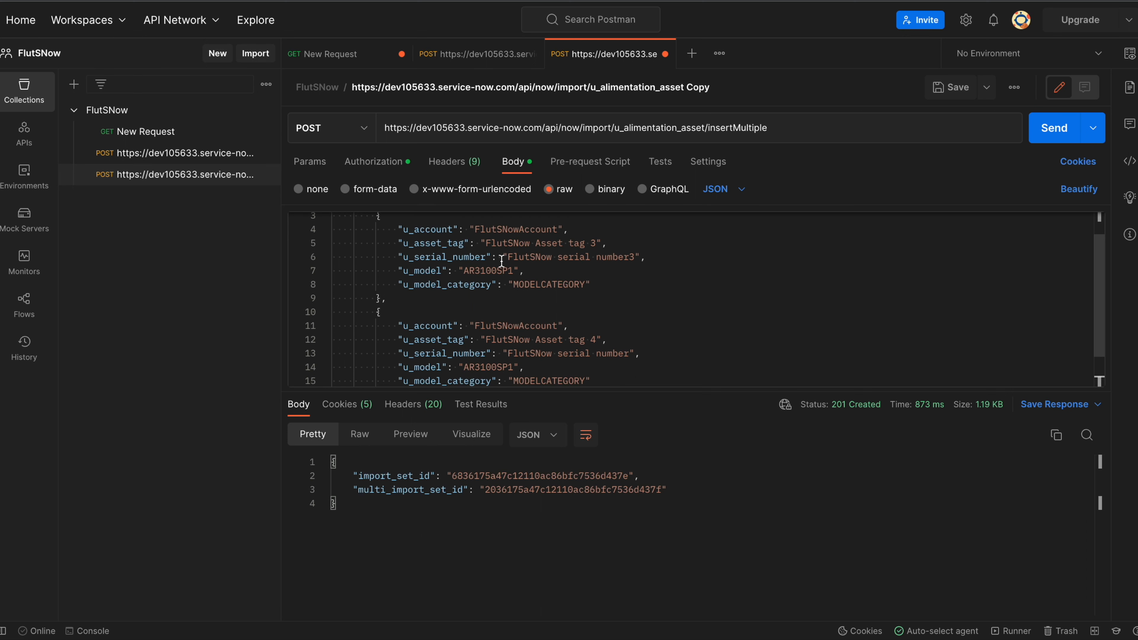
Set the first record to FlutSNow Asset tag 5 with serial number5.
left_click(597, 243)
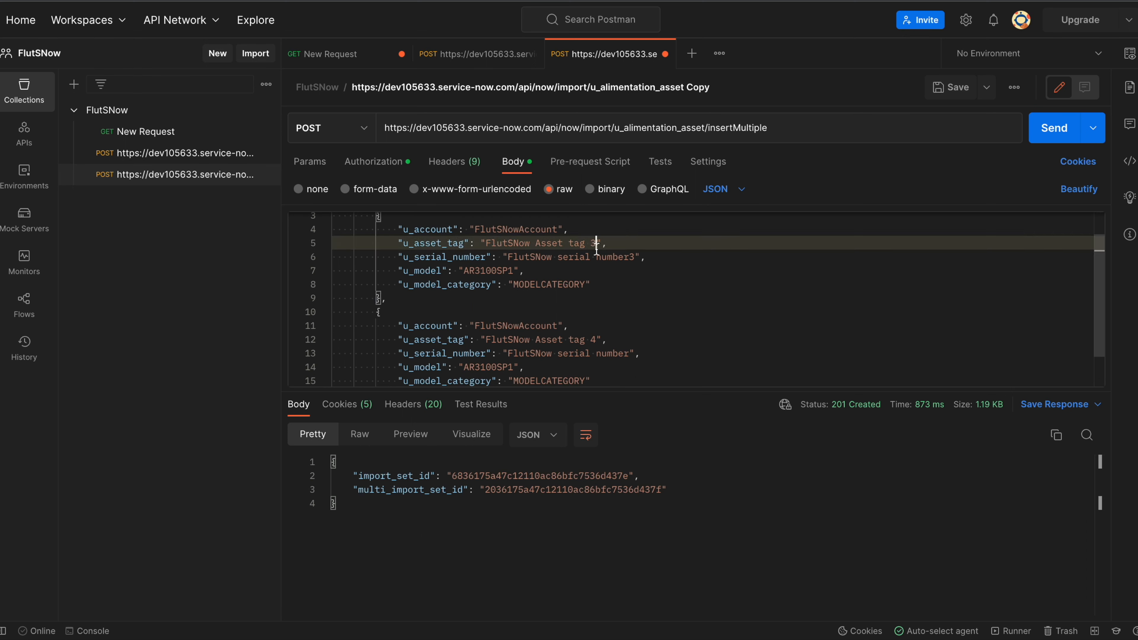
key("BackSpace")
type("5")
left_click(635, 257)
key("BackSpace")
type("(")
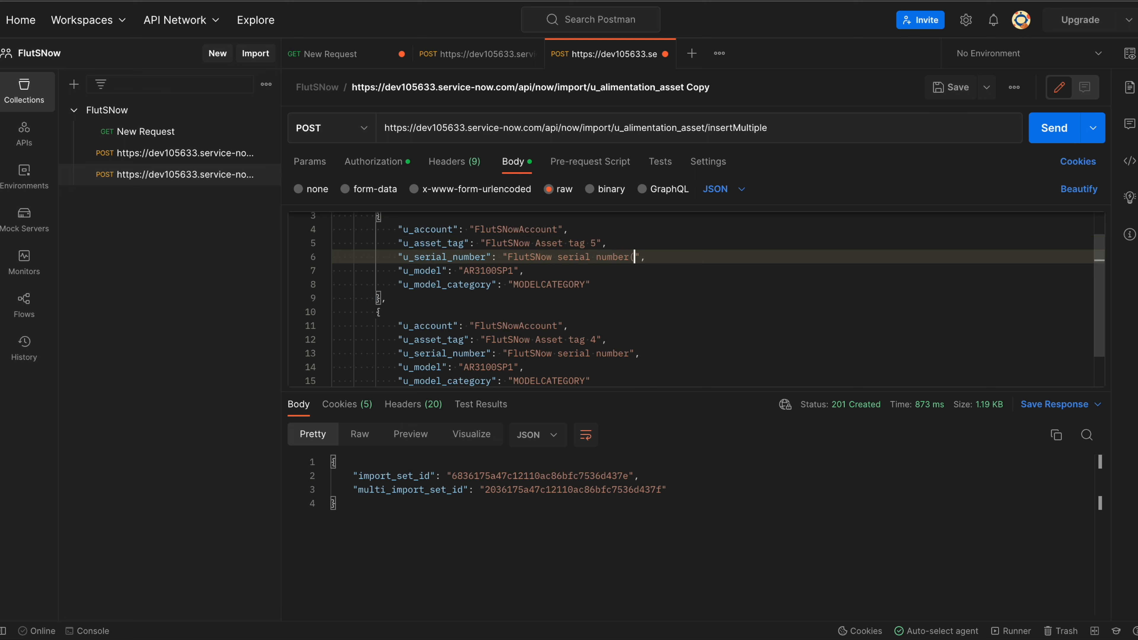
key("BackSpace")
type("5")
Set the second record to FlutSNow Asset tag 6 with serial number6 and send the import.
left_click(597, 340)
key("BackSpace")
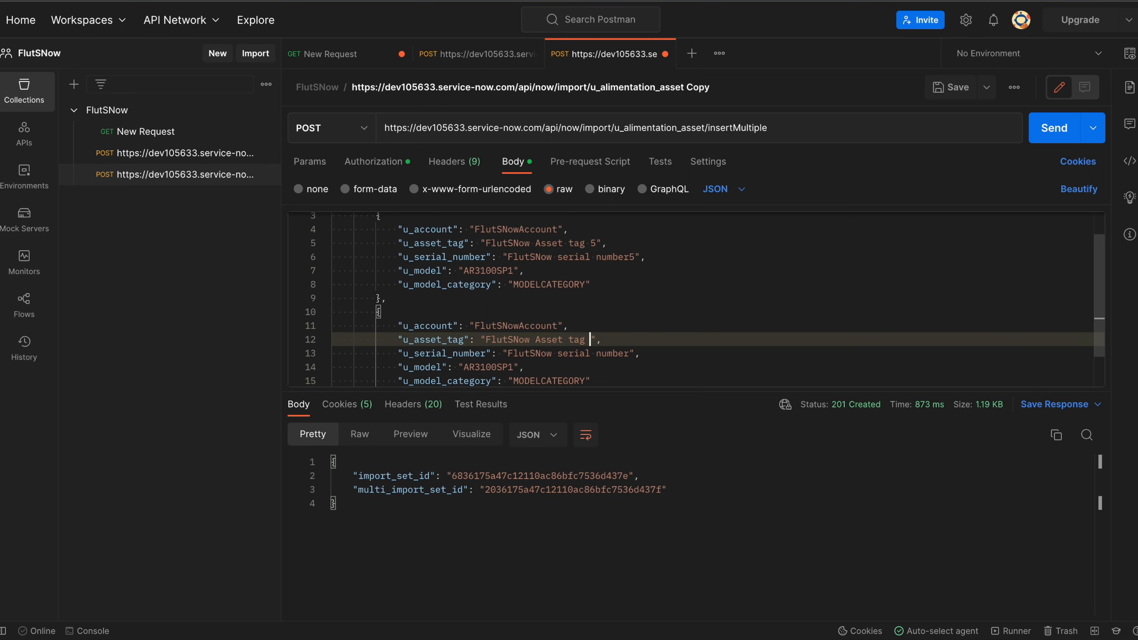
type("6")
left_click(630, 354)
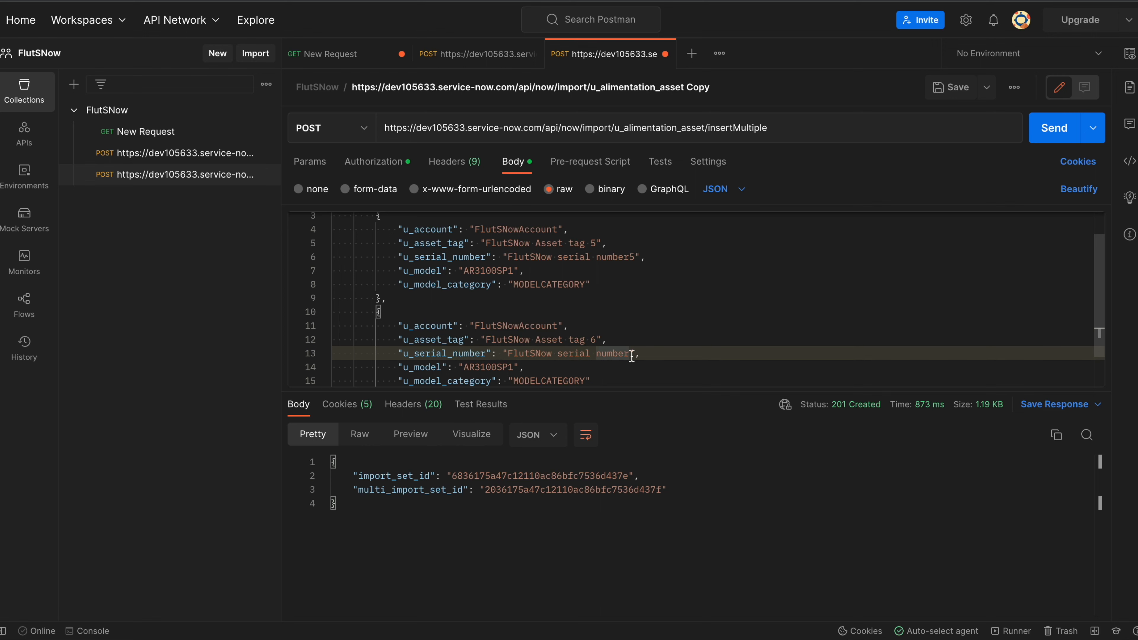
type("6")
scroll(712, 343, "down", 1)
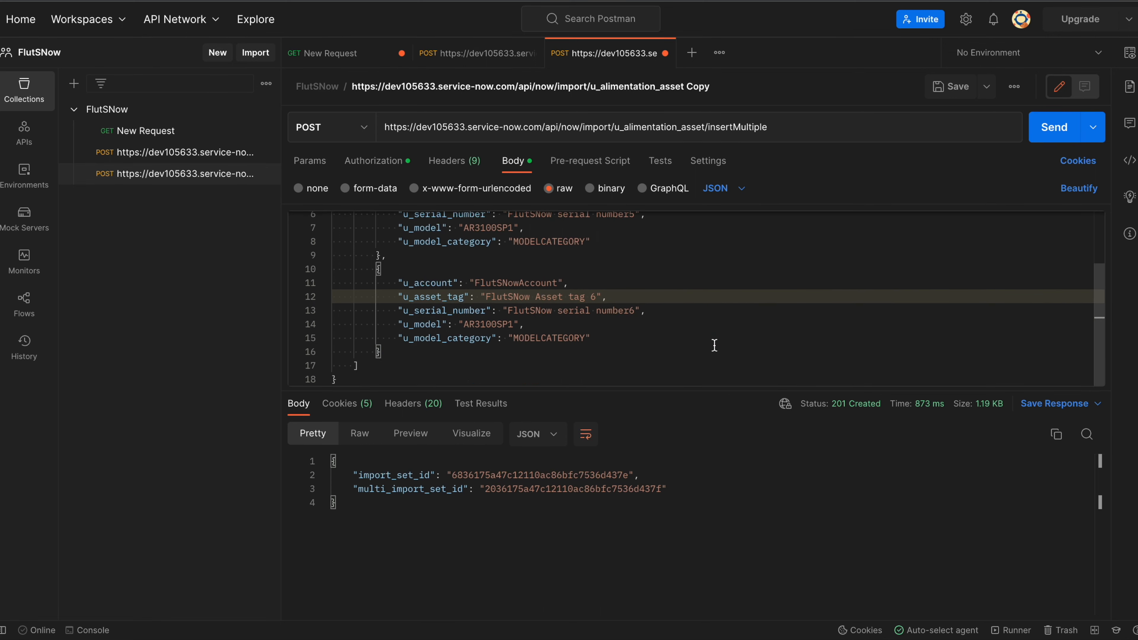
left_click(714, 346)
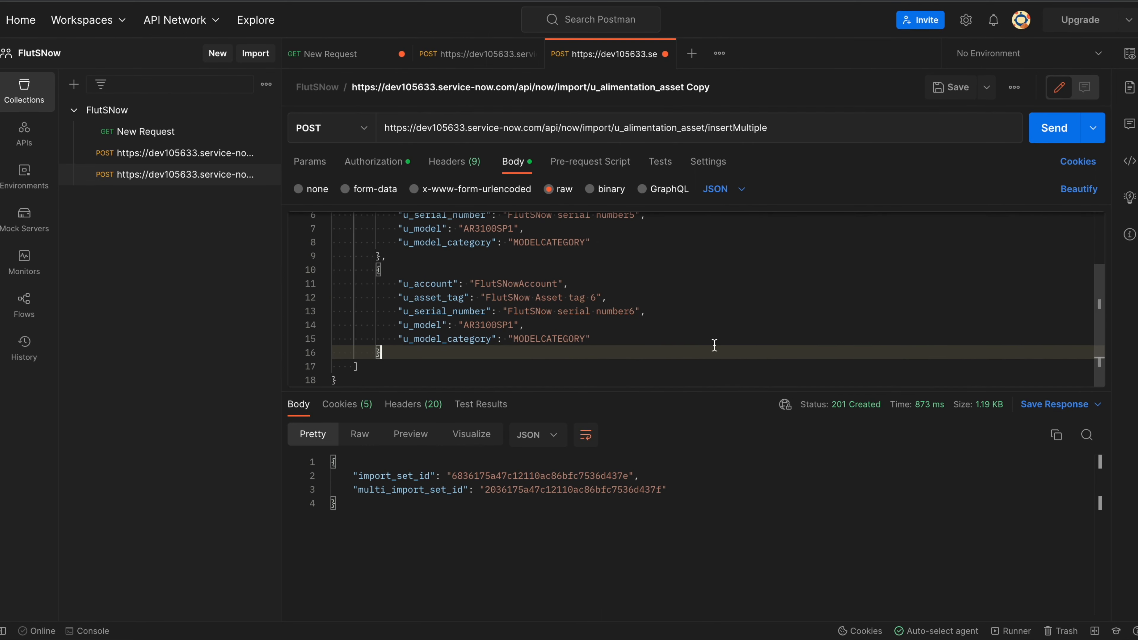
left_click(1039, 139)
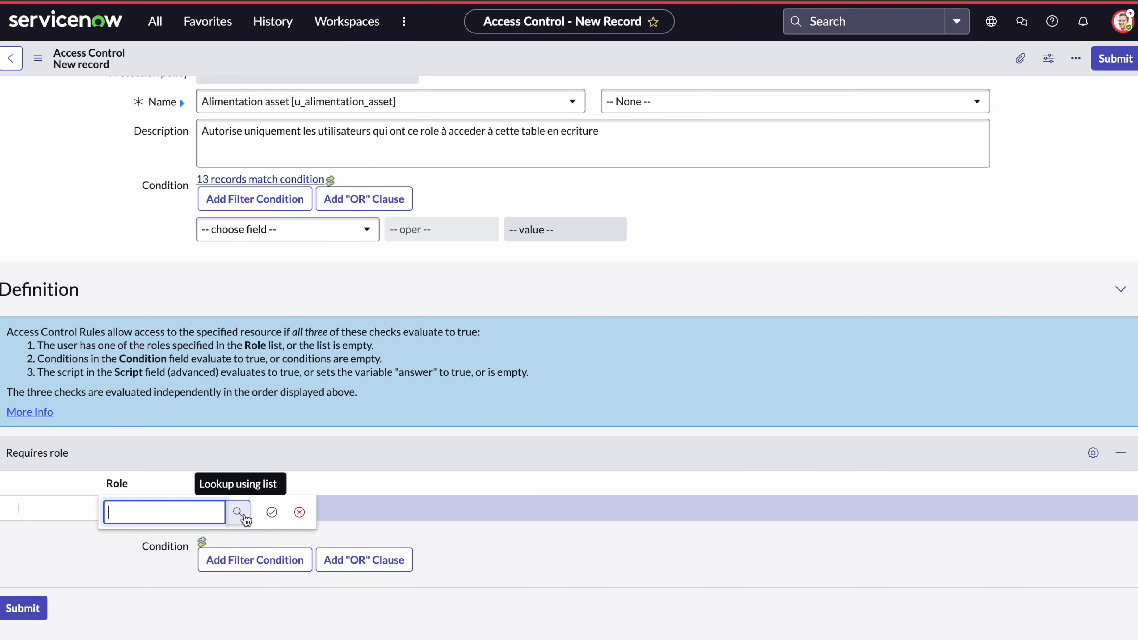
Start a new role record, leaving the subscription requirement as Unspecified.
left_click(243, 514)
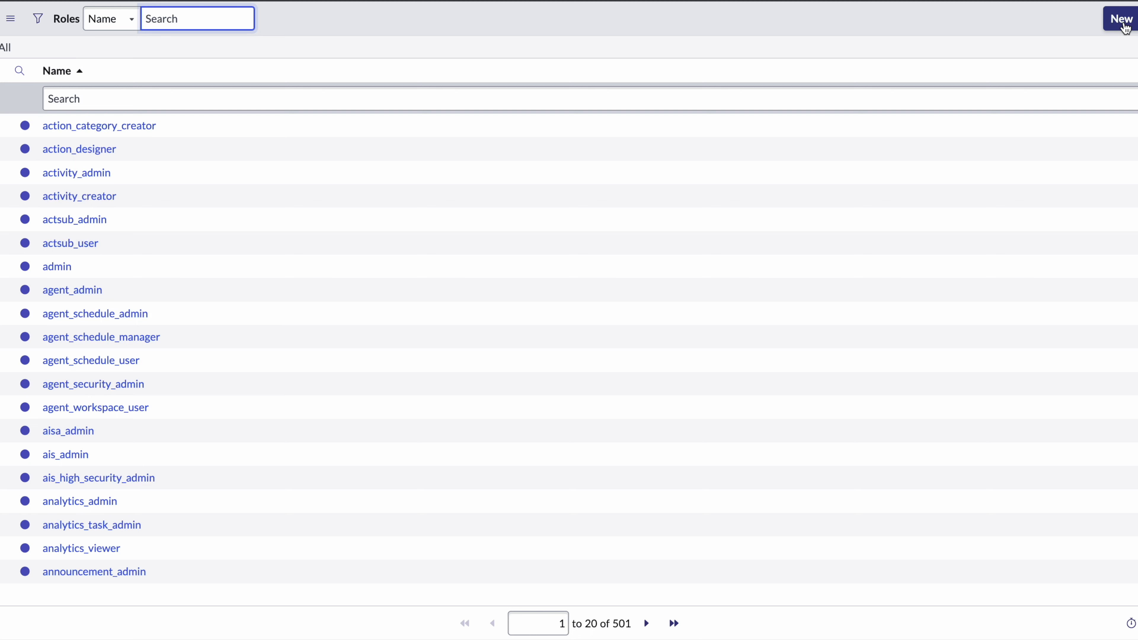
left_click(1120, 19)
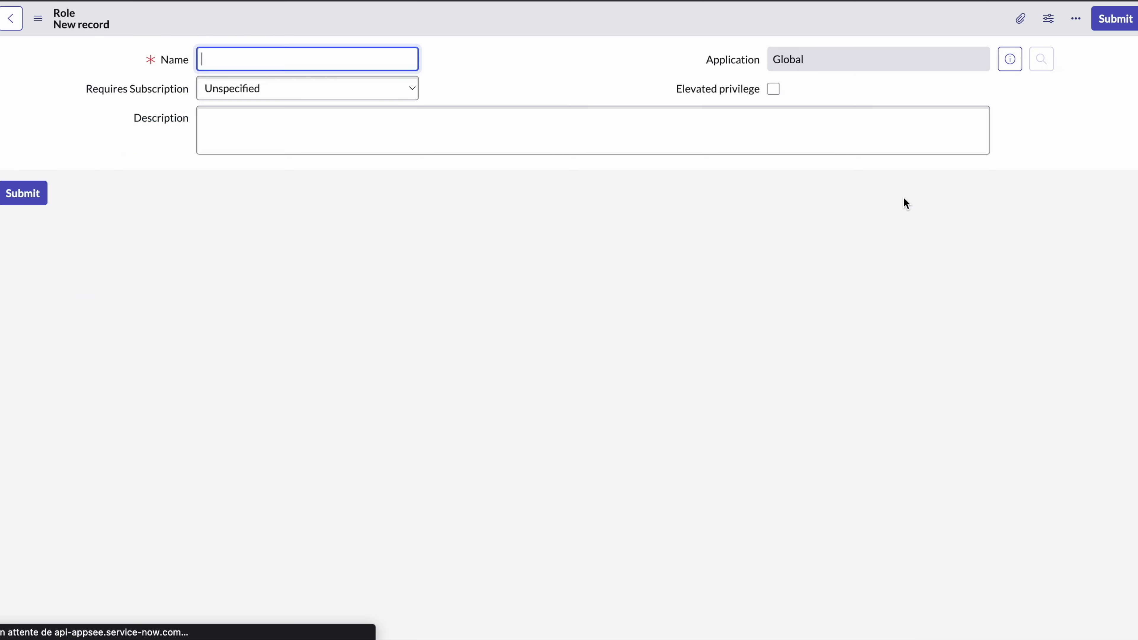
left_click(382, 95)
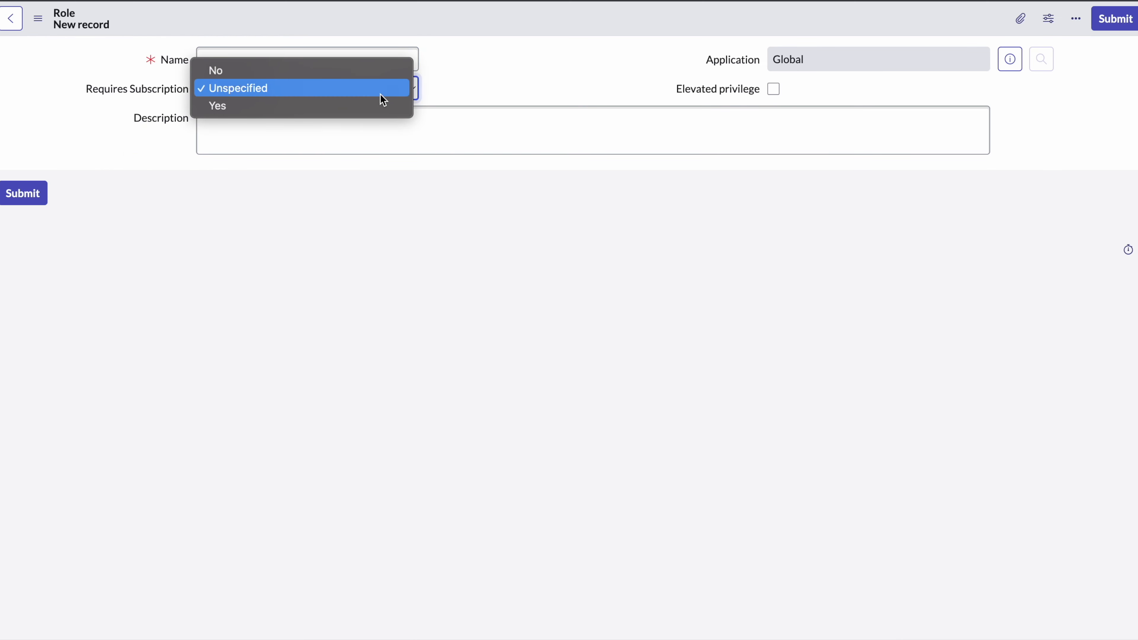
left_click(383, 99)
Enter the role name 'Access alimentation asset table', correcting the typos.
left_click(326, 60)
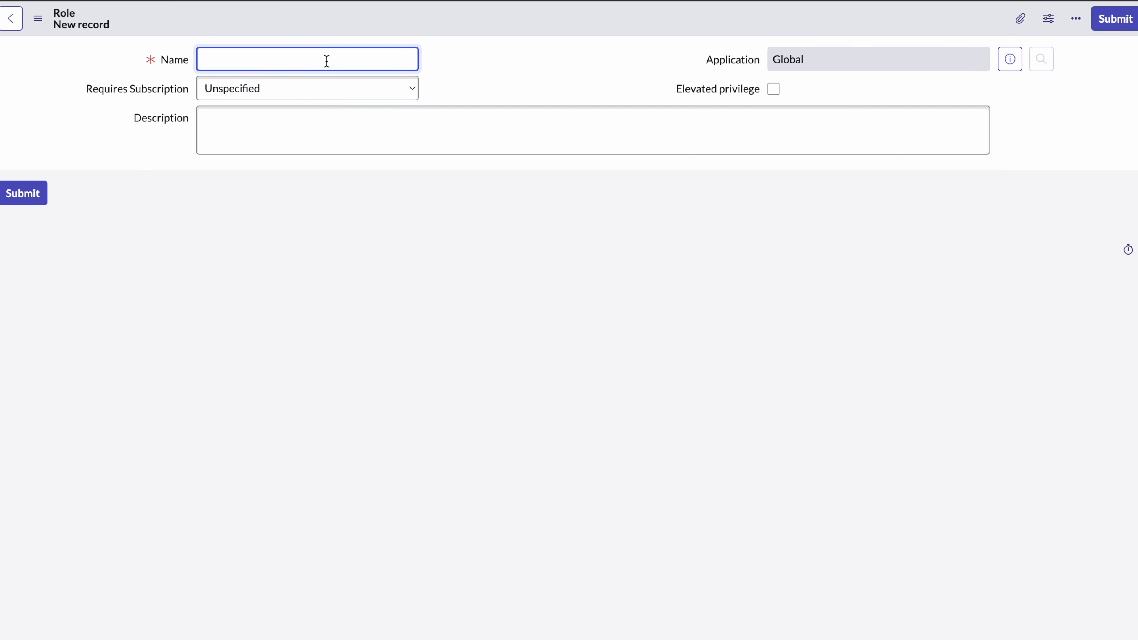
type("Access")
type(" impo")
type("rt")
type(" set")
key("BackSpace")
key("BackSpace")
key("BackSpace")
key("BackSpace")
key("BackSpace")
key("BackSpace")
key("BackSpace")
key("BackSpace")
key("BackSpace")
type("alimùent")
key("BackSpace")
key("BackSpace")
key("BackSpace")
type("enta")
type("ion")
key("BackSpace")
type("tion asset ")
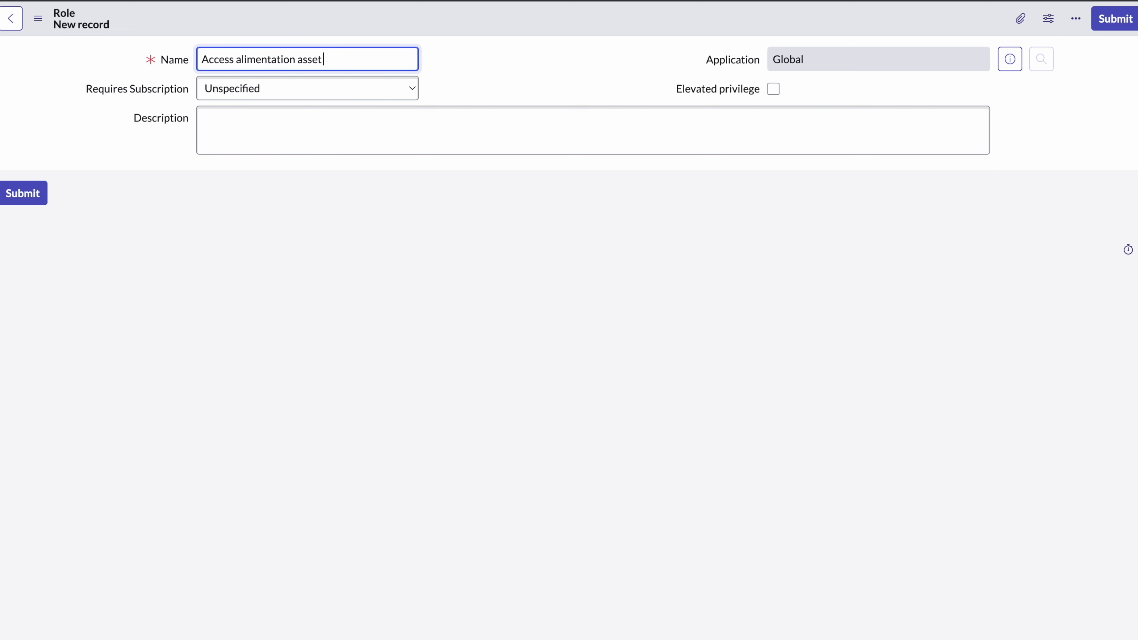
type("trable")
left_click(343, 59)
key("BackSpace")
Trim the name to 'Alimentation asset table role' and save the role.
left_click_drag(204, 59, 326, 62)
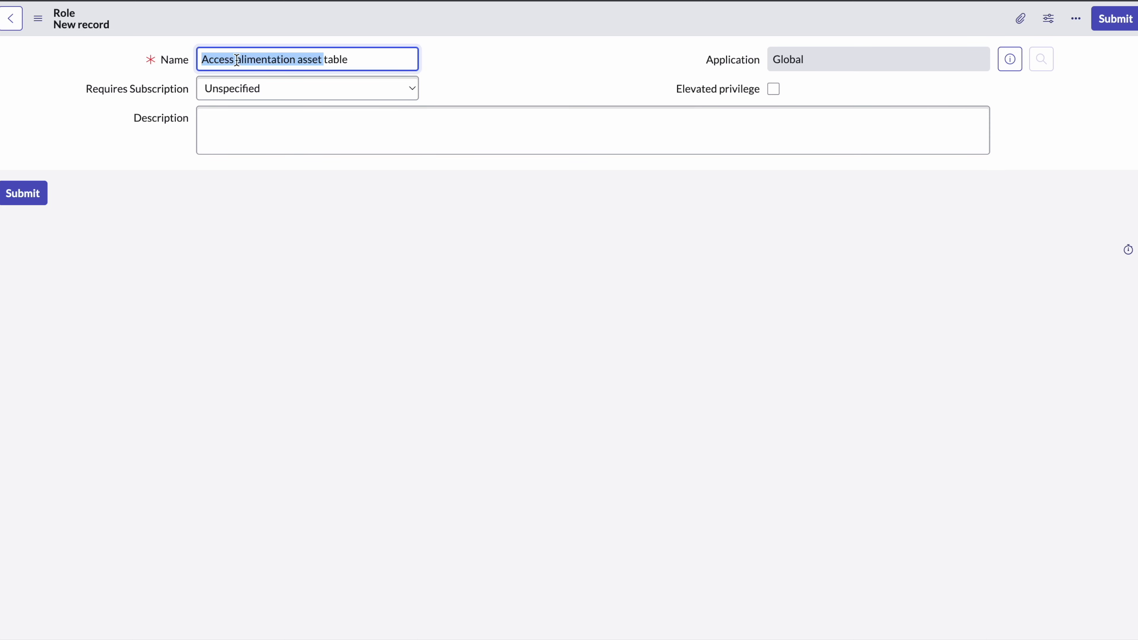
left_click(236, 60)
key("BackSpace")
key("BackSpace")
key("BackSpace")
key("BackSpace")
key("BackSpace")
key("BackSpace")
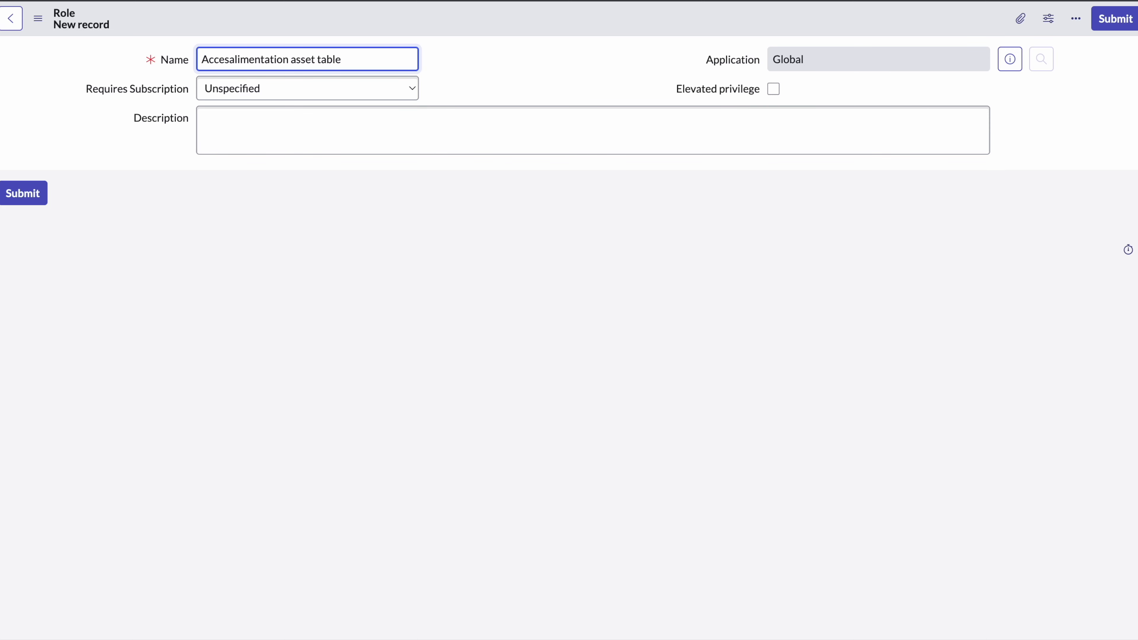
key("BackSpace")
left_click(323, 59)
type("role")
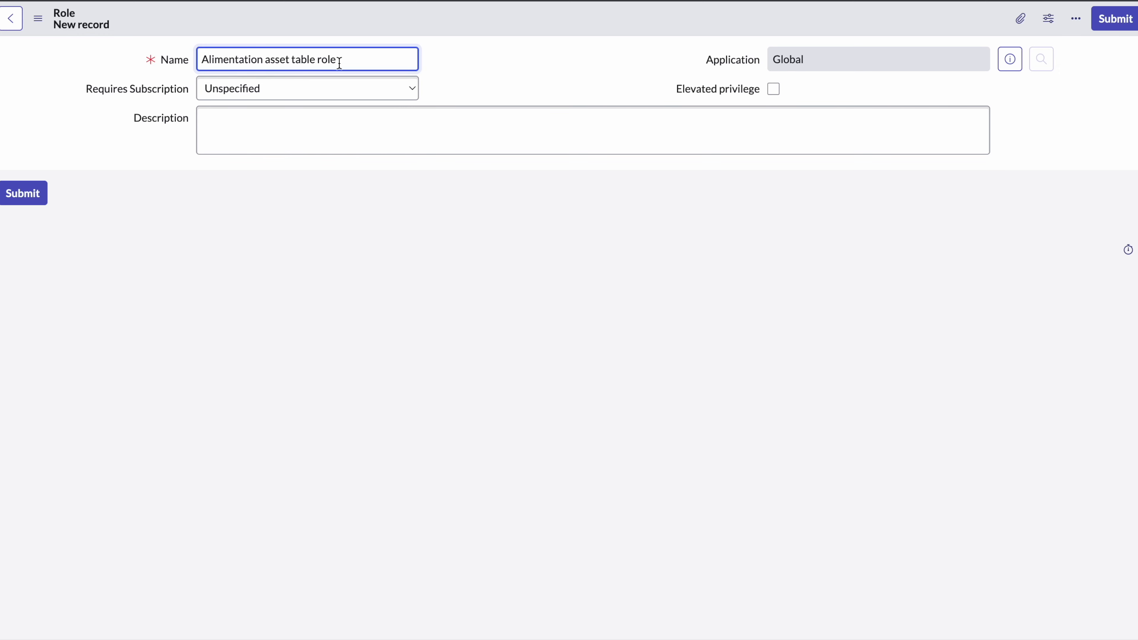
right_click(559, 25)
left_click(582, 35)
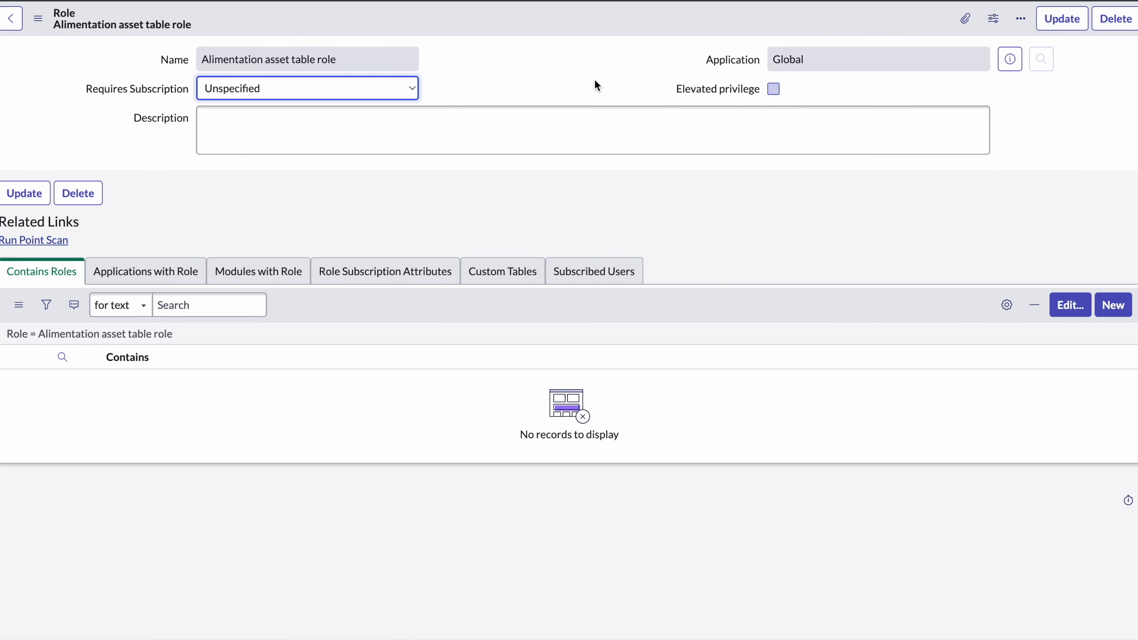
Update the role and open System Definition > Tables using the 'tables' navigator filter.
left_click(1065, 24)
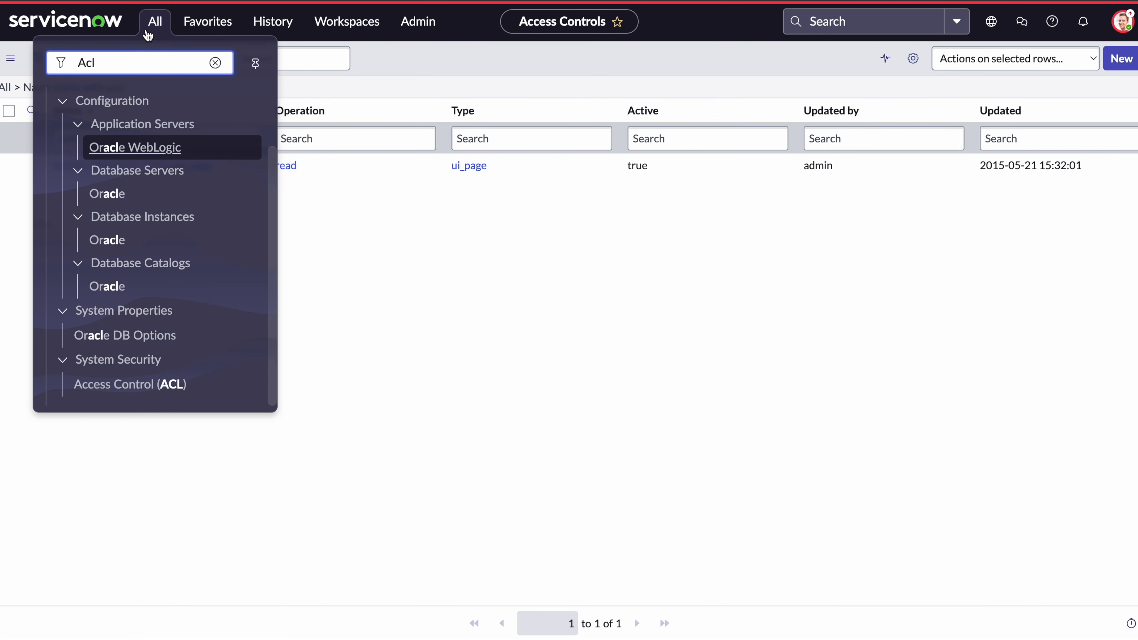
key("ctrl+a")
type("ta")
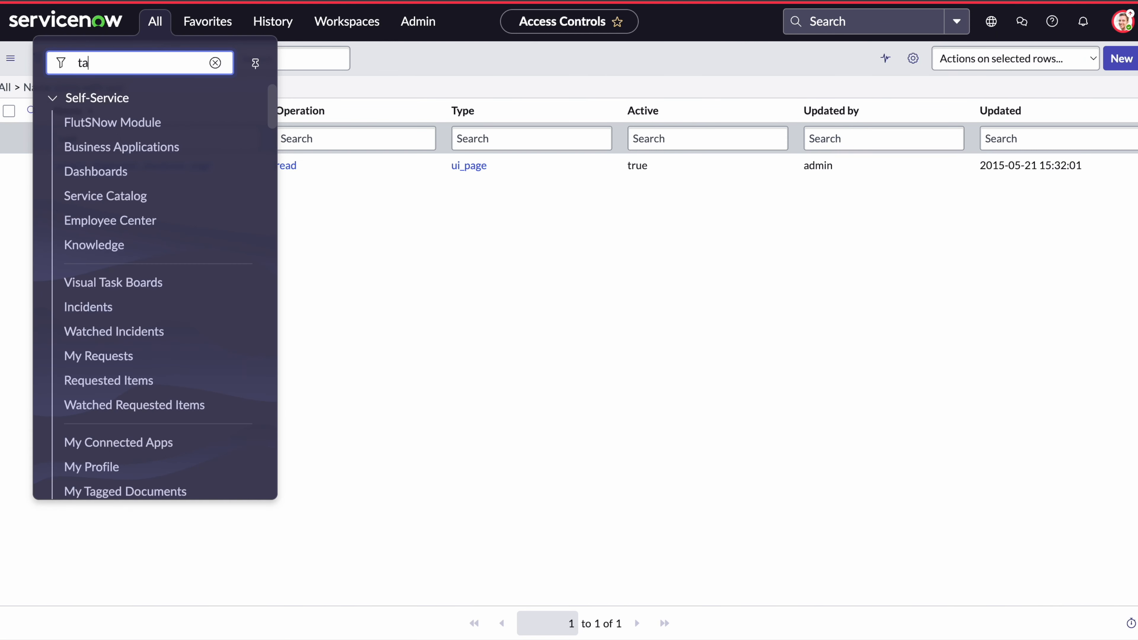
type("bles")
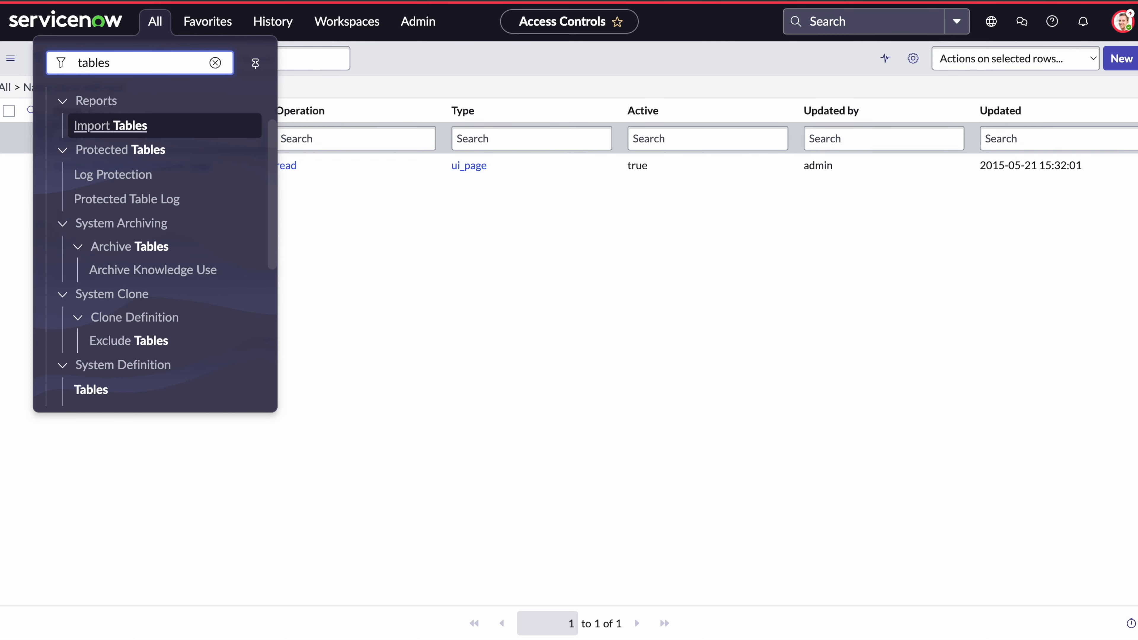
key("BackSpace")
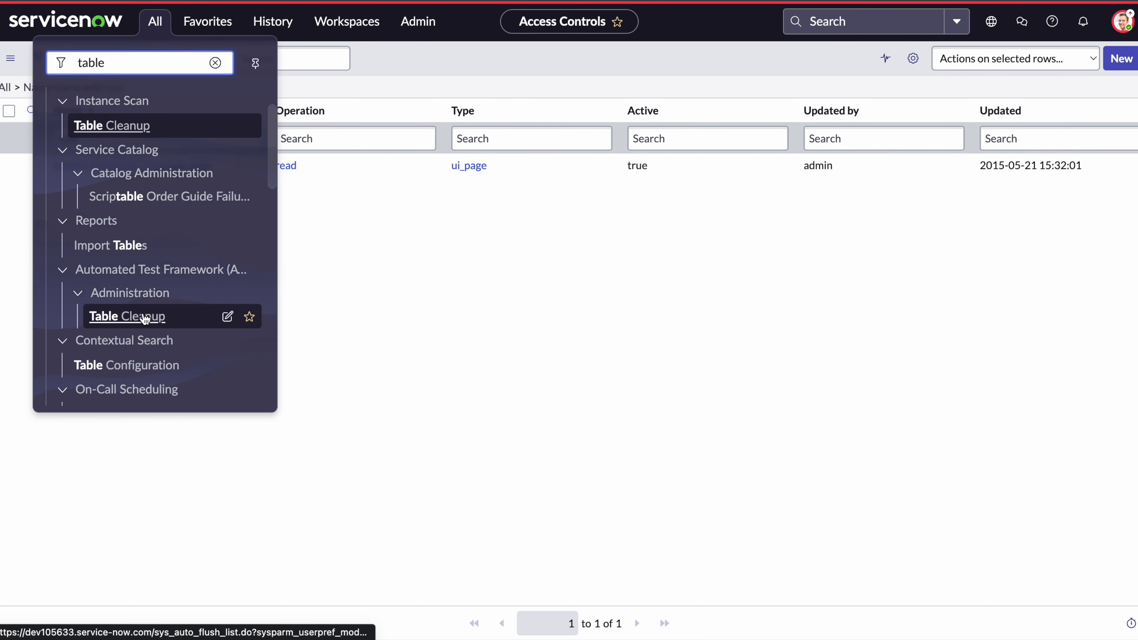
type("s")
scroll(121, 381, "down", 3)
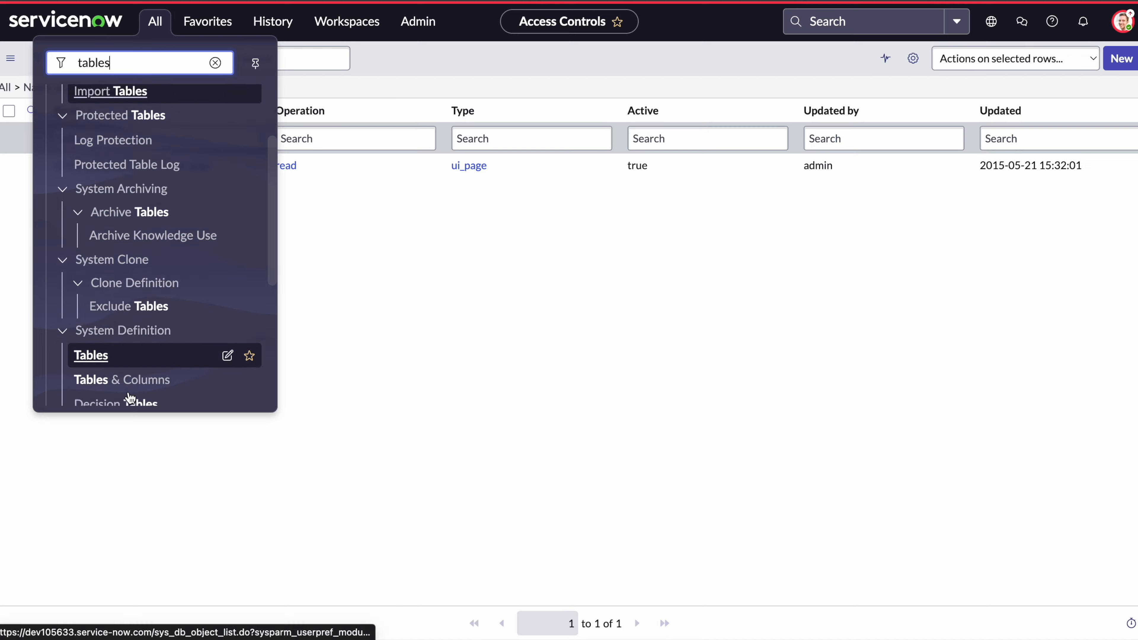
left_click(92, 344)
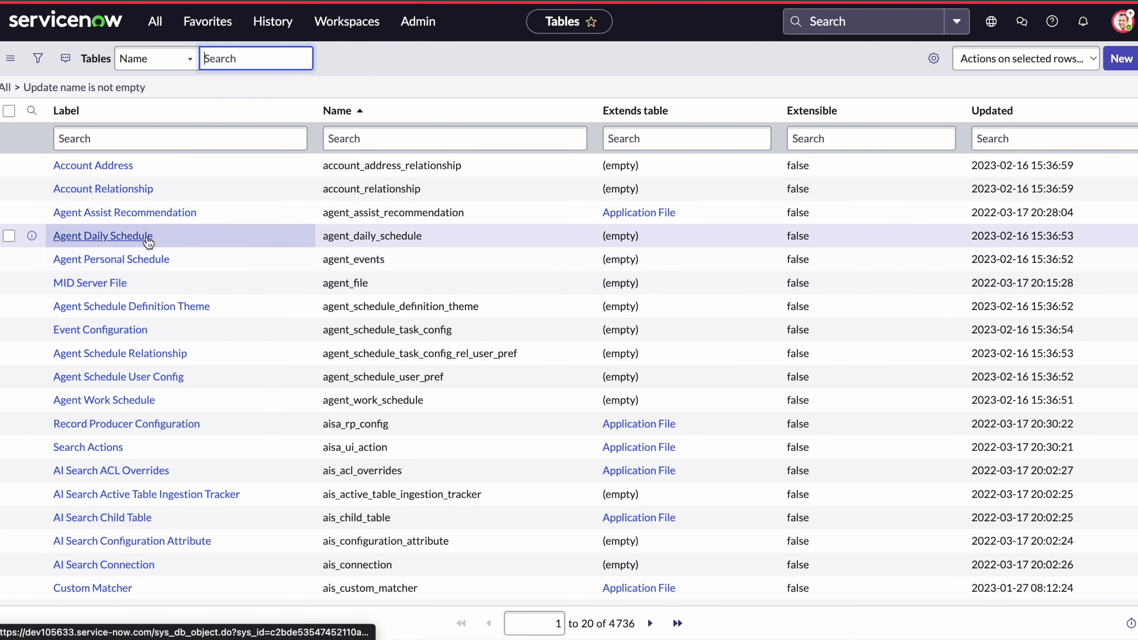
Filter tables by label 'Alim' and open Alimentation asset to its empty Access Controls list.
left_click(131, 142)
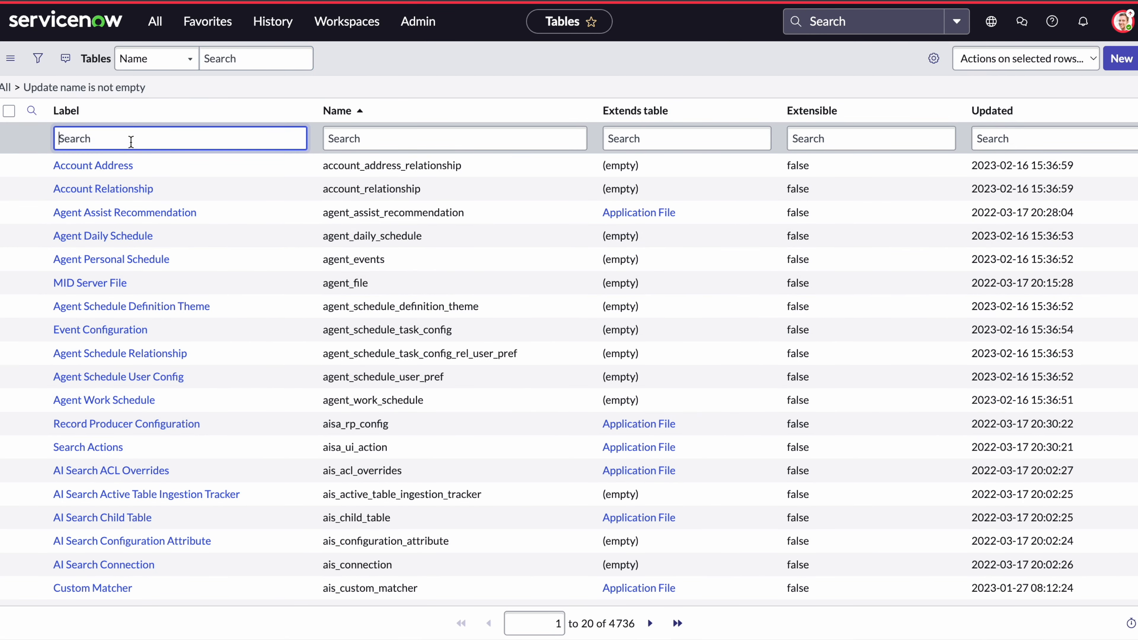
type("Alim")
key("Return")
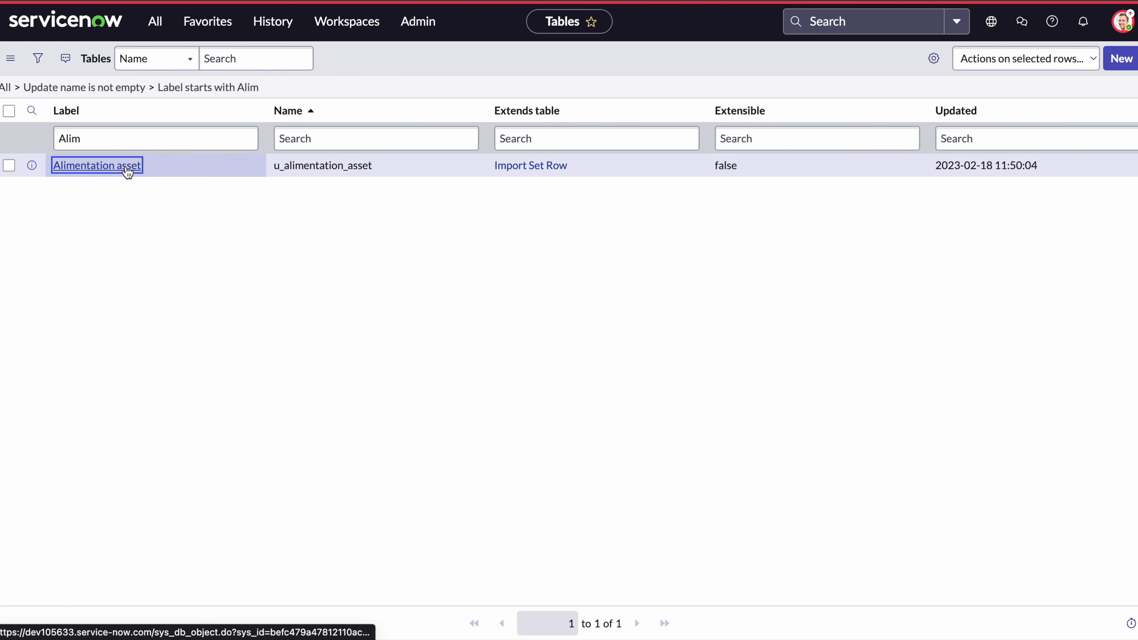
left_click(128, 167)
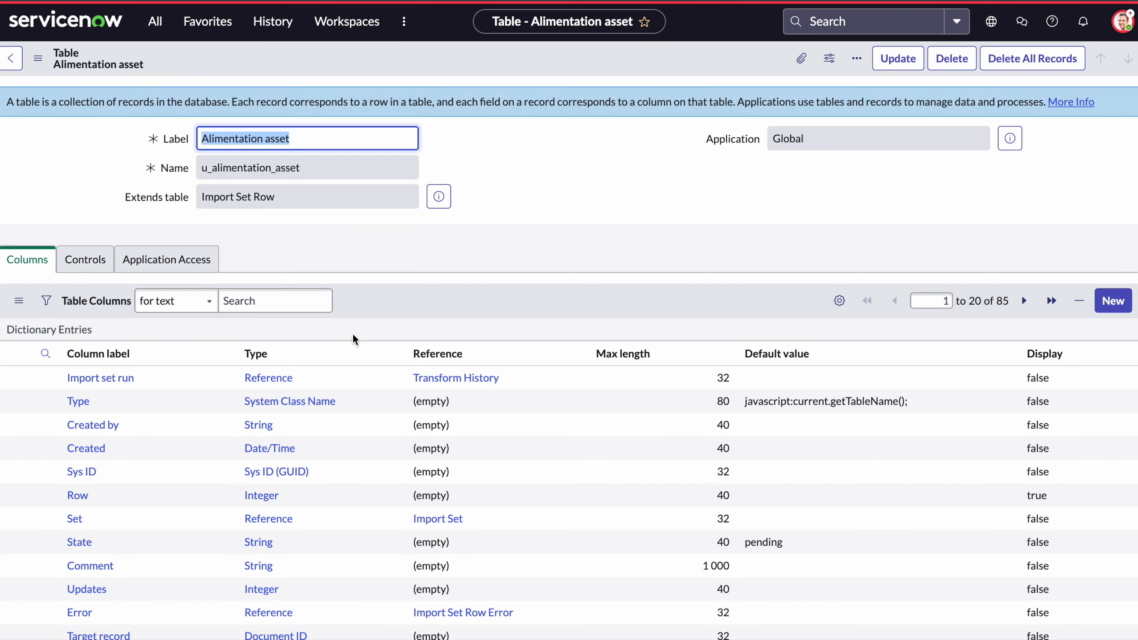
scroll(352, 339, "down", 2)
scroll(383, 348, "down", 10)
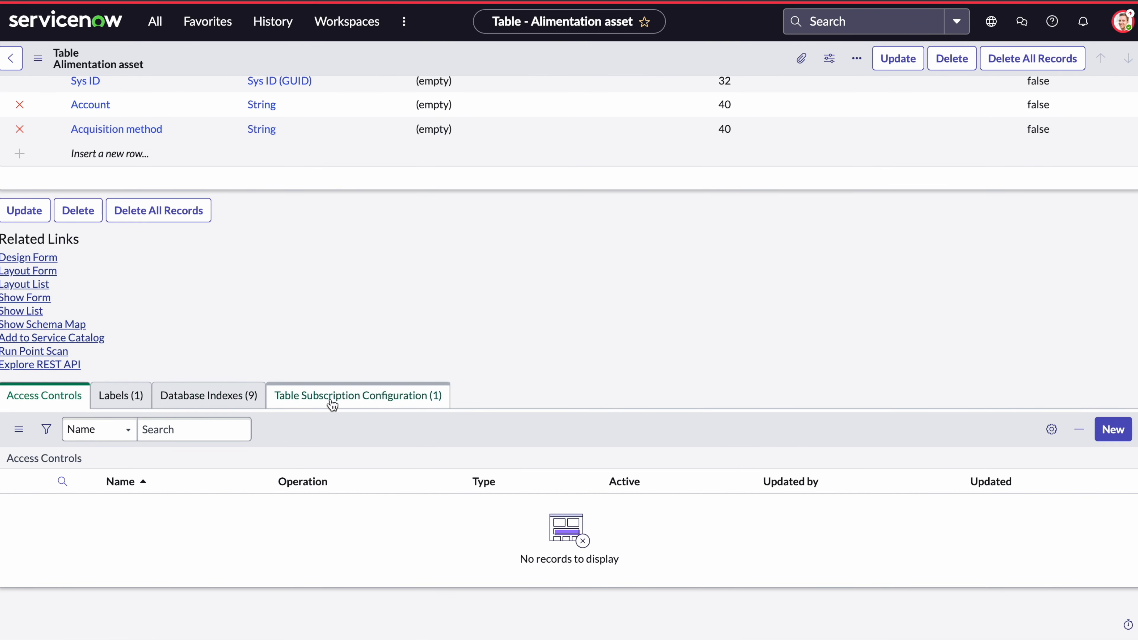
Create a new access control on the table requiring the Alimentation asset table role.
left_click(1122, 439)
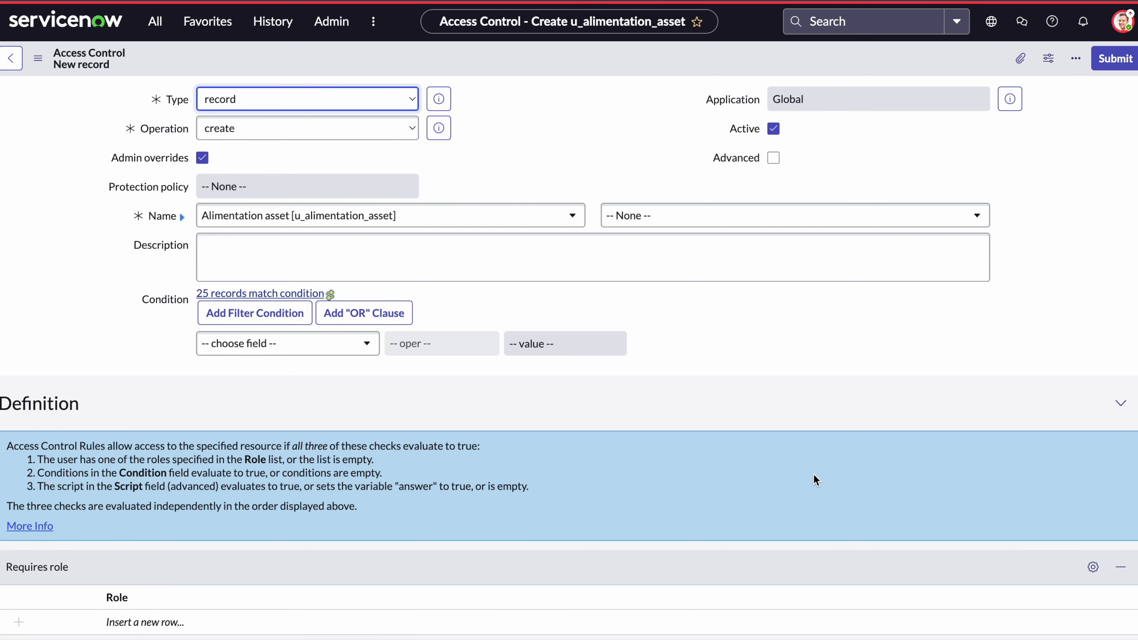
scroll(800, 483, "down", 3)
scroll(800, 483, "up", 3)
scroll(799, 479, "down", 3)
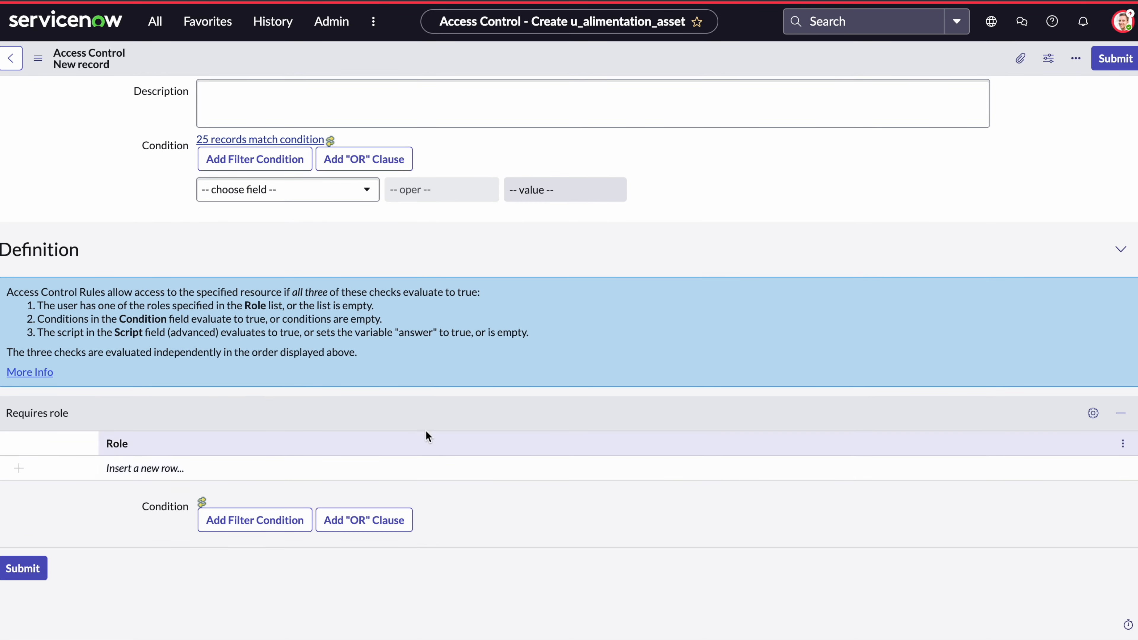
left_click(133, 468)
left_click(237, 473)
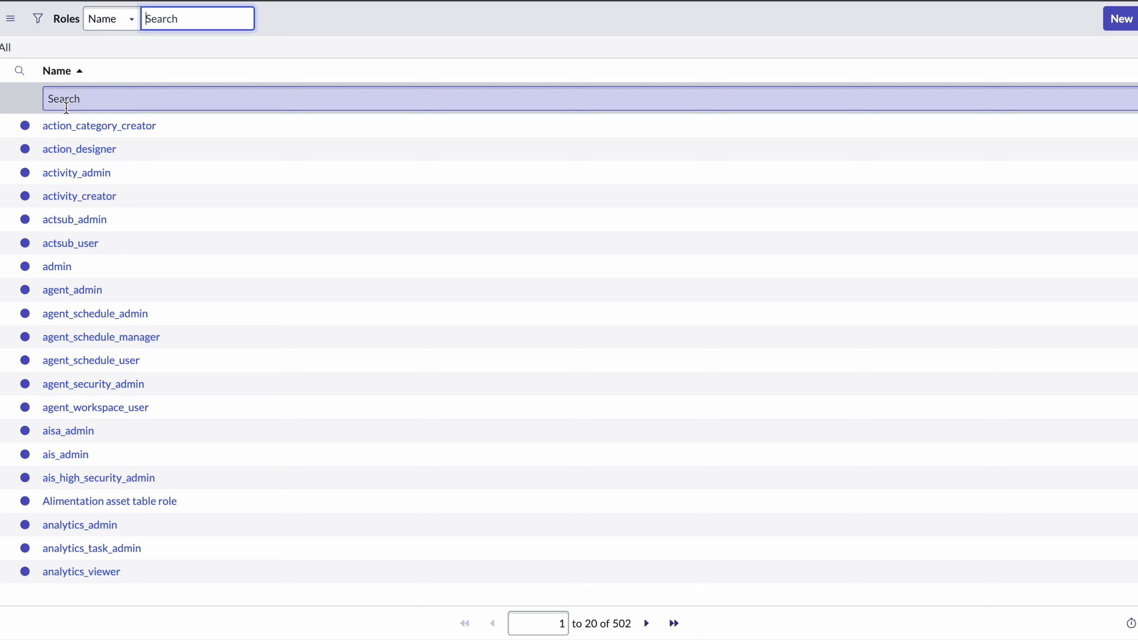
left_click(124, 501)
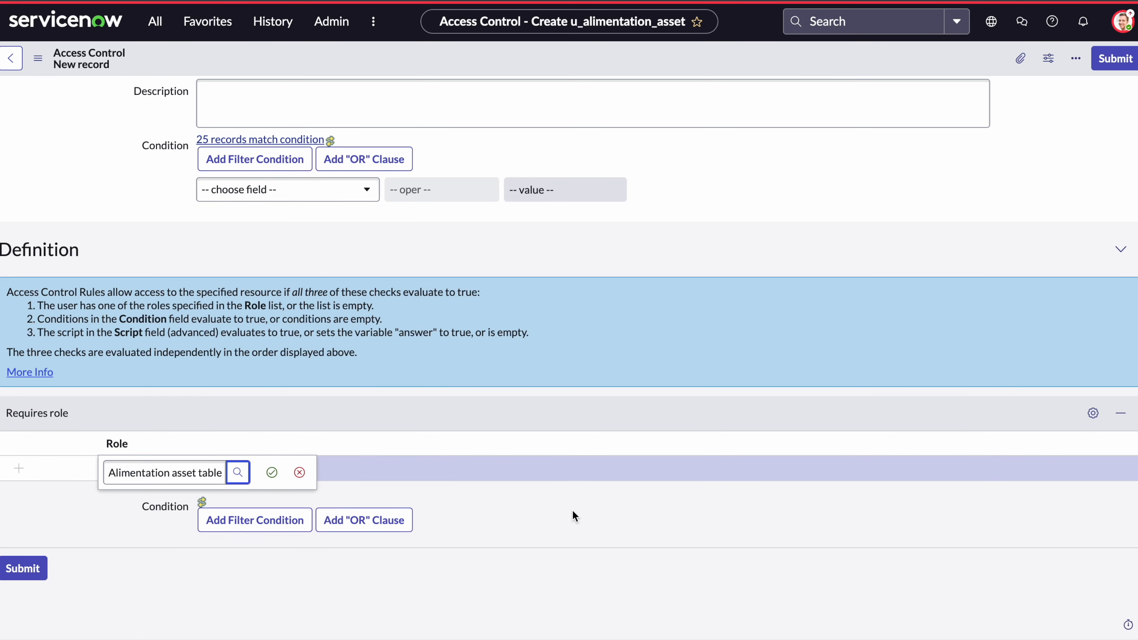
left_click(270, 474)
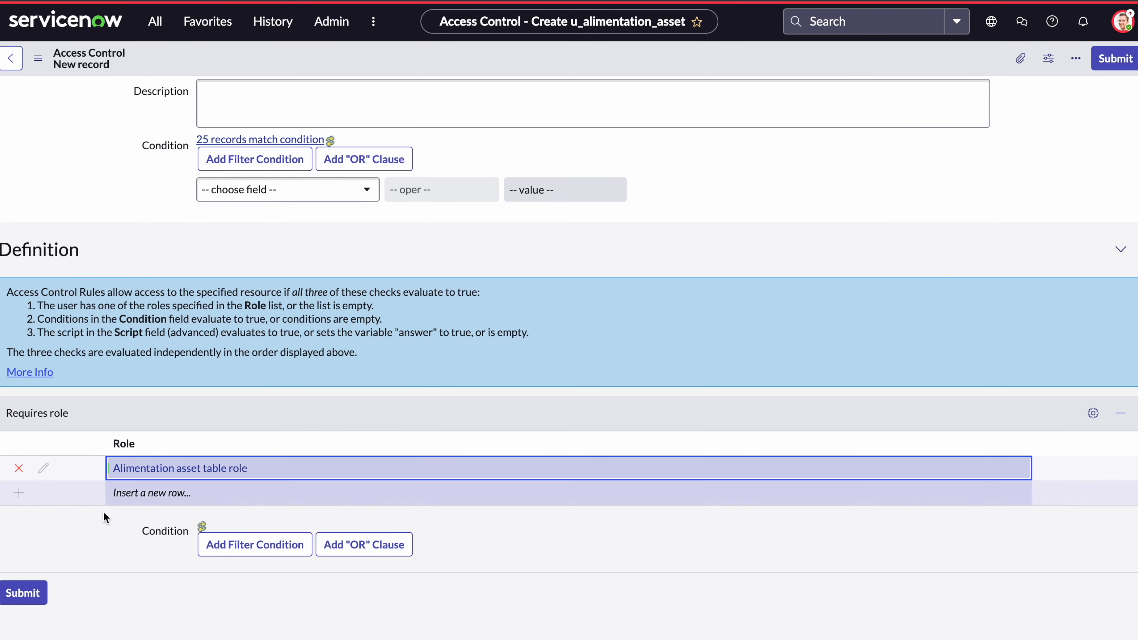
Submit the create ACL, continue past Verify Security Rules, and view the subscription configuration list.
left_click(19, 598)
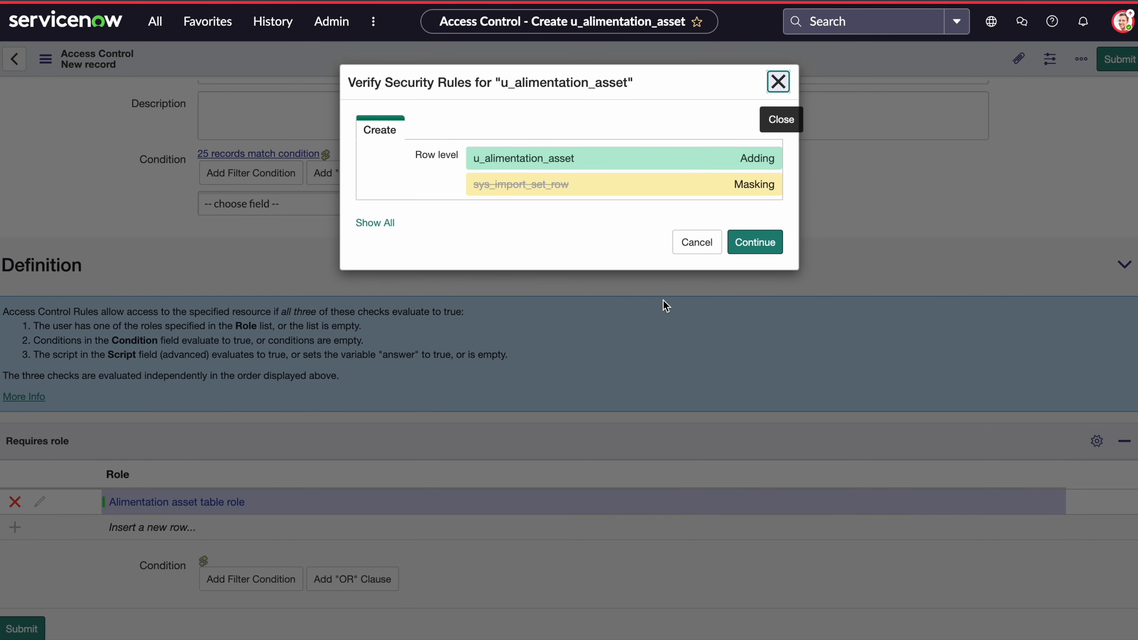
left_click(765, 255)
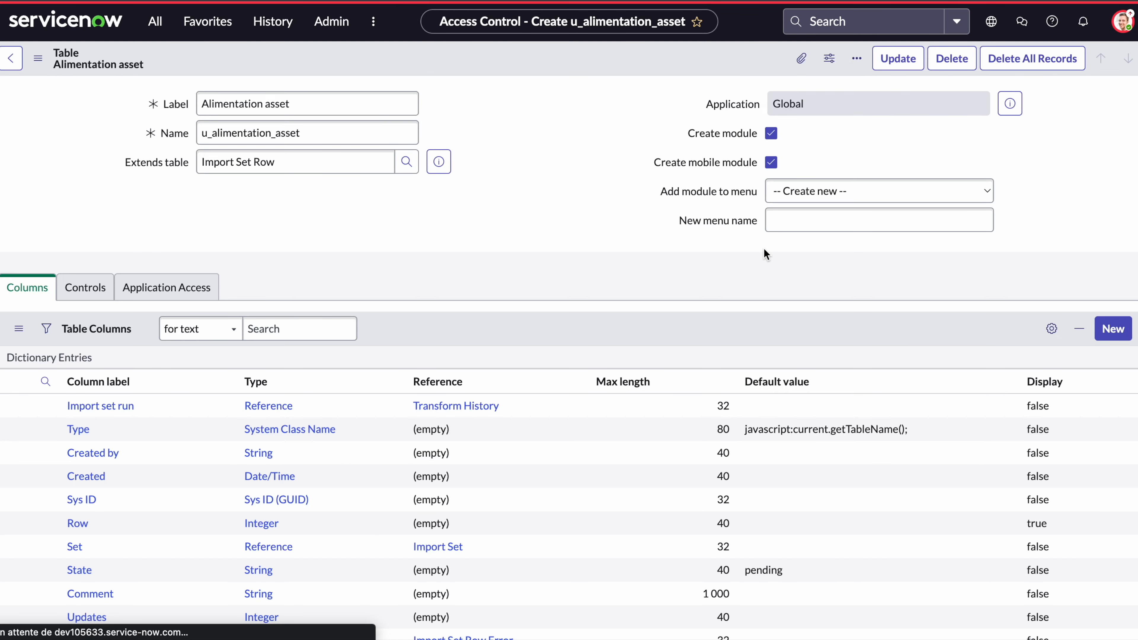
scroll(550, 267, "down", 4)
scroll(551, 269, "down", 10)
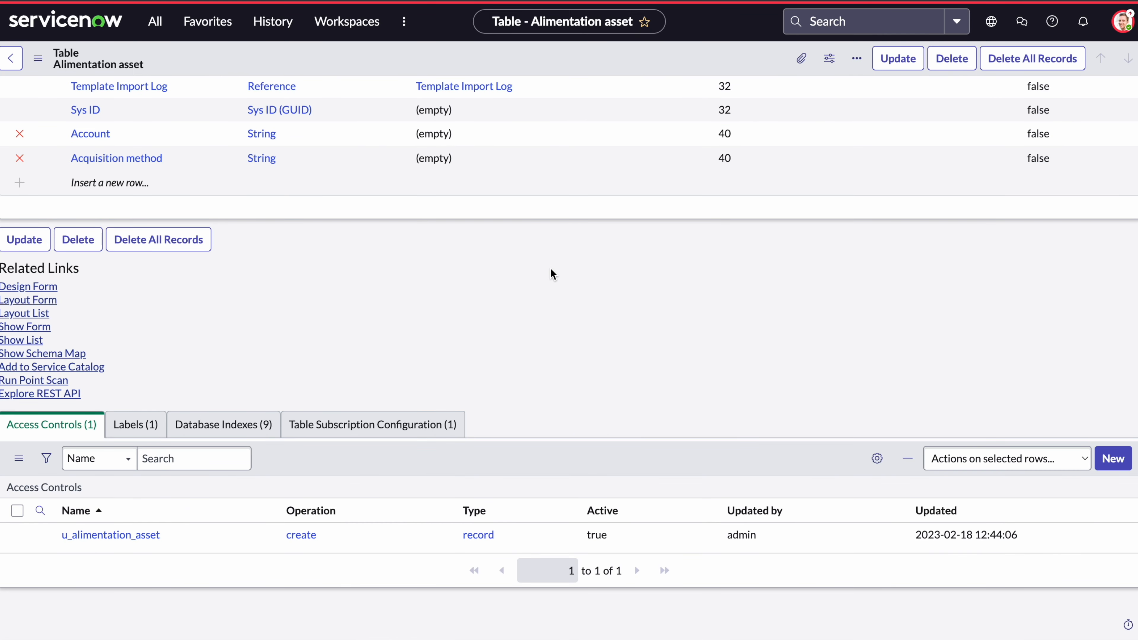
left_click(417, 424)
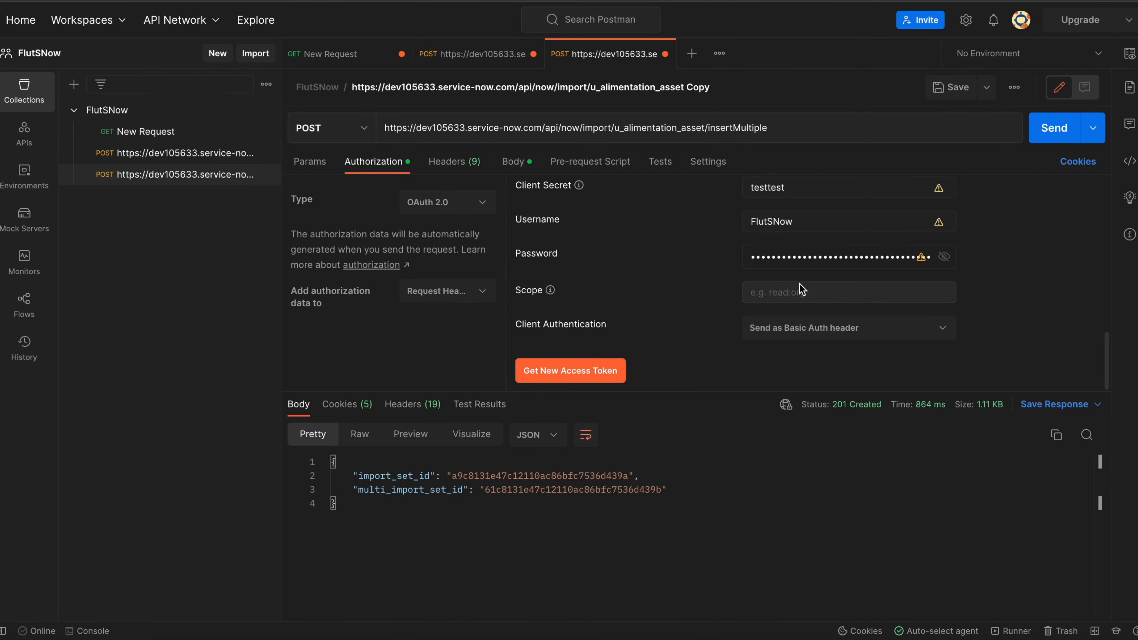
Resend the insertMultiple import and refresh the Hardware list to show Asset tags 7 and 8.
left_click(1052, 131)
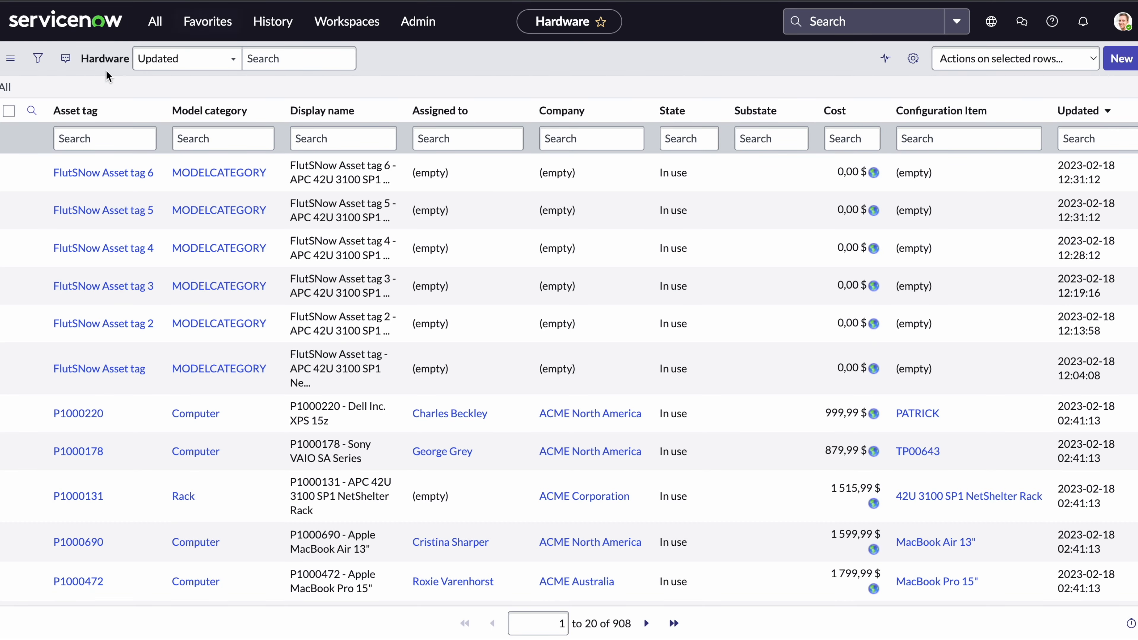
left_click(4, 87)
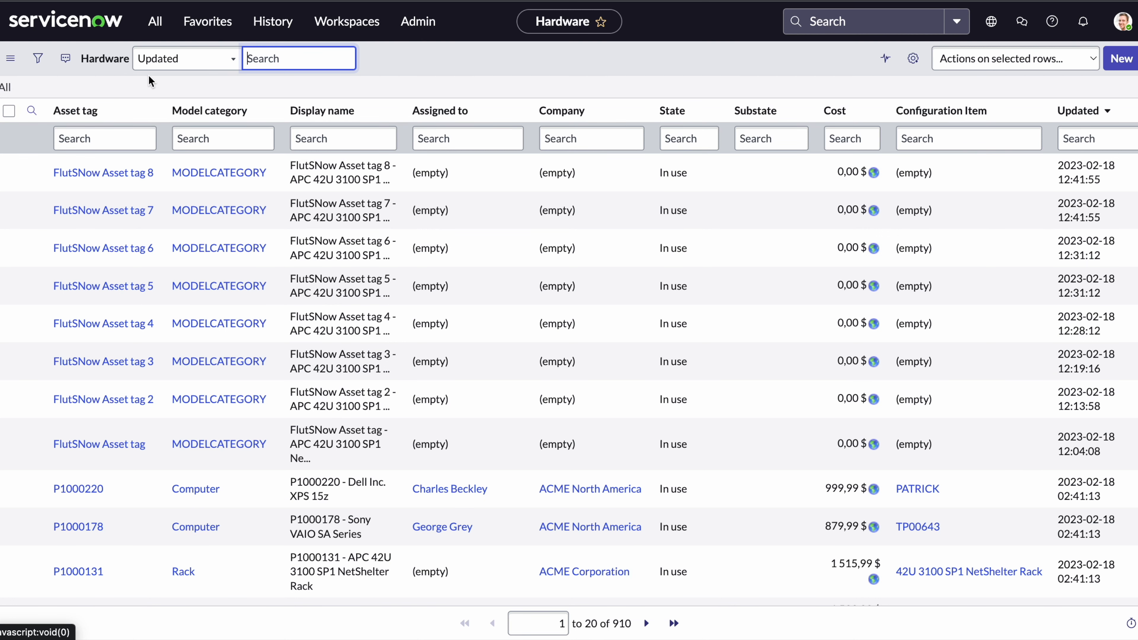
left_click(189, 91)
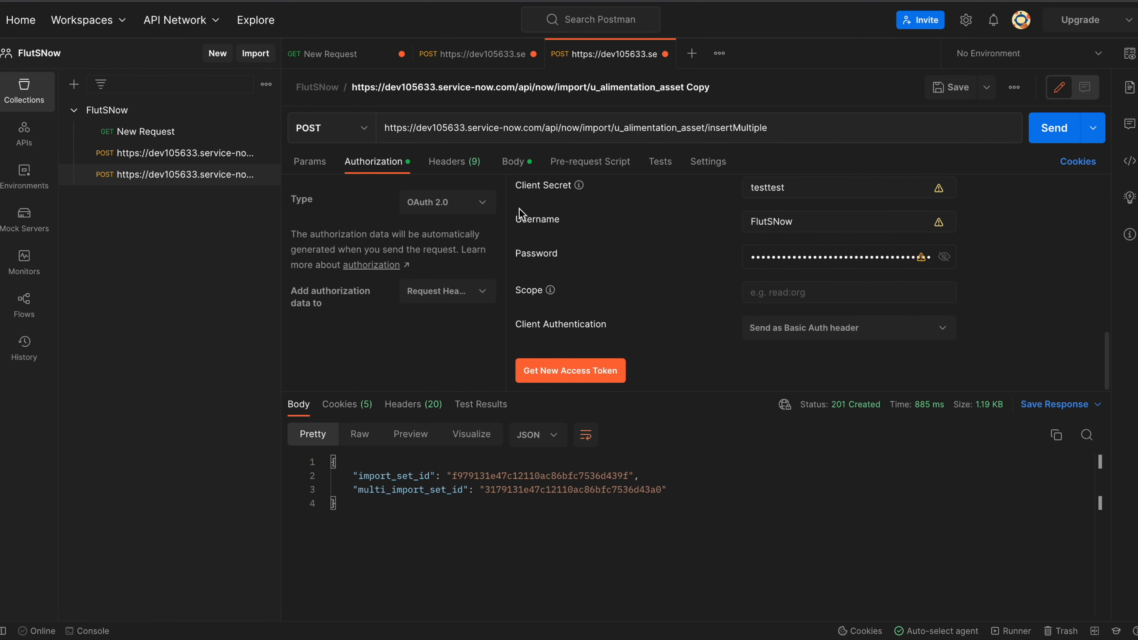
Resend the first saved single-record Asset tag 3 import, returning 201 Created with status ignored.
scroll(618, 249, "up", 10)
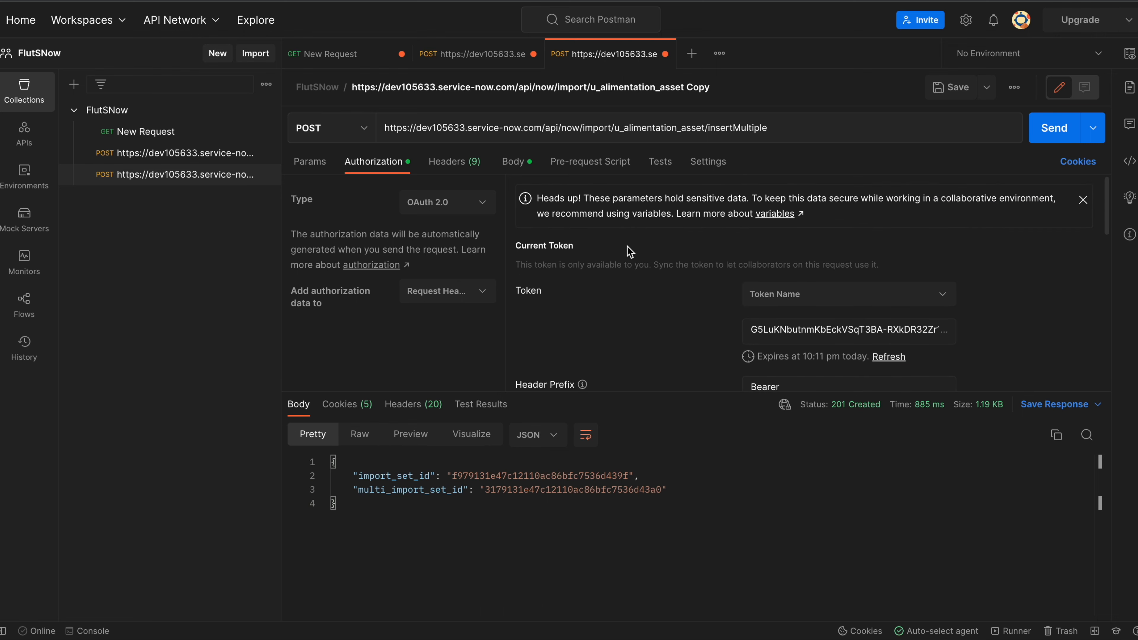
scroll(627, 251, "down", 10)
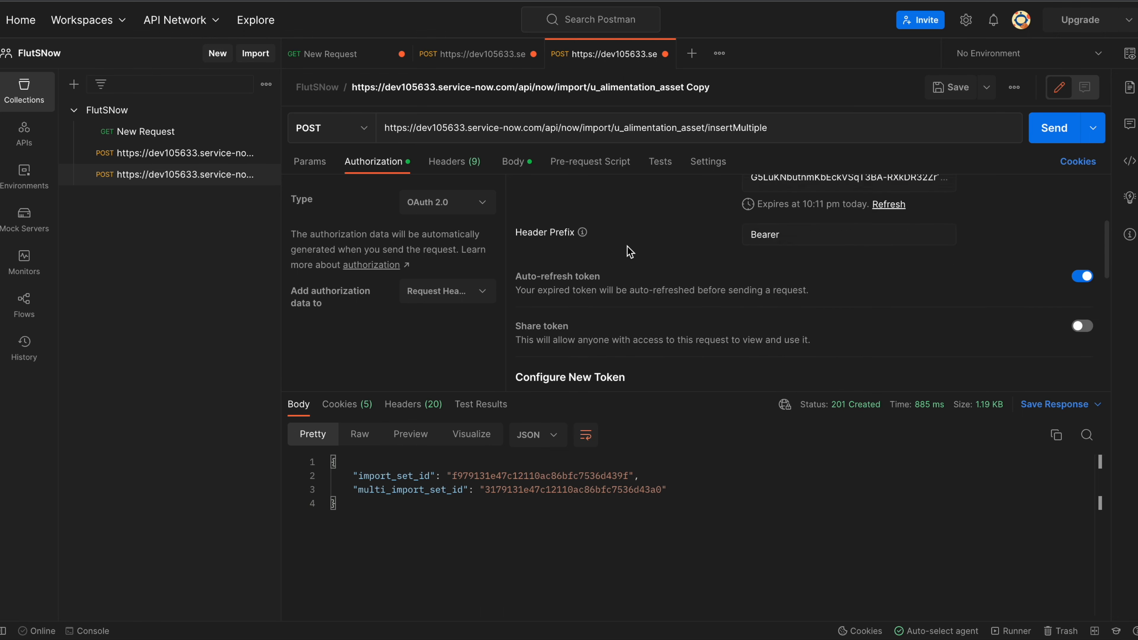
scroll(629, 252, "up", 10)
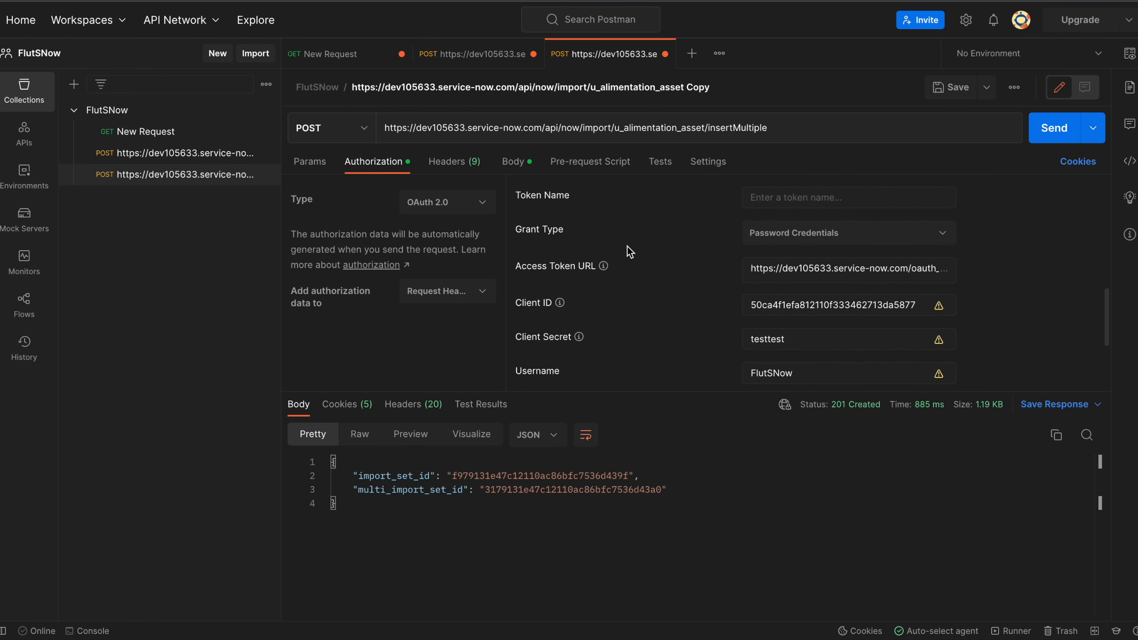
scroll(629, 252, "up", 3)
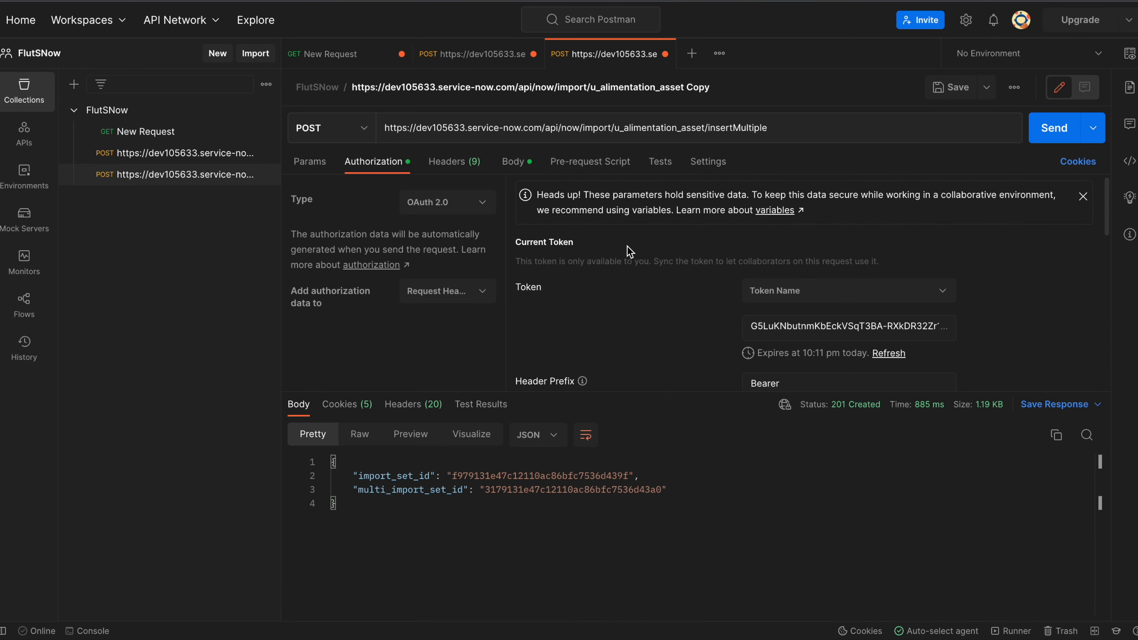
left_click(209, 153)
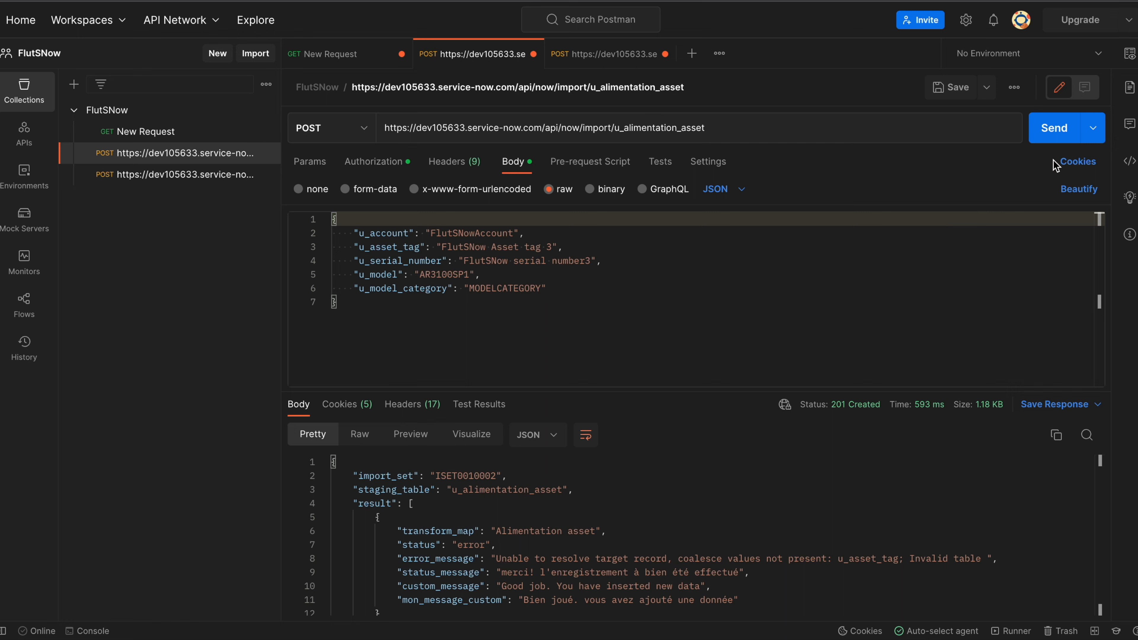
left_click(1055, 133)
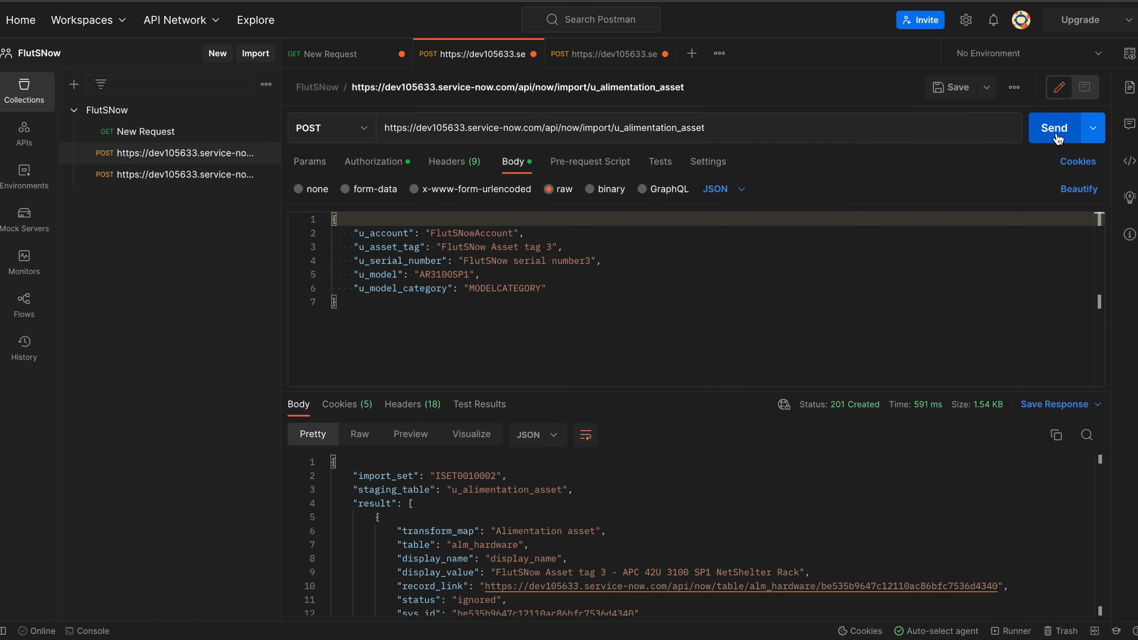
scroll(641, 526, "down", 3)
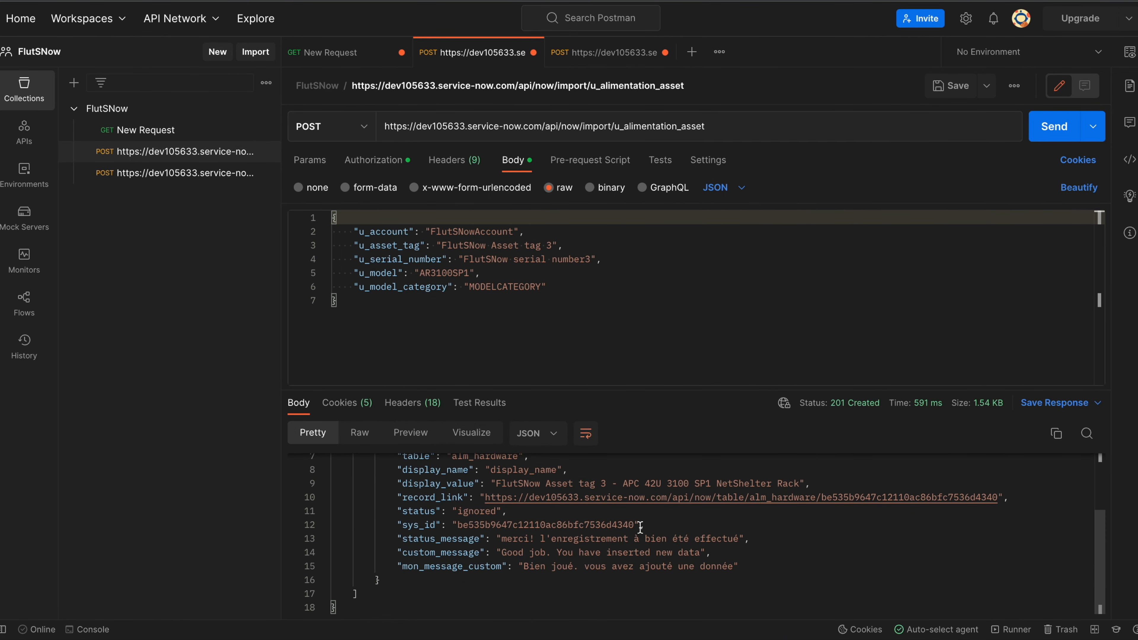
scroll(640, 527, "up", 2)
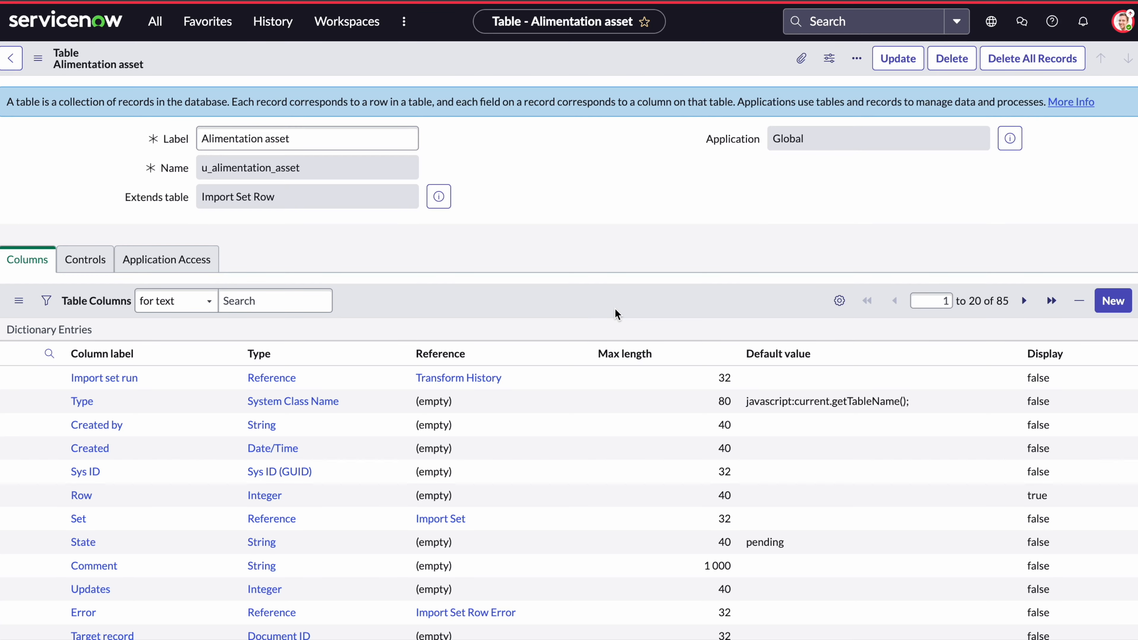
Open the OAuth integration user's record from the Users list.
left_click(156, 22)
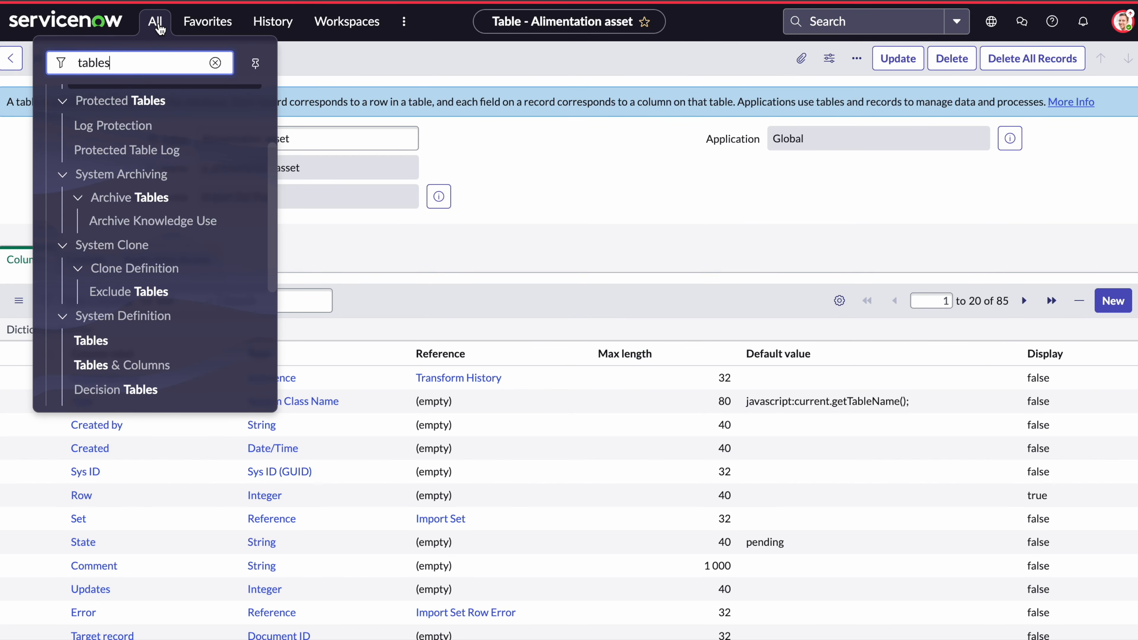
type("users")
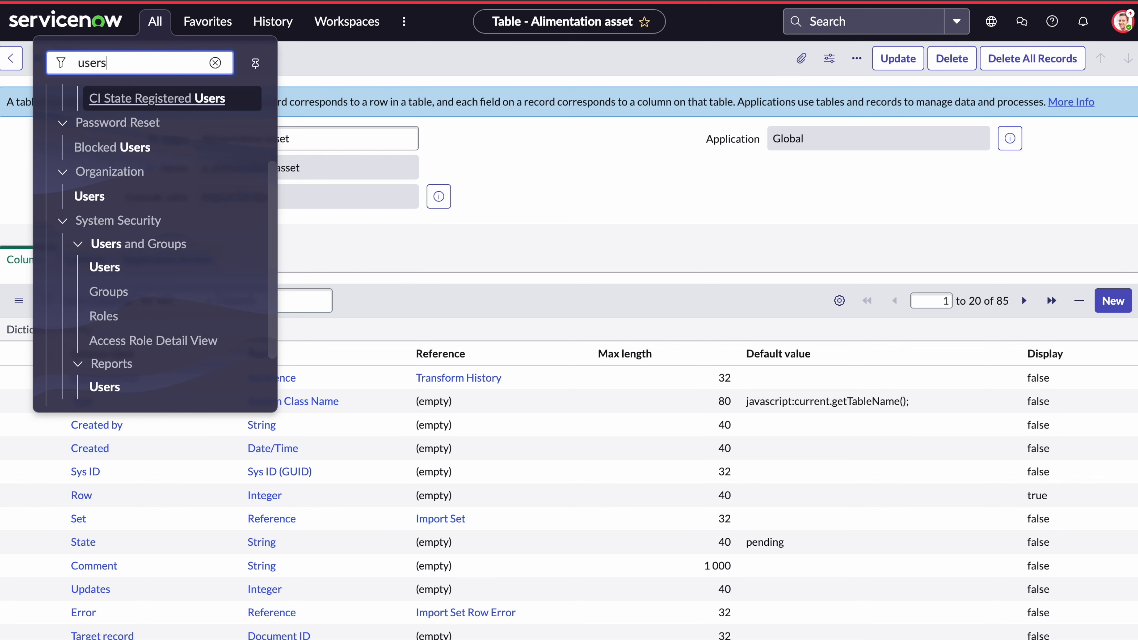
scroll(156, 380, "down", 2)
left_click(153, 382)
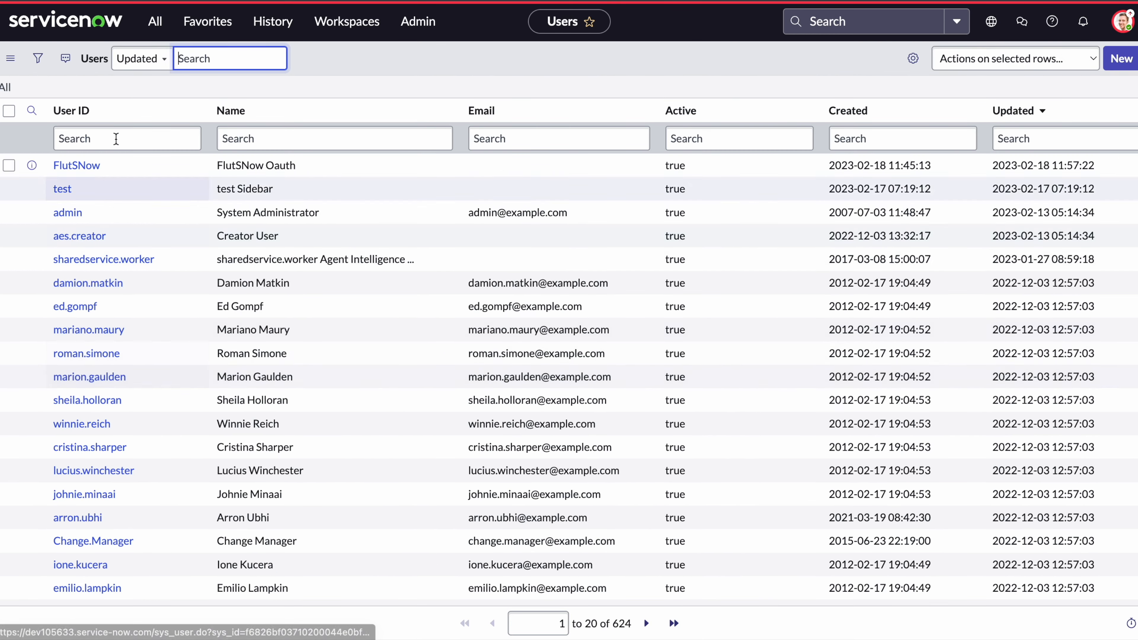
left_click(79, 166)
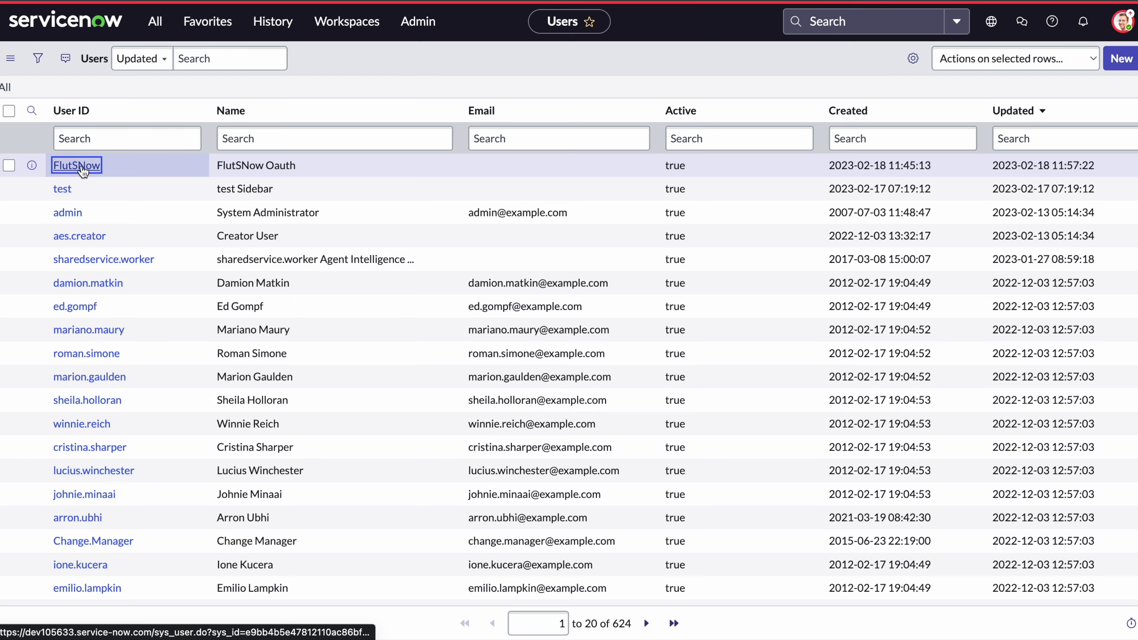
Remove the Alimentation asset table role from the user's roles and update the record.
scroll(559, 336, "down", 3)
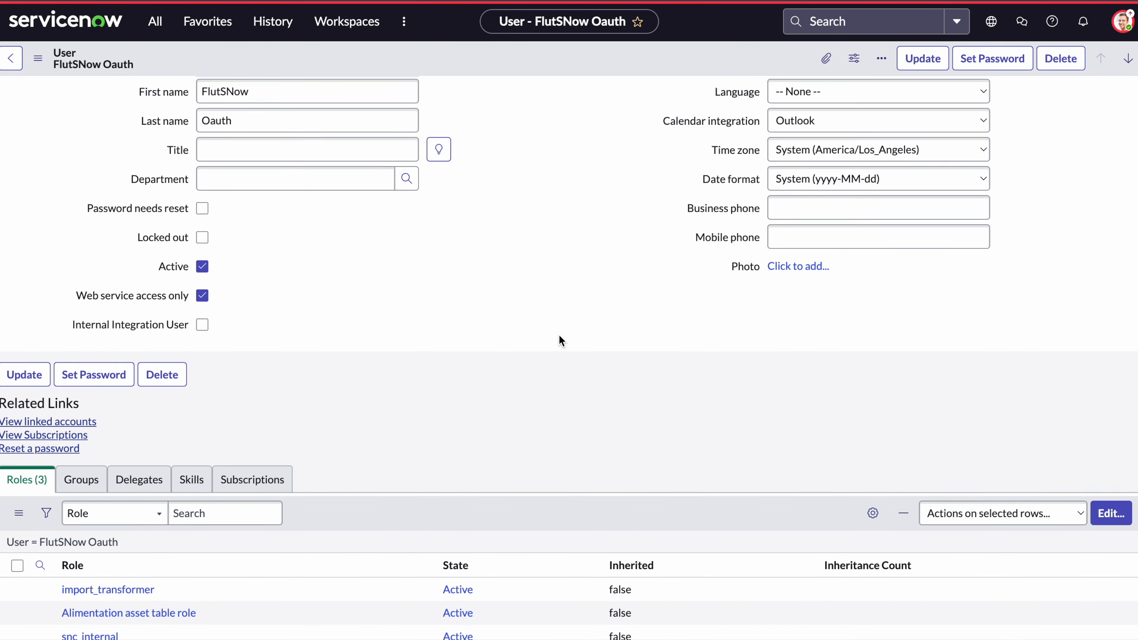
left_click(1111, 411)
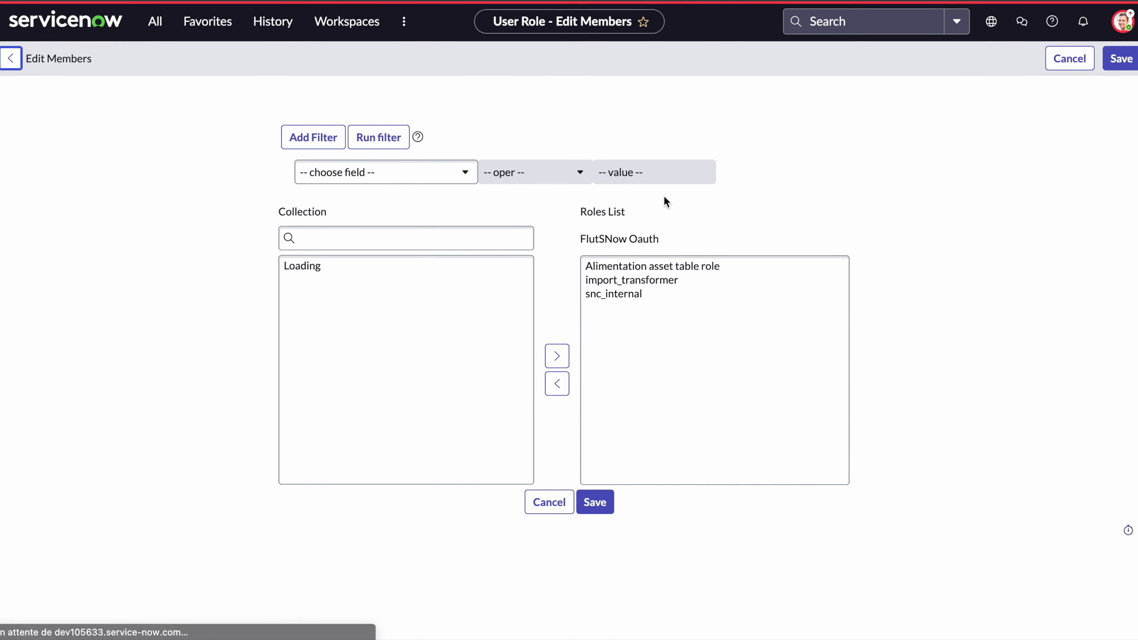
left_click(674, 272)
left_click(556, 383)
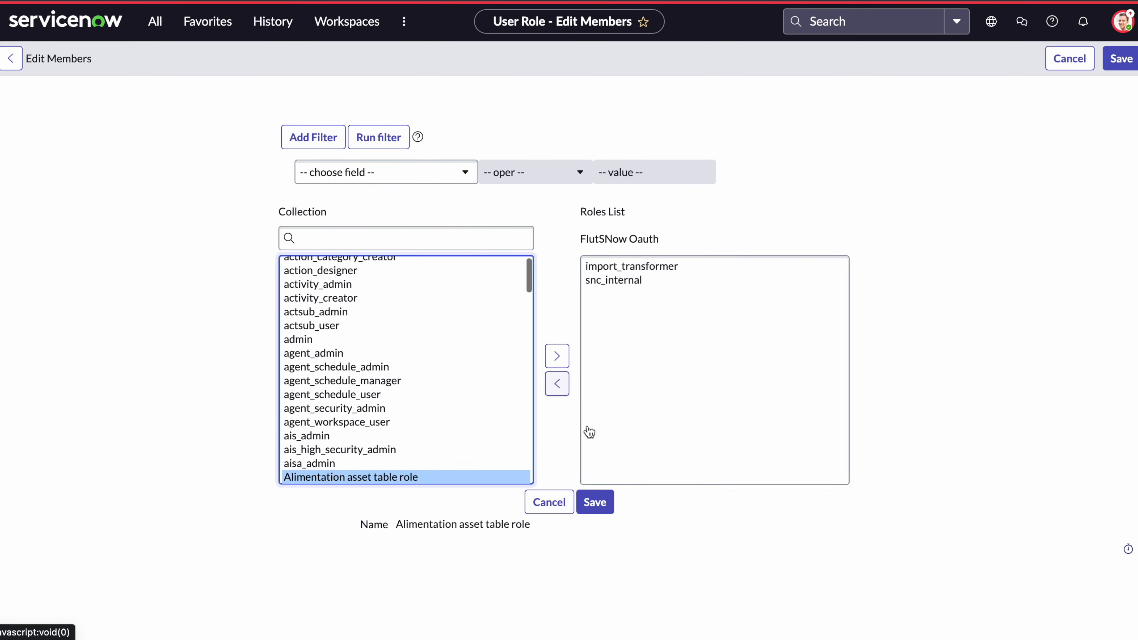
left_click(603, 500)
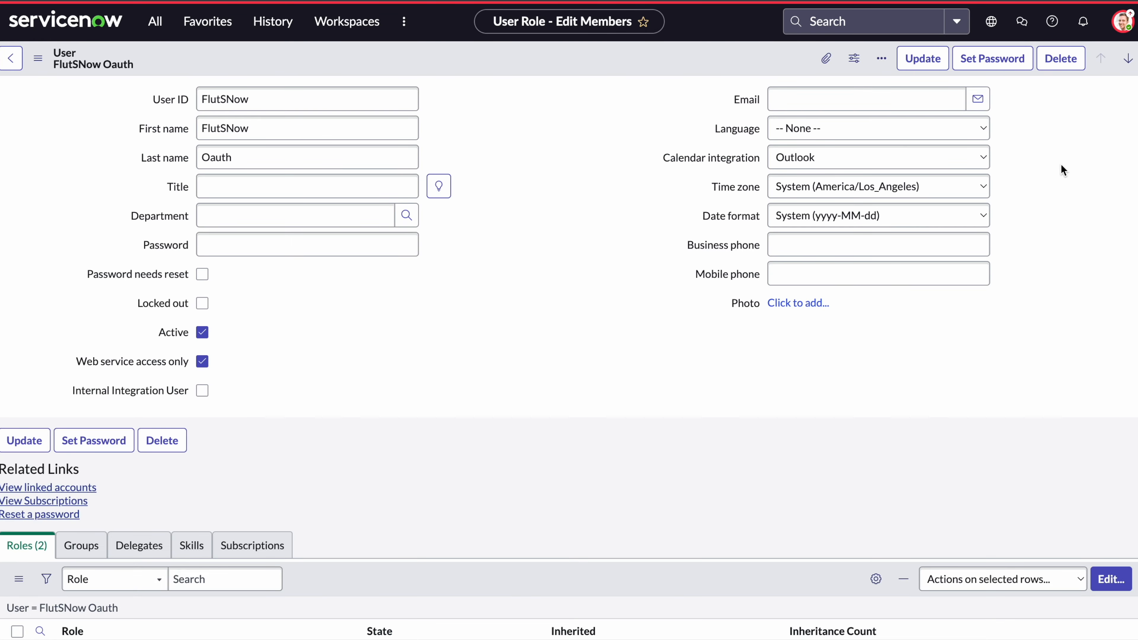
left_click(924, 66)
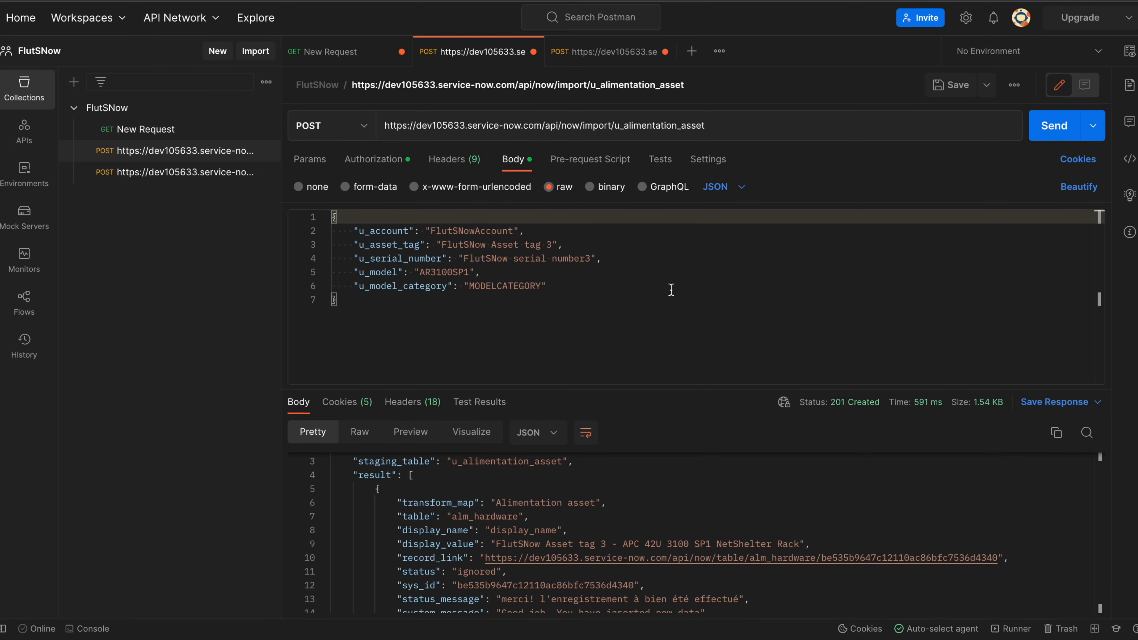
Change the asset tag to 'FlutSNow Asset tag 30' and resend, getting 403 ACL insert failure.
left_click(551, 247)
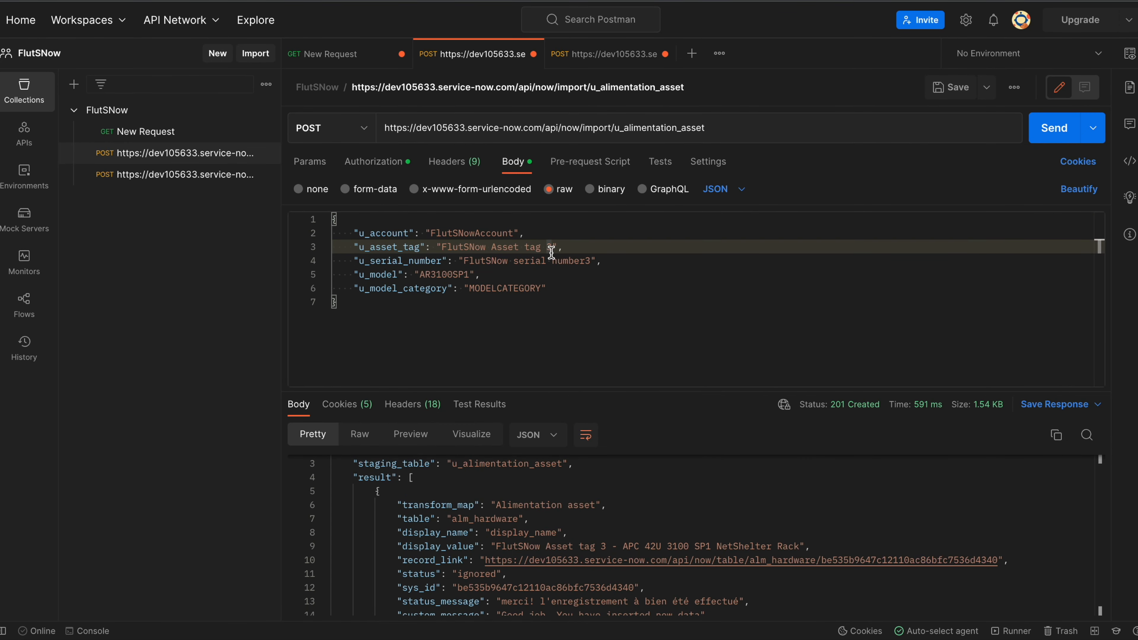
type("0")
left_click(647, 274)
left_click(1052, 136)
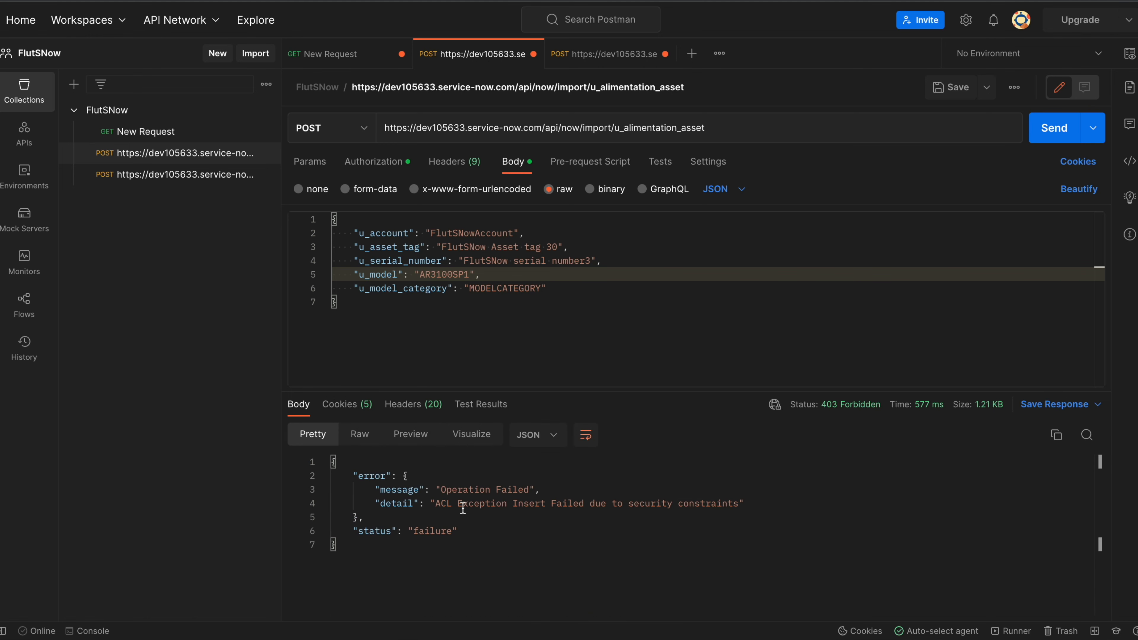
left_click(831, 491)
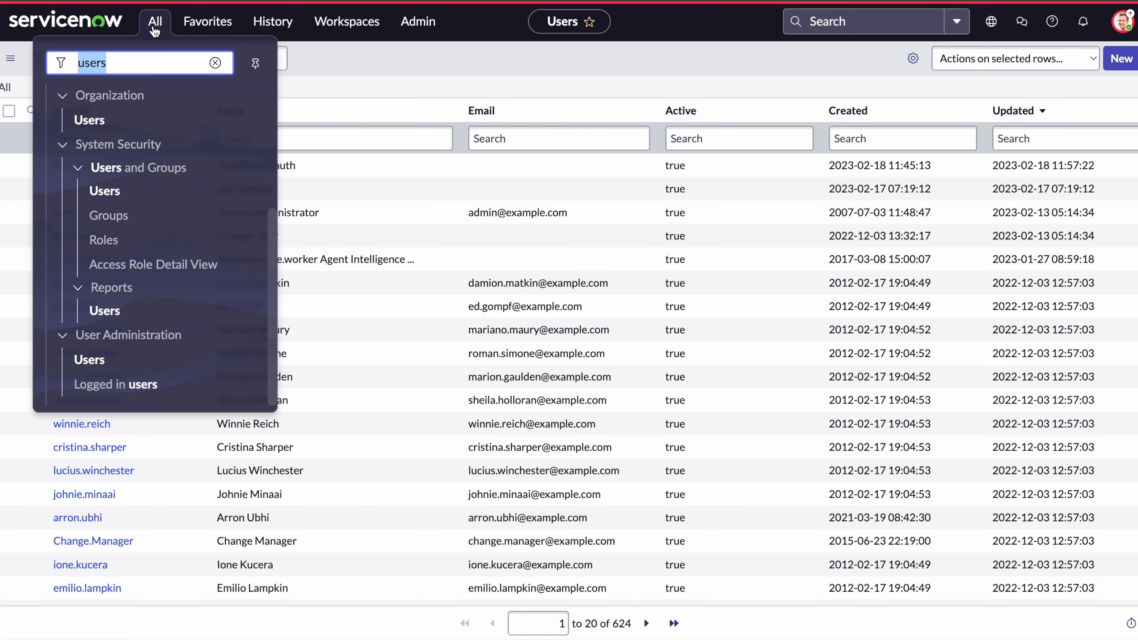
Open the Access Control (ACL) list and filter names by U_ALI to show the u_alimentation_asset create rule.
type("acl")
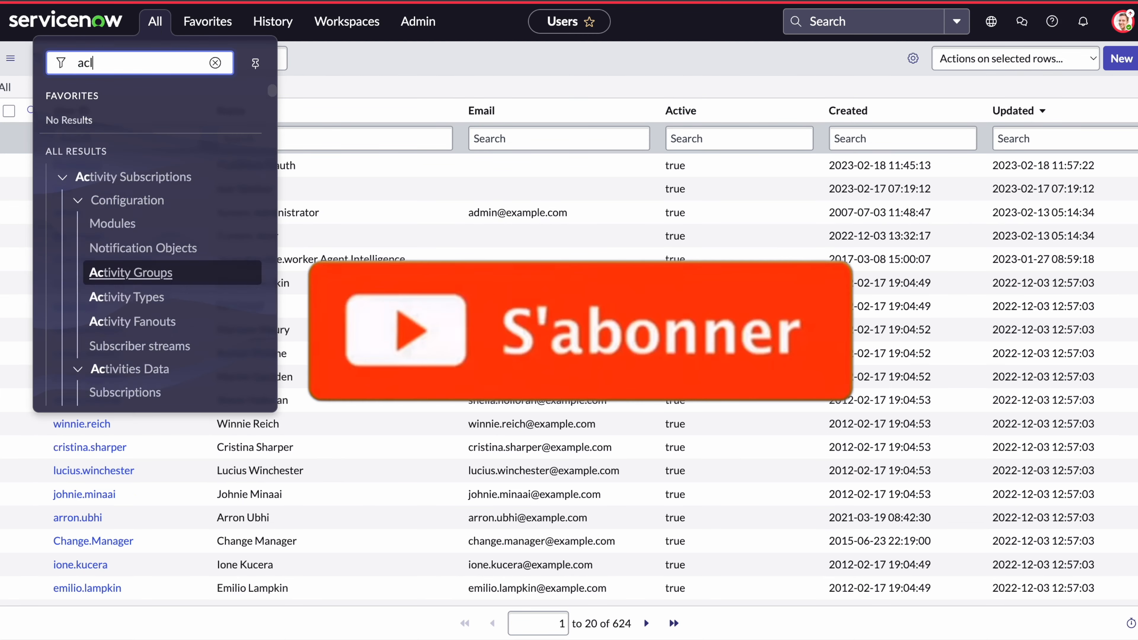
scroll(142, 295, "down", 2)
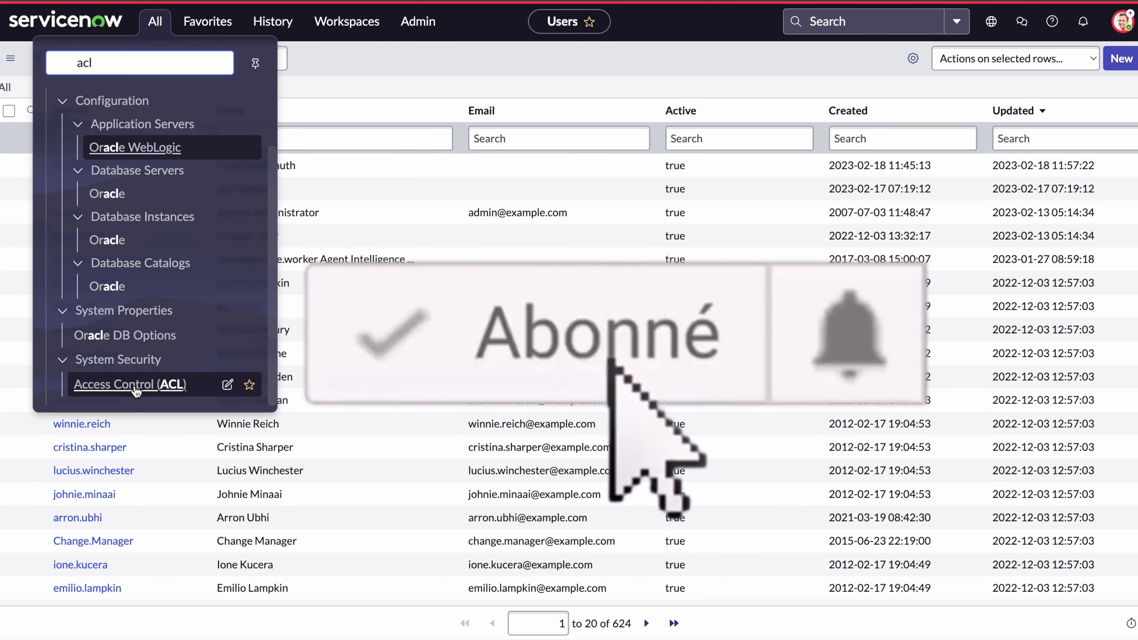
left_click(139, 380)
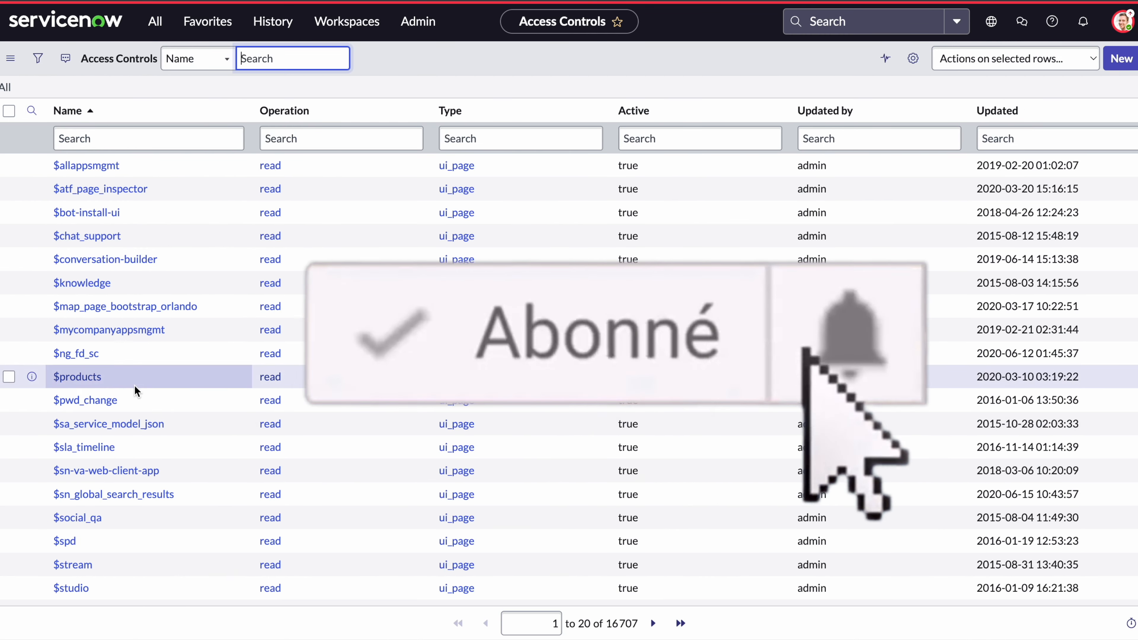
left_click(124, 138)
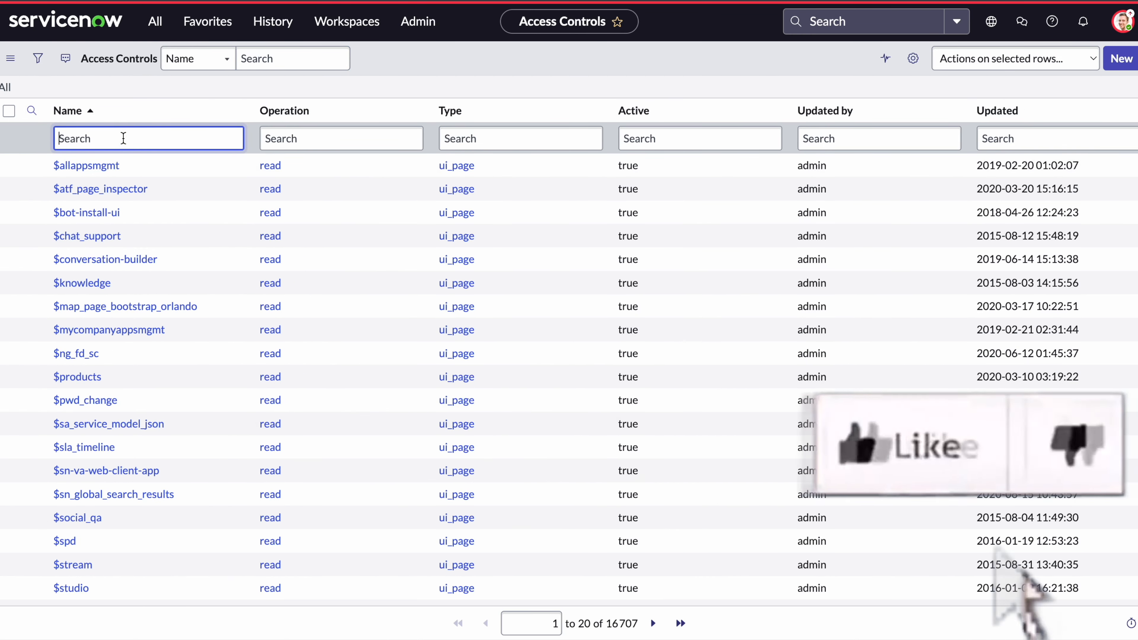
type("U")
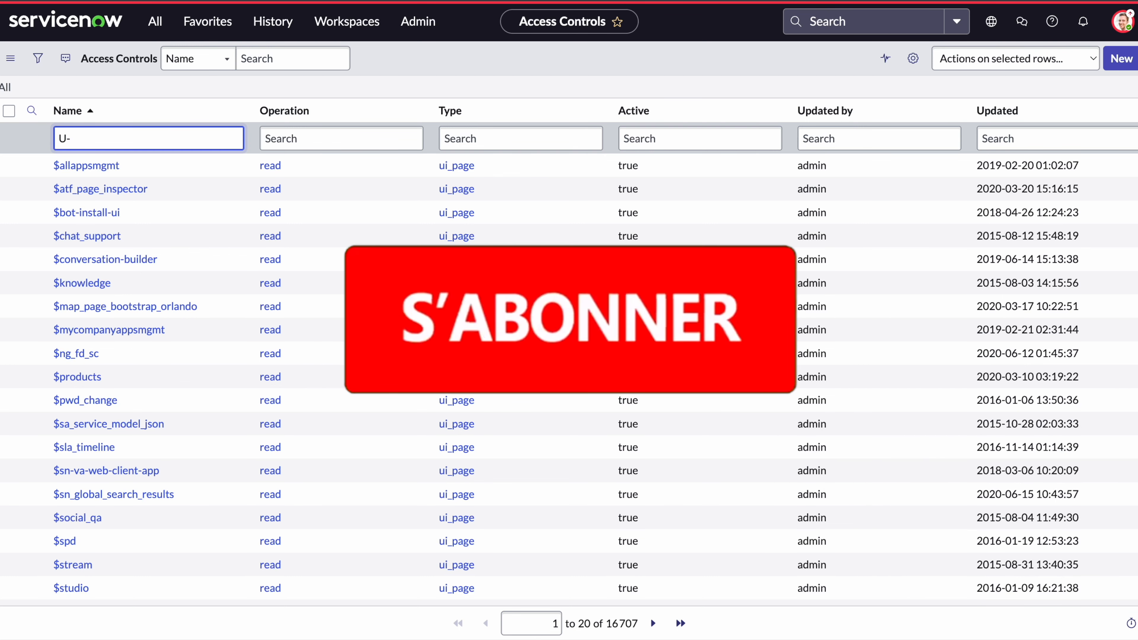
type("-")
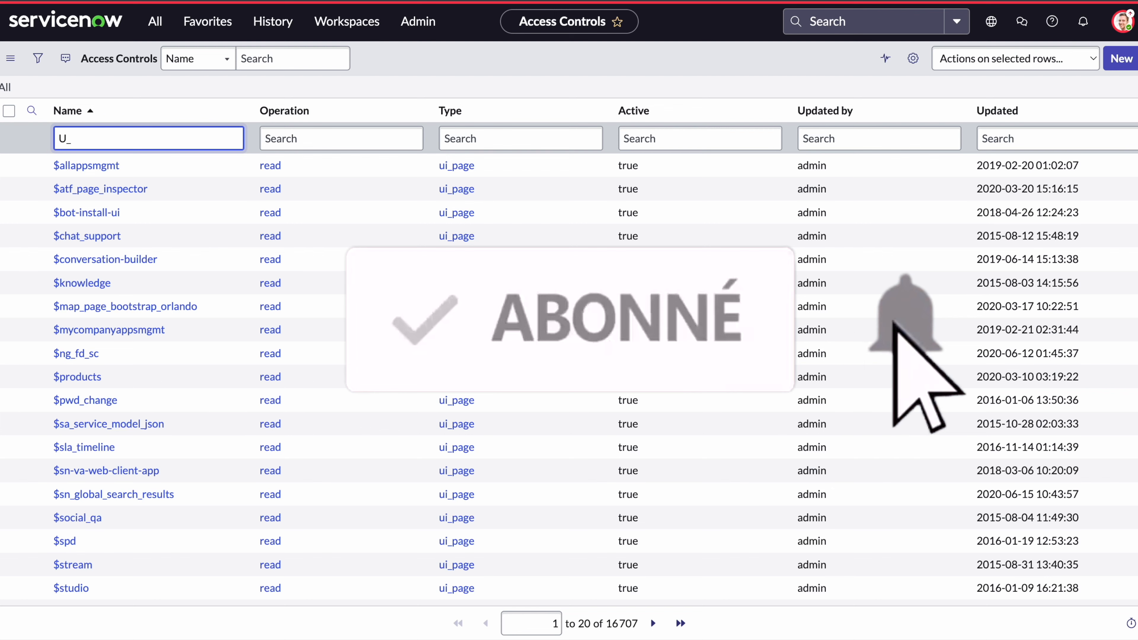
type("ALI")
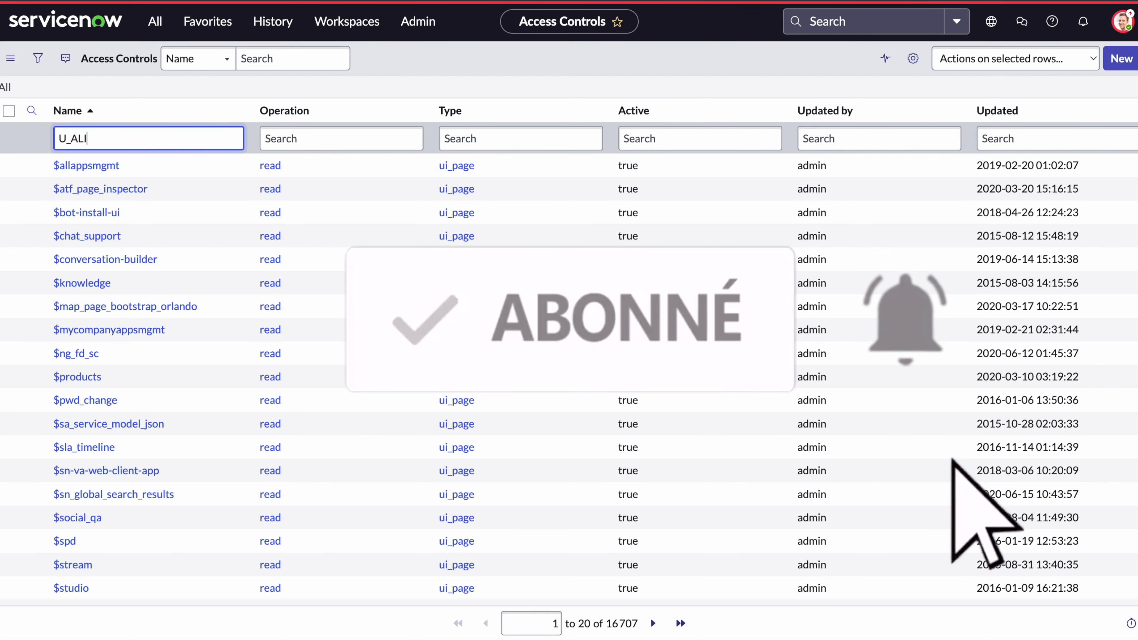
key("Return")
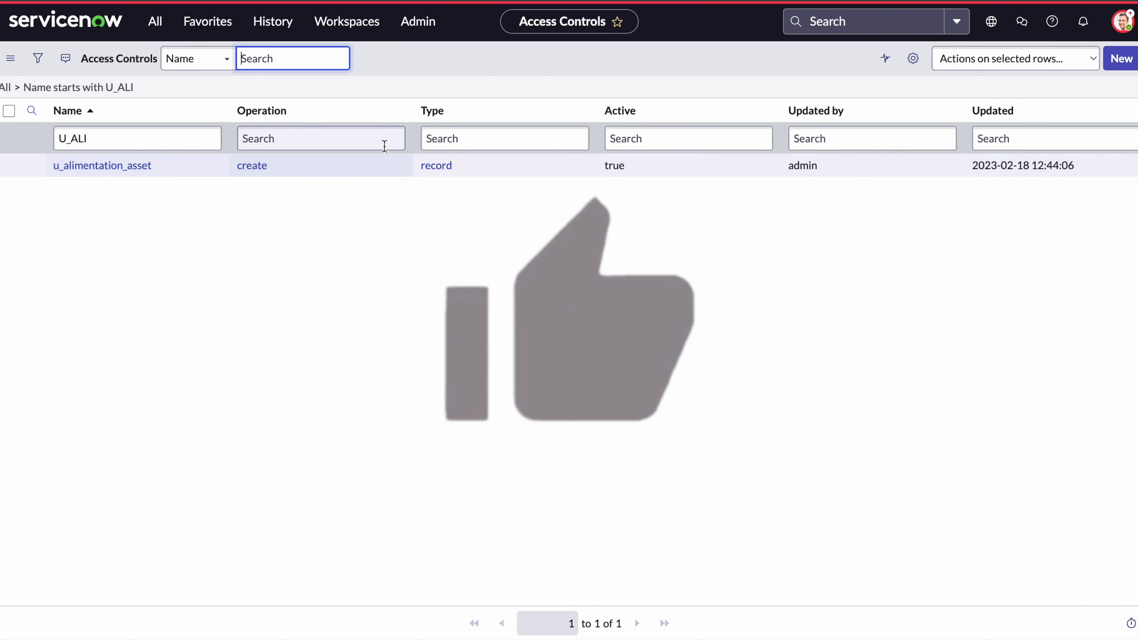